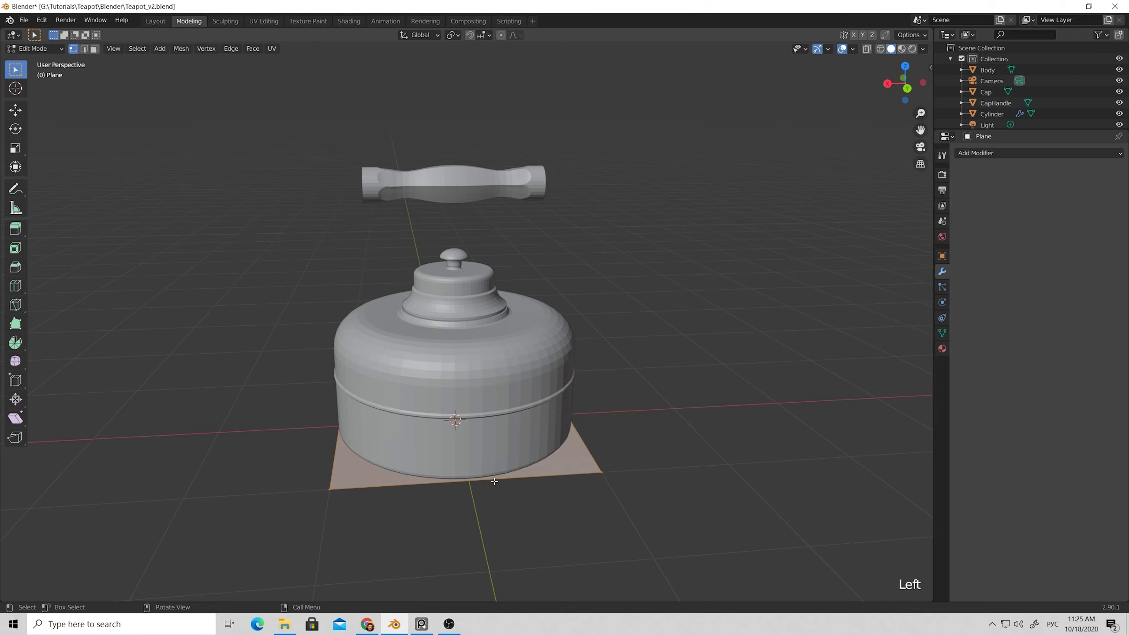
Raise the plane to between the lid knob and handle and move its negative-X edge about 1.63 m along X.
{"action": "key", "text": "g"}
{"action": "left_click", "coordinate": [475, 294]}
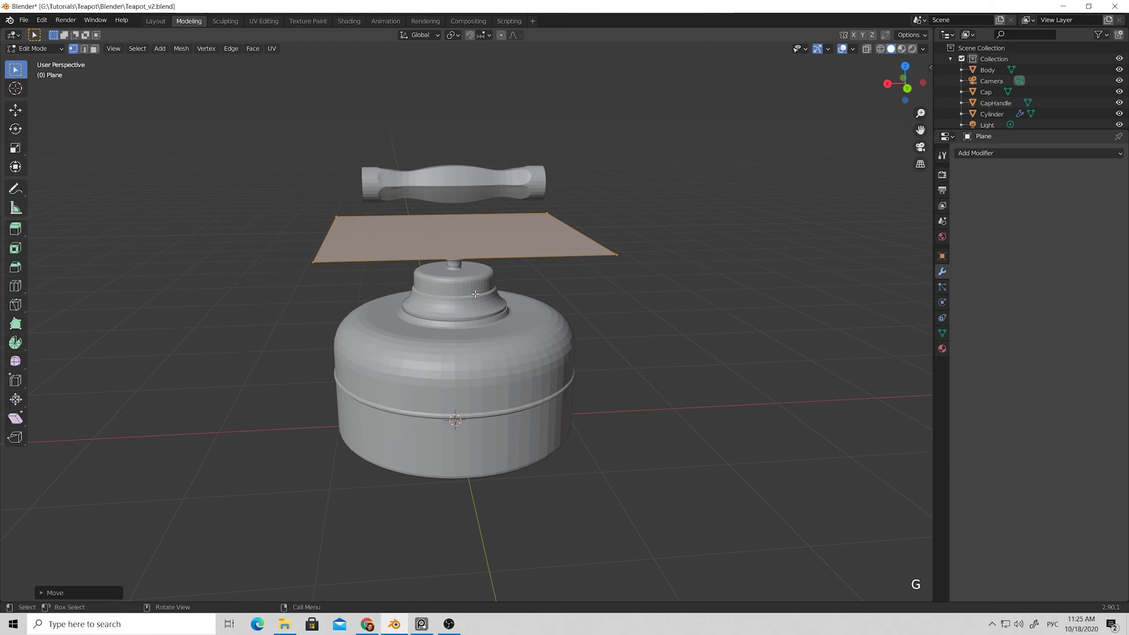
{"action": "left_click", "coordinate": [547, 213]}
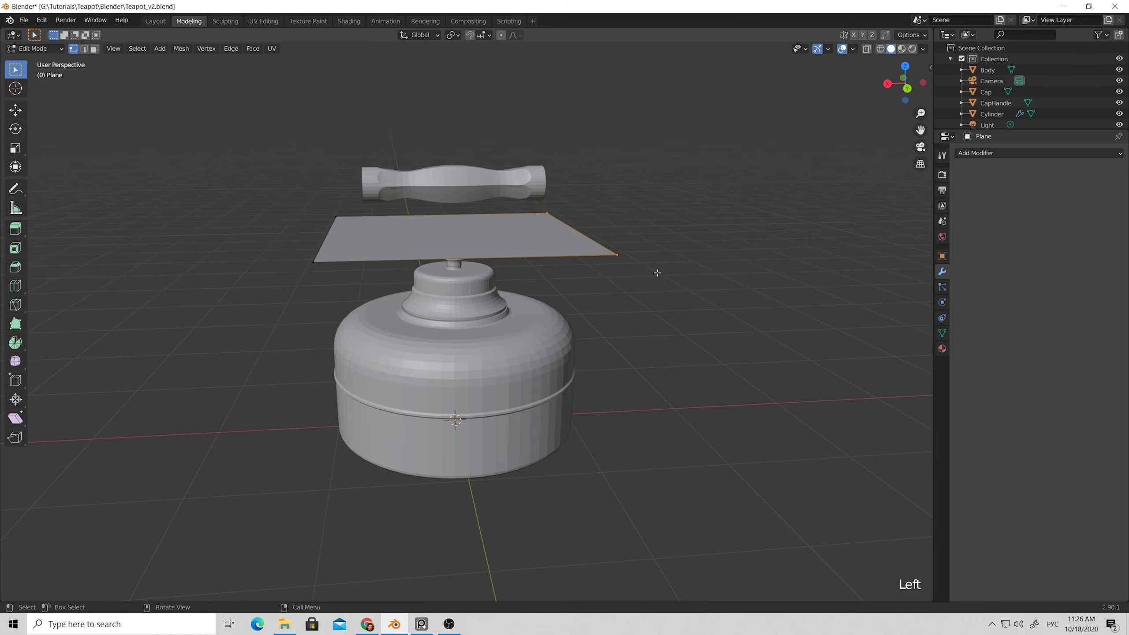
{"action": "key", "text": "g"}
{"action": "key", "text": "x"}
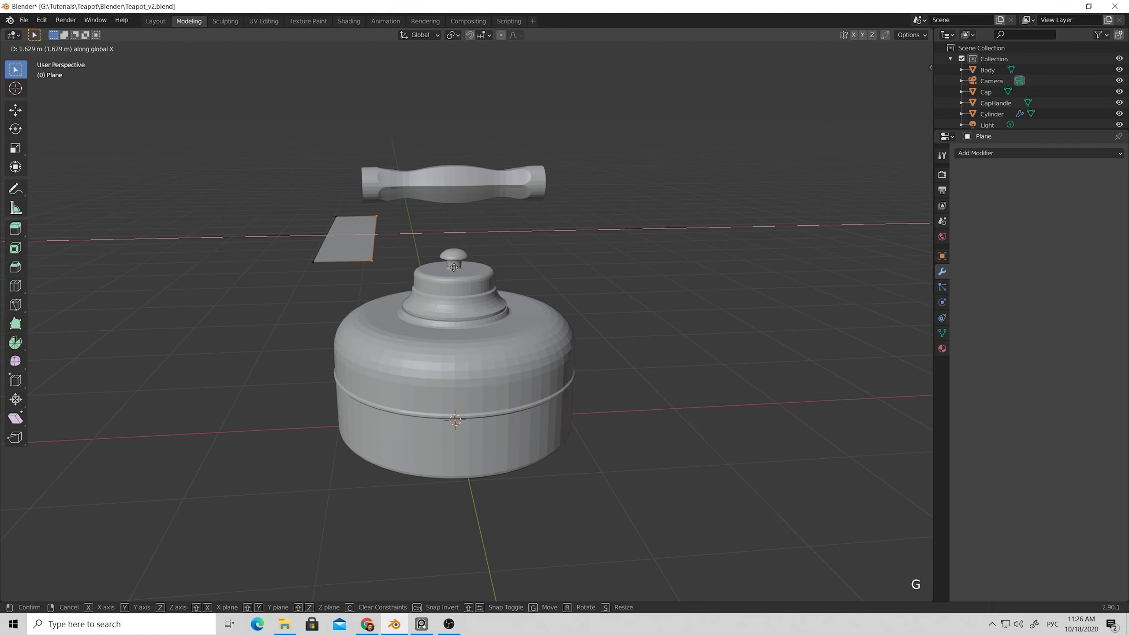
{"action": "left_click", "coordinate": [451, 265]}
Select all of the narrowed plane and scale it uniformly to about 0.19.
{"action": "middle_click_drag", "start_coordinate": [451, 265], "coordinate": [232, 234]}
{"action": "left_click_drag", "start_coordinate": [209, 235], "coordinate": [632, 392]}
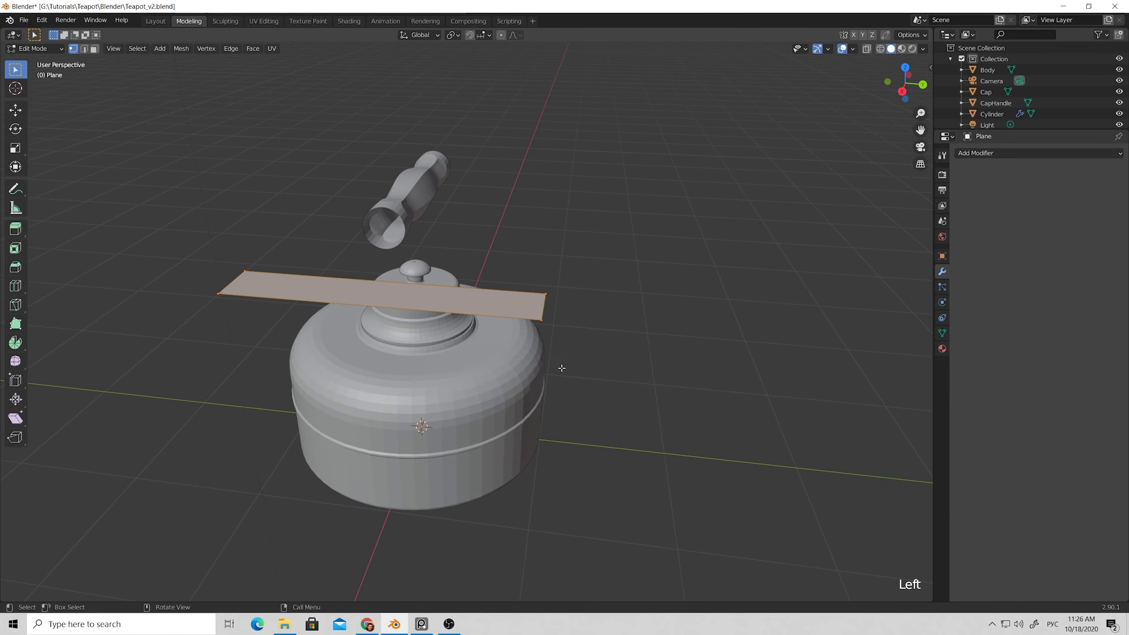
{"action": "key", "text": "s"}
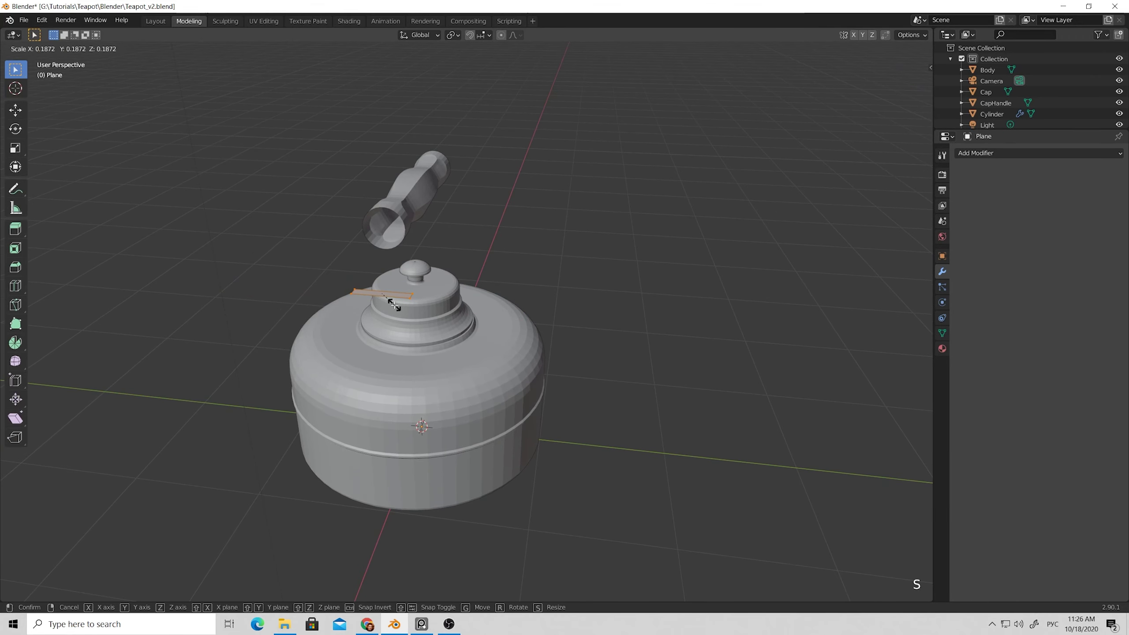
{"action": "left_click", "coordinate": [394, 305]}
Show the transform values and select the plane's edge on the negative-Y side.
{"action": "middle_click_drag", "start_coordinate": [394, 305], "coordinate": [312, 310]}
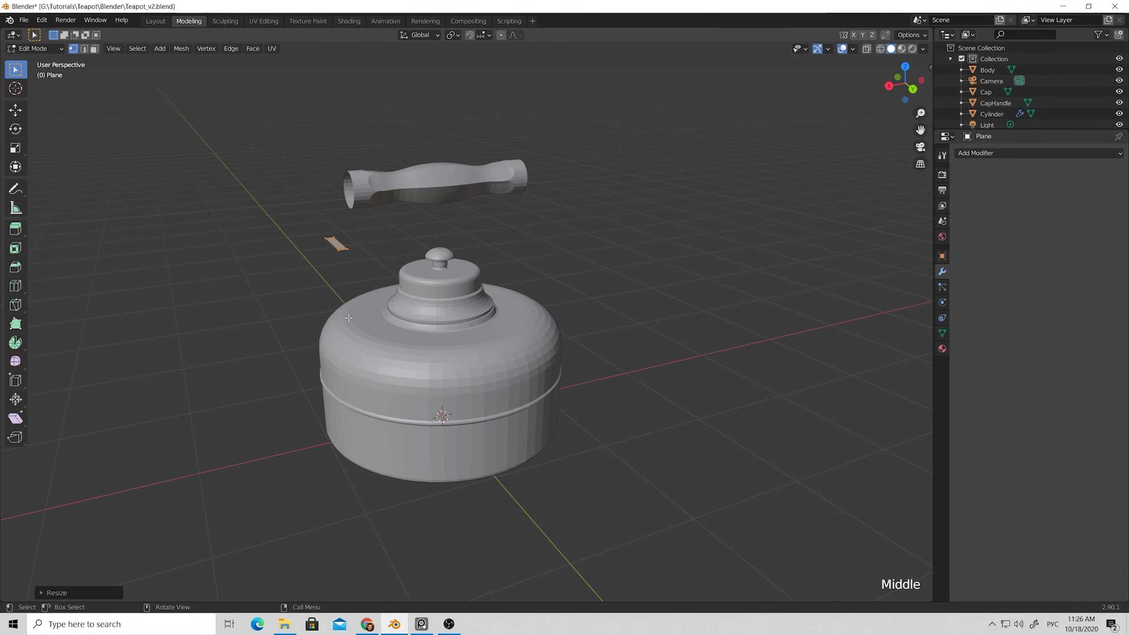
{"action": "scroll", "coordinate": [362, 267], "scroll_direction": "down", "scroll_amount": 1}
{"action": "middle_click_drag", "start_coordinate": [369, 262], "coordinate": [518, 395]}
{"action": "scroll", "coordinate": [460, 356], "scroll_direction": "up", "scroll_amount": 5}
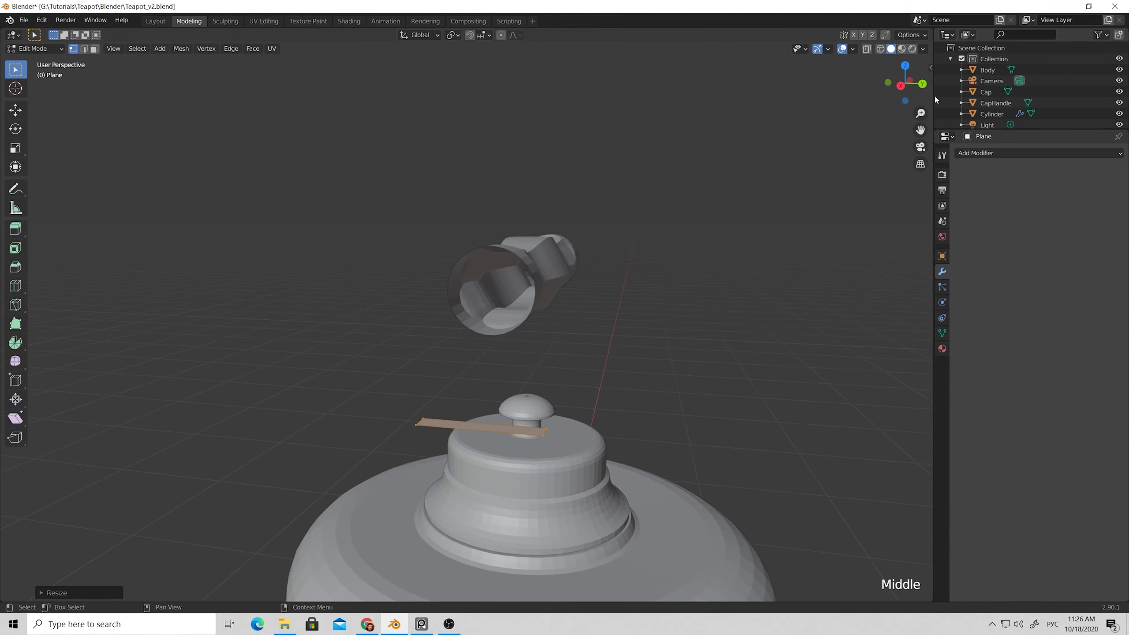
{"action": "left_click", "coordinate": [930, 67]}
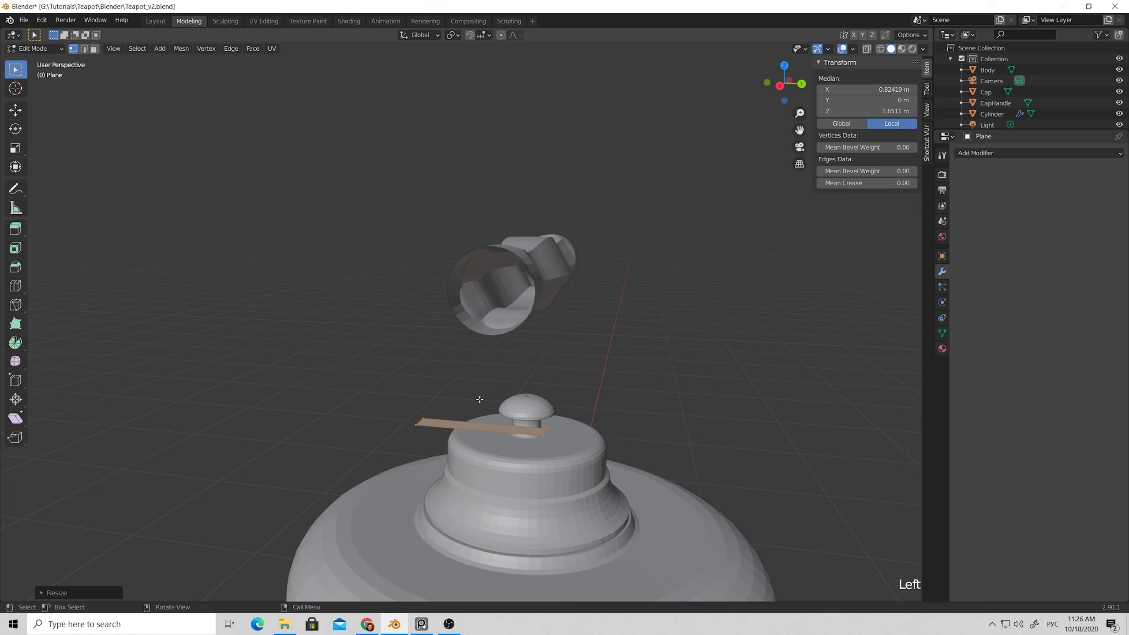
{"action": "left_click_drag", "start_coordinate": [368, 382], "coordinate": [453, 463]}
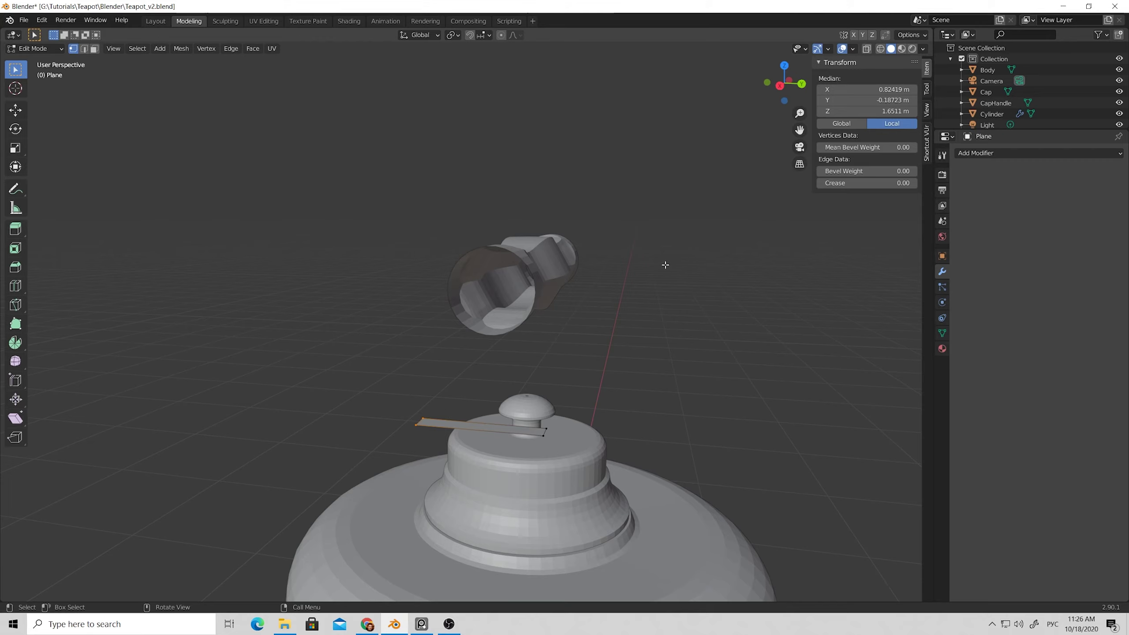
{"action": "key", "text": "g"}
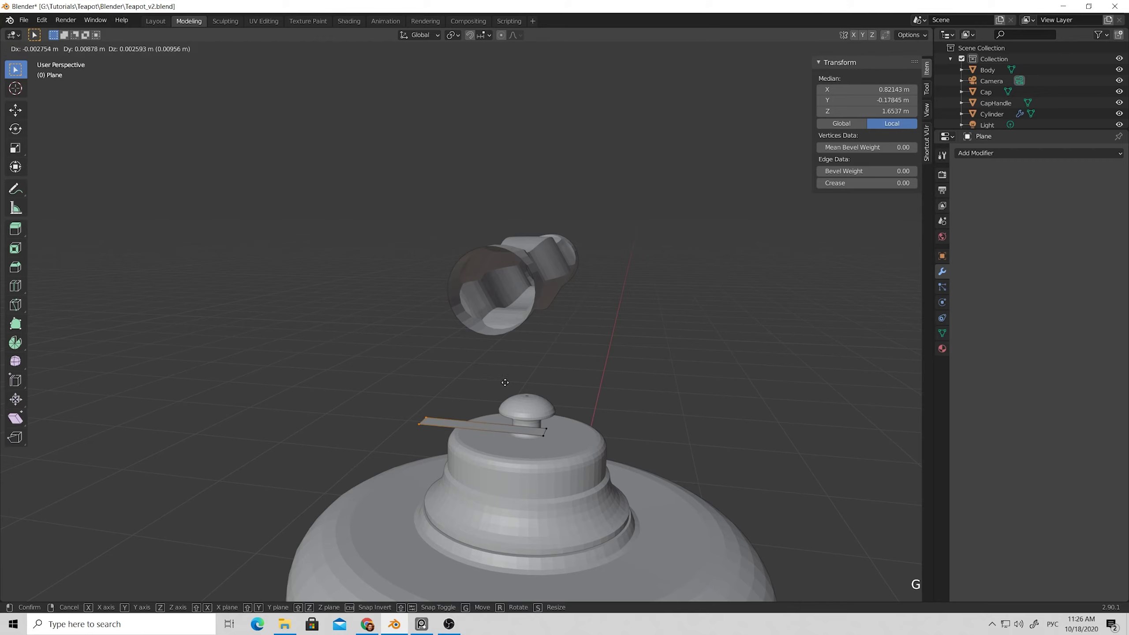
{"action": "key", "text": "z"}
{"action": "key", "text": "z"}
{"action": "key", "text": "z"}
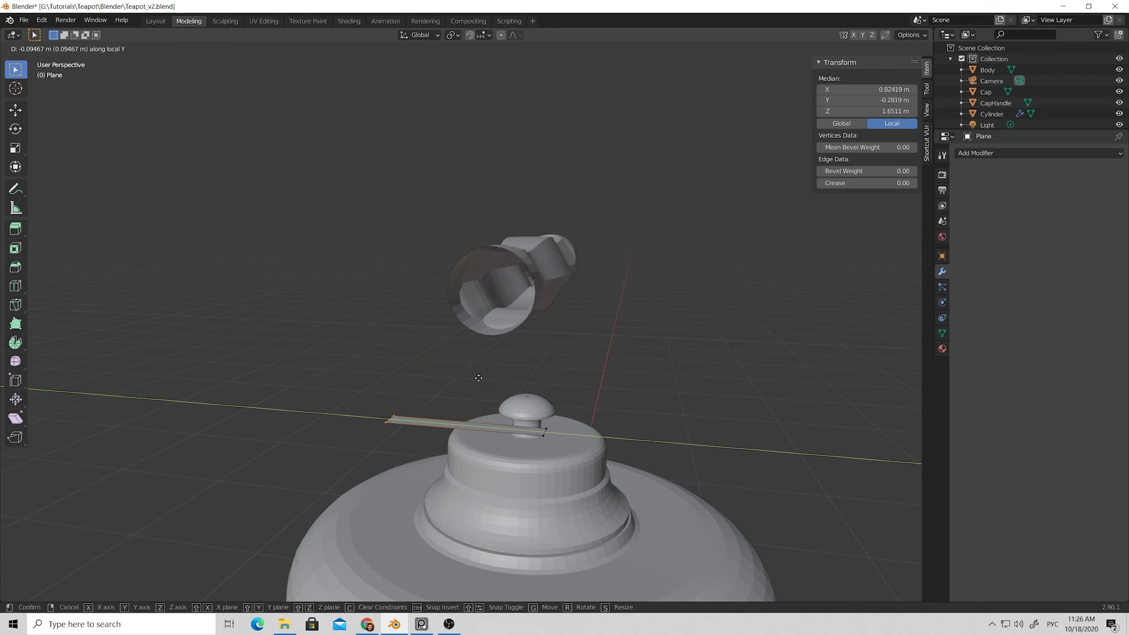
{"action": "left_click", "coordinate": [489, 382]}
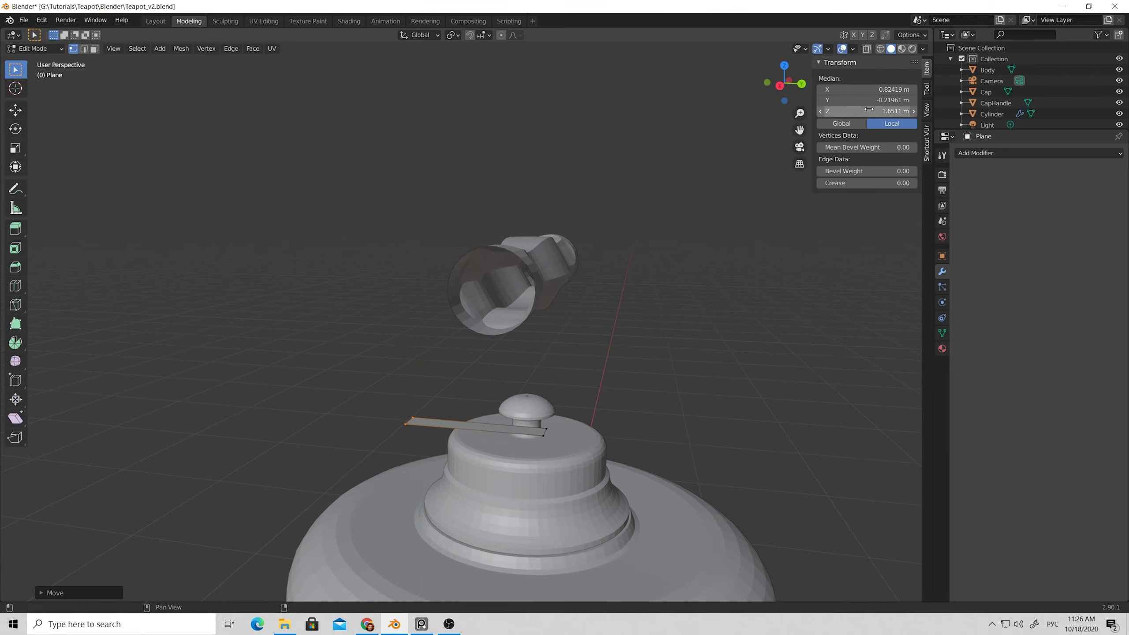
Set the selected edge's median Y to 0 m and add a Mirror modifier to the plane on the Y axis only.
{"action": "left_click", "coordinate": [891, 101]}
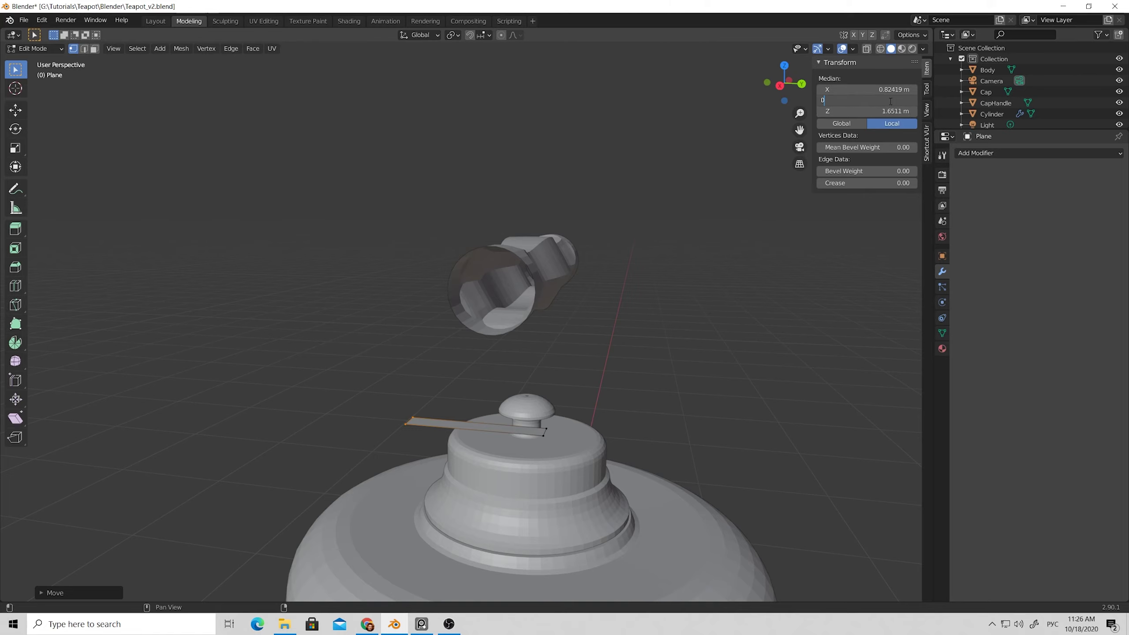
{"action": "key", "text": "Return"}
{"action": "middle_click_drag", "start_coordinate": [551, 363], "coordinate": [487, 370]}
{"action": "left_click", "coordinate": [995, 153]}
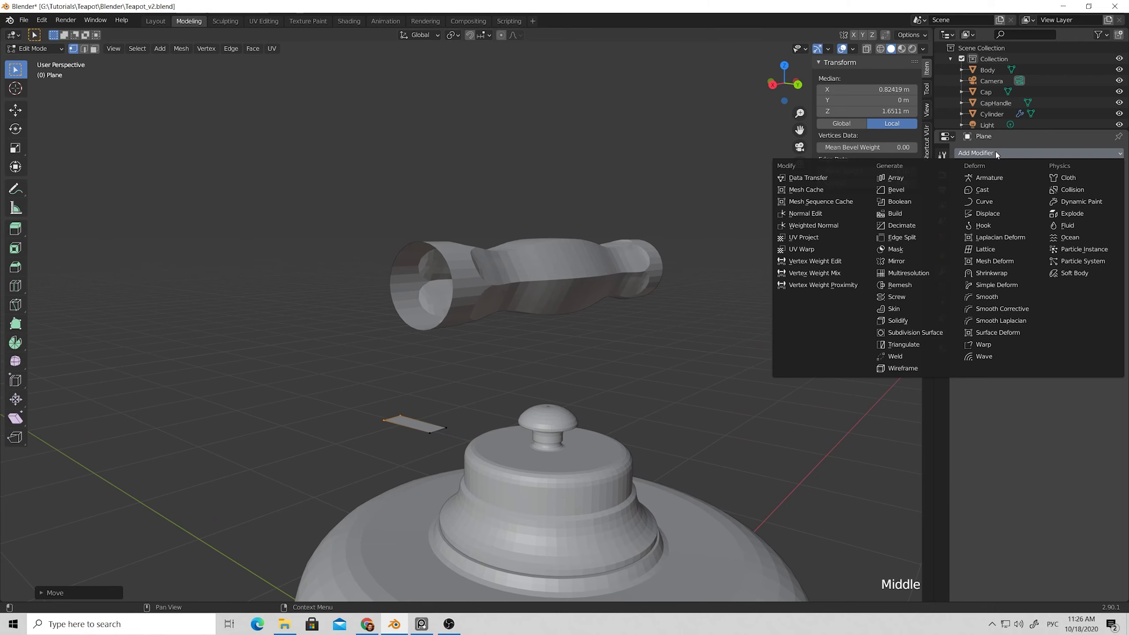
{"action": "left_click", "coordinate": [896, 261]}
{"action": "left_click", "coordinate": [1039, 192]}
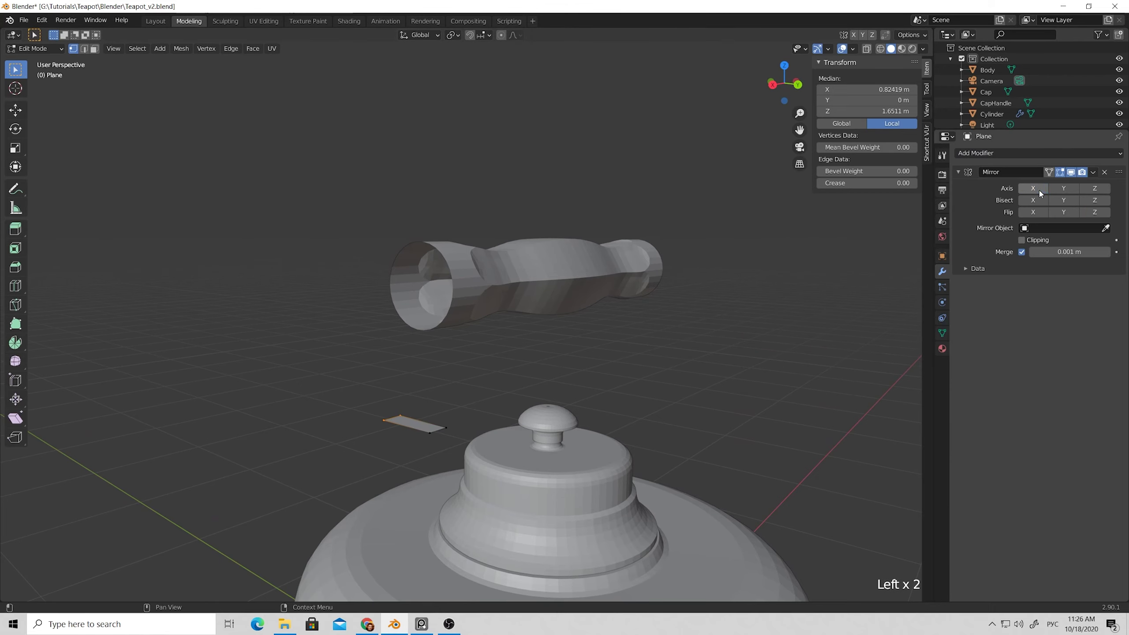
Move the plane's inner edge up to the underside of the handle's end, about -0.15 m in X and 0.27 m in Z, keeping Y locked.
{"action": "mouse_move", "coordinate": [511, 329]}
{"action": "middle_mouse_down"}
{"action": "mouse_move", "coordinate": [567, 333]}
{"action": "mouse_move", "coordinate": [503, 331]}
{"action": "middle_mouse_up"}
{"action": "scroll", "coordinate": [337, 383], "scroll_direction": "up", "scroll_amount": 2}
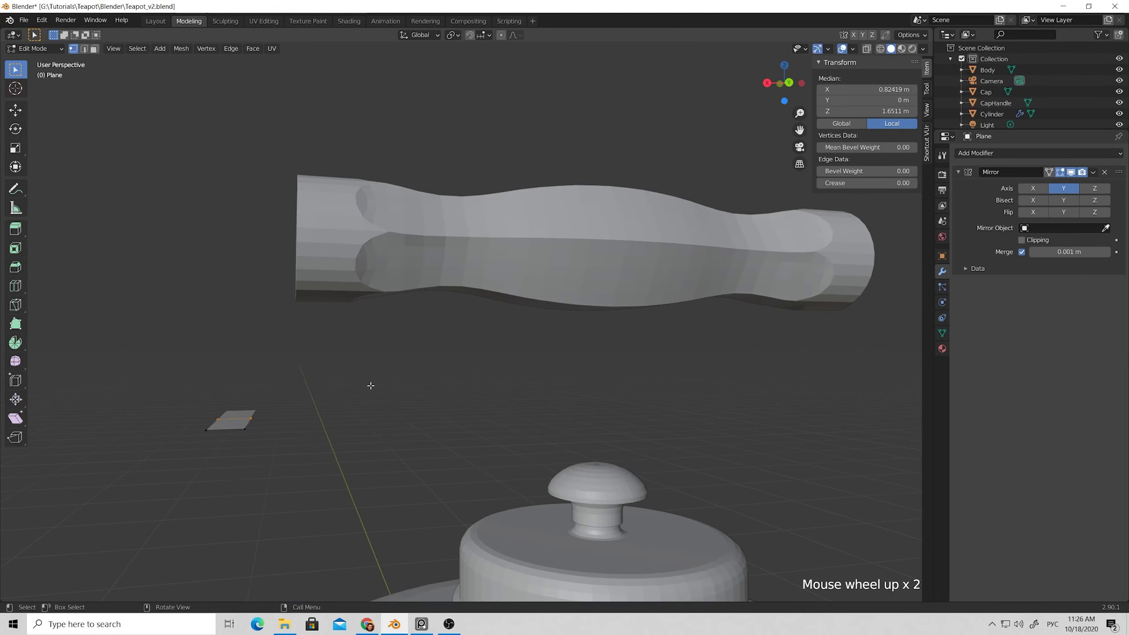
{"action": "middle_click_drag", "start_coordinate": [371, 385], "coordinate": [423, 321], "text": "shift"}
{"action": "left_click_drag", "start_coordinate": [368, 332], "coordinate": [409, 393]}
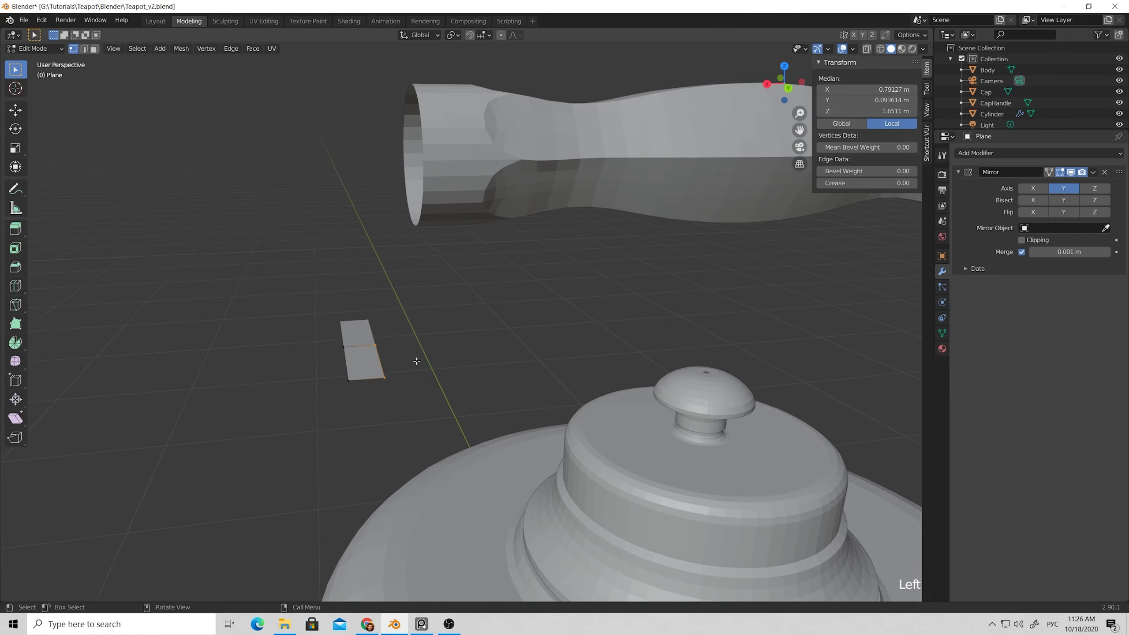
{"action": "key", "text": "g"}
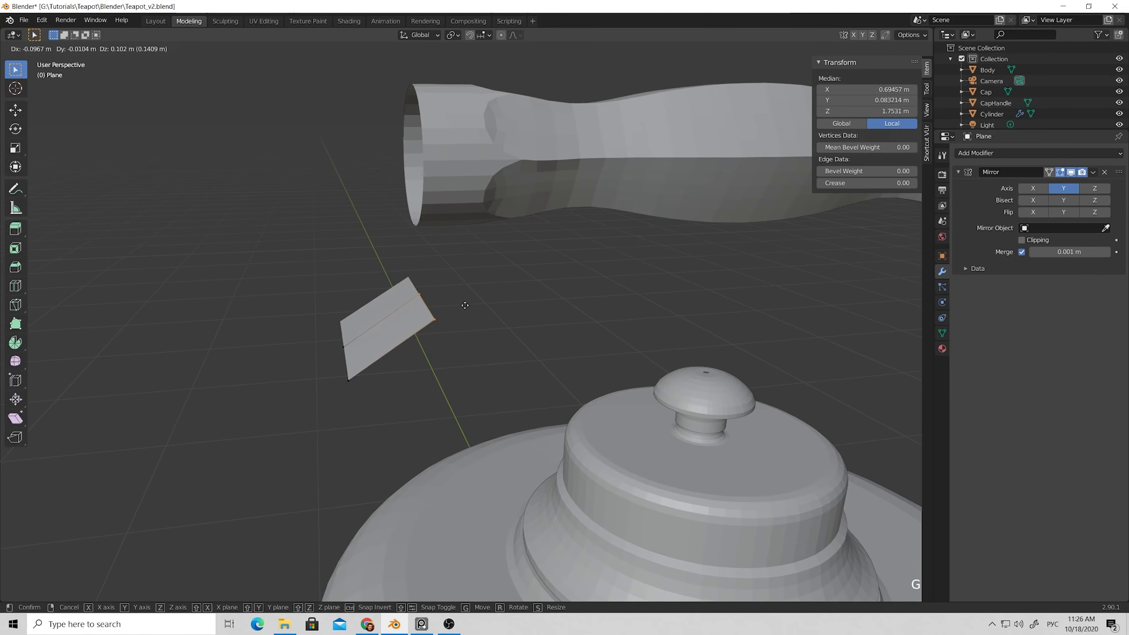
{"action": "key", "text": "z"}
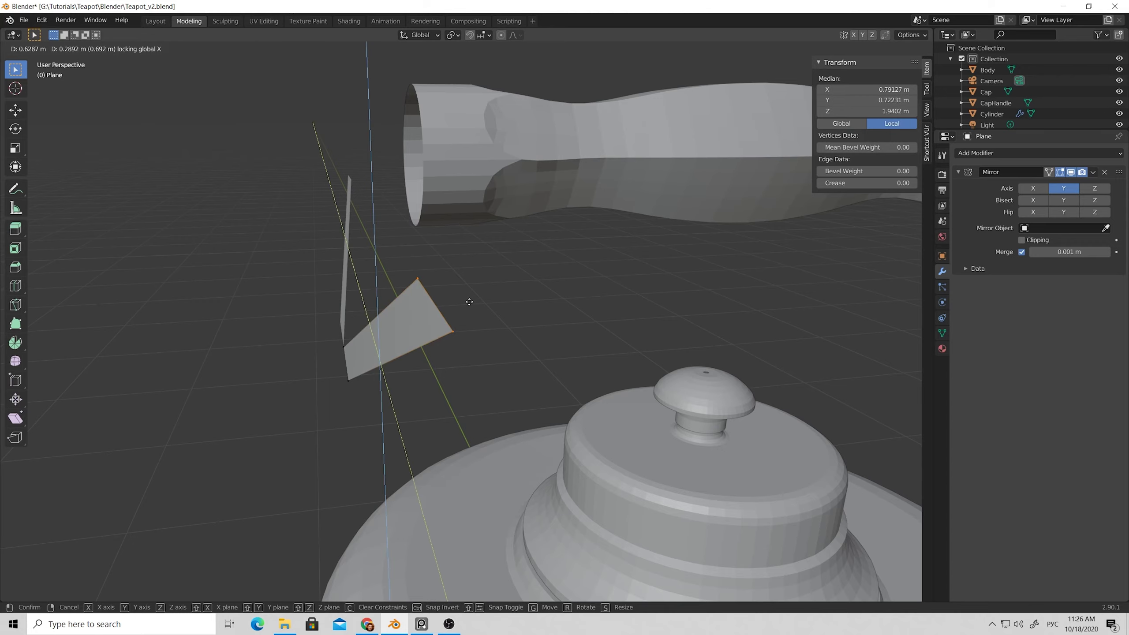
{"action": "key", "text": "shift+z"}
{"action": "key", "text": "shift+y"}
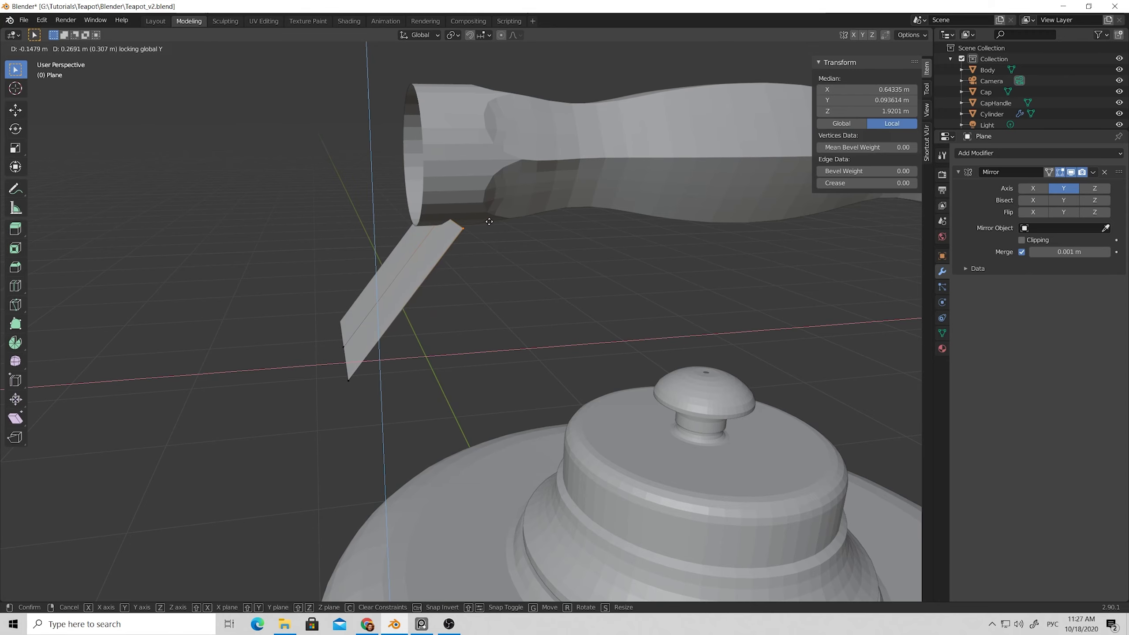
{"action": "left_click", "coordinate": [489, 221]}
Move the strip's outer edge about -0.05 m in X and 0.09 m in Z, keeping Y locked.
{"action": "left_click_drag", "start_coordinate": [321, 327], "coordinate": [405, 407]}
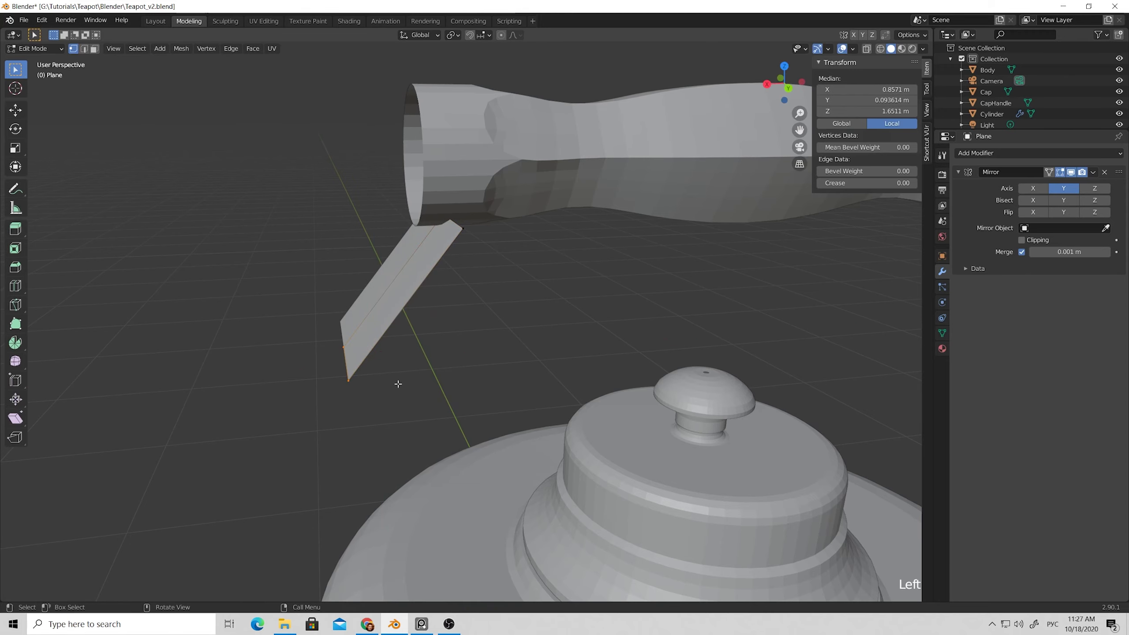
{"action": "key", "text": "g"}
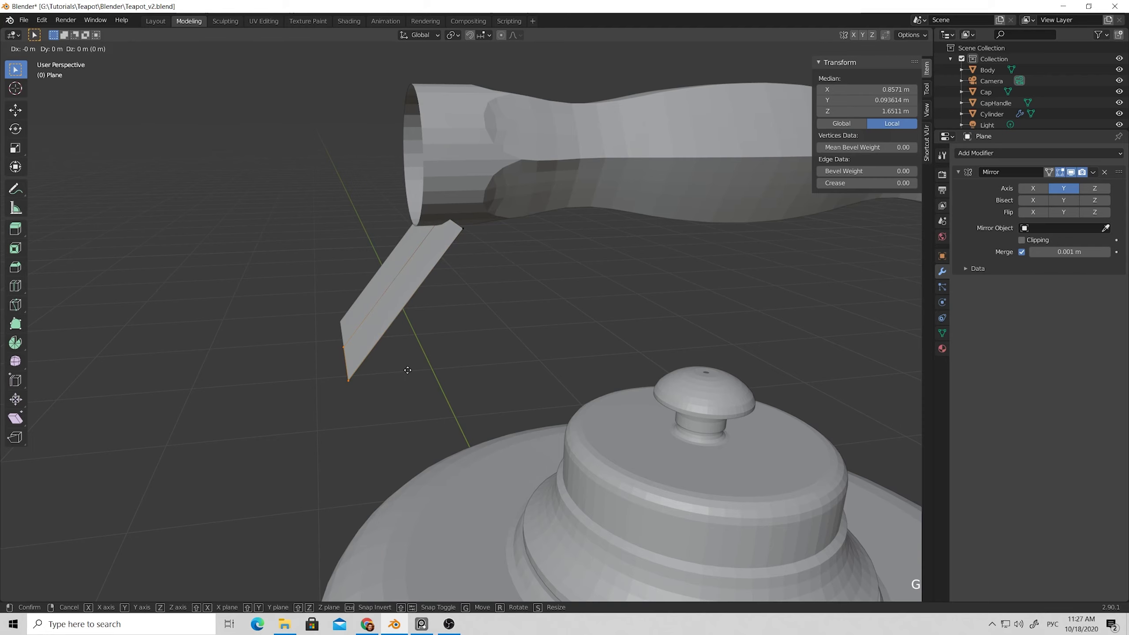
{"action": "key", "text": "shift+y"}
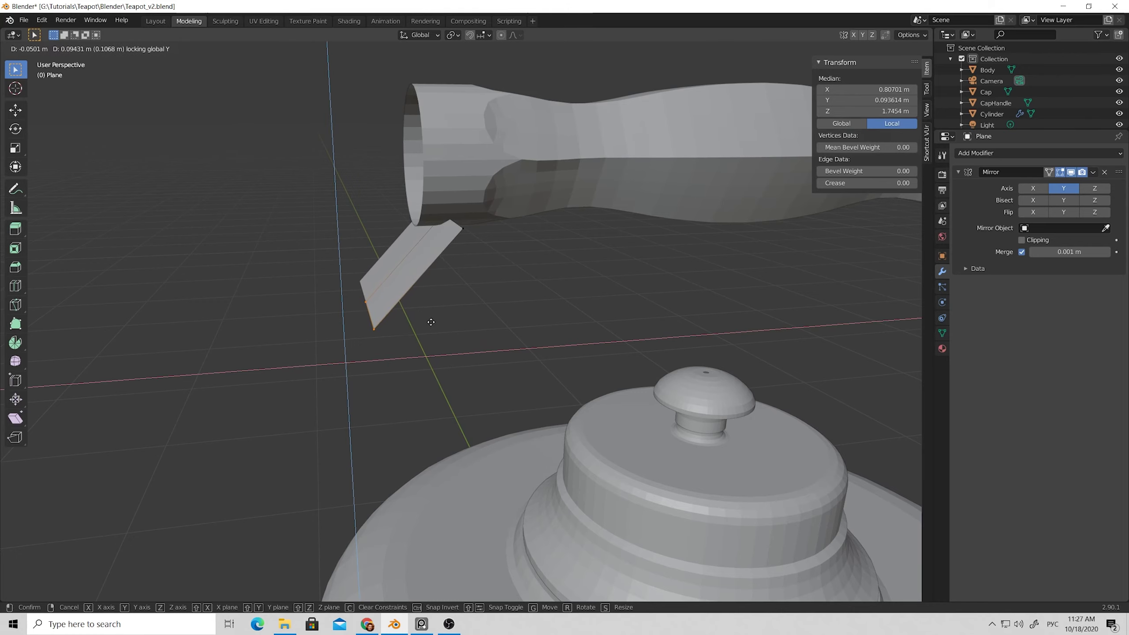
{"action": "left_click", "coordinate": [392, 318]}
Extrude the strip's lower edge about 0.17 m downward and 0.04 m along X, keeping Y locked.
{"action": "key", "text": "2"}
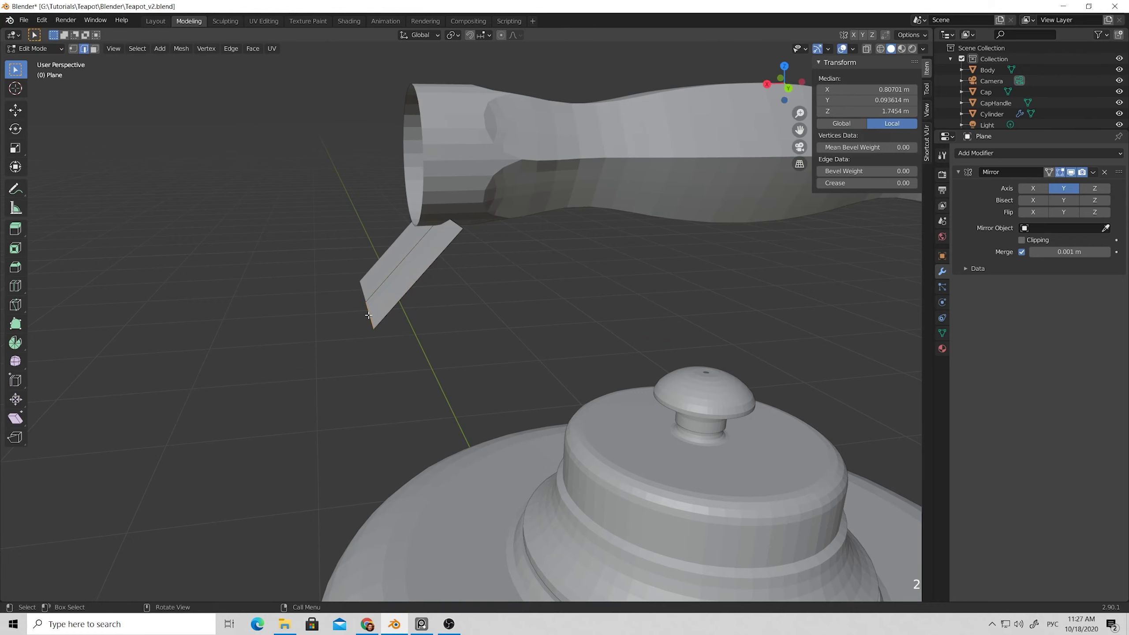
{"action": "left_click", "coordinate": [368, 315]}
{"action": "key", "text": "e"}
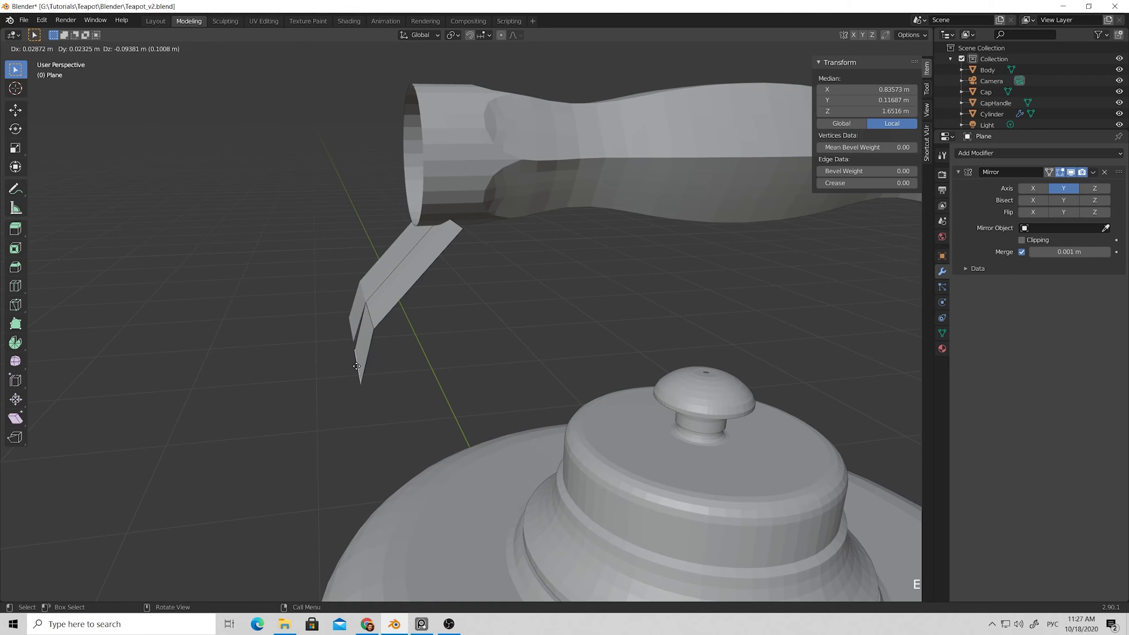
{"action": "key", "text": "shift+y"}
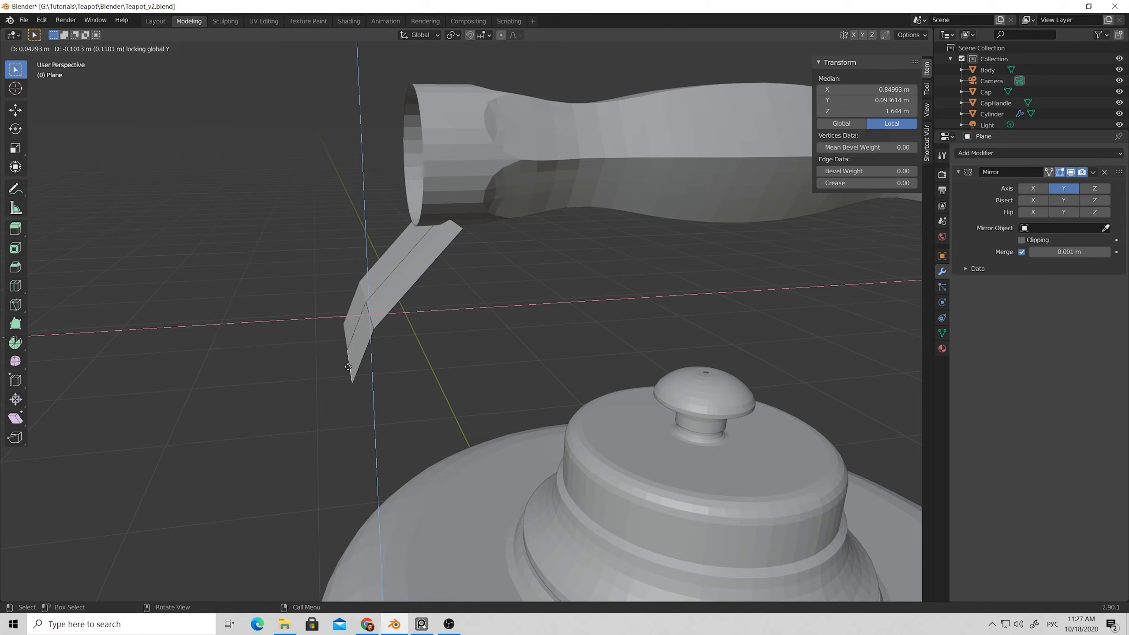
{"action": "left_click", "coordinate": [374, 377]}
Narrow the bracket strip by moving its outer side vertices about -0.07 m along Y.
{"action": "scroll", "coordinate": [426, 373], "scroll_direction": "down", "scroll_amount": 2}
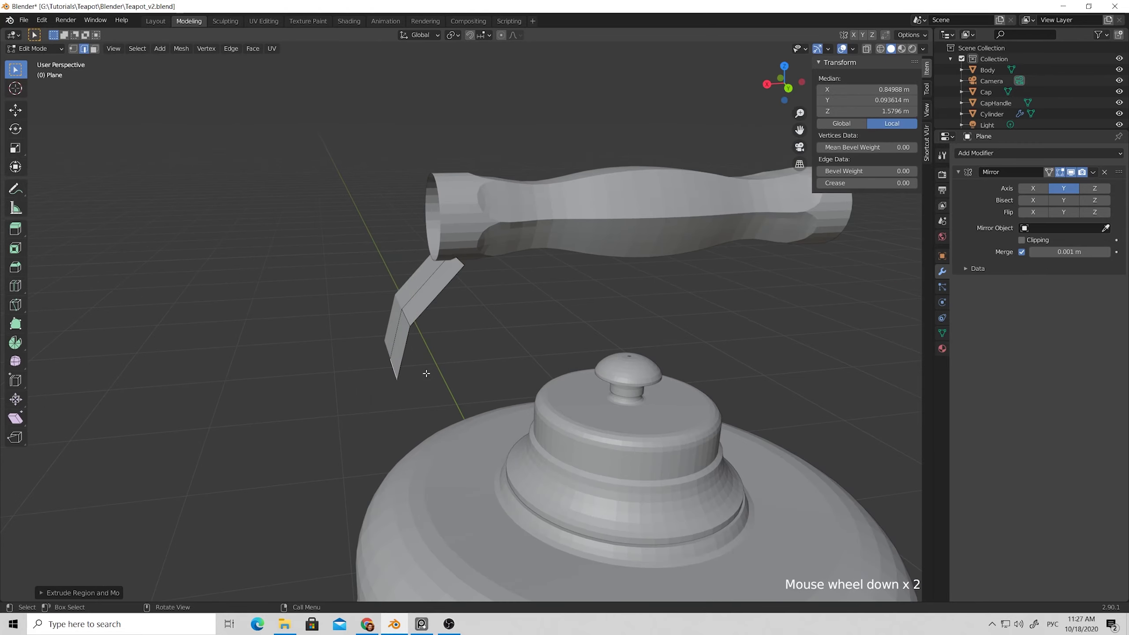
{"action": "middle_click_drag", "start_coordinate": [426, 373], "coordinate": [517, 369]}
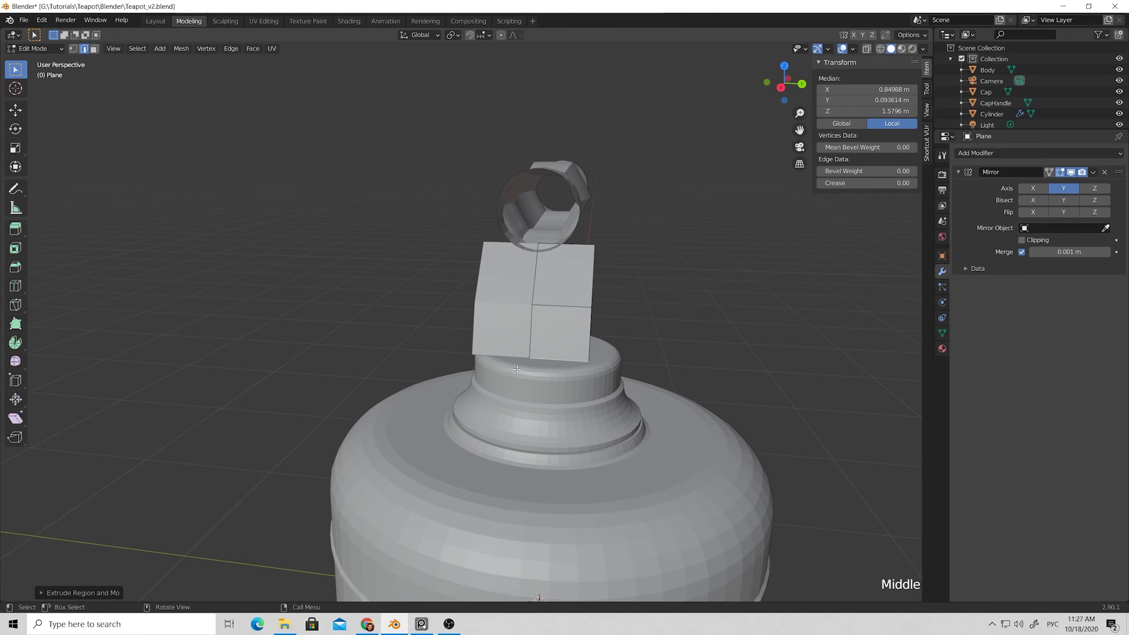
{"action": "key", "text": "1"}
{"action": "left_click_drag", "start_coordinate": [570, 226], "coordinate": [660, 415]}
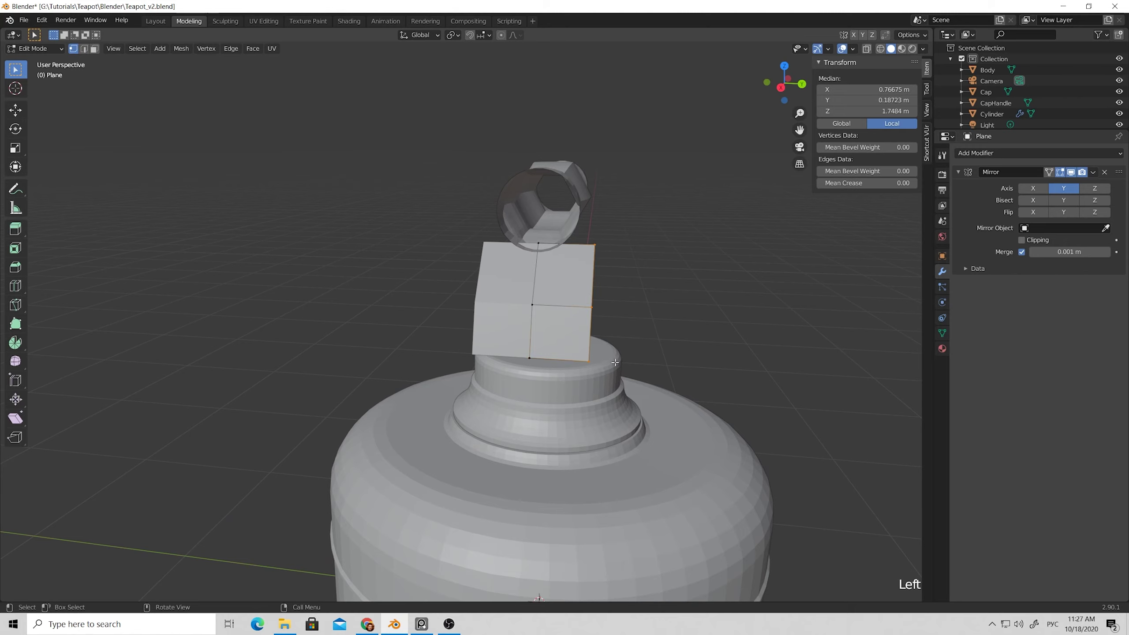
{"action": "key", "text": "g"}
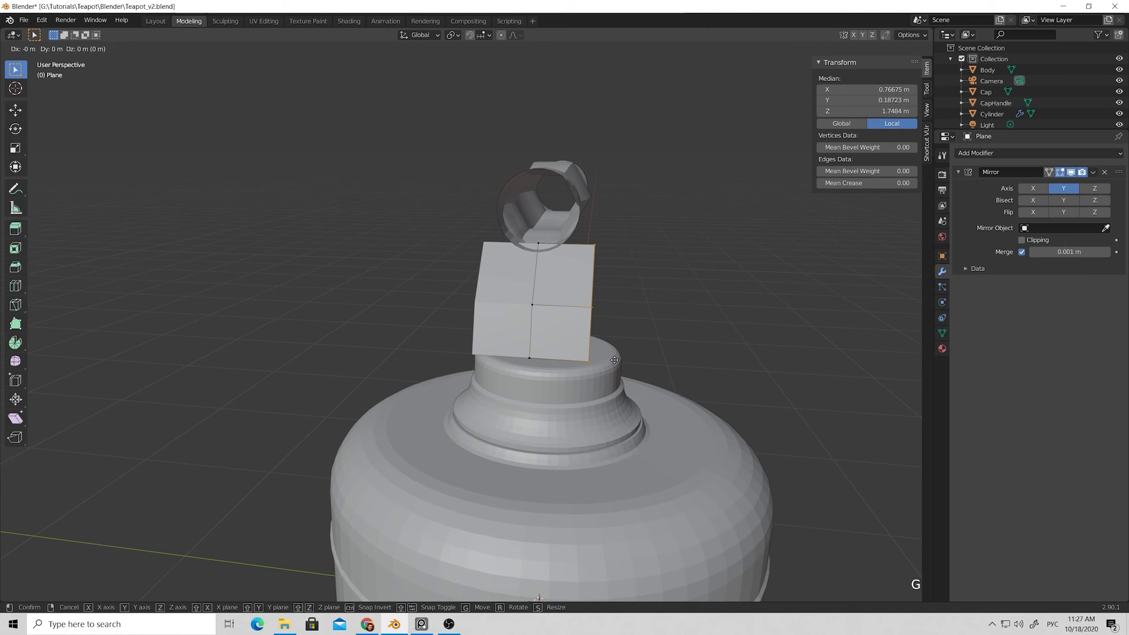
{"action": "key", "text": "y"}
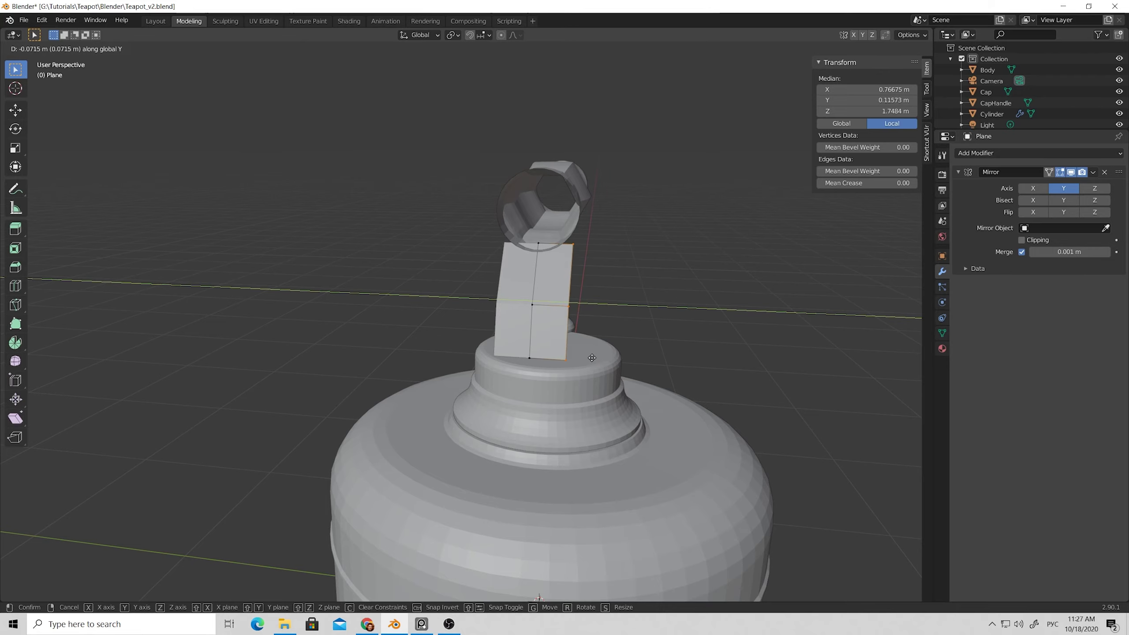
{"action": "left_click", "coordinate": [590, 358]}
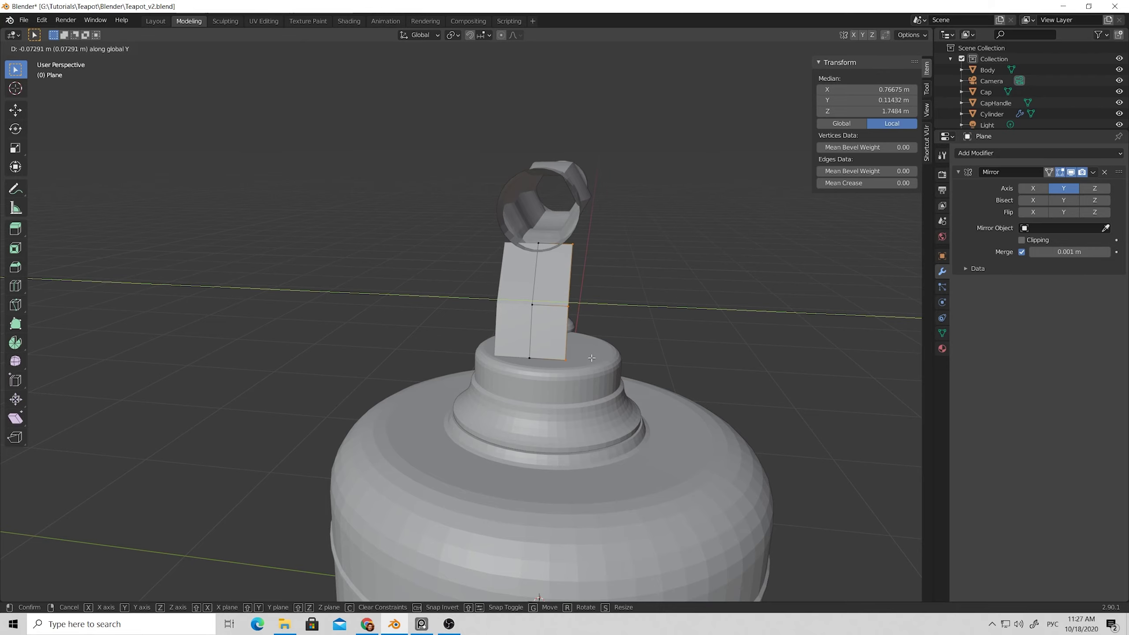
Extrude the bracket strip's lower edge about 0.24 m downward and -0.015 m along X, keeping Y locked.
{"action": "middle_click_drag", "start_coordinate": [590, 358], "coordinate": [434, 272]}
{"action": "key", "text": "2"}
{"action": "left_click", "coordinate": [516, 372]}
{"action": "scroll", "coordinate": [456, 285], "scroll_direction": "down", "scroll_amount": 1}
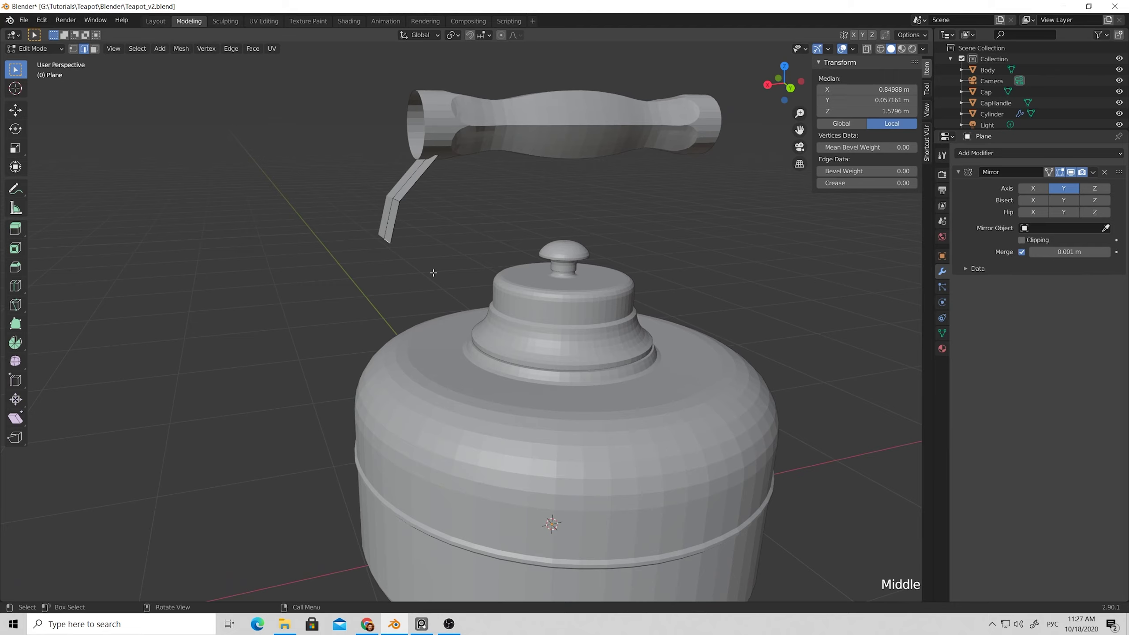
{"action": "key", "text": "e"}
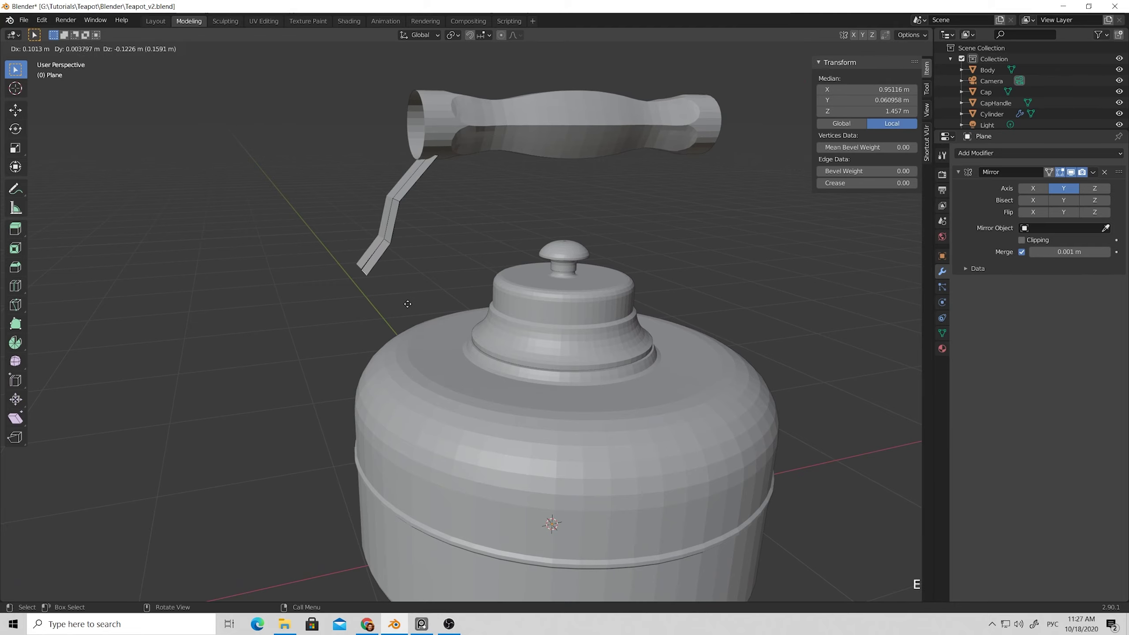
{"action": "key", "text": "shift+y"}
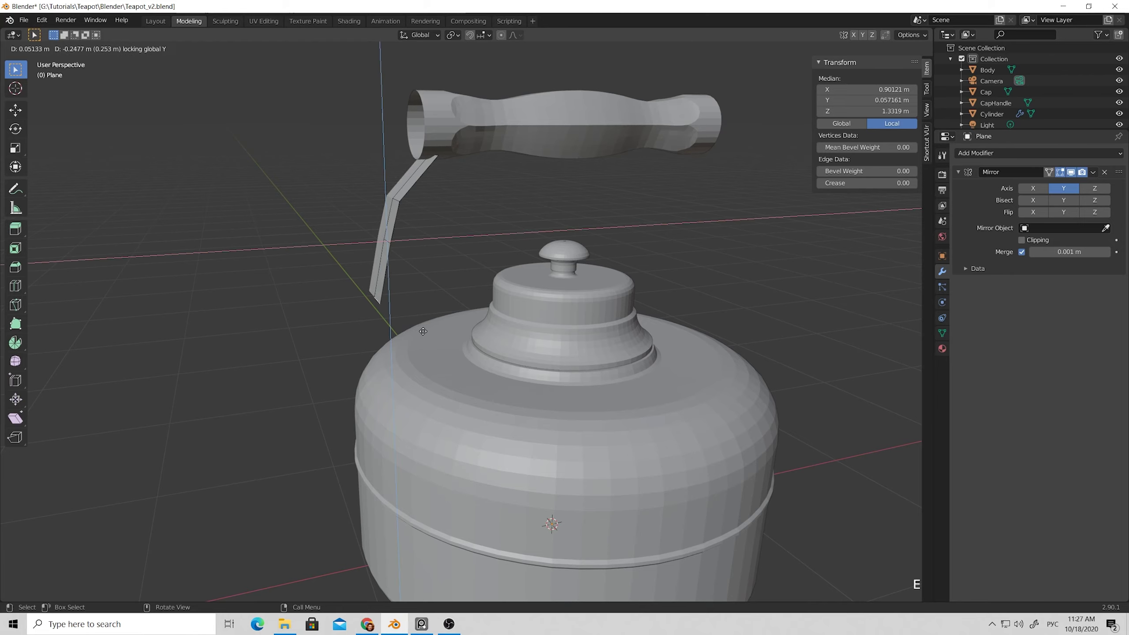
{"action": "left_click", "coordinate": [442, 336]}
Extrude the strip's lower edge twice with Y locked: about -0.22 m X, -0.12 m Z, and about -0.05 m X, -0.21 m Z.
{"action": "middle_click_drag", "start_coordinate": [441, 336], "coordinate": [429, 319]}
{"action": "key", "text": "e"}
{"action": "key", "text": "shift+y"}
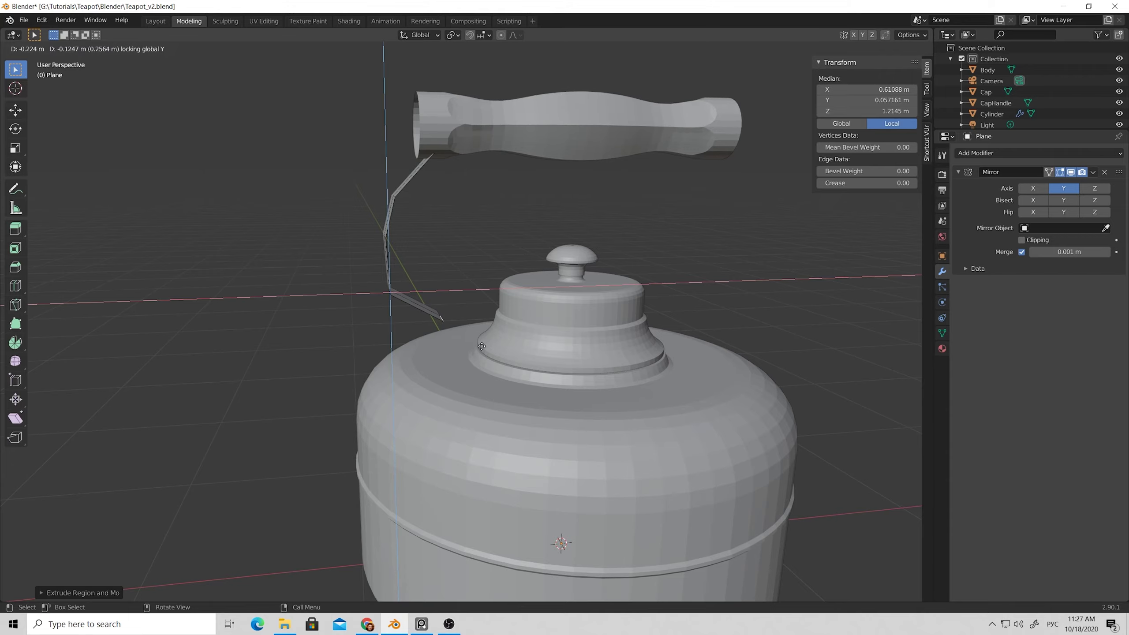
{"action": "left_click", "coordinate": [467, 340]}
{"action": "mouse_move", "coordinate": [466, 340]}
{"action": "middle_mouse_down"}
{"action": "mouse_move", "coordinate": [493, 319]}
{"action": "mouse_move", "coordinate": [478, 339]}
{"action": "middle_mouse_up"}
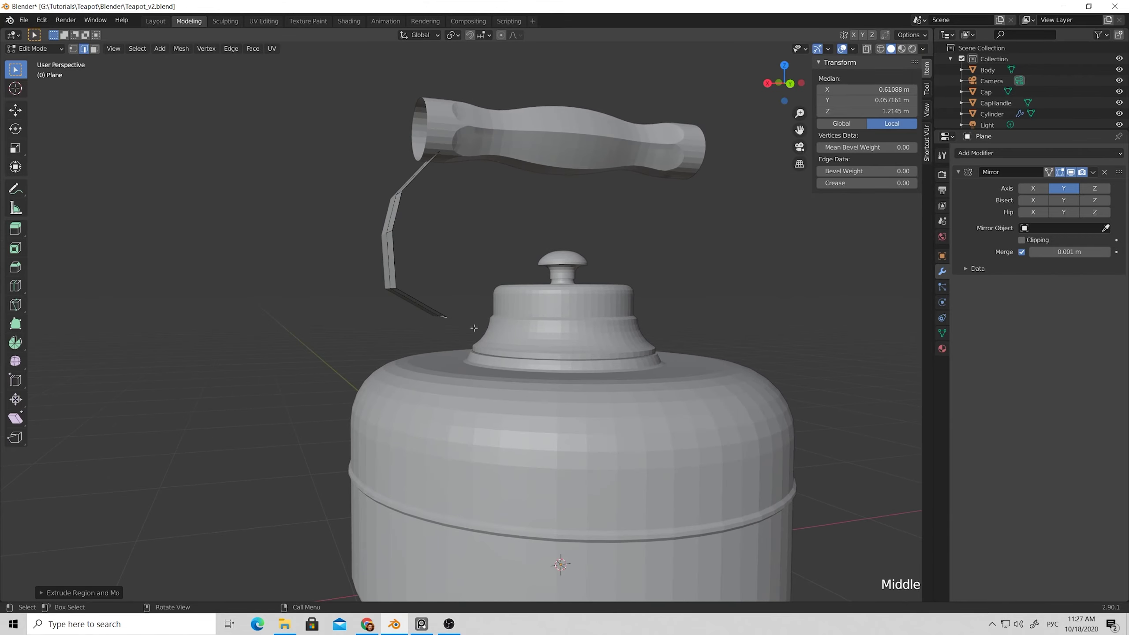
{"action": "key", "text": "e"}
{"action": "key", "text": "shift+y"}
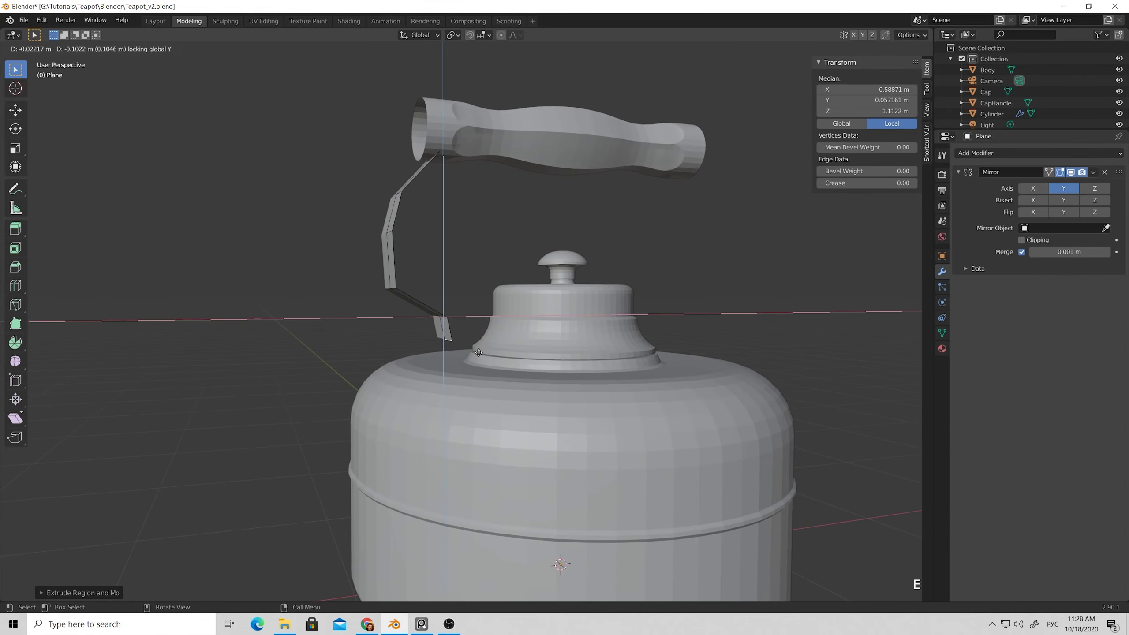
{"action": "left_click", "coordinate": [485, 377]}
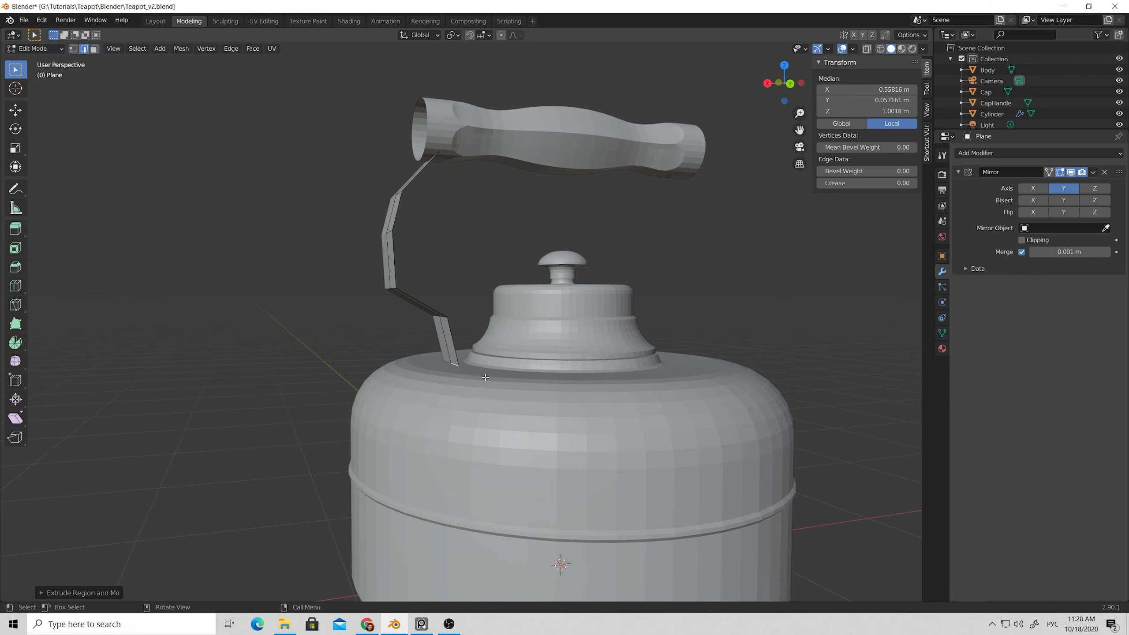
Extrude the strip's bottom edge about 0.24 m outward along X over the teapot body to form a foot, keeping Y locked.
{"action": "key", "text": "e"}
{"action": "key", "text": "shift+y"}
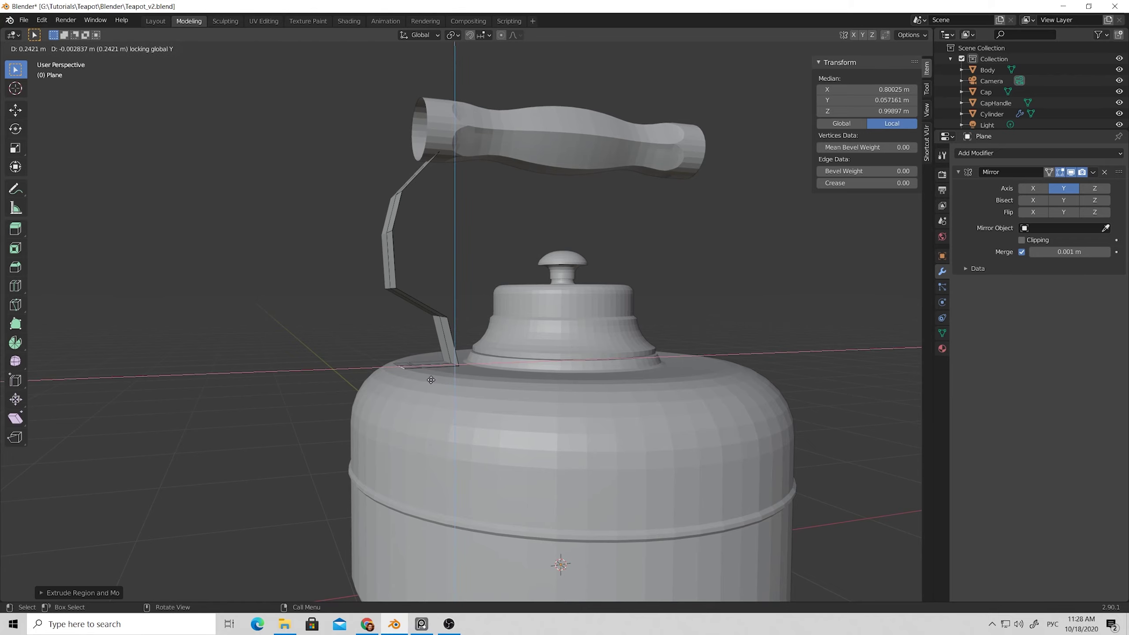
{"action": "left_click", "coordinate": [414, 336]}
Move the vertices at the bend above the sloped segment about -0.06 m in X and 0.04 m in Z, keeping Y locked.
{"action": "middle_click_drag", "start_coordinate": [413, 336], "coordinate": [404, 342]}
{"action": "key", "text": "1"}
{"action": "left_click", "coordinate": [401, 313]}
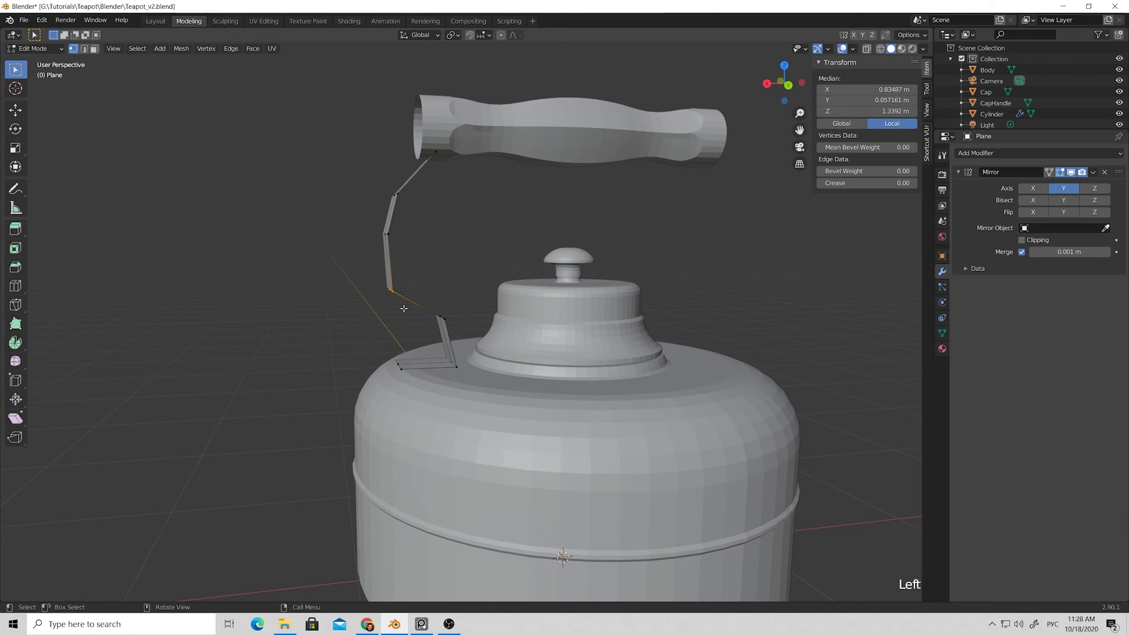
{"action": "key", "text": "g"}
{"action": "key", "text": "shift+y"}
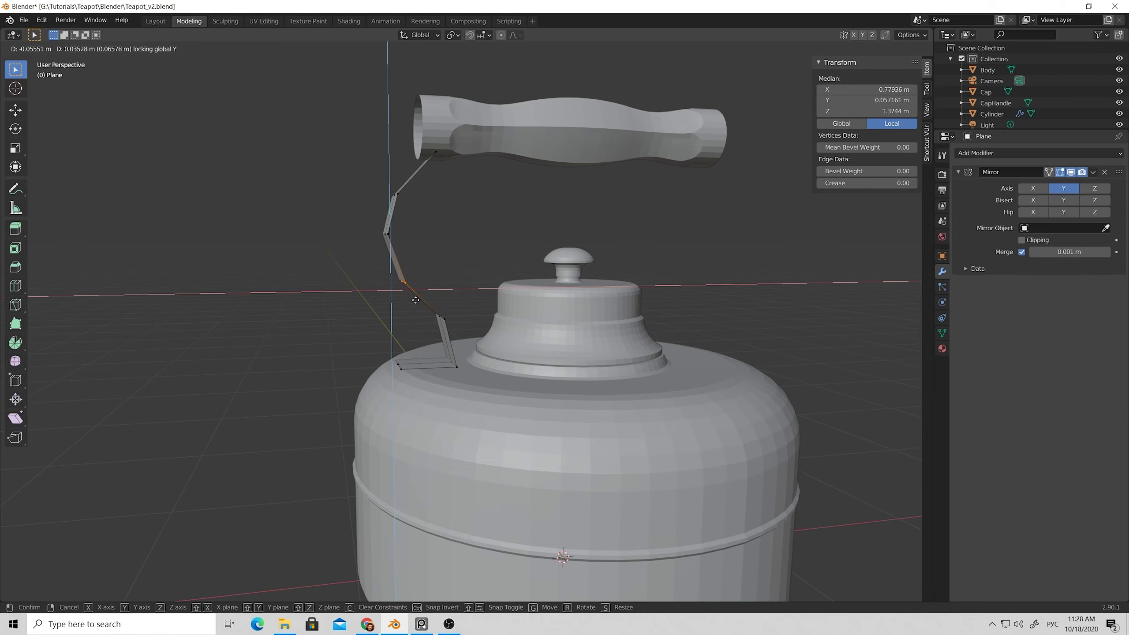
{"action": "left_click", "coordinate": [416, 301]}
Move the vertices at the bend just above the foot about -0.09 m in X and -0.07 m in Z, keeping Y locked.
{"action": "left_click_drag", "start_coordinate": [420, 306], "coordinate": [458, 340]}
{"action": "middle_click_drag", "start_coordinate": [458, 341], "coordinate": [447, 328]}
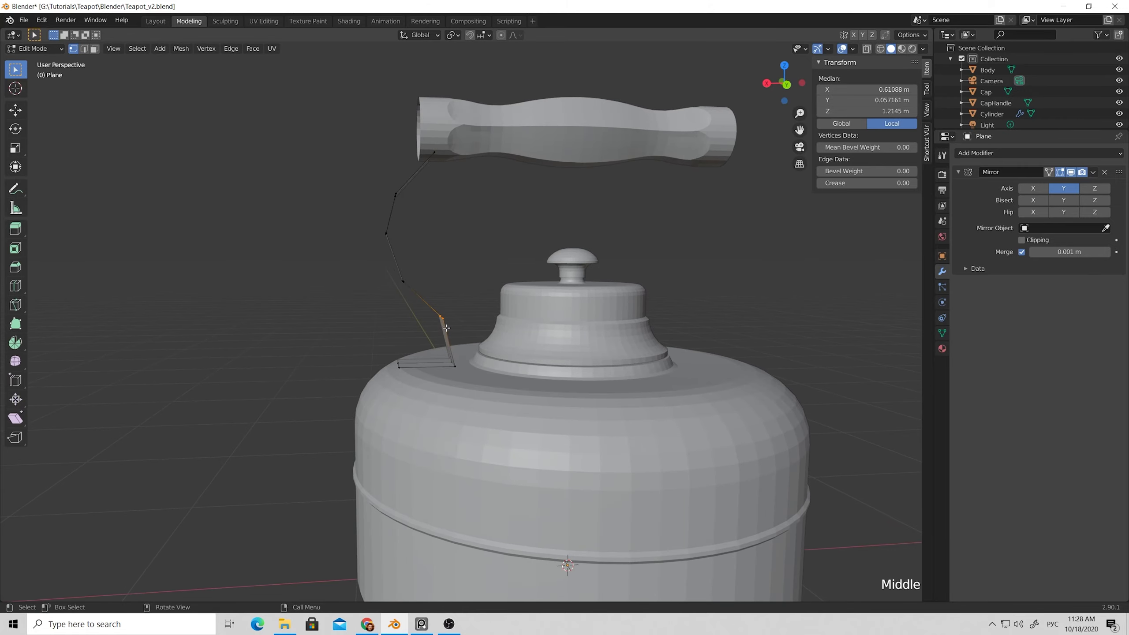
{"action": "key", "text": "g"}
{"action": "key", "text": "shift+y"}
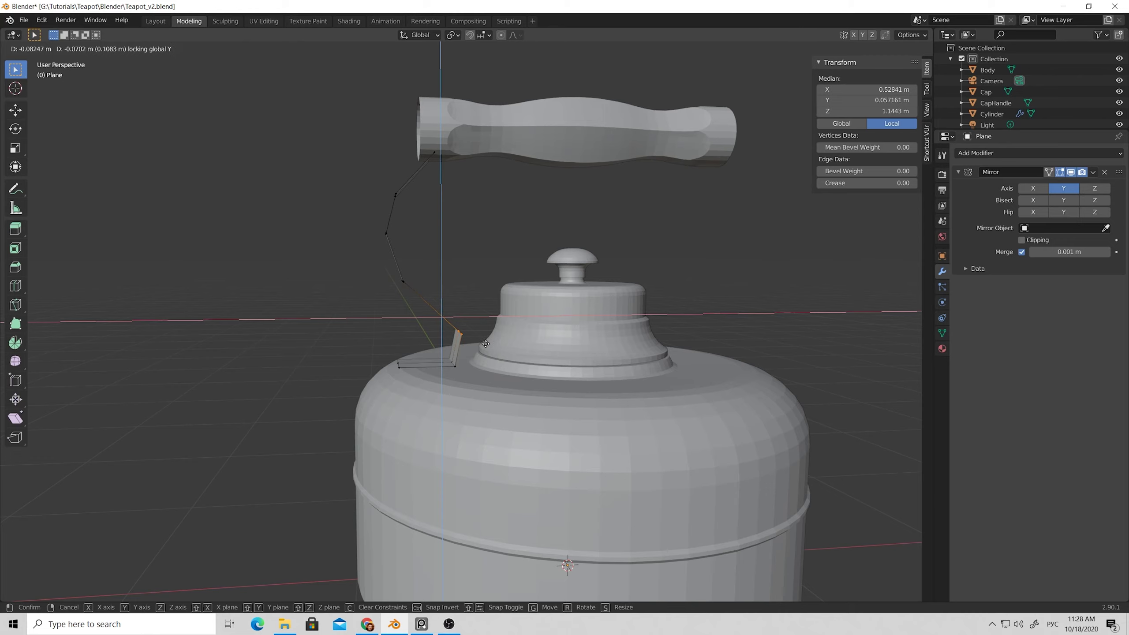
{"action": "left_click", "coordinate": [487, 343]}
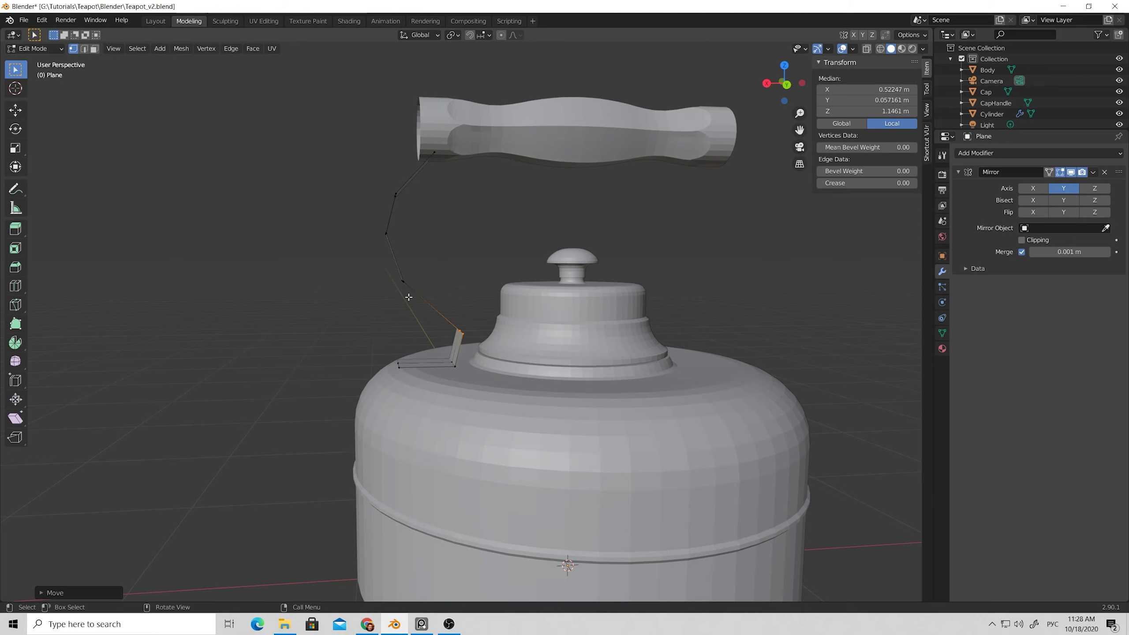
Shift the bend above the sloped segment about -0.04 m in X and -0.04 m in Z, keeping Y locked.
{"action": "middle_click_drag", "start_coordinate": [487, 343], "coordinate": [436, 310]}
{"action": "left_click", "coordinate": [435, 308]}
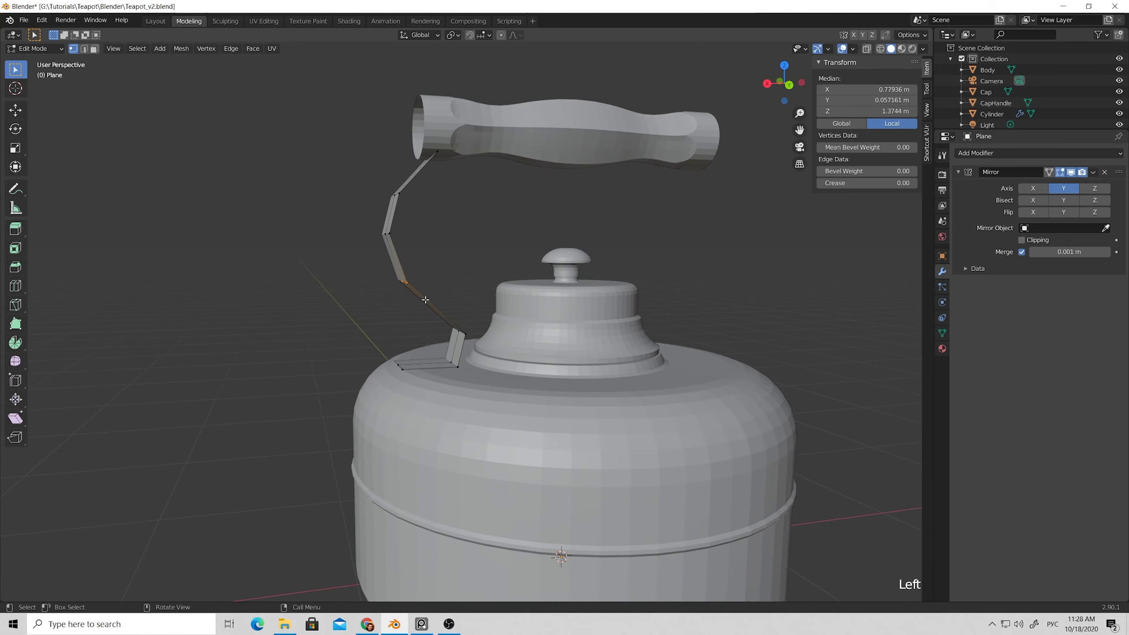
{"action": "key", "text": "g"}
{"action": "key", "text": "shift+y"}
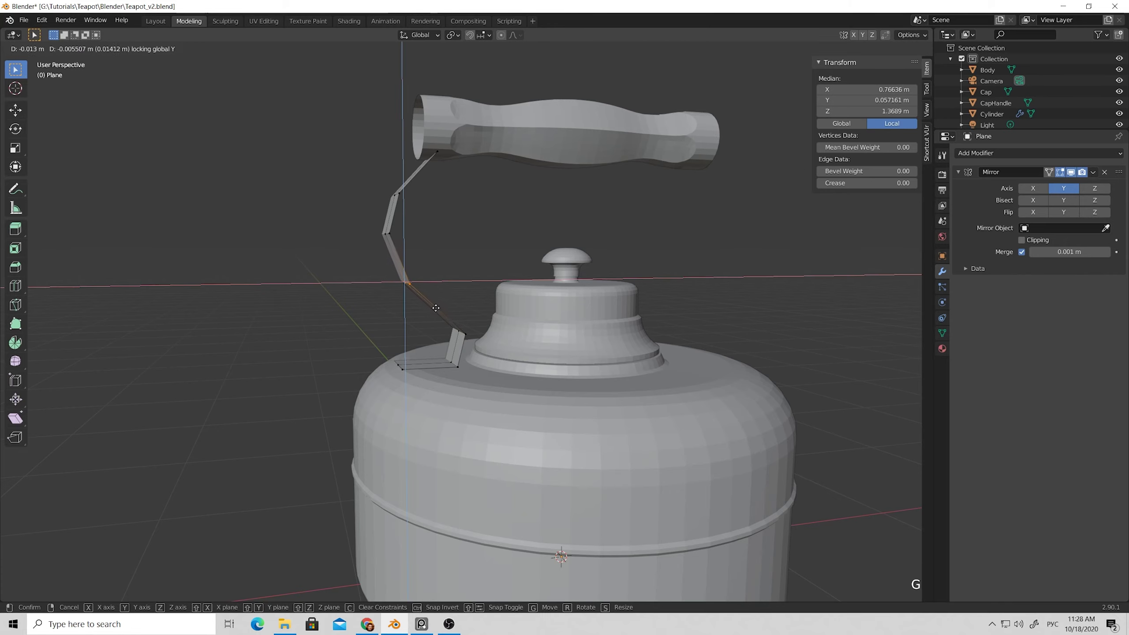
{"action": "left_click", "coordinate": [438, 317]}
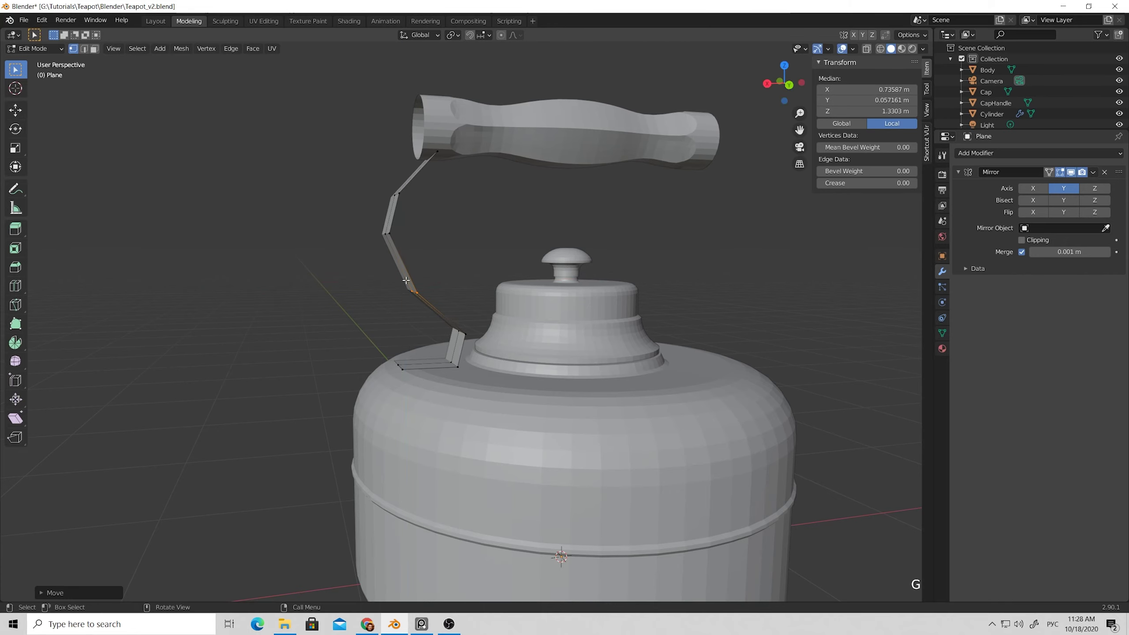
Move the vertices at the strip's outermost middle bend about -0.02 m in X and -0.04 m in Z, keeping Y locked.
{"action": "left_click_drag", "start_coordinate": [366, 228], "coordinate": [419, 262]}
{"action": "key", "text": "g"}
{"action": "key", "text": "shift+y"}
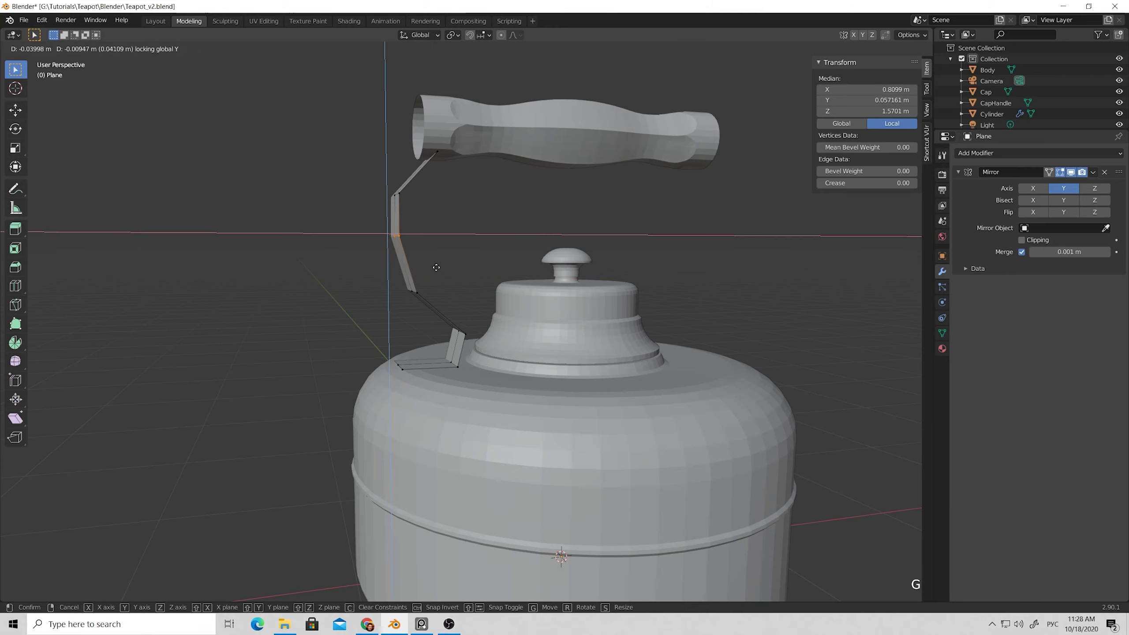
{"action": "left_click", "coordinate": [434, 265]}
{"action": "middle_click_drag", "start_coordinate": [433, 264], "coordinate": [443, 238]}
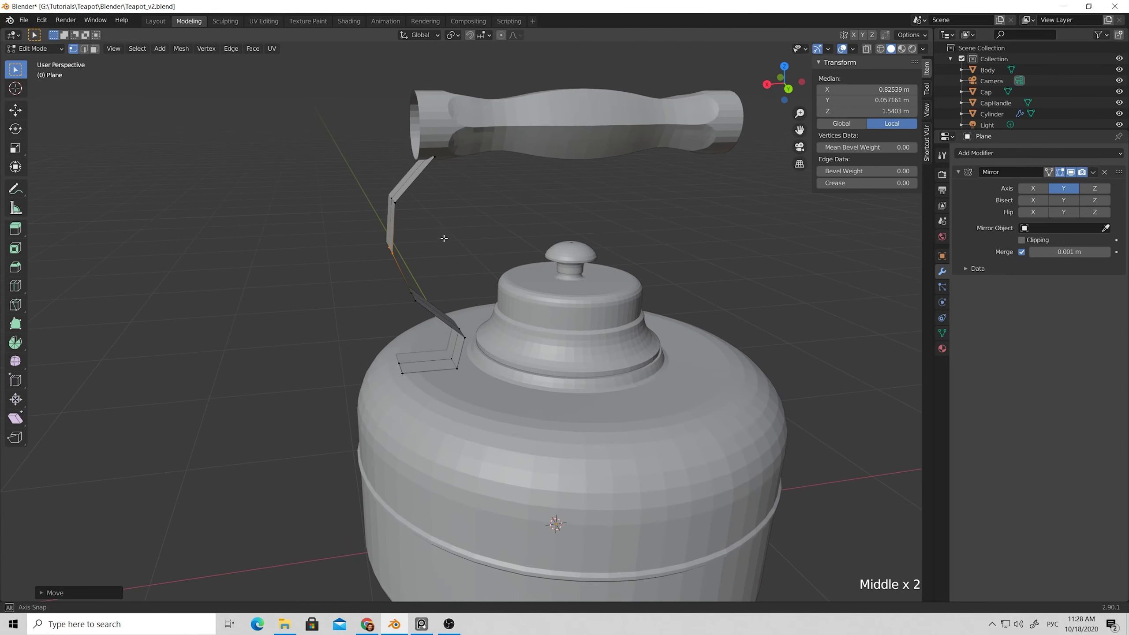
Lower the strip's top end below the handle by about 0.07 m in Z and 0.02 m in X, keeping Y locked.
{"action": "left_click", "coordinate": [452, 178]}
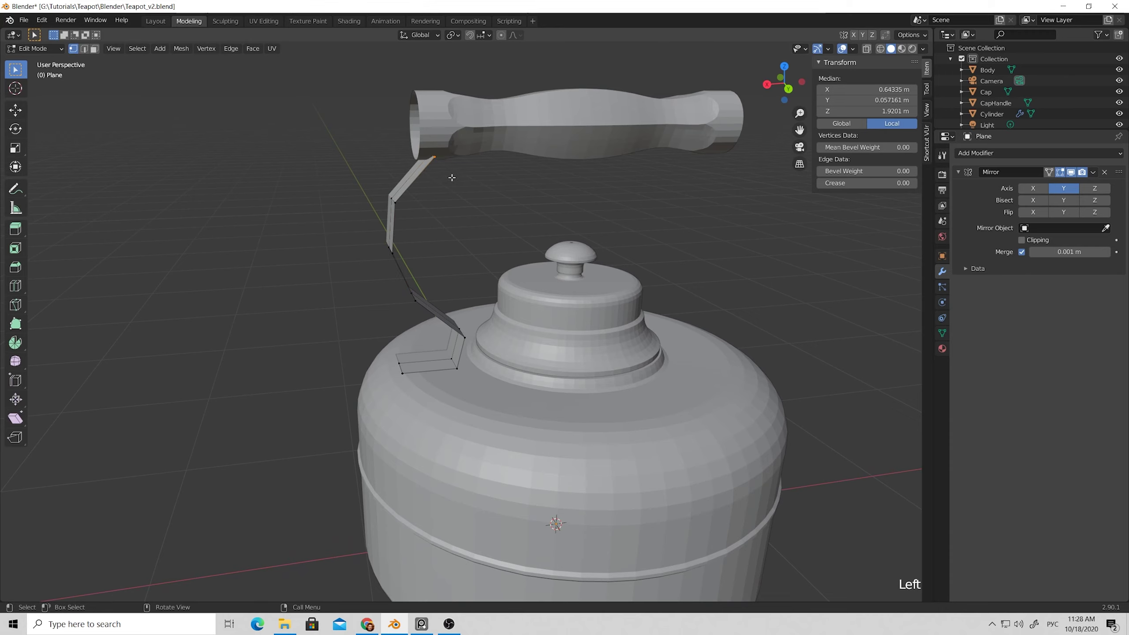
{"action": "key", "text": "g"}
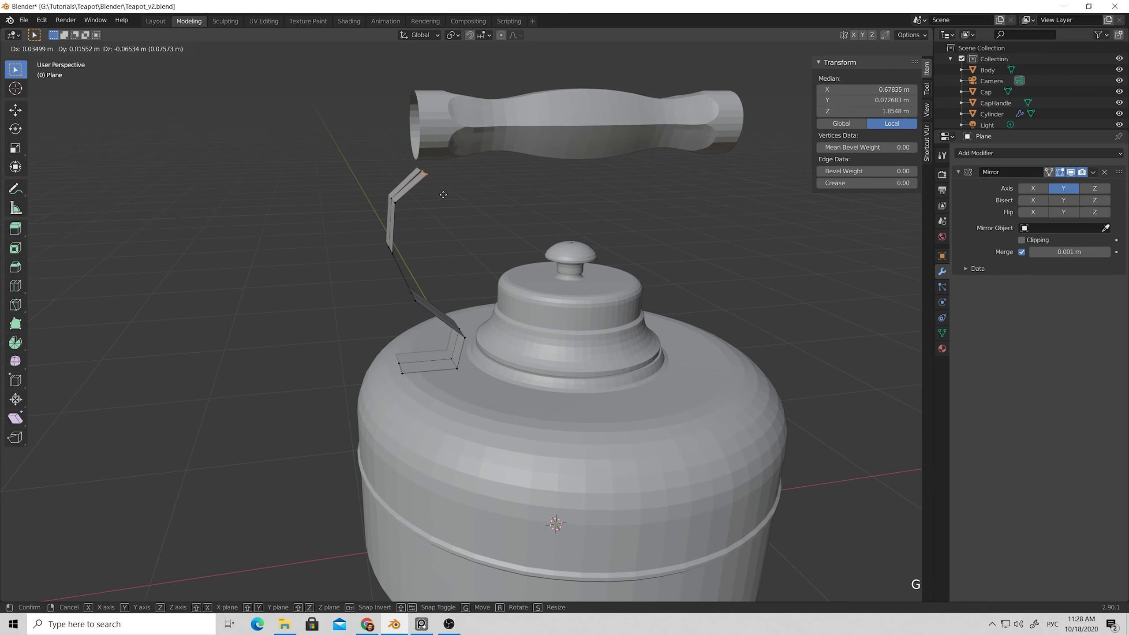
{"action": "key", "text": "shift+y"}
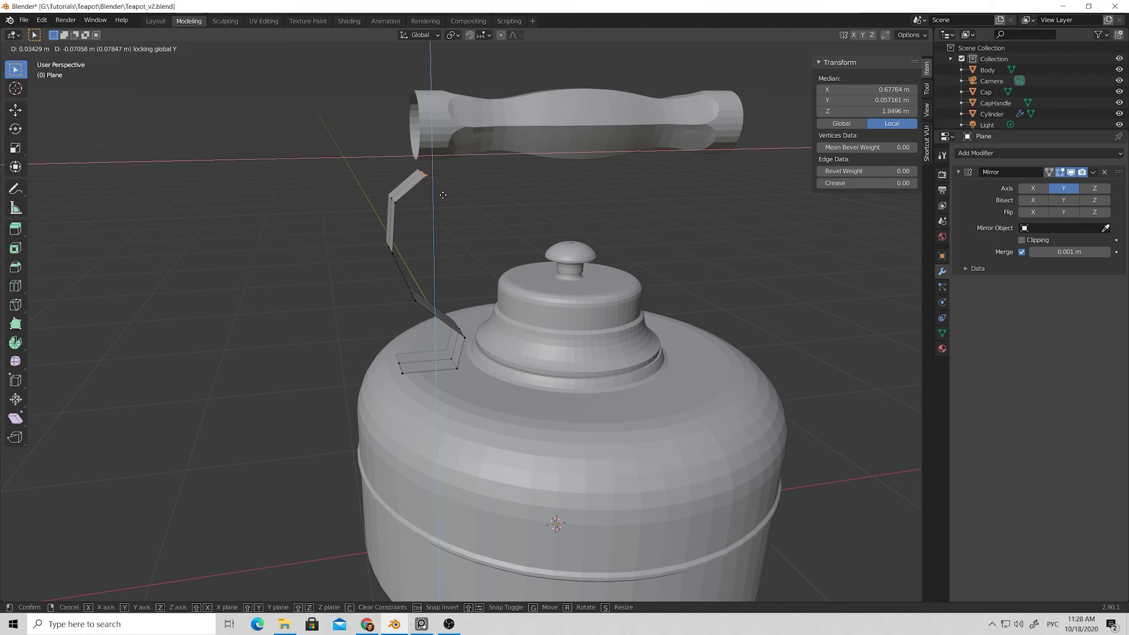
{"action": "left_click", "coordinate": [447, 194]}
Extrude the strip's top edge toward the handle's underside, about -0.03 m in X and 0.06 m in Z, keeping Y locked.
{"action": "scroll", "coordinate": [433, 169], "scroll_direction": "up", "scroll_amount": 2}
{"action": "middle_click_drag", "start_coordinate": [433, 169], "coordinate": [416, 303]}
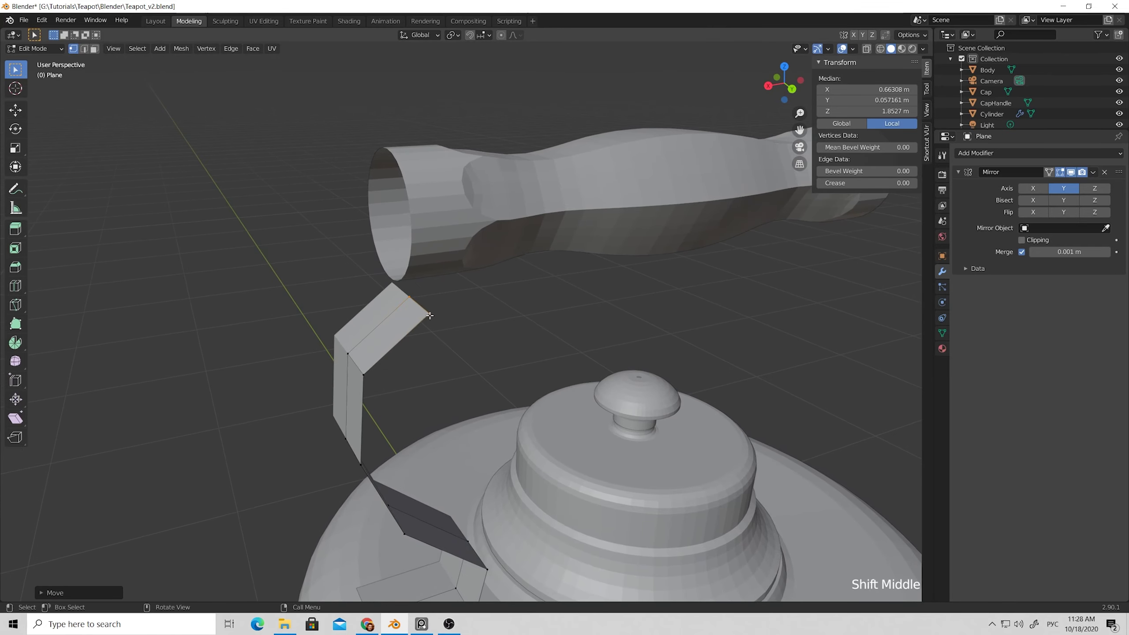
{"action": "key", "text": "2"}
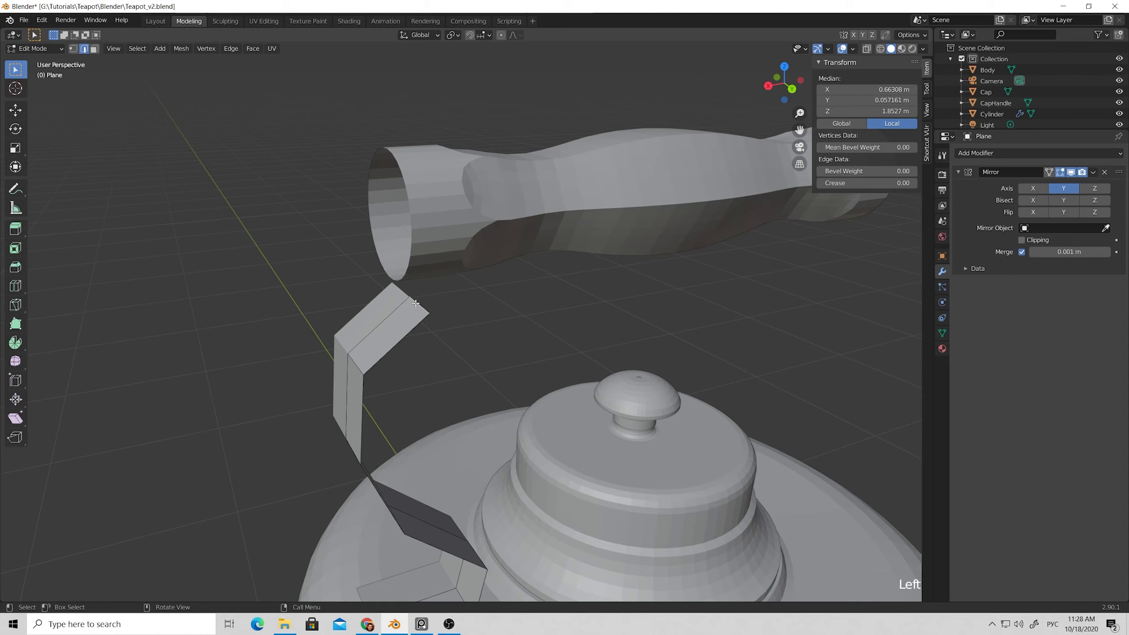
{"action": "key", "text": "e"}
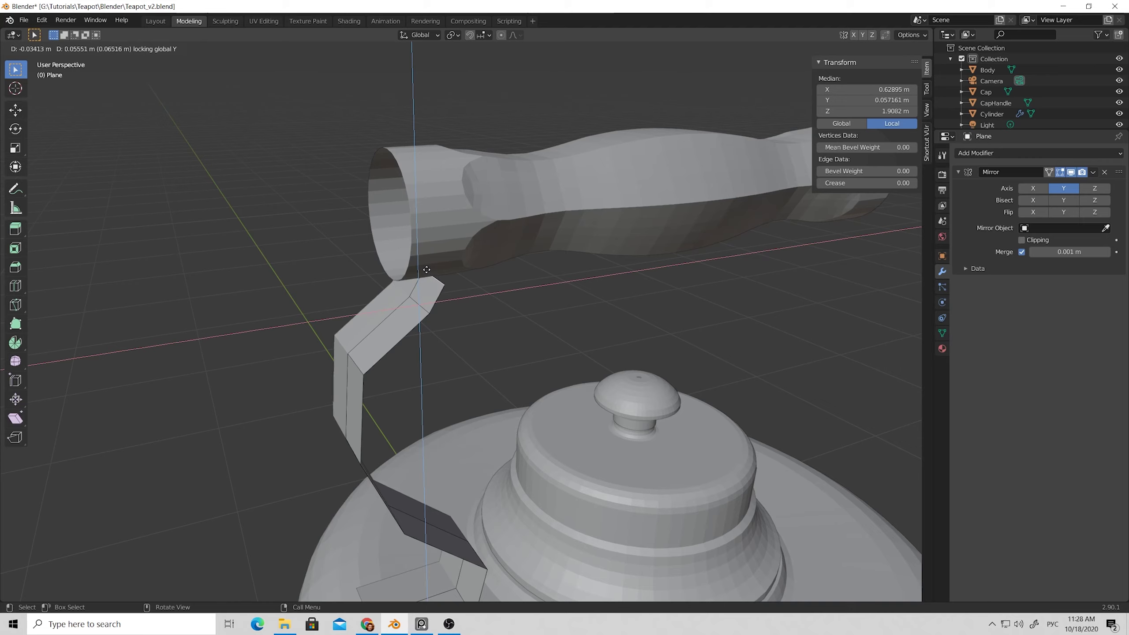
{"action": "left_click", "coordinate": [426, 268]}
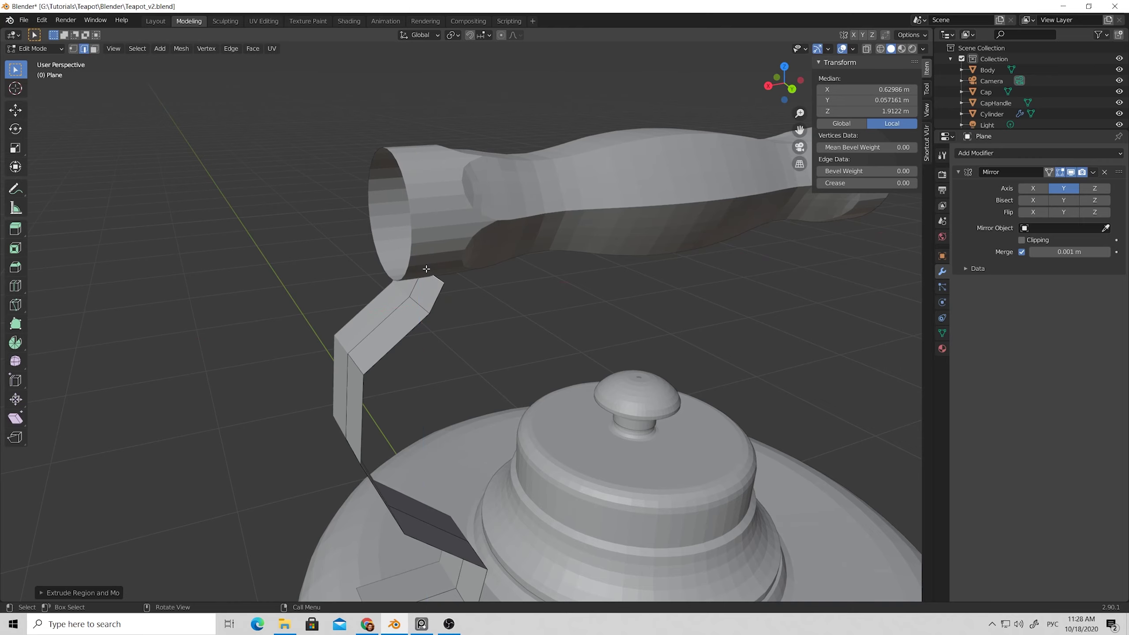
Extrude the top edge about 0.11 m up inside the handle's open end and raise it another 0.14 m along Z.
{"action": "key", "text": "e"}
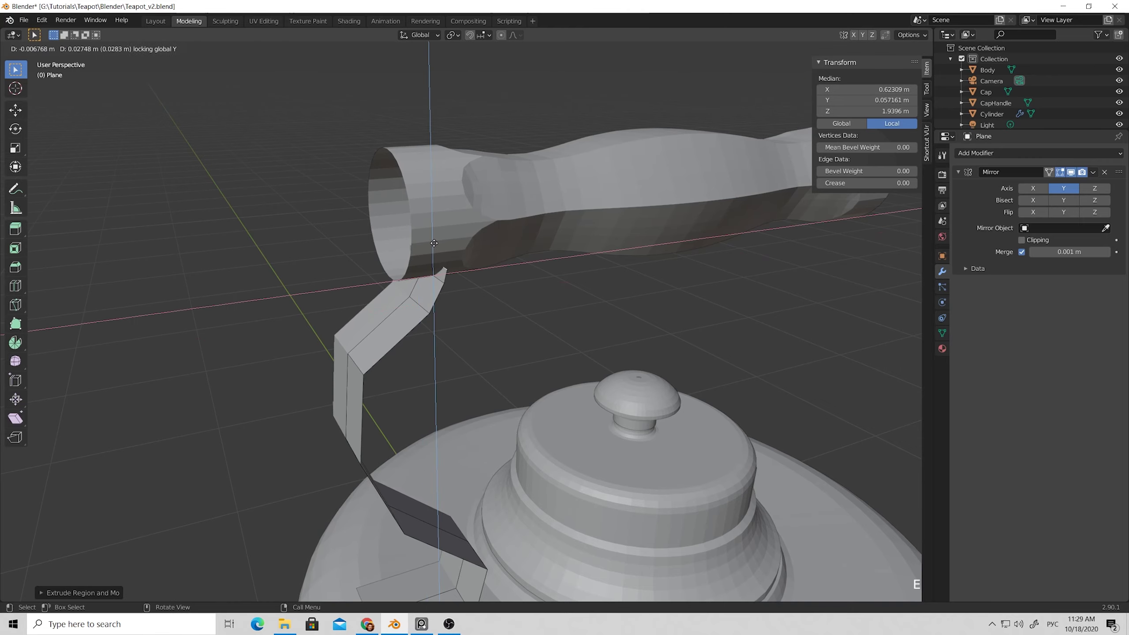
{"action": "left_click", "coordinate": [432, 208]}
{"action": "middle_click_drag", "start_coordinate": [432, 208], "coordinate": [471, 221]}
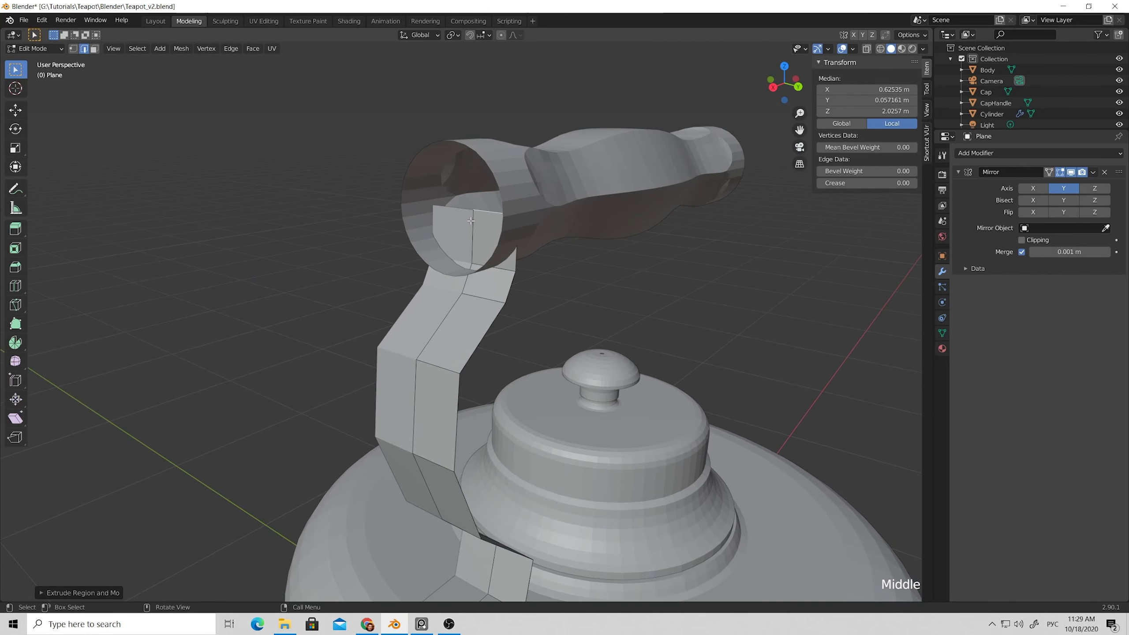
{"action": "key", "text": "g"}
{"action": "key", "text": "z"}
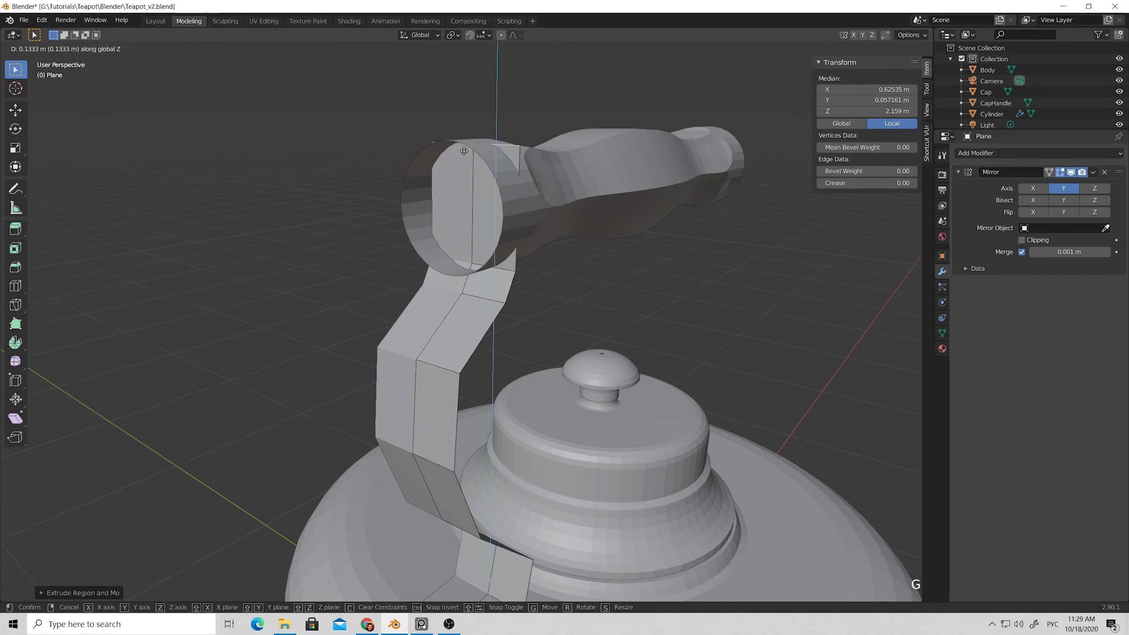
{"action": "left_click", "coordinate": [465, 153]}
Add a loop cut across the short segment just above the foot, close to the lower corner.
{"action": "scroll", "coordinate": [500, 208], "scroll_direction": "down", "scroll_amount": 1}
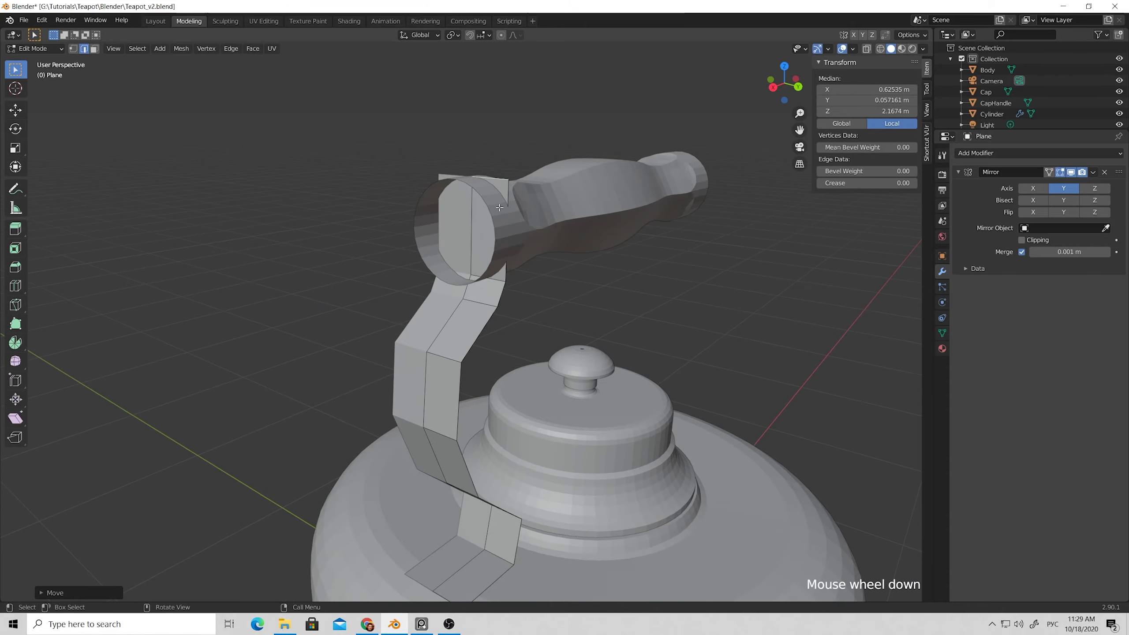
{"action": "middle_click_drag", "start_coordinate": [500, 207], "coordinate": [471, 218]}
{"action": "scroll", "coordinate": [489, 263], "scroll_direction": "down", "scroll_amount": 3}
{"action": "scroll", "coordinate": [410, 256], "scroll_direction": "up", "scroll_amount": 4}
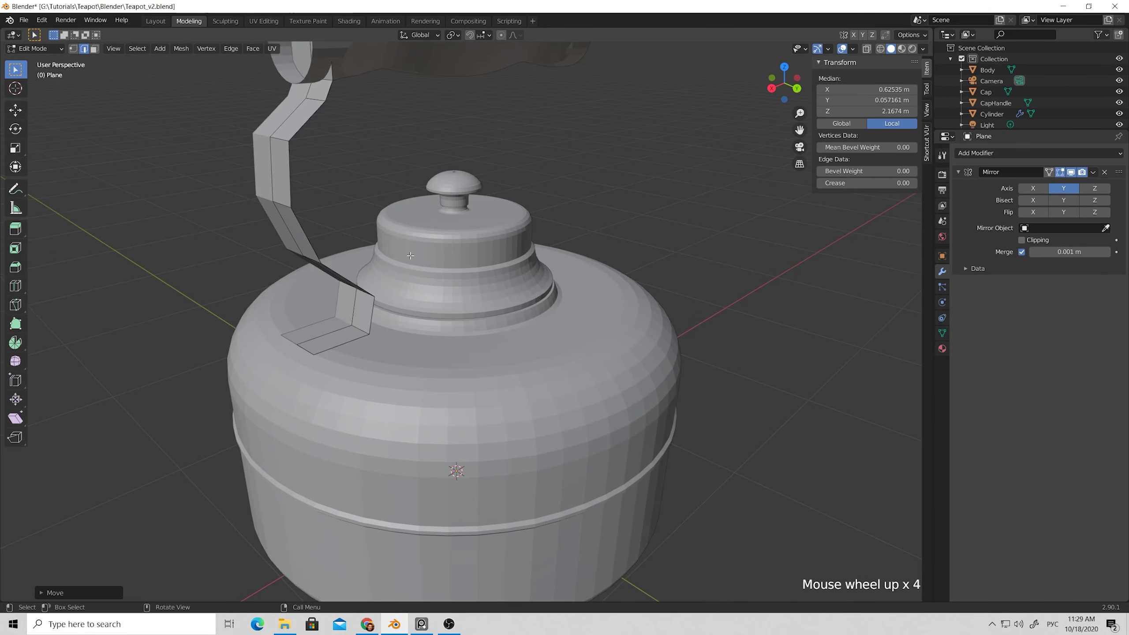
{"action": "middle_click_drag", "start_coordinate": [362, 209], "coordinate": [423, 272]}
{"action": "scroll", "coordinate": [454, 454], "scroll_direction": "up", "scroll_amount": 2}
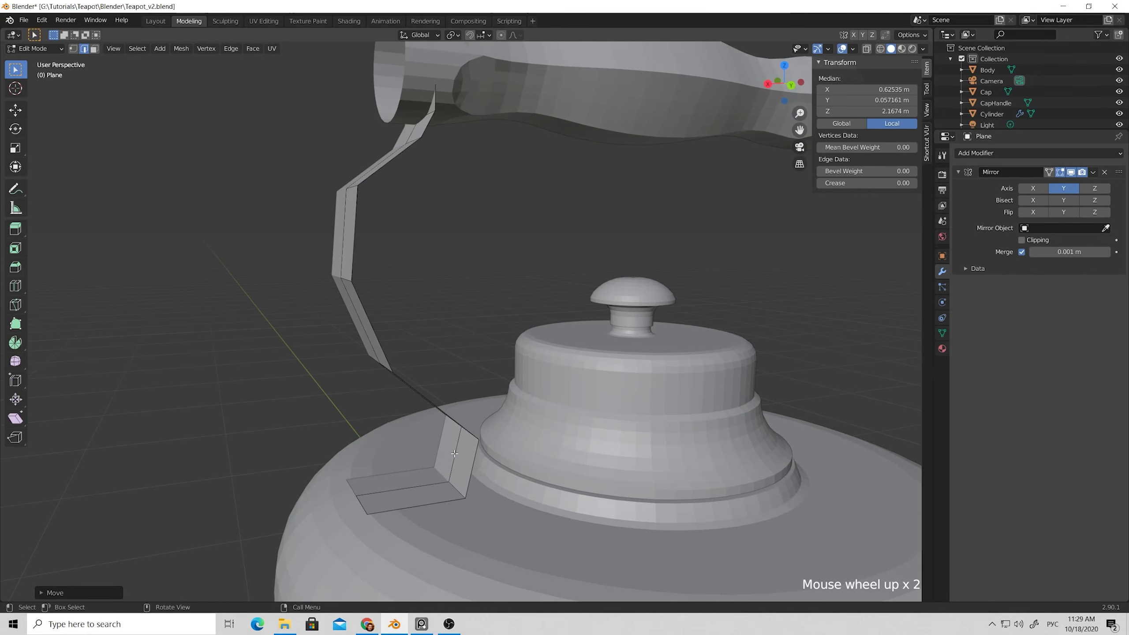
{"action": "scroll", "coordinate": [455, 453], "scroll_direction": "up", "scroll_amount": 1}
{"action": "middle_click_drag", "start_coordinate": [454, 456], "coordinate": [422, 488]}
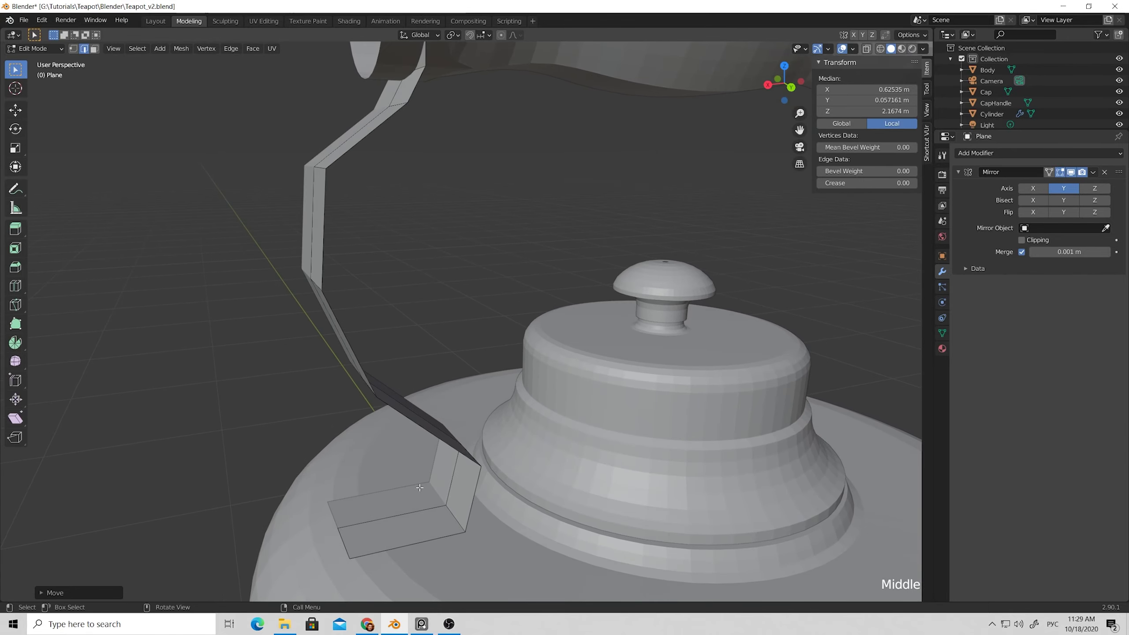
{"action": "key", "text": "ctrl+r"}
{"action": "left_click", "coordinate": [457, 491]}
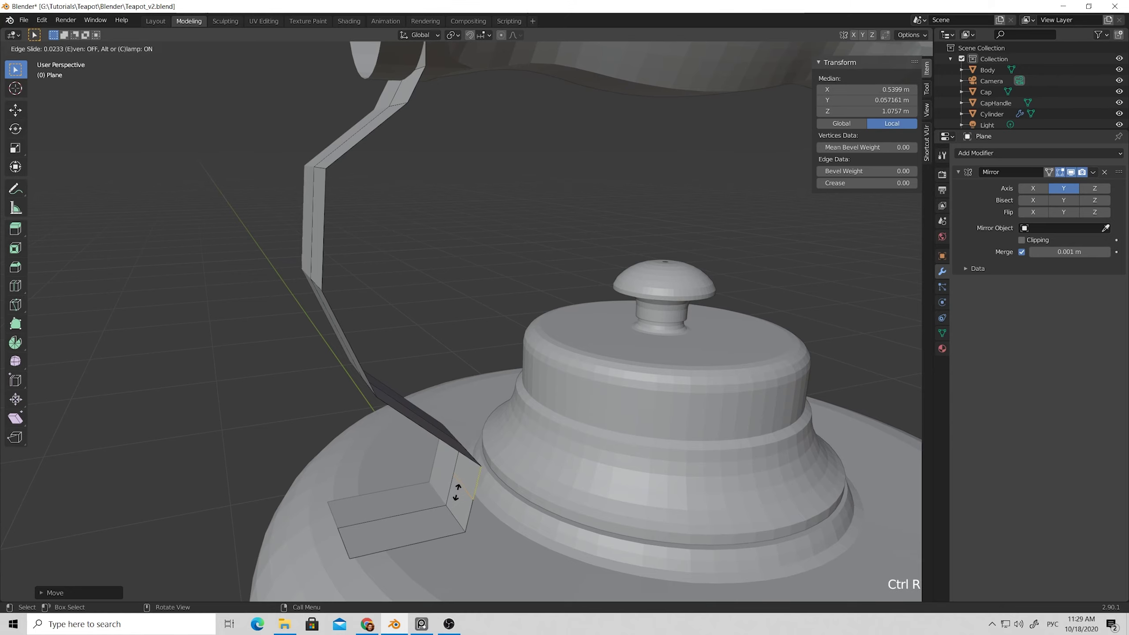
{"action": "left_click", "coordinate": [454, 508]}
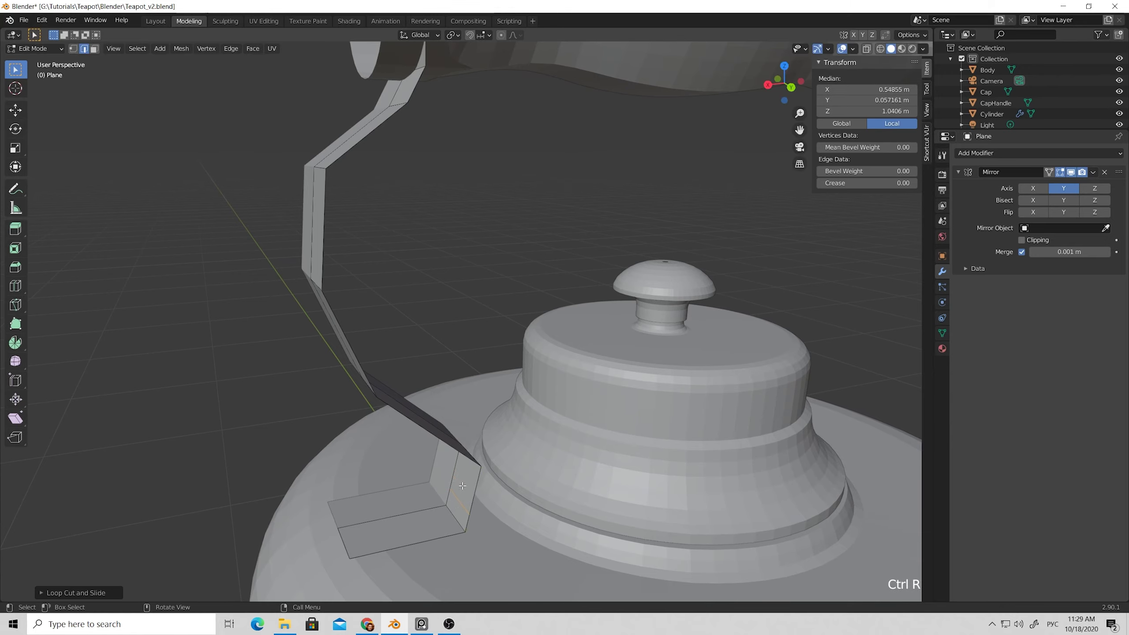
Apply Set Edge Flow to the new edge loop above the foot to round the lower corner.
{"action": "key", "text": "shift+r"}
{"action": "right_click", "coordinate": [467, 481]}
{"action": "left_click", "coordinate": [465, 483]}
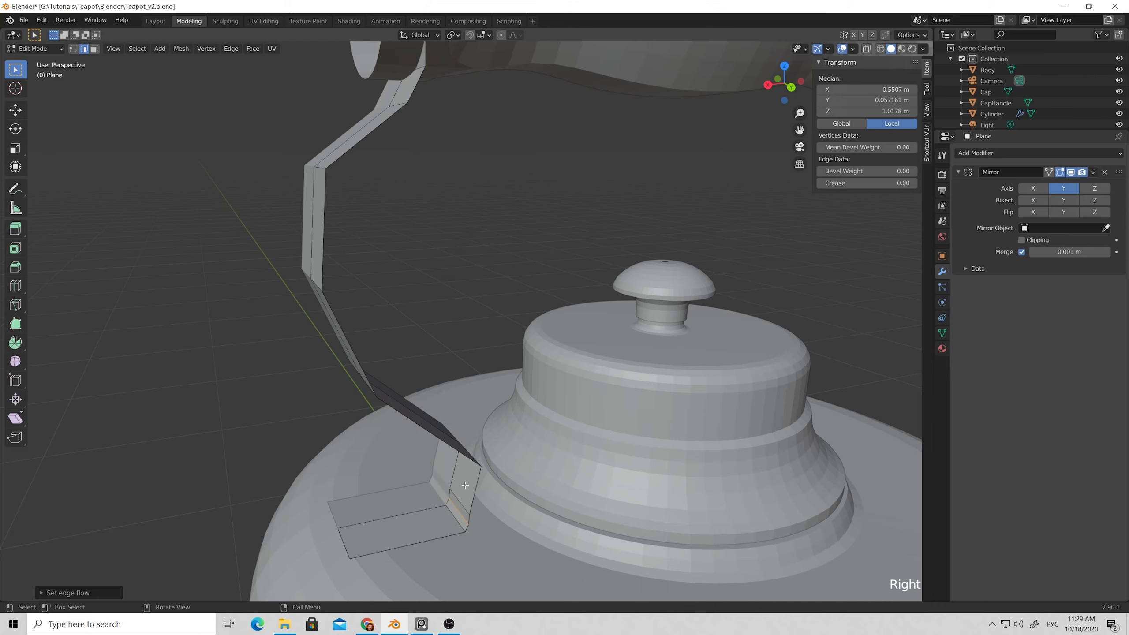
Undo the edge flow on the lower corner and add another loop cut across the short segment above the foot, near its upper end.
{"action": "key", "text": "ctrl+z"}
{"action": "key", "text": "ctrl+z"}
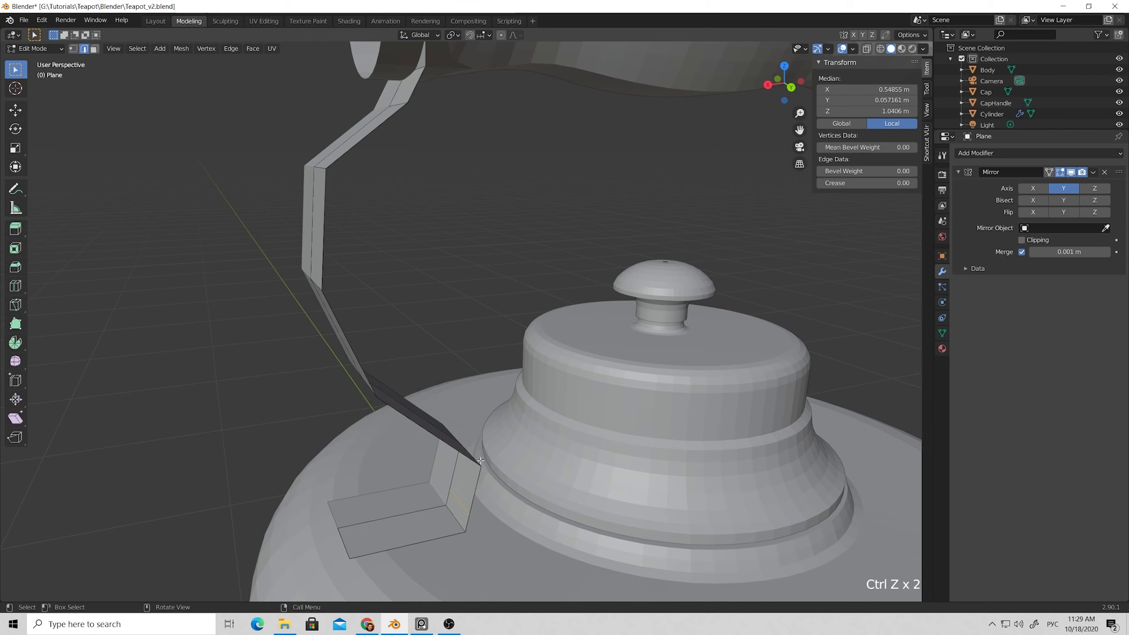
{"action": "key", "text": "ctrl+r"}
{"action": "left_click", "coordinate": [465, 478]}
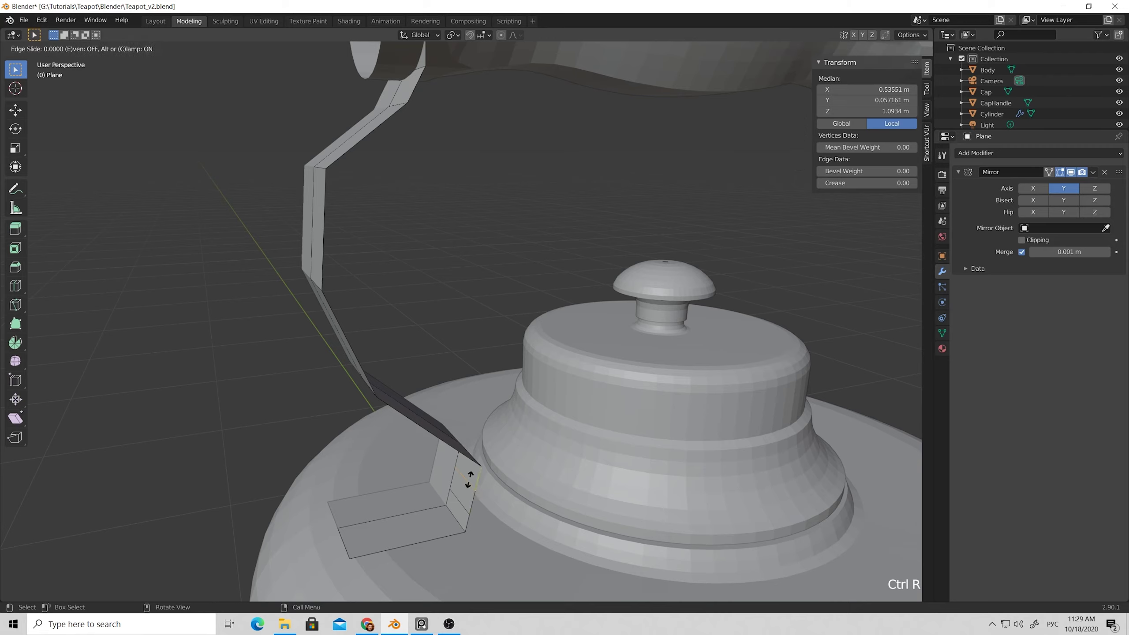
{"action": "left_click", "coordinate": [472, 477]}
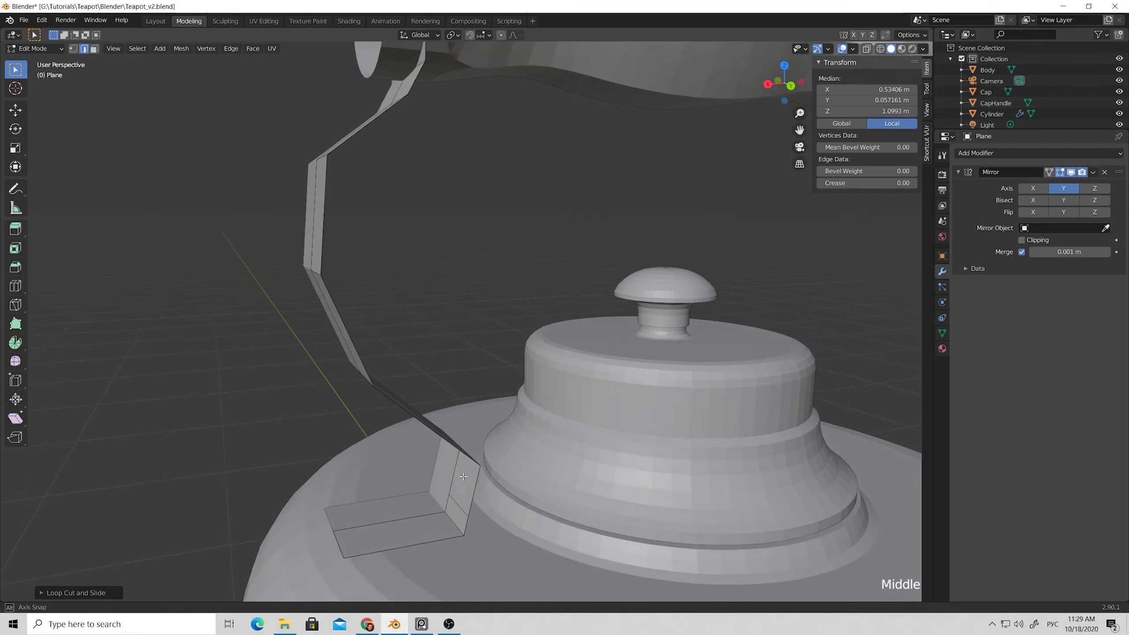
Add a loop cut low on the slanted segment above the short one, and round the corner between them with Set Edge Flow.
{"action": "middle_click_drag", "start_coordinate": [472, 485], "coordinate": [478, 400]}
{"action": "left_click", "coordinate": [475, 406]}
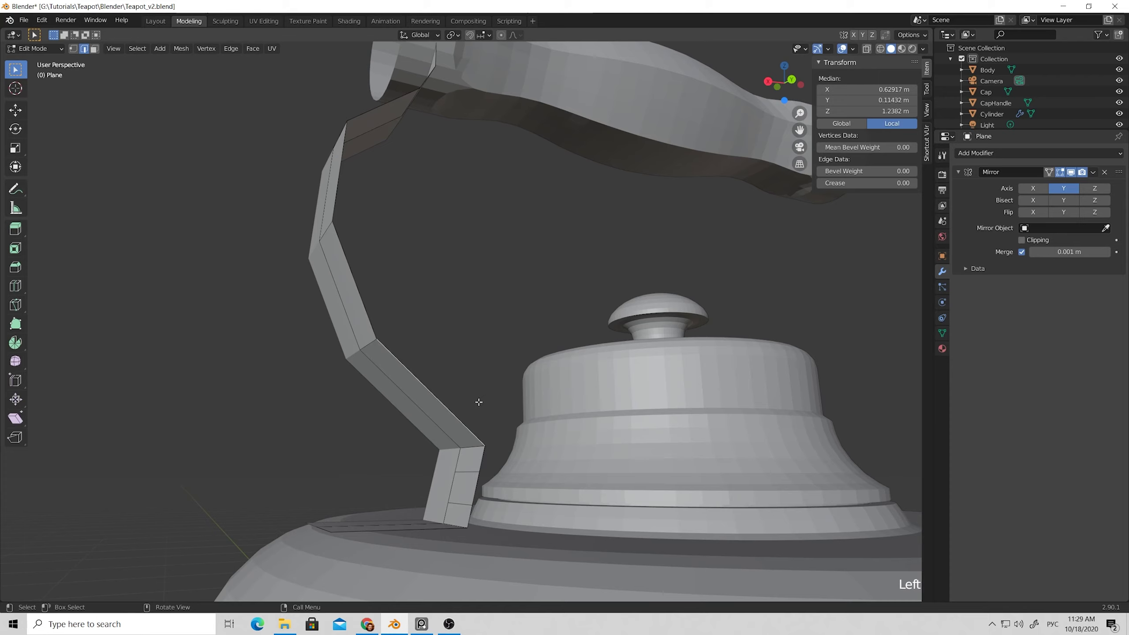
{"action": "key", "text": "ctrl+r"}
{"action": "left_click", "coordinate": [464, 429]}
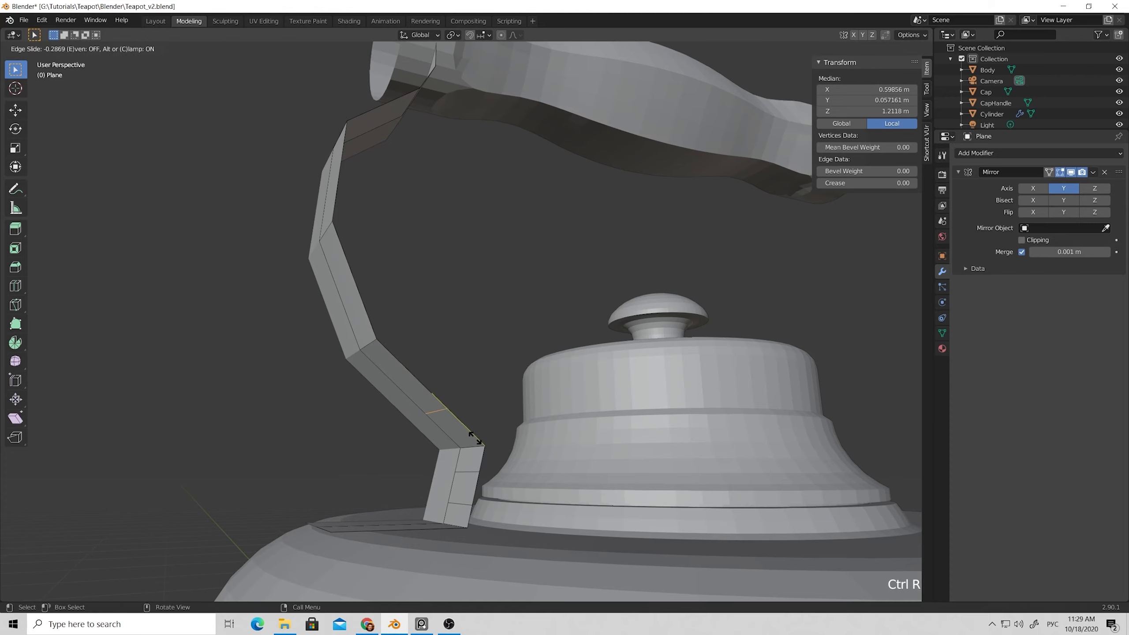
{"action": "left_click", "coordinate": [497, 452]}
{"action": "left_click", "coordinate": [471, 449]}
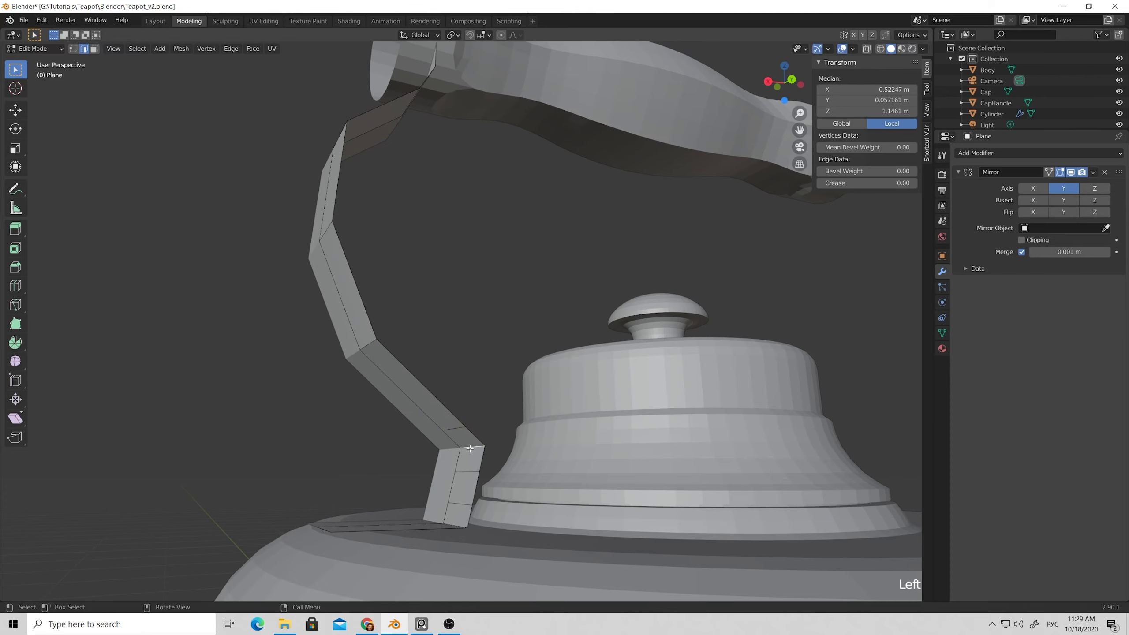
{"action": "right_click", "coordinate": [471, 448]}
{"action": "left_click", "coordinate": [459, 450]}
Add a loop cut across the foot close to the lower corner, and round that corner edge with Set Edge Flow.
{"action": "middle_click_drag", "start_coordinate": [487, 440], "coordinate": [445, 508]}
{"action": "key", "text": "ctrl+r"}
{"action": "left_click", "coordinate": [442, 532]}
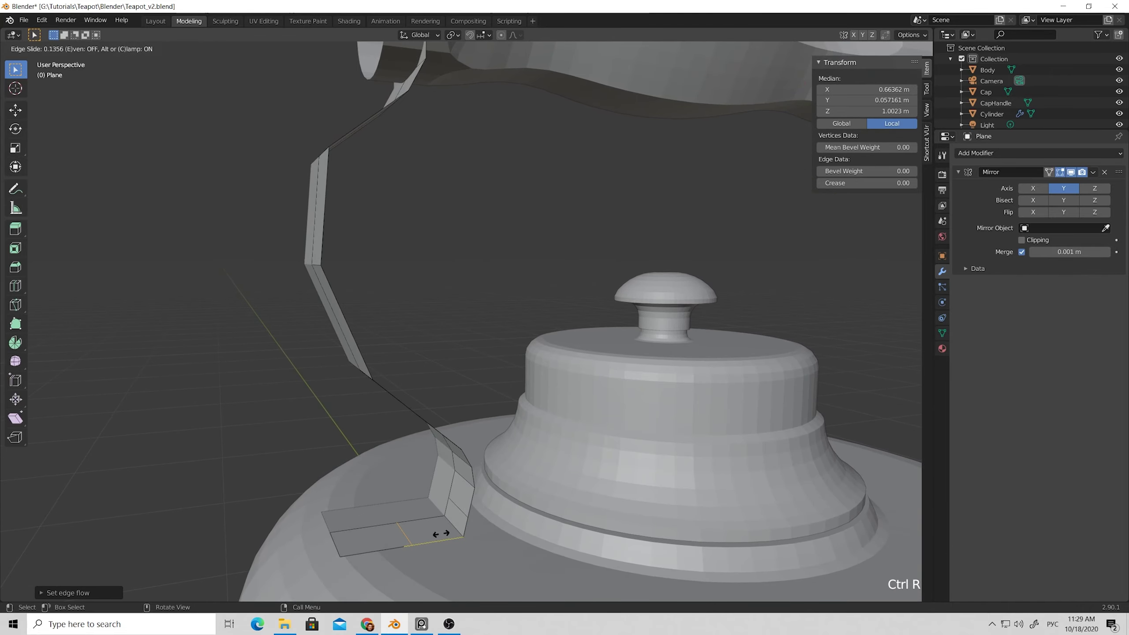
{"action": "left_click", "coordinate": [473, 527]}
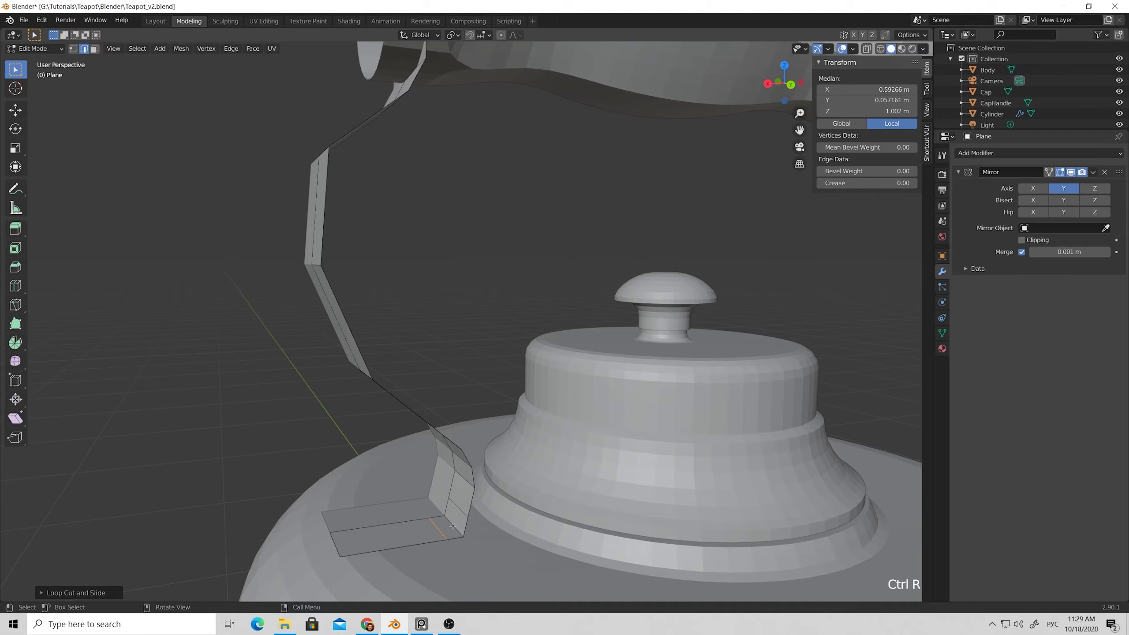
{"action": "right_click_drag", "start_coordinate": [453, 526], "coordinate": [449, 525]}
{"action": "middle_click_drag", "start_coordinate": [449, 524], "coordinate": [404, 434]}
{"action": "scroll", "coordinate": [404, 432], "scroll_direction": "down", "scroll_amount": 2}
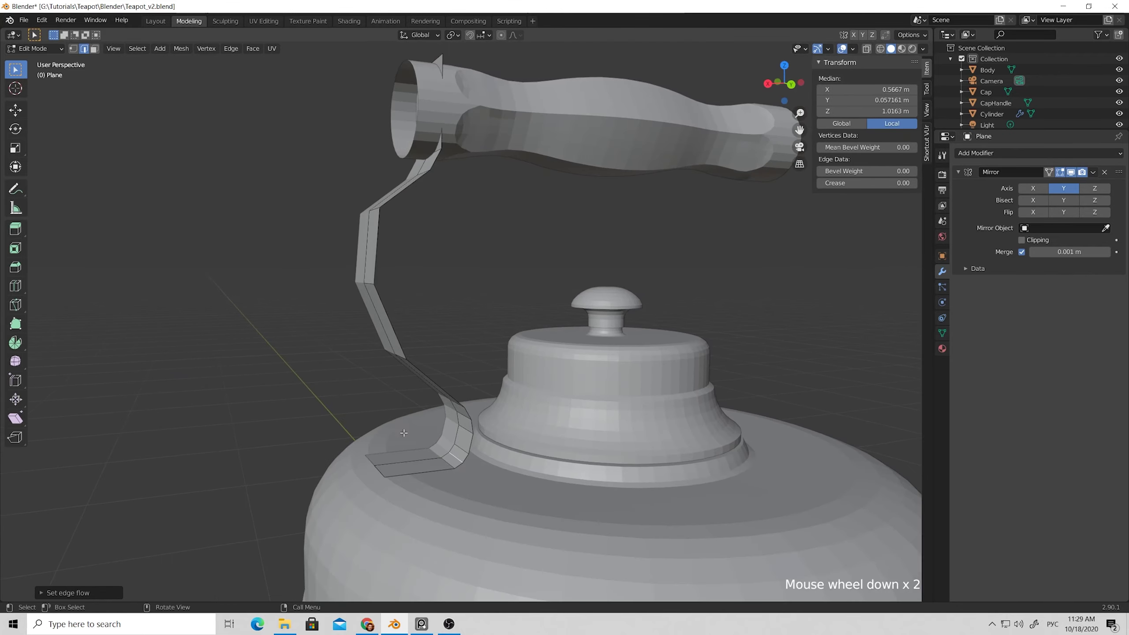
Move the strip's upper slanted segment about -0.02 m in X and 0.03 m in Z, keeping Y locked.
{"action": "middle_click_drag", "start_coordinate": [382, 318], "coordinate": [423, 315]}
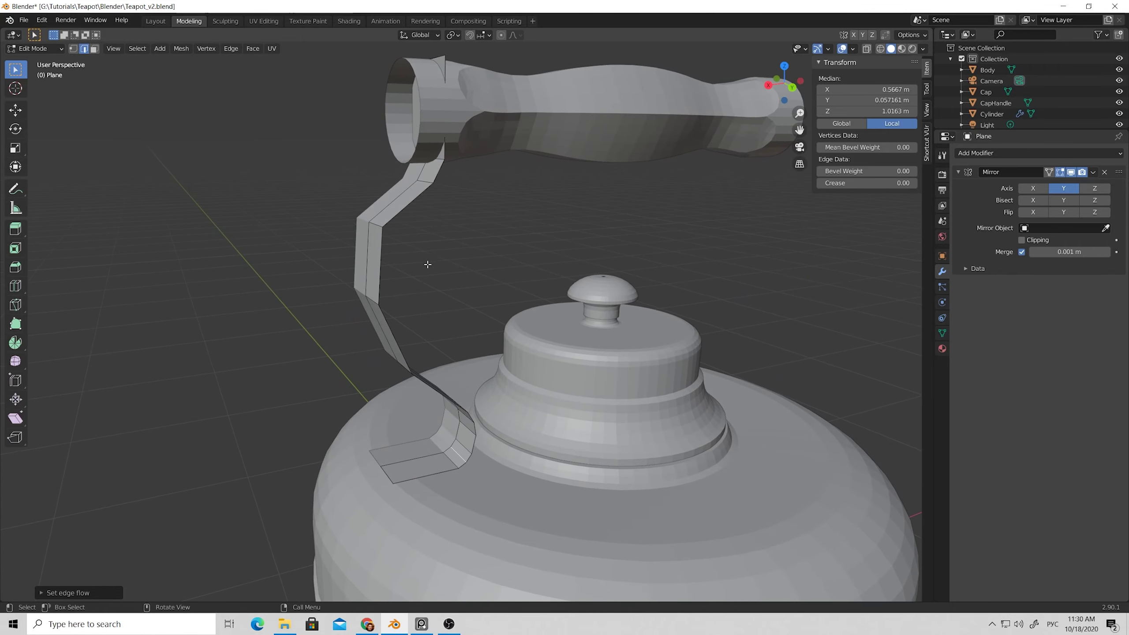
{"action": "scroll", "coordinate": [443, 164], "scroll_direction": "up", "scroll_amount": 2}
{"action": "middle_click_drag", "start_coordinate": [423, 169], "coordinate": [366, 175]}
{"action": "left_click", "coordinate": [390, 192]}
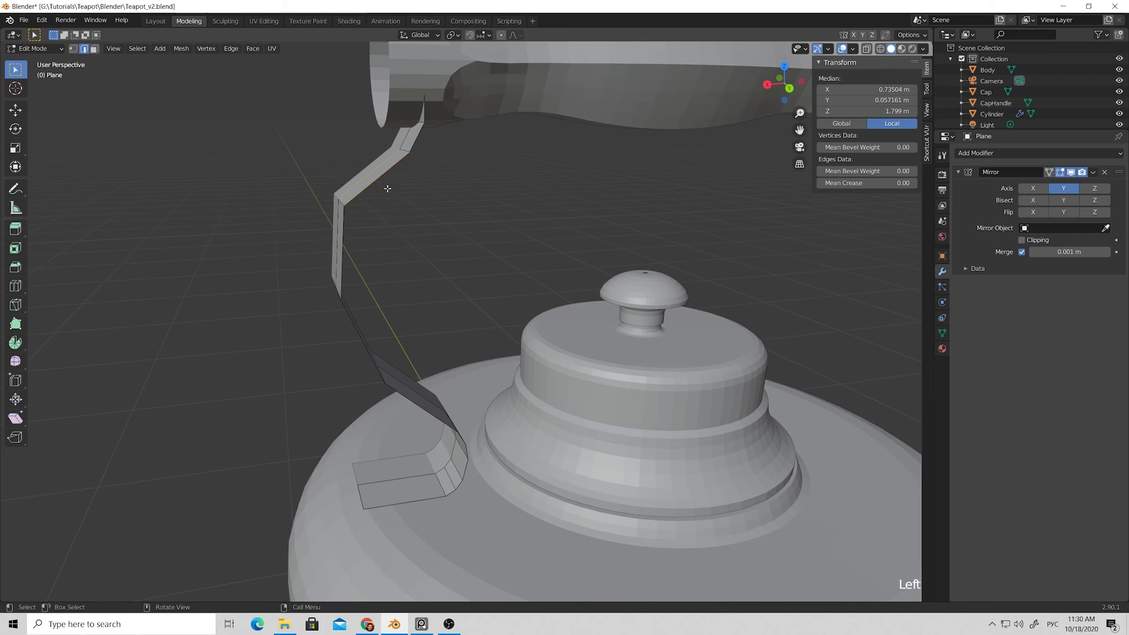
{"action": "key", "text": "g"}
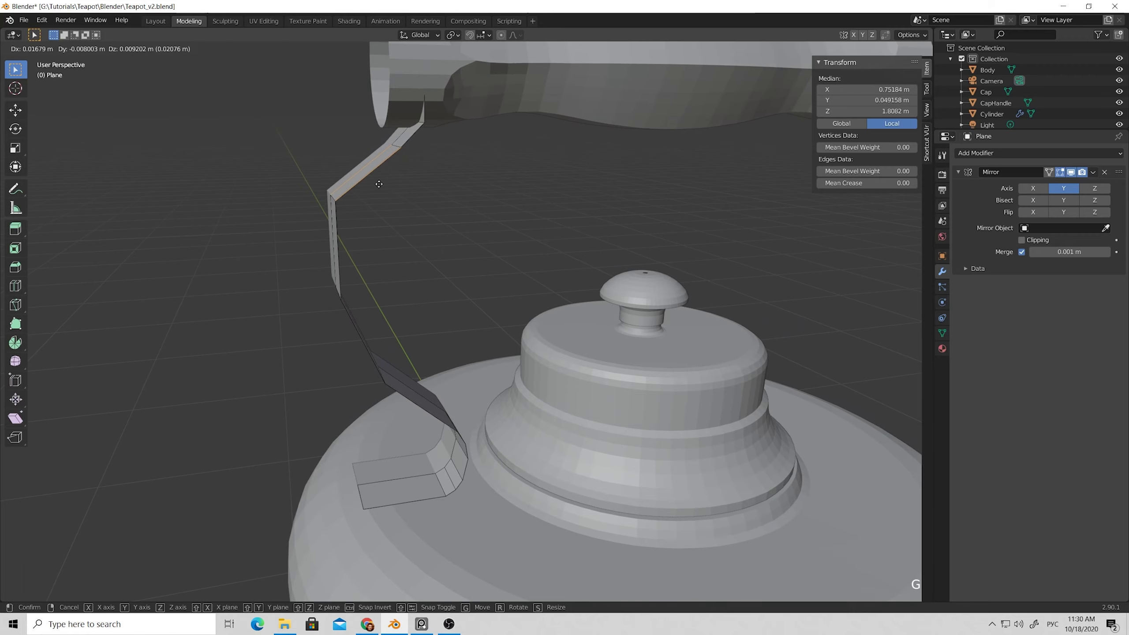
{"action": "key", "text": "shift+y"}
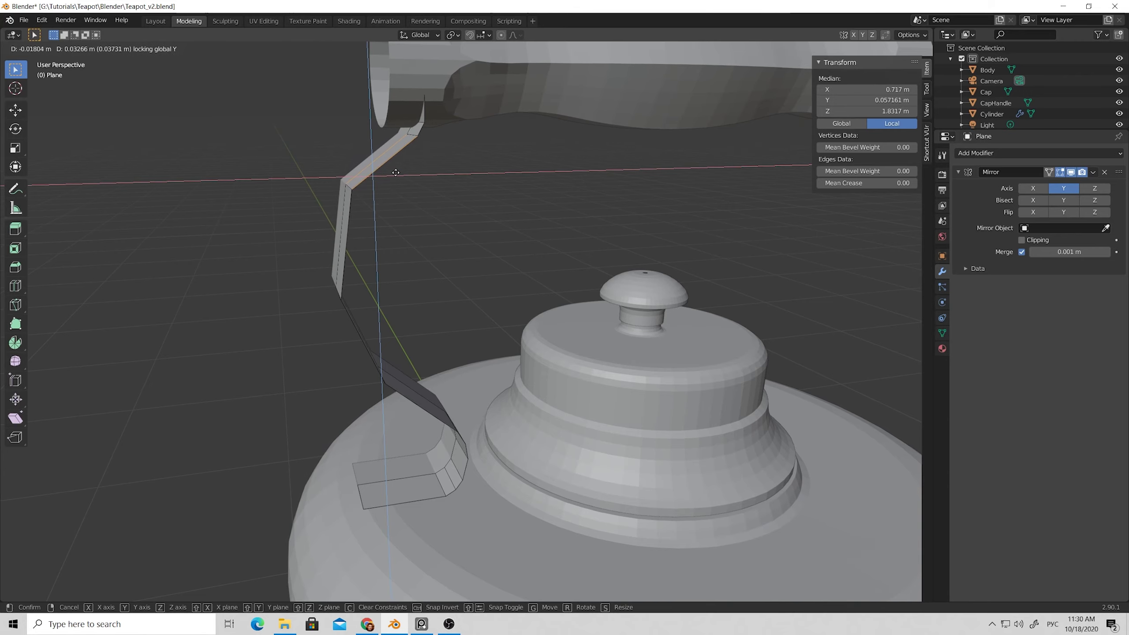
{"action": "left_click", "coordinate": [395, 173]}
Move the upper corner's vertices about 0.01 m in X and 0.03 m in Z, keeping Y locked.
{"action": "middle_click_drag", "start_coordinate": [402, 187], "coordinate": [381, 209]}
{"action": "left_click", "coordinate": [375, 190]}
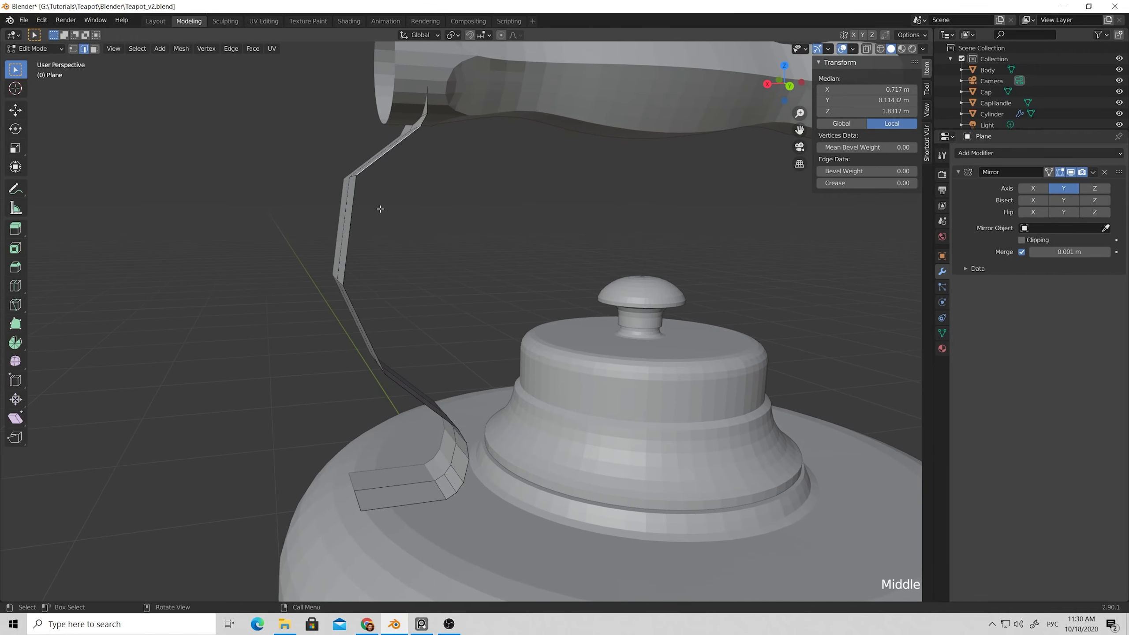
{"action": "key", "text": "1"}
{"action": "left_click", "coordinate": [363, 196]}
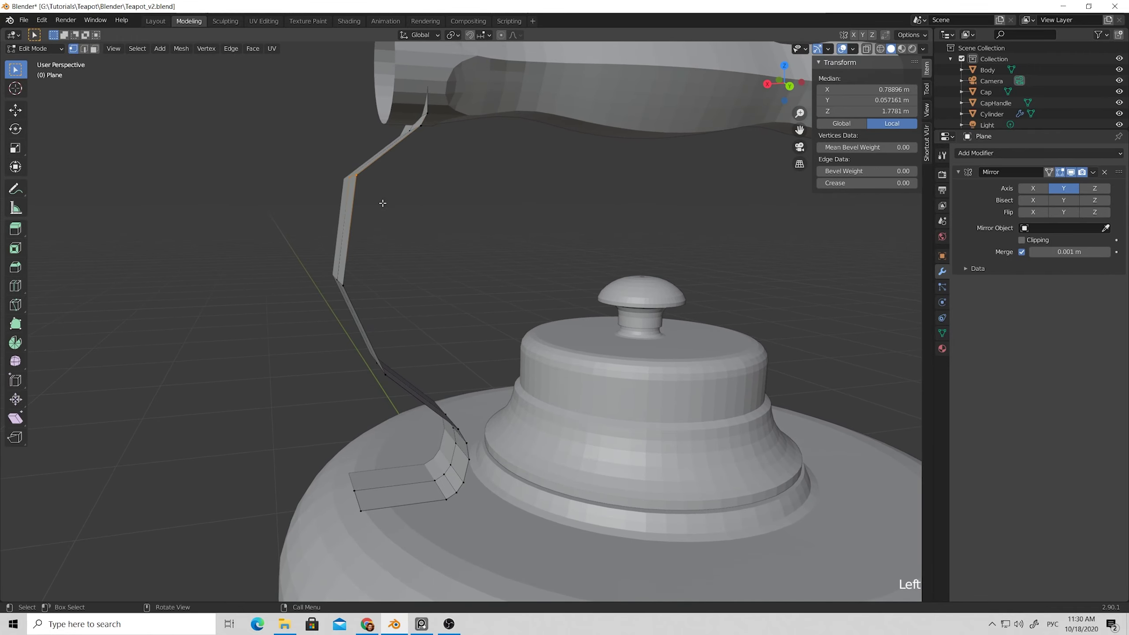
{"action": "key", "text": "g"}
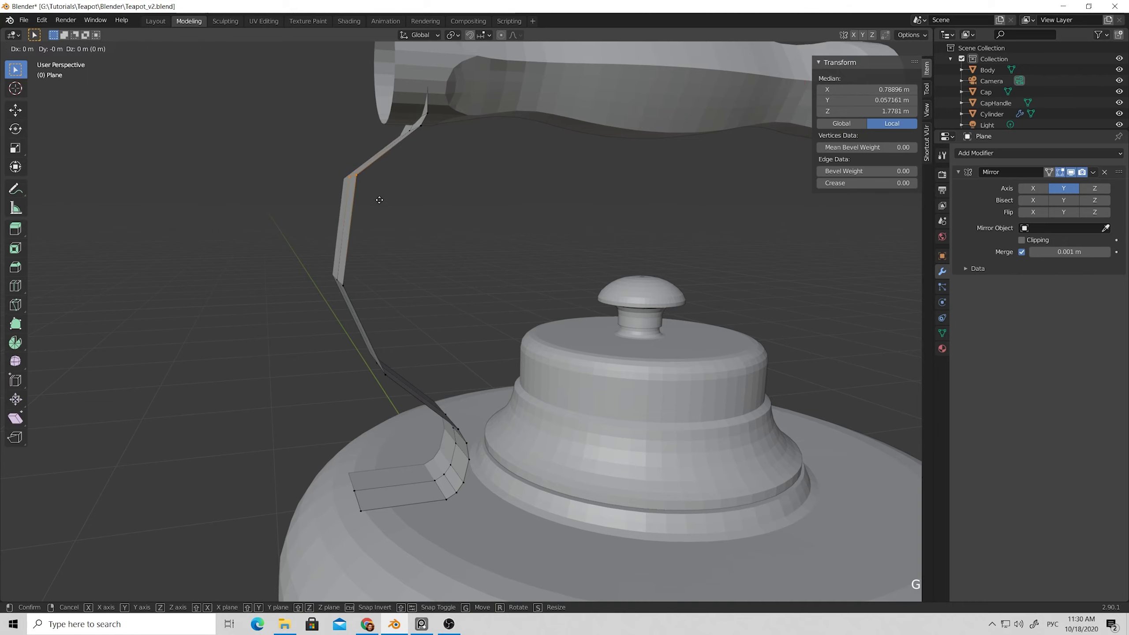
{"action": "key", "text": "shift+y"}
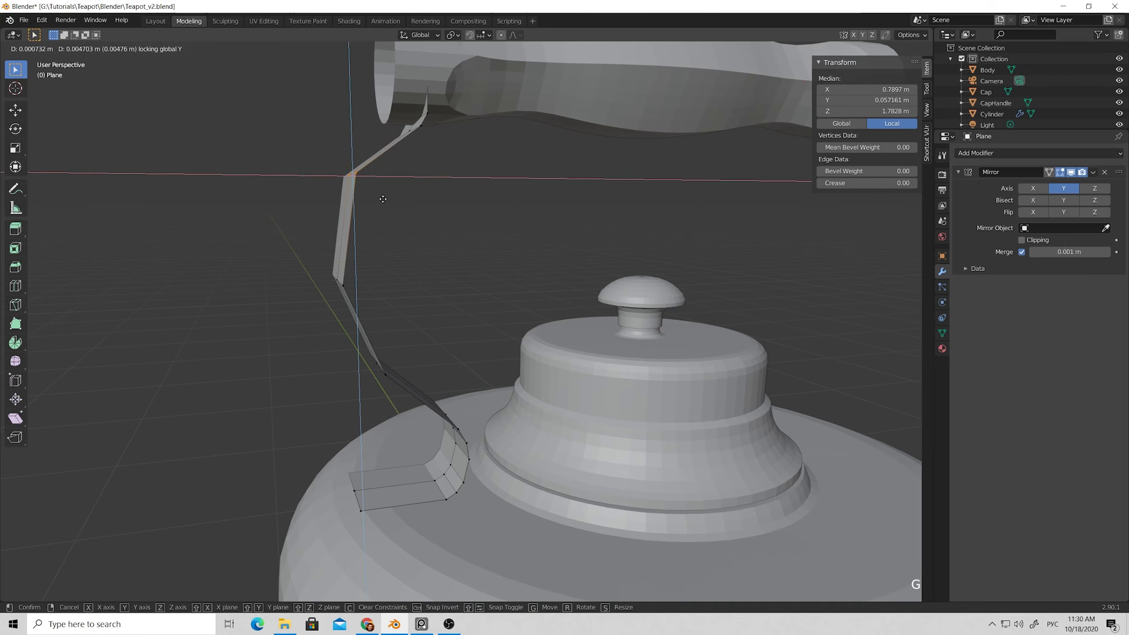
{"action": "left_click", "coordinate": [378, 184]}
Add a centred loop cut across the upper slanted segment and another across the upright segment, slid slightly toward the upper corner.
{"action": "middle_click_drag", "start_coordinate": [378, 185], "coordinate": [400, 235]}
{"action": "scroll", "coordinate": [396, 212], "scroll_direction": "down", "scroll_amount": 4}
{"action": "scroll", "coordinate": [427, 247], "scroll_direction": "up", "scroll_amount": 3}
{"action": "left_click", "coordinate": [416, 240]}
{"action": "key", "text": "ctrl+r"}
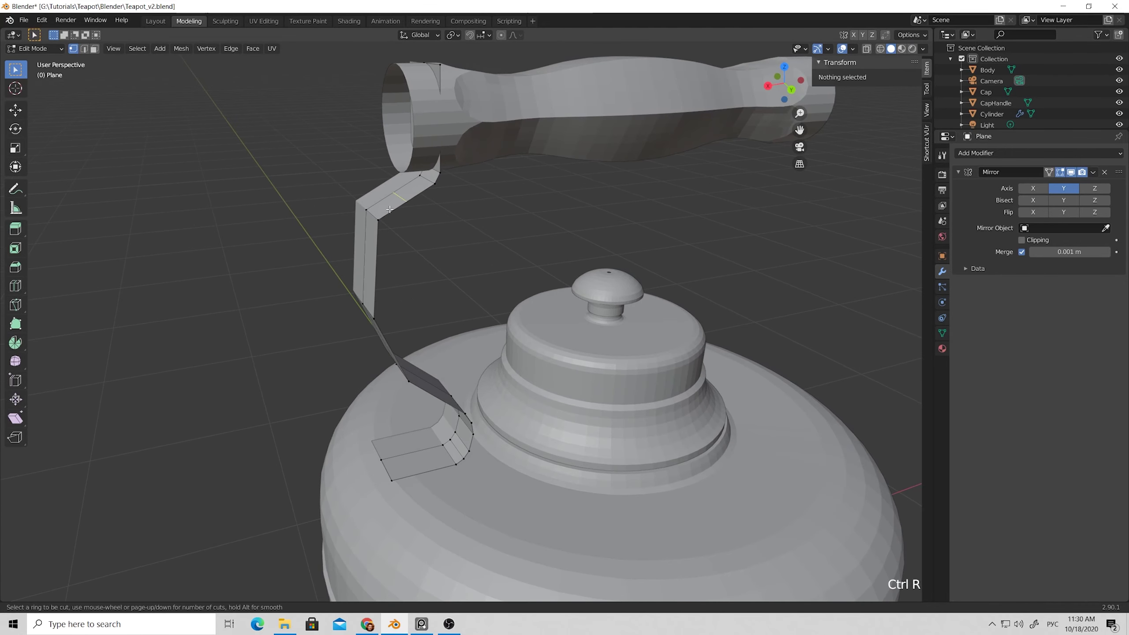
{"action": "left_click", "coordinate": [400, 197]}
{"action": "right_click", "coordinate": [400, 197]}
{"action": "key", "text": "ctrl+r"}
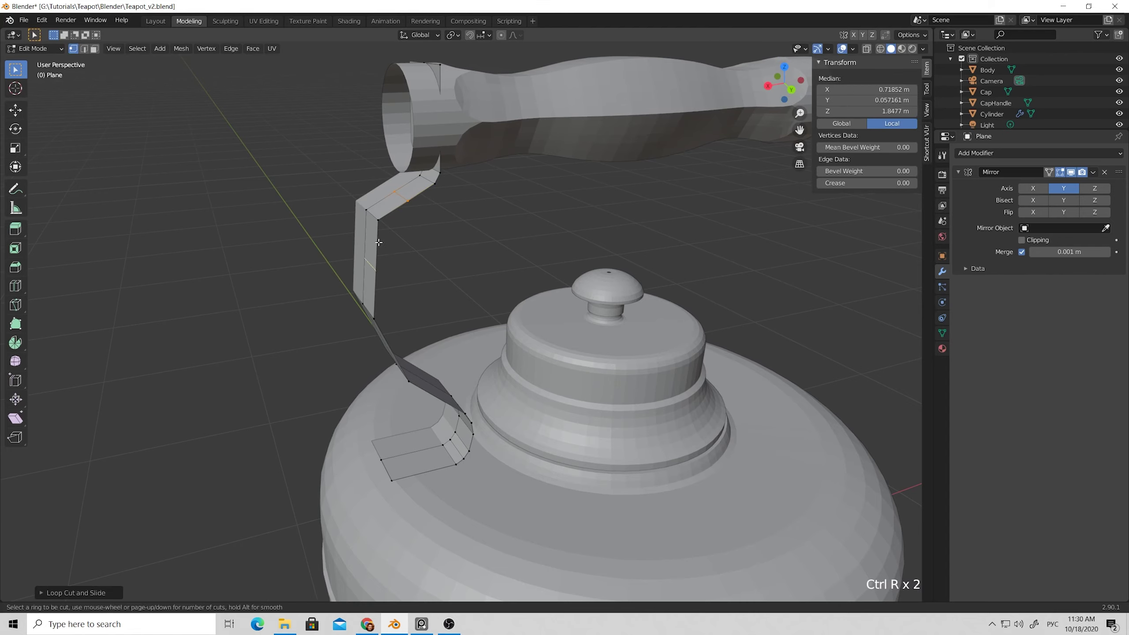
{"action": "left_click", "coordinate": [376, 240]}
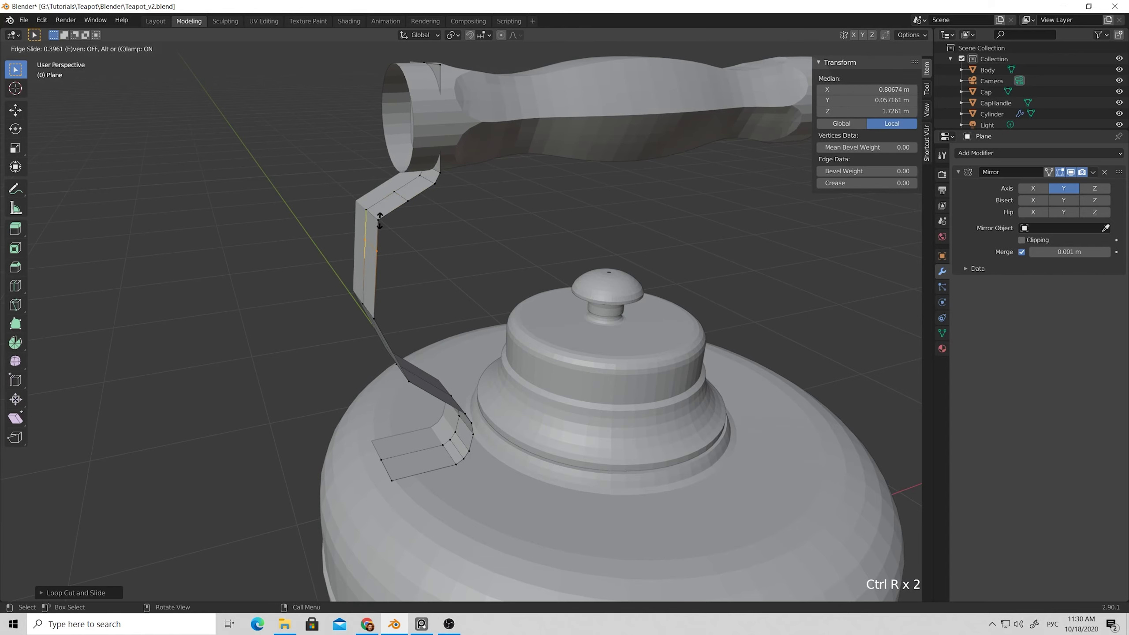
{"action": "left_click", "coordinate": [382, 222]}
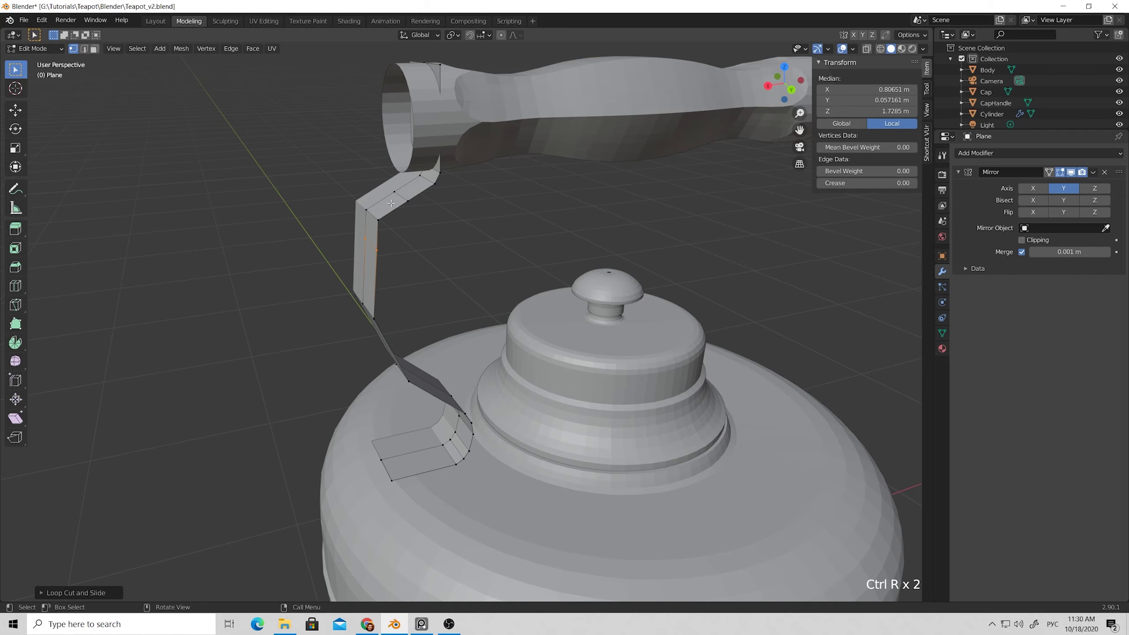
Try to round the strip's upper corner edge with Set Edge Flow, and undo it.
{"action": "key", "text": "2"}
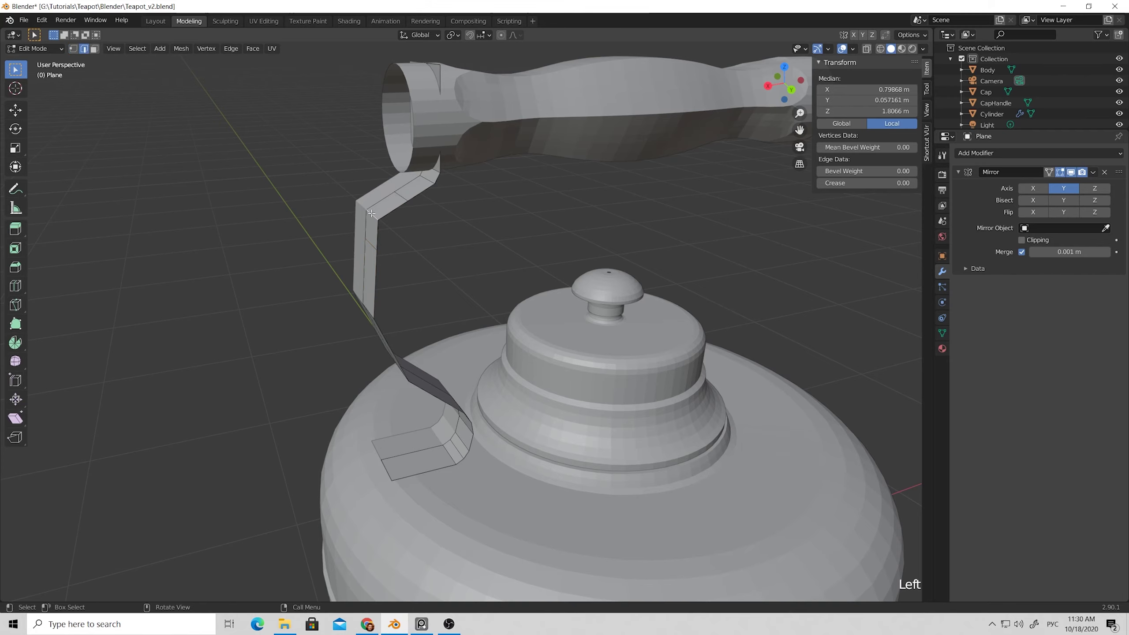
{"action": "right_click", "coordinate": [372, 214]}
{"action": "left_click", "coordinate": [342, 354]}
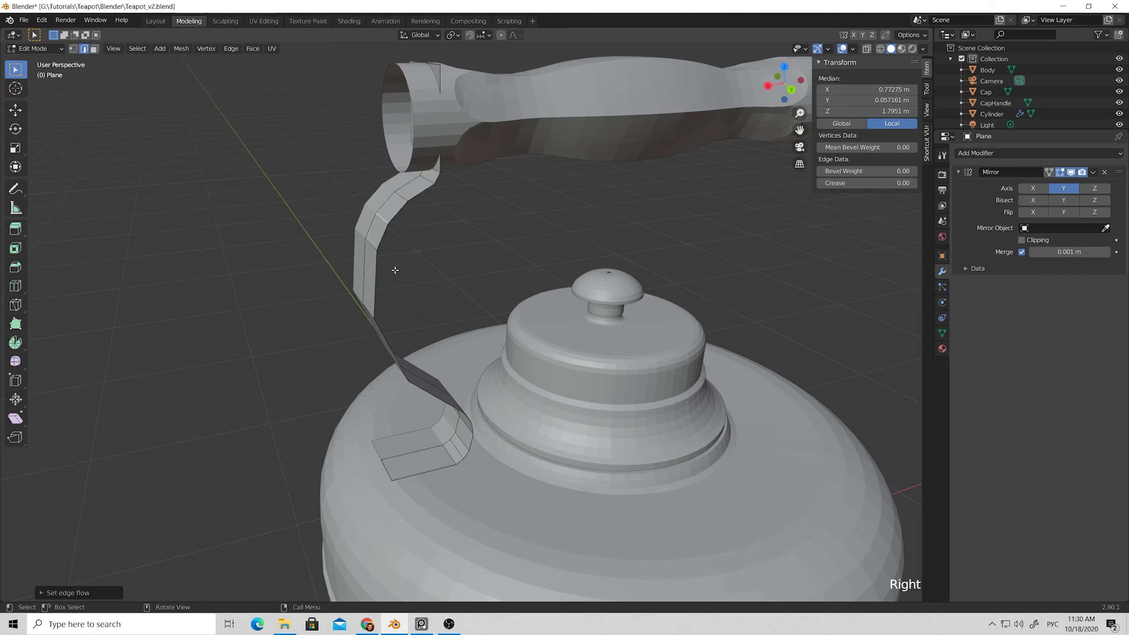
{"action": "middle_click_drag", "start_coordinate": [395, 270], "coordinate": [390, 235]}
{"action": "key", "text": "ctrl+z"}
Shift the upper slanted segment's loop cut about 0.03 m in X toward the corner with Y locked, and round the corner with Set Edge Flow.
{"action": "scroll", "coordinate": [389, 184], "scroll_direction": "up", "scroll_amount": 2}
{"action": "left_click", "coordinate": [376, 165]}
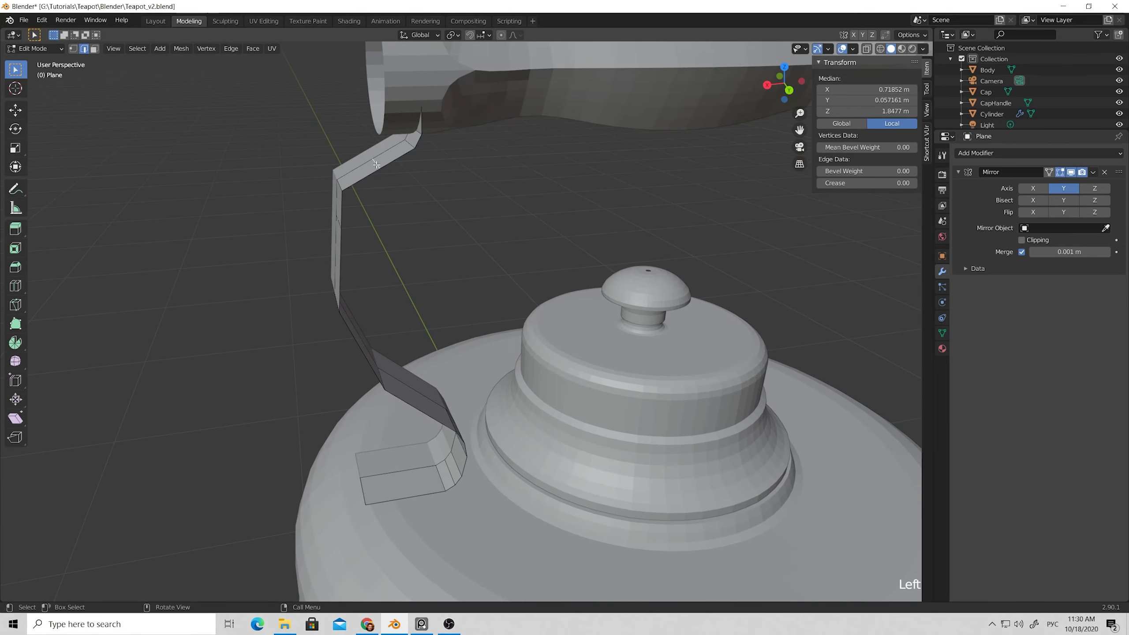
{"action": "key", "text": "g"}
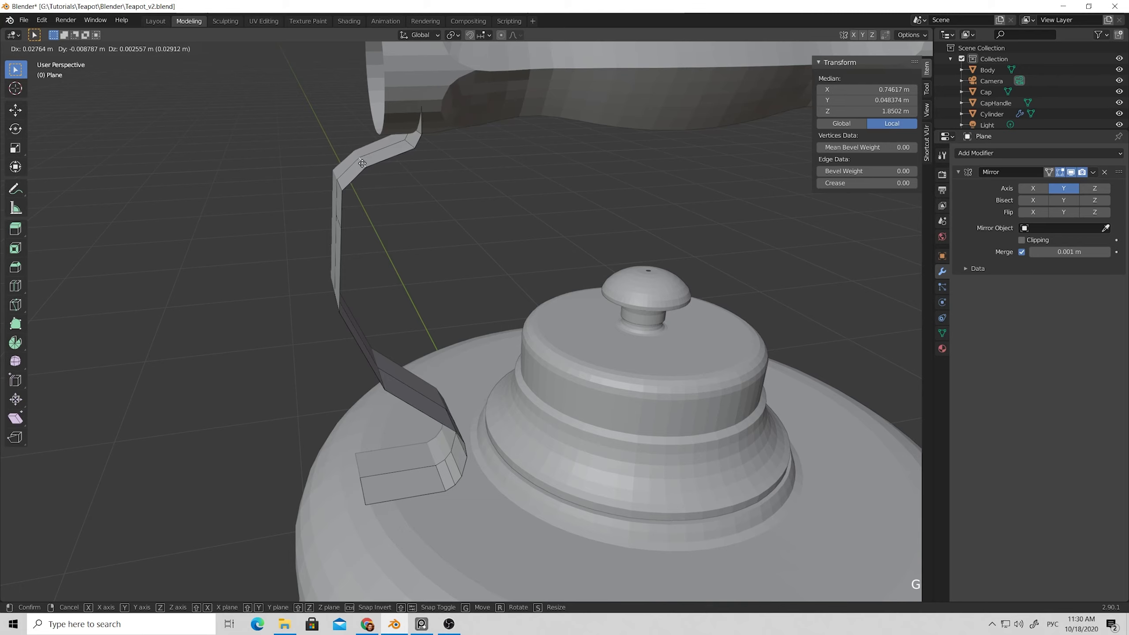
{"action": "key", "text": "shift+y"}
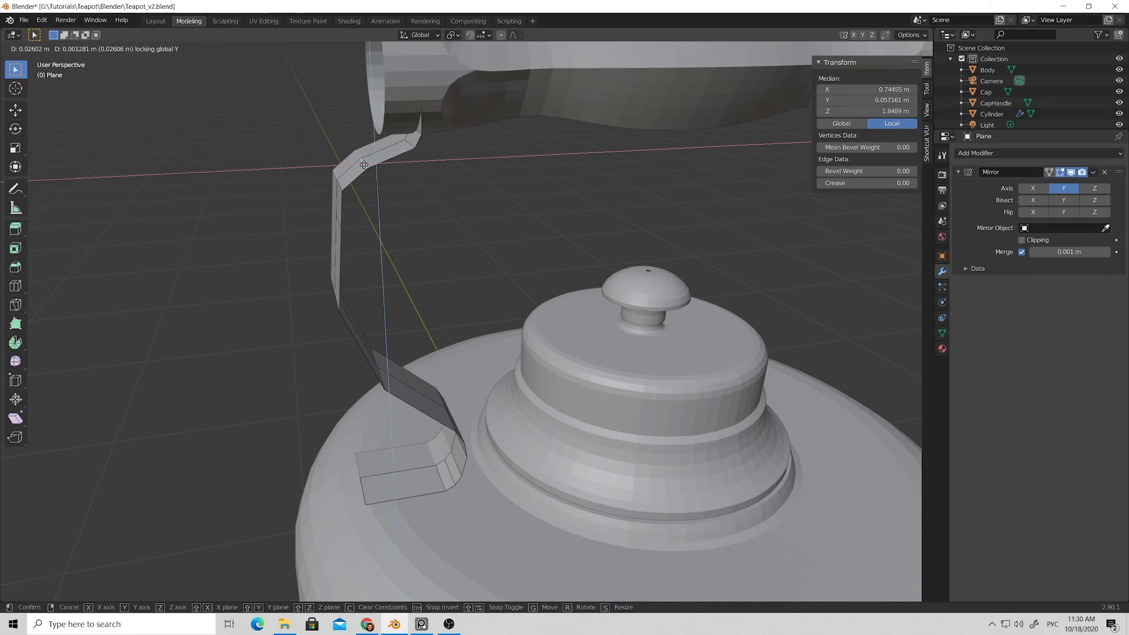
{"action": "left_click", "coordinate": [362, 165]}
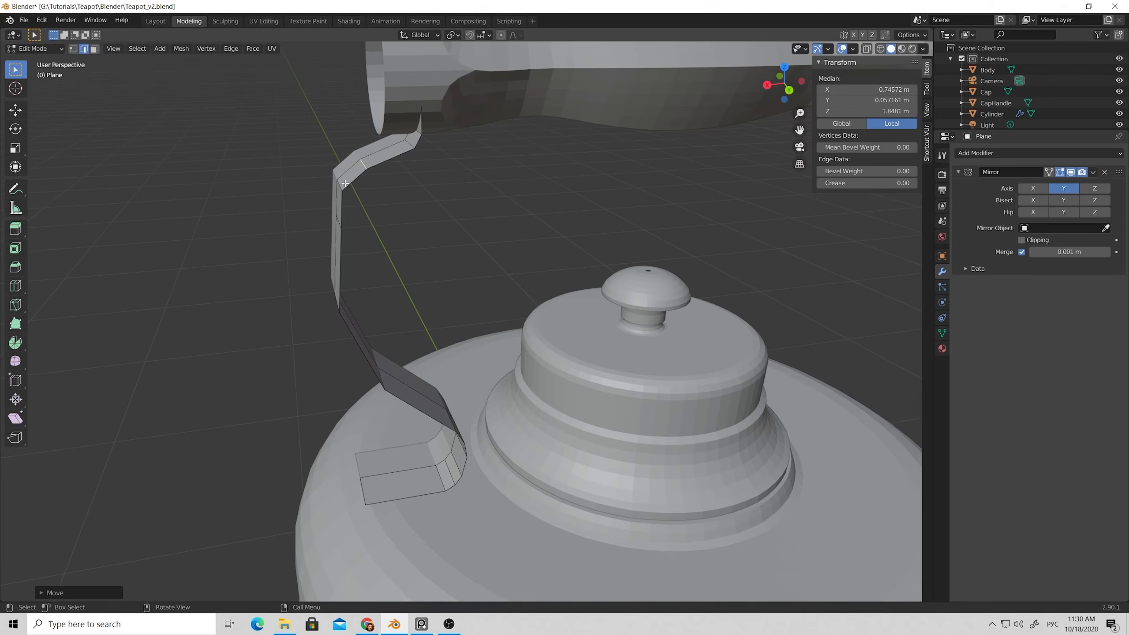
{"action": "right_click", "coordinate": [308, 316]}
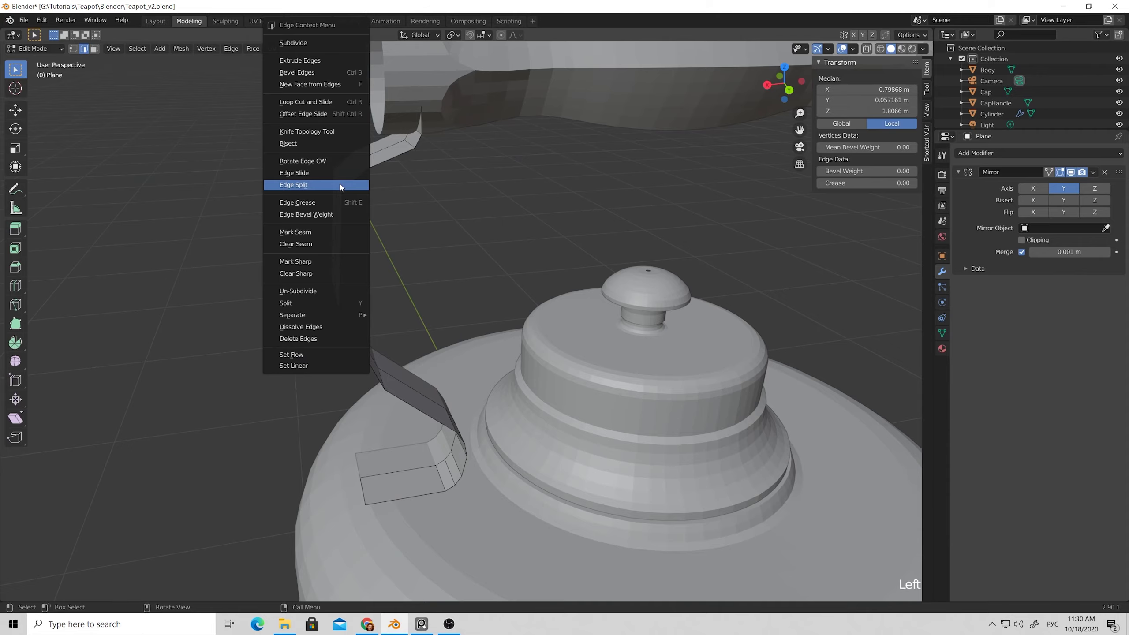
{"action": "left_click", "coordinate": [303, 354]}
Add loop cuts across the segments above and below the strip's outermost bend and across the lower slanted segment.
{"action": "middle_click_drag", "start_coordinate": [373, 247], "coordinate": [372, 278]}
{"action": "left_click", "coordinate": [379, 281]}
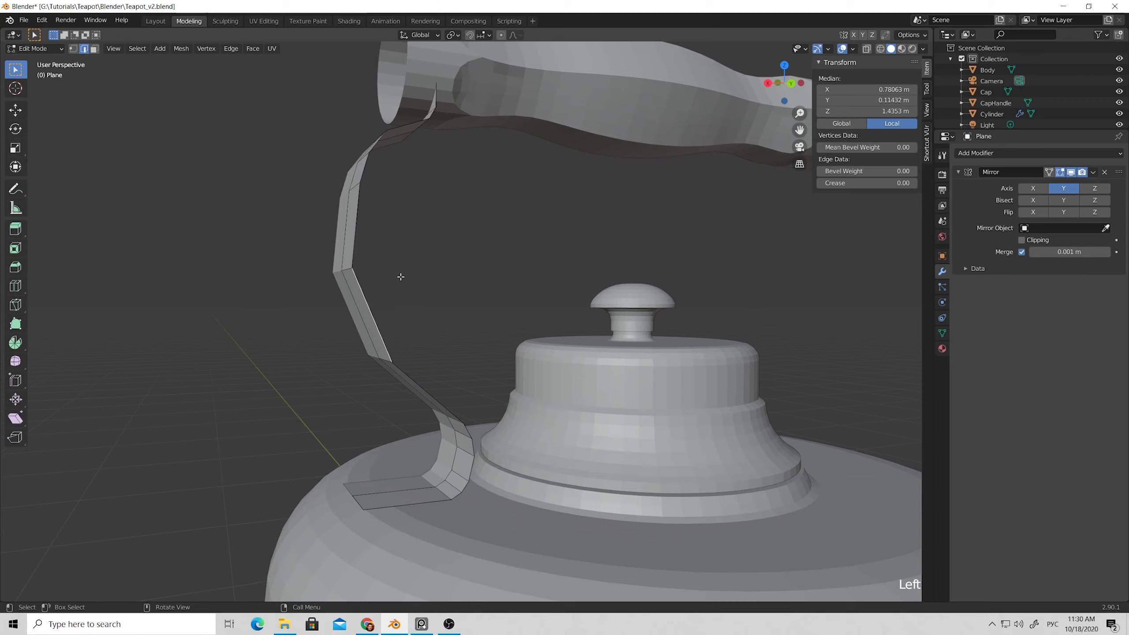
{"action": "key", "text": "ctrl+r"}
{"action": "left_click", "coordinate": [359, 308]}
{"action": "left_click", "coordinate": [359, 307]}
{"action": "key", "text": "ctrl+r"}
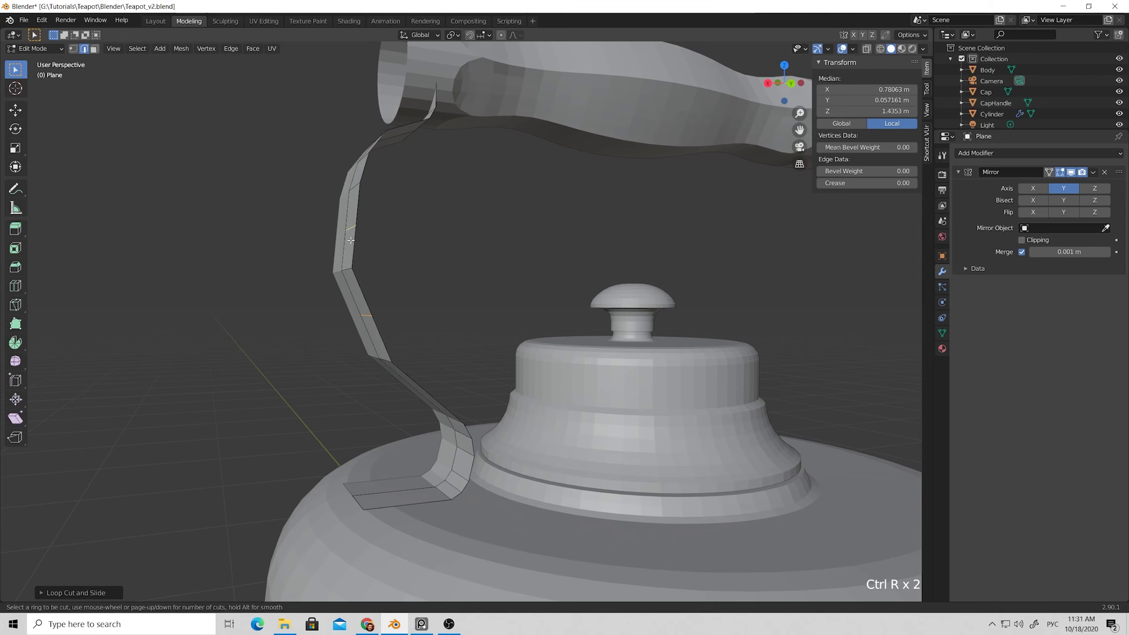
{"action": "left_click", "coordinate": [352, 241]}
{"action": "left_click", "coordinate": [351, 241]}
{"action": "middle_click_drag", "start_coordinate": [413, 369], "coordinate": [418, 370]}
{"action": "key", "text": "ctrl+r"}
{"action": "left_click", "coordinate": [420, 371]}
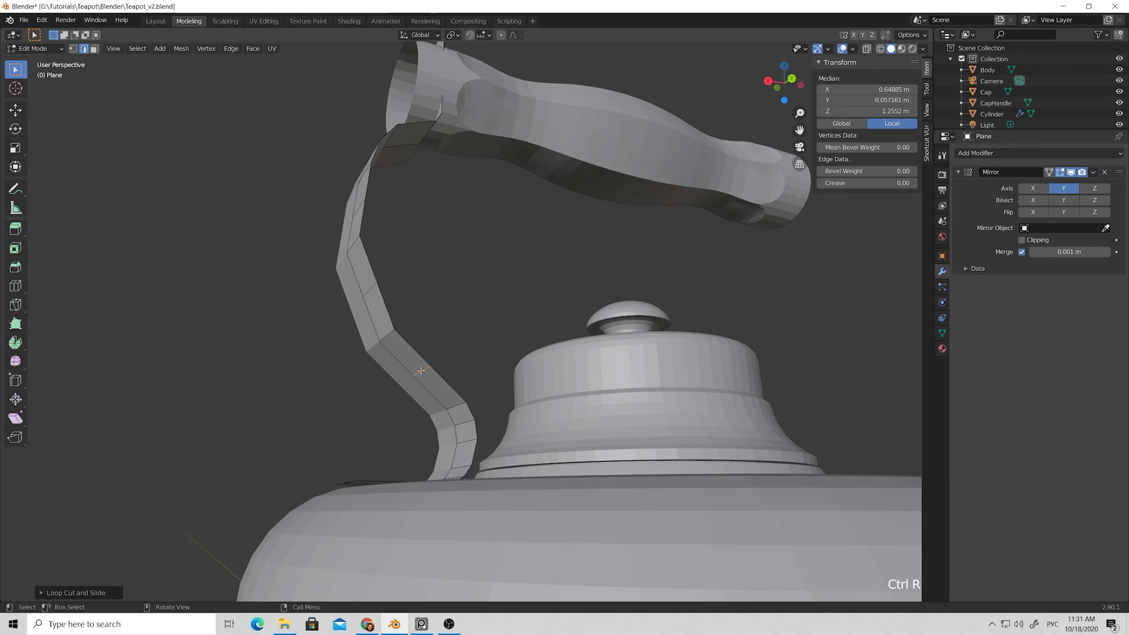
Select the edges of the strip's outermost bend and the bend below it, and smooth both with Set Edge Flow.
{"action": "middle_click_drag", "start_coordinate": [396, 333], "coordinate": [401, 348]}
{"action": "left_click", "coordinate": [395, 351]}
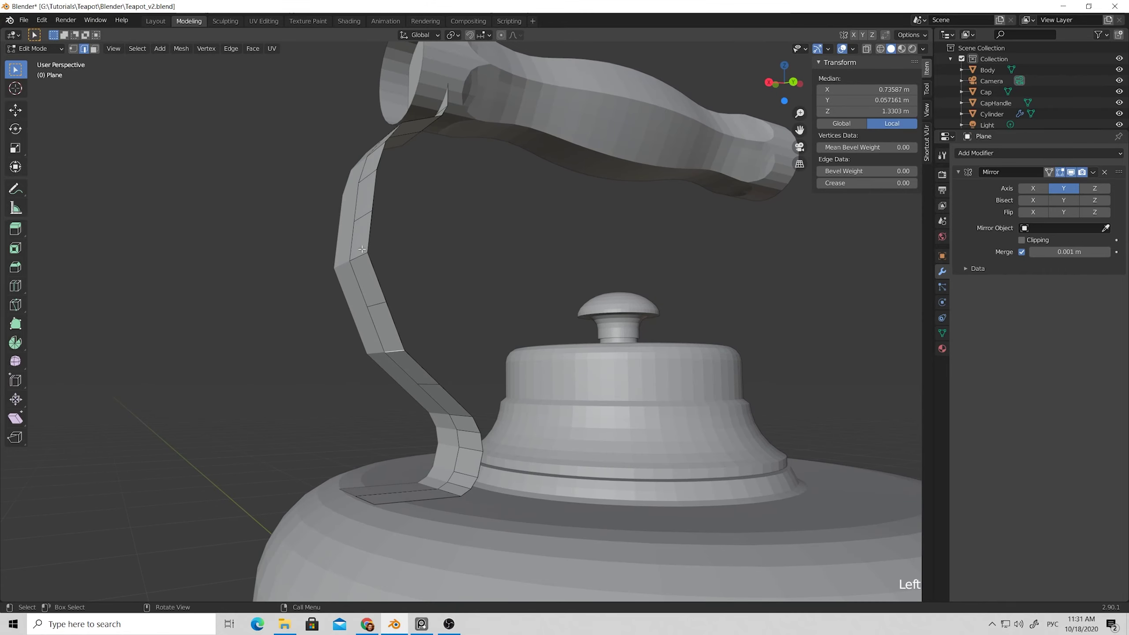
{"action": "right_click", "coordinate": [359, 257]}
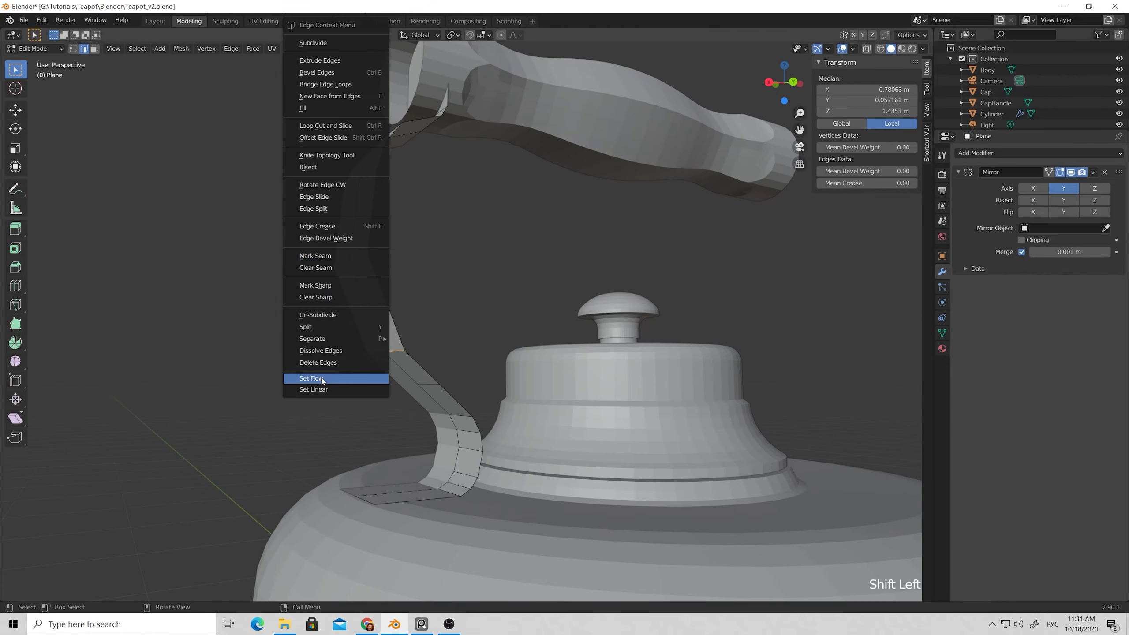
{"action": "left_click", "coordinate": [378, 378]}
Move the side edge at the strip's lower outer bend about 0.05 m outward in Y to widen the strip there.
{"action": "middle_click_drag", "start_coordinate": [459, 302], "coordinate": [541, 285]}
{"action": "left_click", "coordinate": [416, 314]}
{"action": "scroll", "coordinate": [423, 280], "scroll_direction": "down", "scroll_amount": 3}
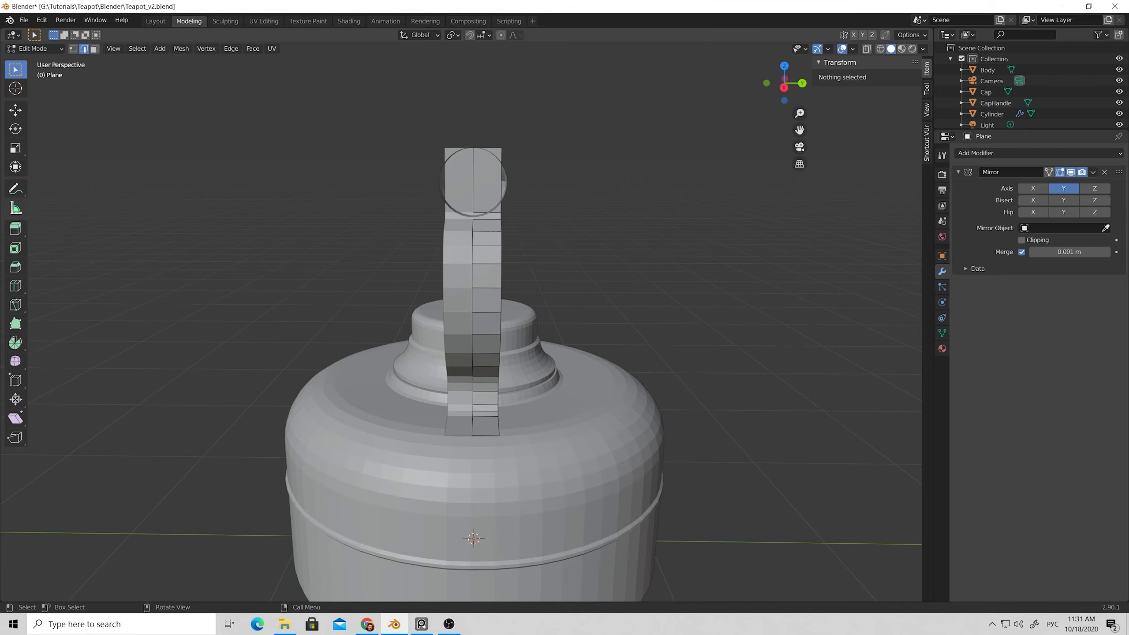
{"action": "middle_click_drag", "start_coordinate": [505, 286], "coordinate": [500, 346]}
{"action": "left_click", "coordinate": [491, 331]}
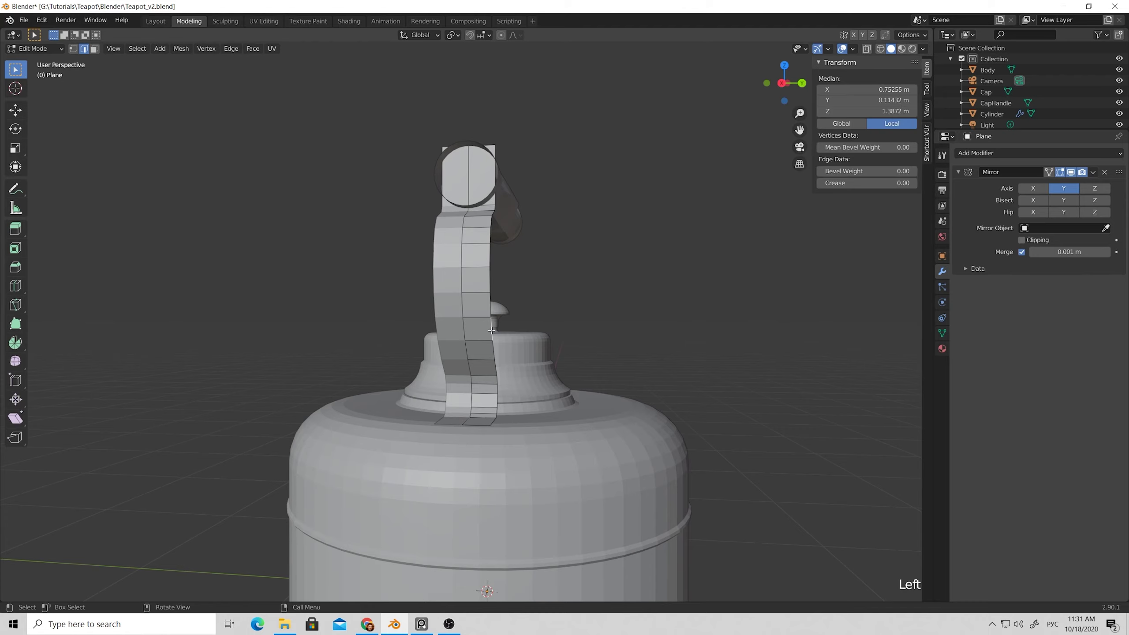
{"action": "key", "text": "g"}
{"action": "key", "text": "y"}
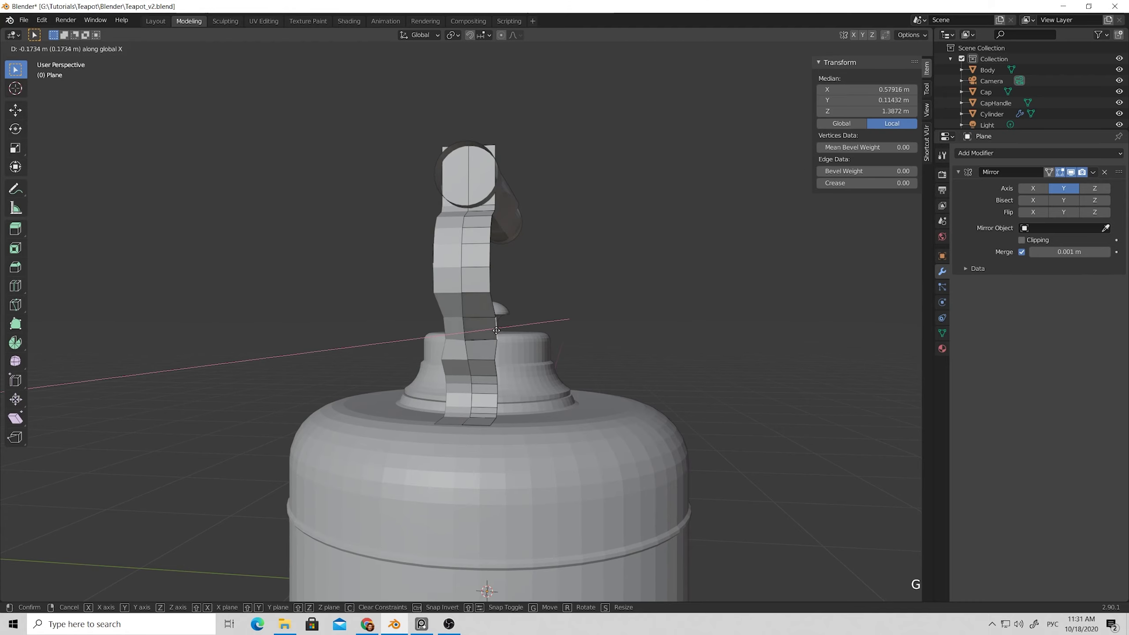
{"action": "key", "text": "z"}
{"action": "key", "text": "y"}
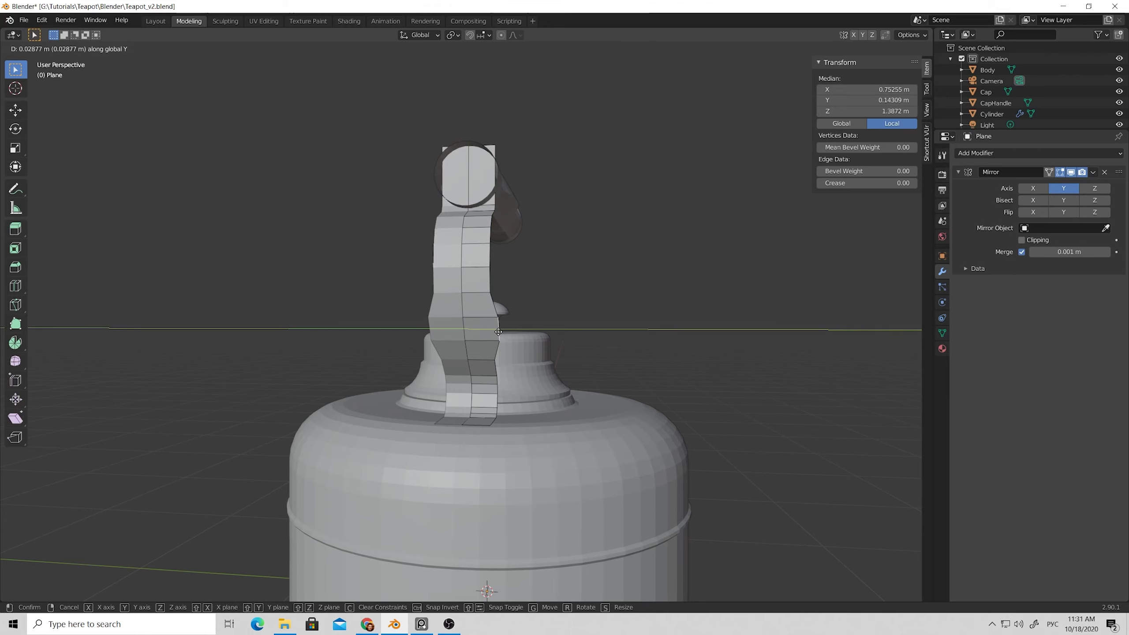
{"action": "left_click", "coordinate": [501, 310]}
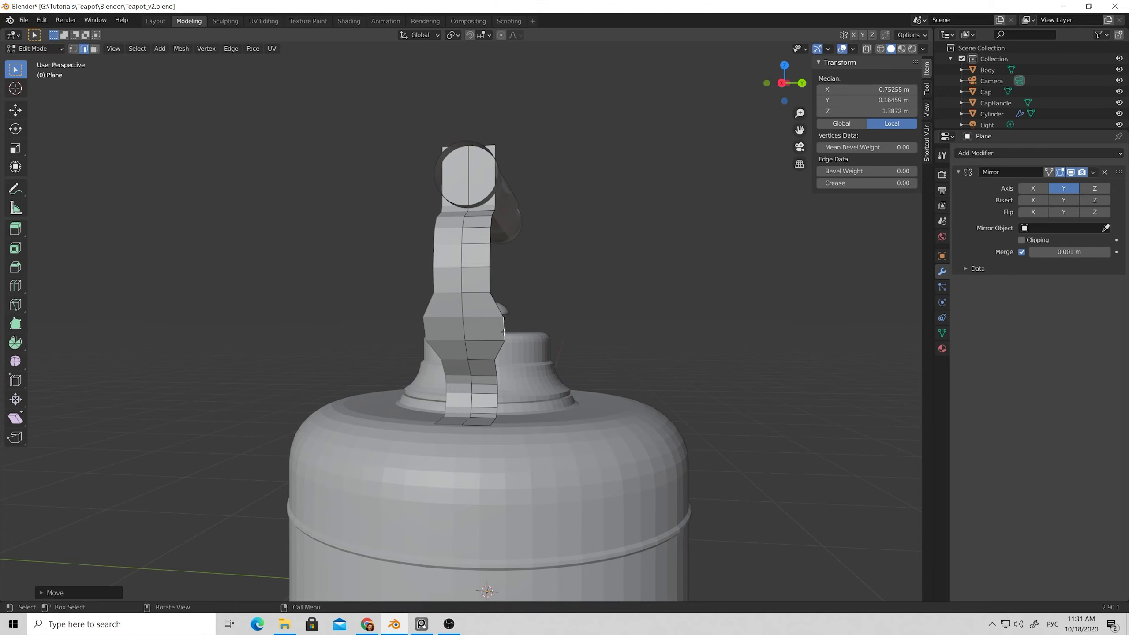
Move the single side vertex just above the widened edge about 0.045 m outward in Y.
{"action": "middle_click_drag", "start_coordinate": [501, 309], "coordinate": [490, 317]}
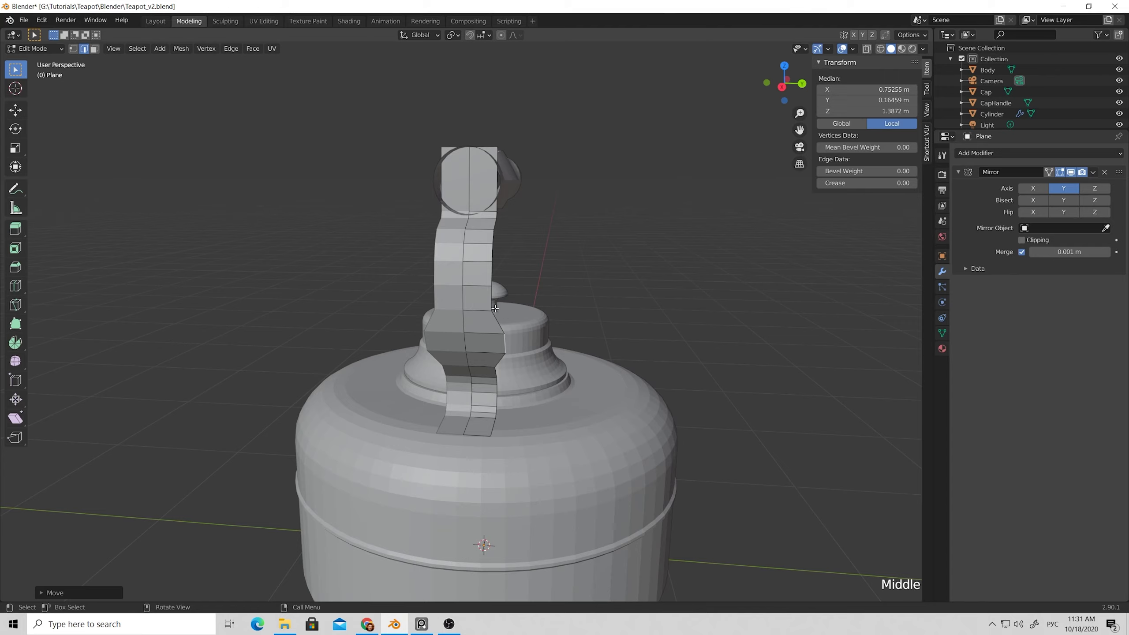
{"action": "key", "text": "1"}
{"action": "left_click", "coordinate": [497, 309]}
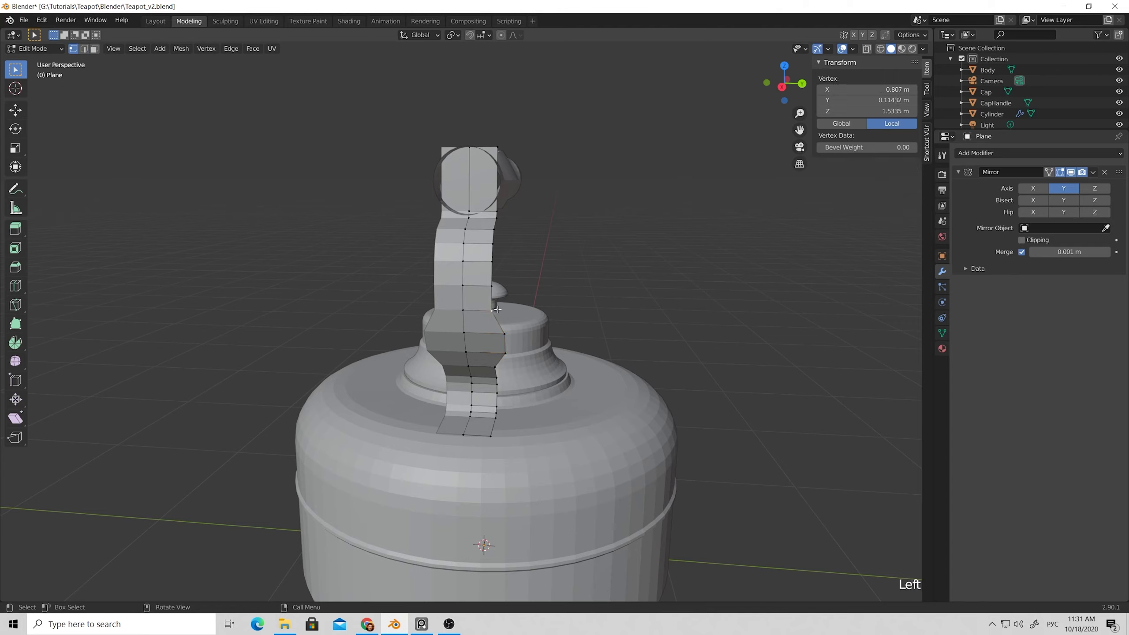
{"action": "key", "text": "g"}
{"action": "key", "text": "y"}
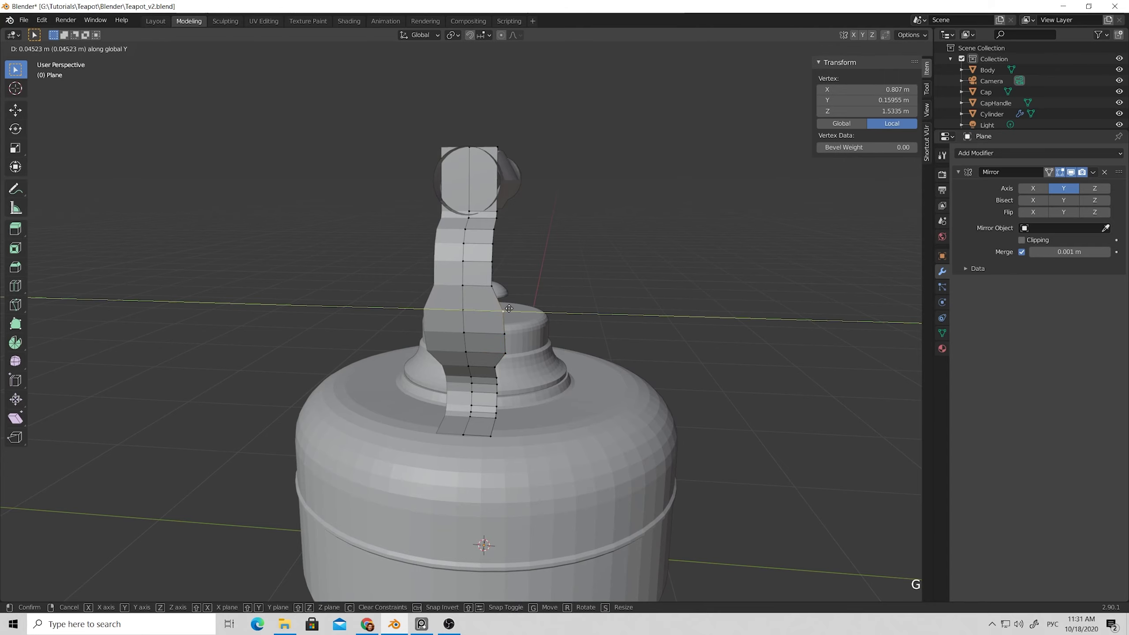
{"action": "left_click", "coordinate": [509, 309]}
Move the next two side vertices further up the strip outward in Y, by about 0.02 m and 0.005 m.
{"action": "key", "text": "g"}
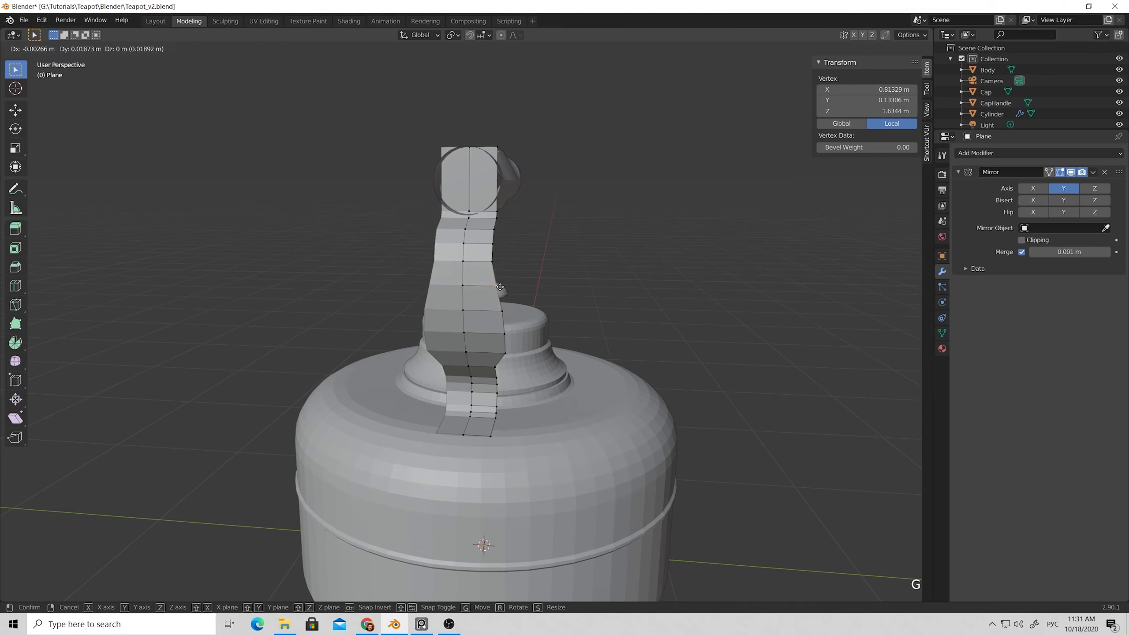
{"action": "key", "text": "y"}
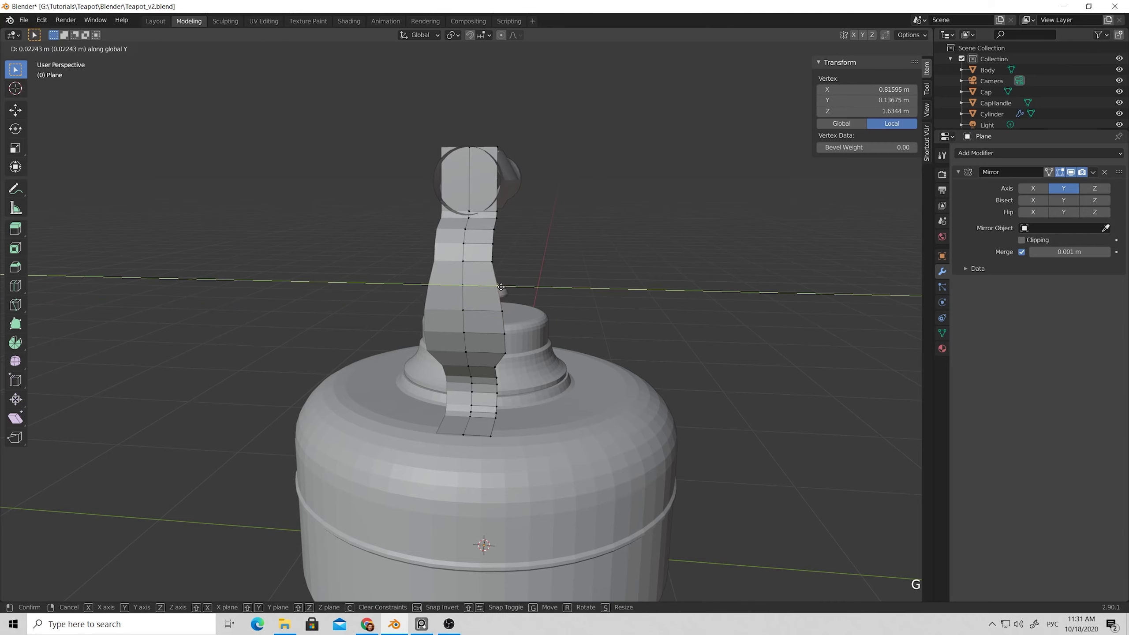
{"action": "left_click", "coordinate": [501, 286]}
{"action": "left_click", "coordinate": [496, 260]}
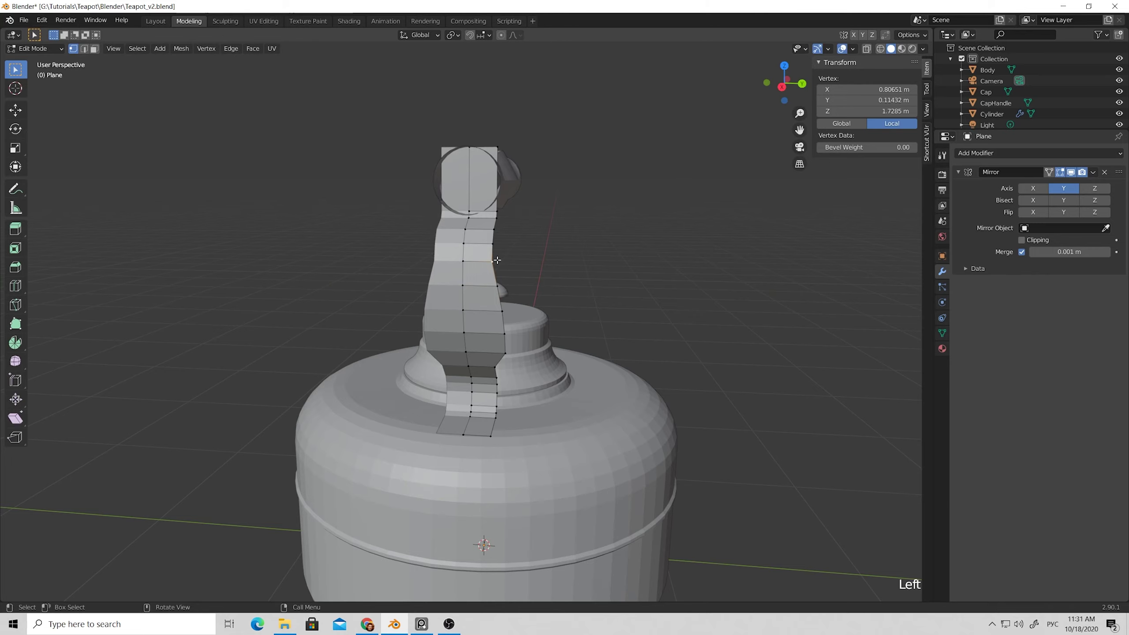
{"action": "key", "text": "g"}
{"action": "key", "text": "y"}
{"action": "left_click", "coordinate": [499, 261]}
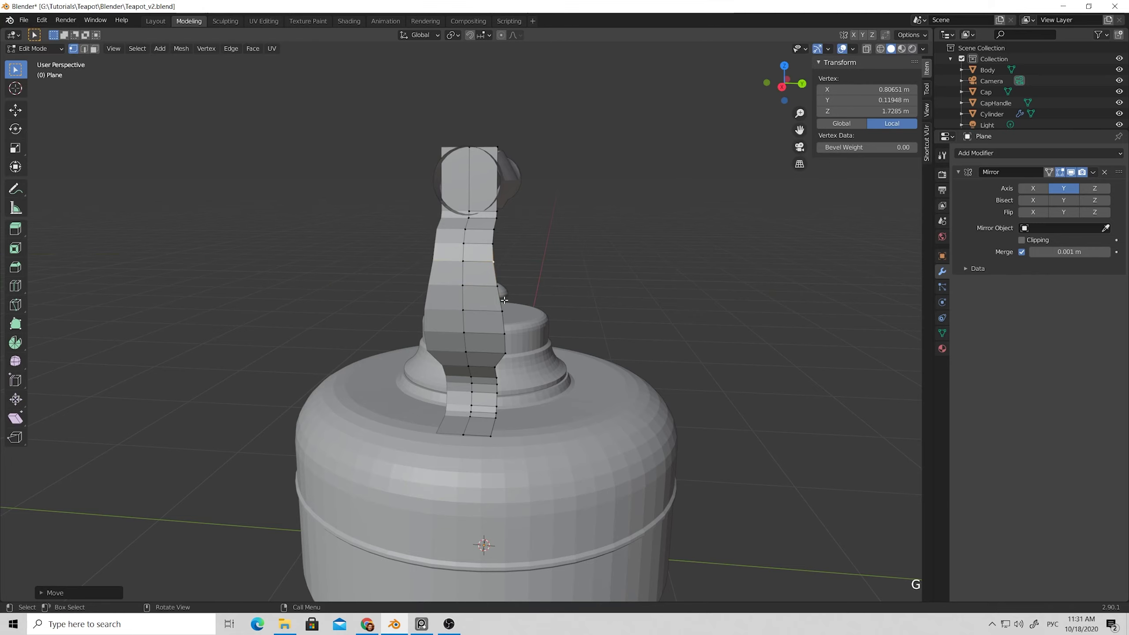
Move the side vertex just below the widened section about 0.03 m outward in Y.
{"action": "middle_click_drag", "start_coordinate": [499, 260], "coordinate": [486, 275]}
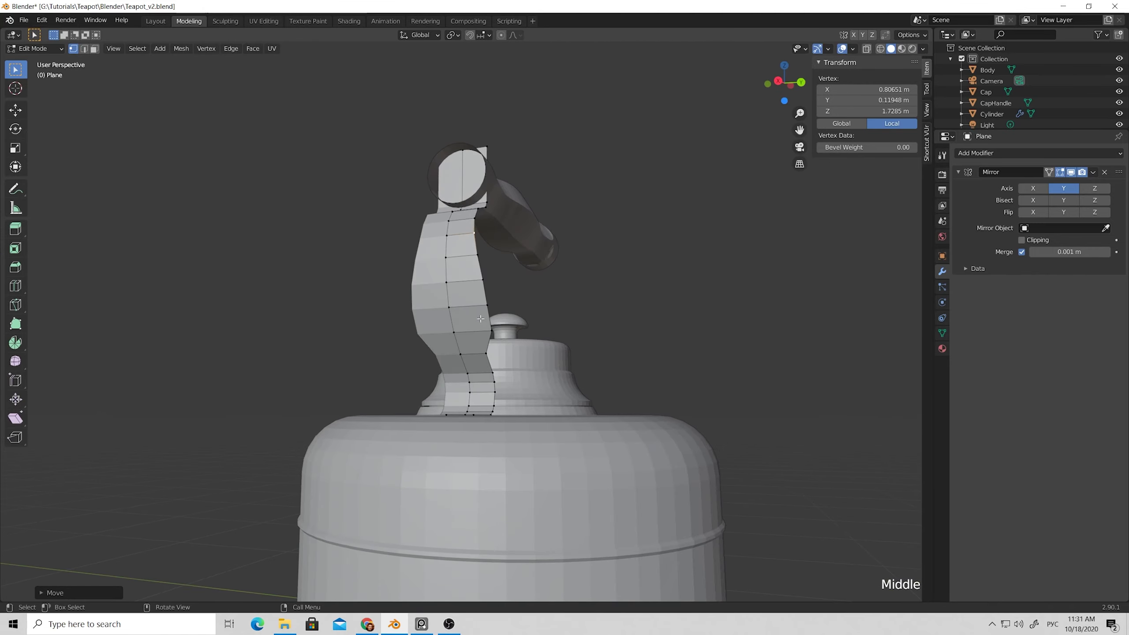
{"action": "mouse_move", "coordinate": [485, 335]}
{"action": "middle_mouse_down"}
{"action": "mouse_move", "coordinate": [485, 350]}
{"action": "mouse_move", "coordinate": [482, 316]}
{"action": "middle_mouse_up"}
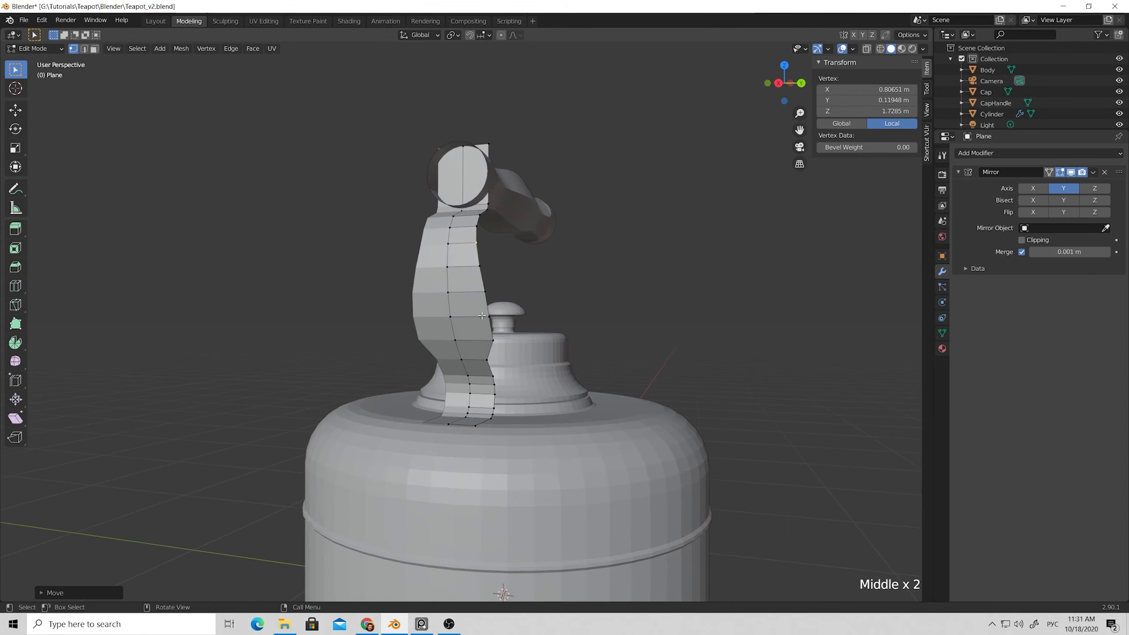
{"action": "left_click", "coordinate": [491, 360]}
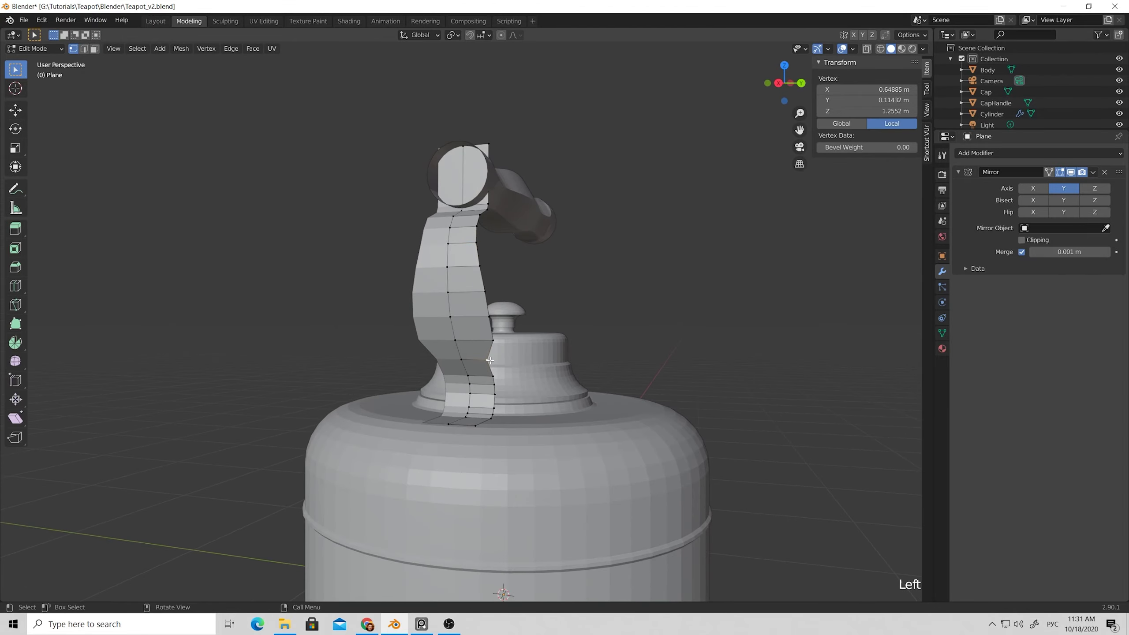
{"action": "key", "text": "g"}
{"action": "key", "text": "y"}
{"action": "left_click", "coordinate": [499, 359]}
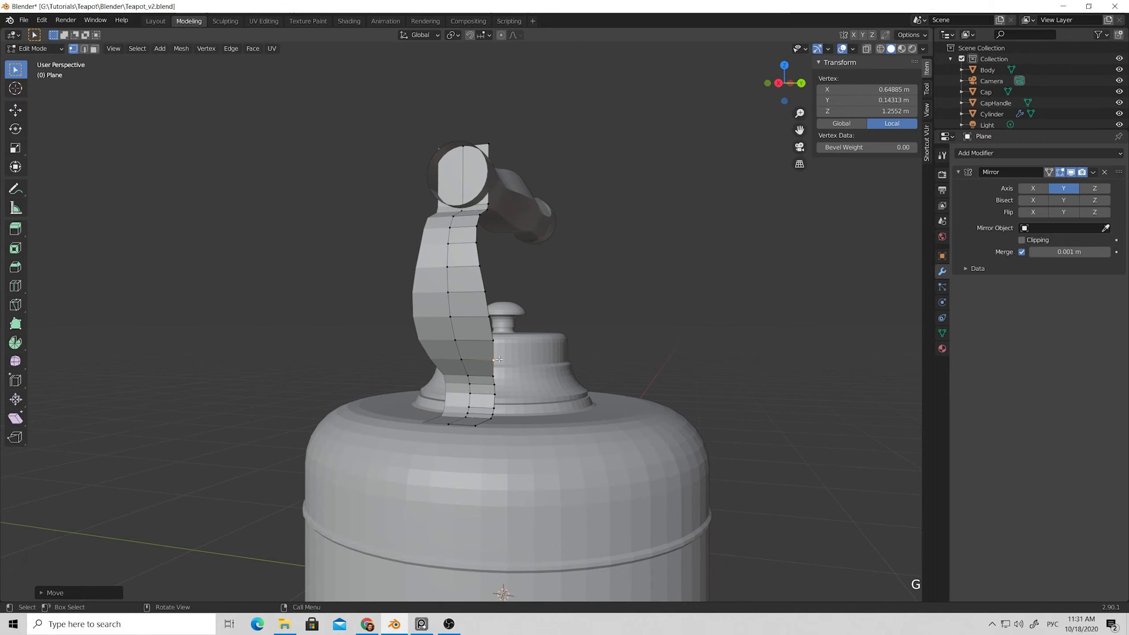
Select two neighbouring side vertices on the upper slanted segment below the handle and move them about 0.01 m inward in Y.
{"action": "middle_click_drag", "start_coordinate": [499, 359], "coordinate": [509, 413]}
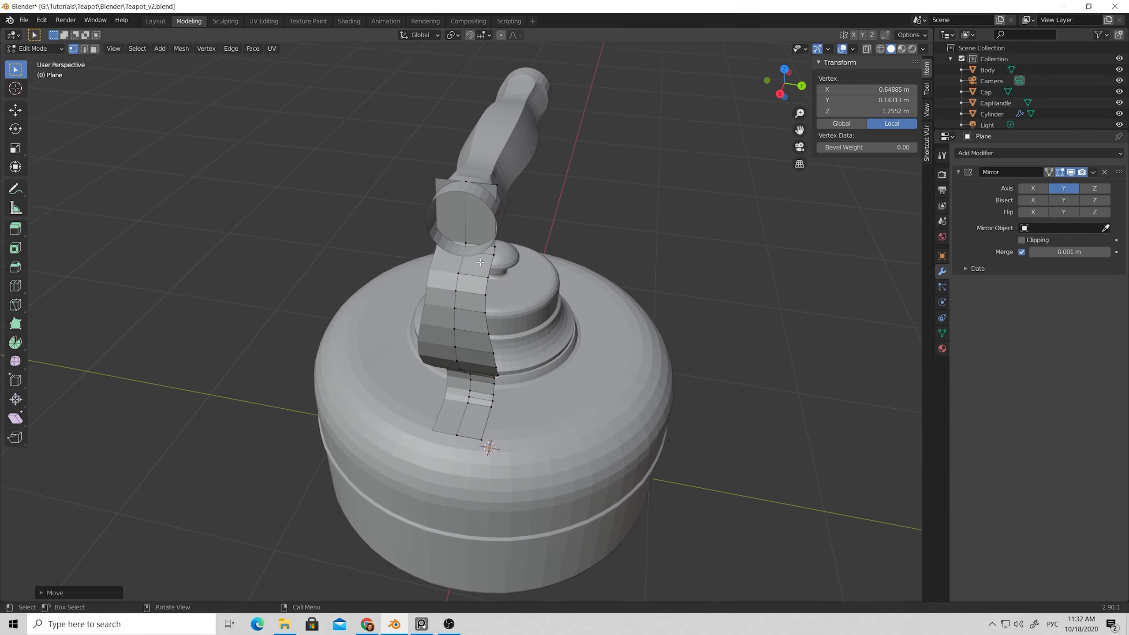
{"action": "left_click", "coordinate": [495, 255]}
{"action": "left_click", "coordinate": [490, 277], "text": "shift"}
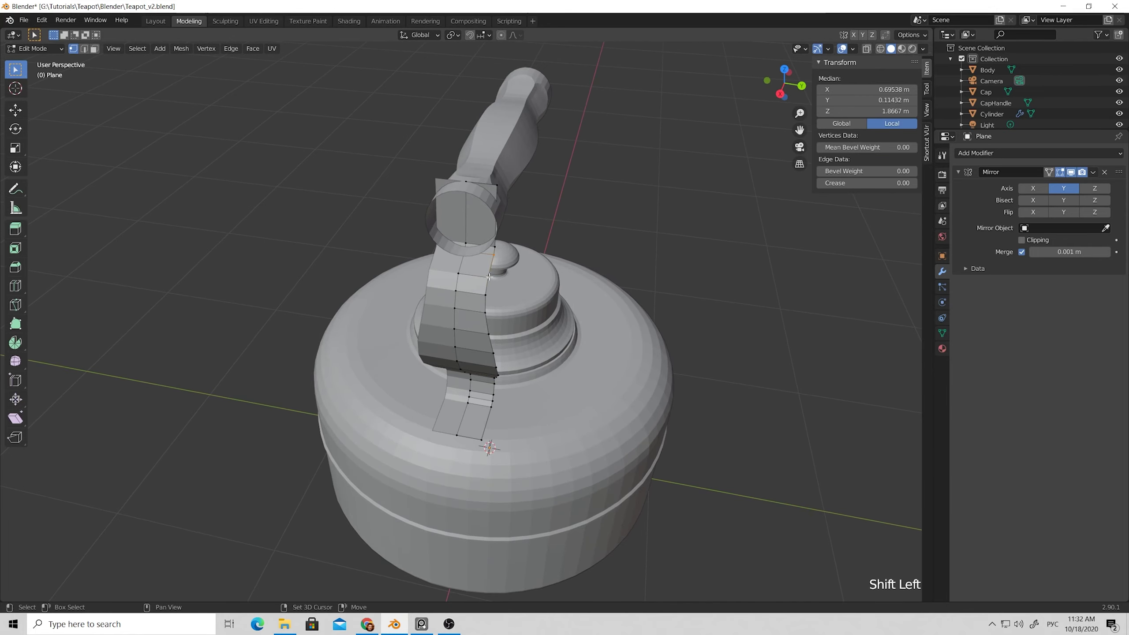
{"action": "key", "text": "g"}
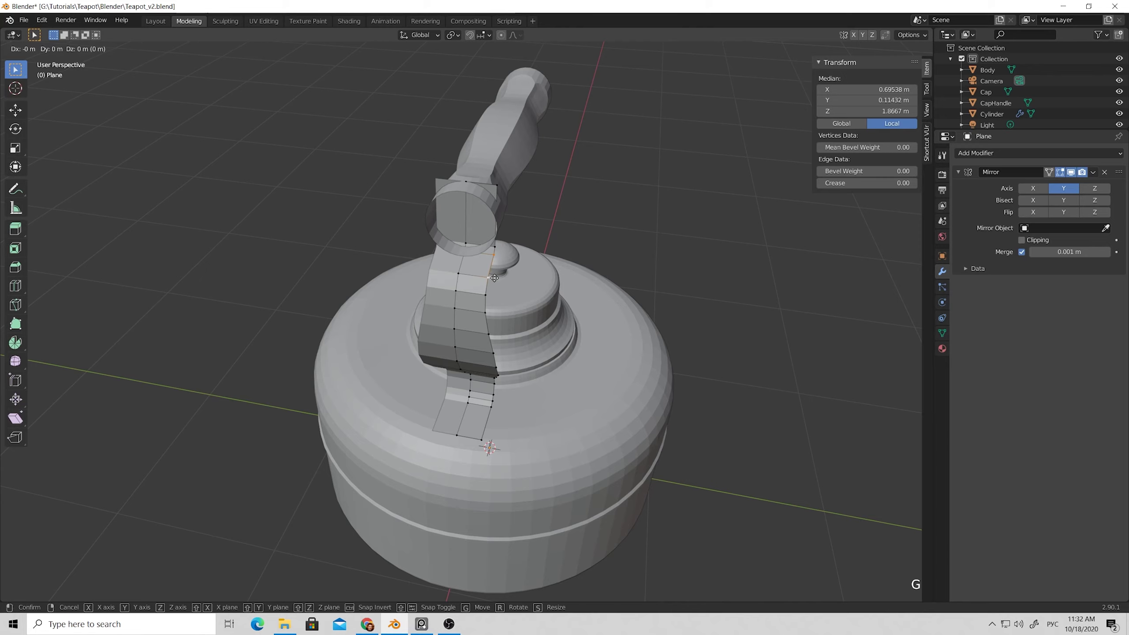
{"action": "key", "text": "y"}
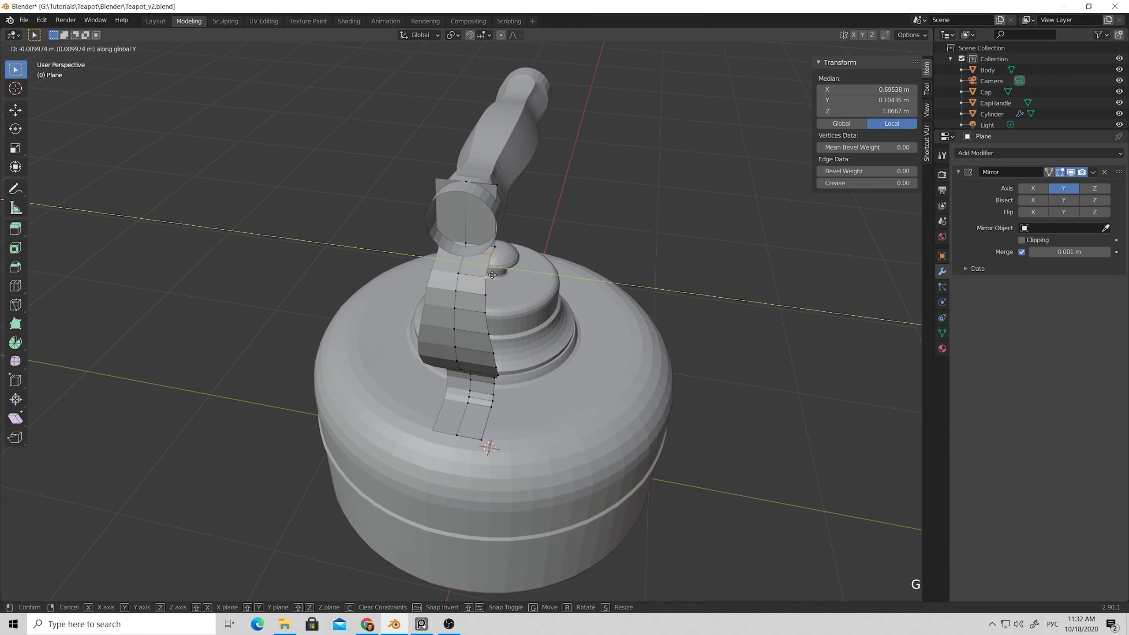
{"action": "left_click", "coordinate": [492, 277]}
Select the side vertices at the strip's bottom foot and move them about 0.025 m outward in Y.
{"action": "middle_click_drag", "start_coordinate": [492, 276], "coordinate": [498, 391]}
{"action": "scroll", "coordinate": [508, 416], "scroll_direction": "up", "scroll_amount": 2}
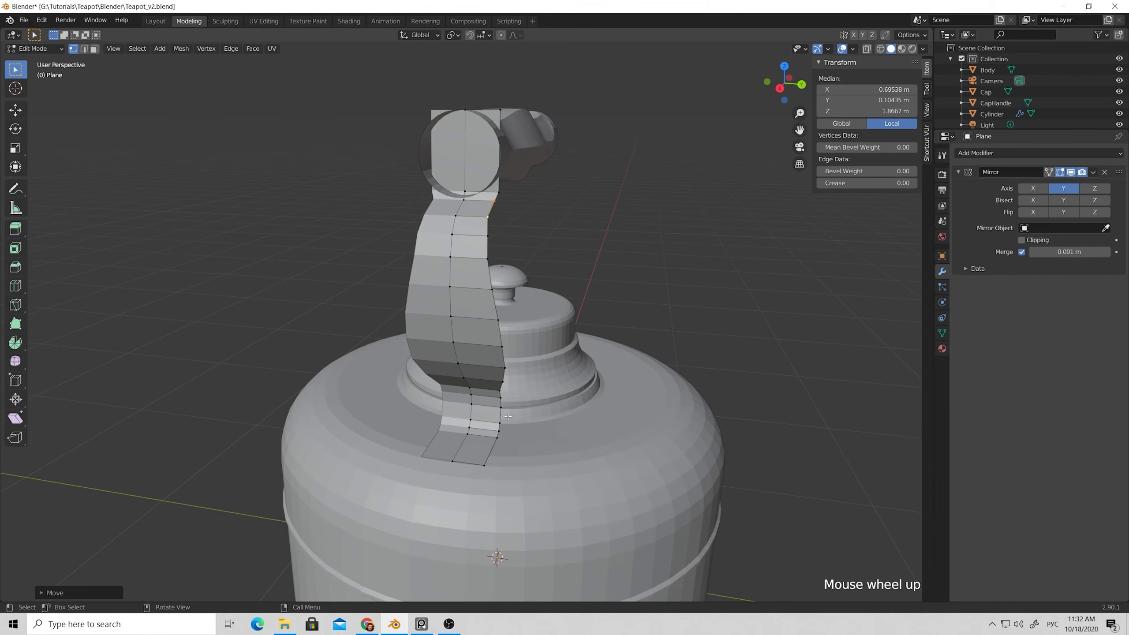
{"action": "left_click_drag", "start_coordinate": [482, 414], "coordinate": [513, 483]}
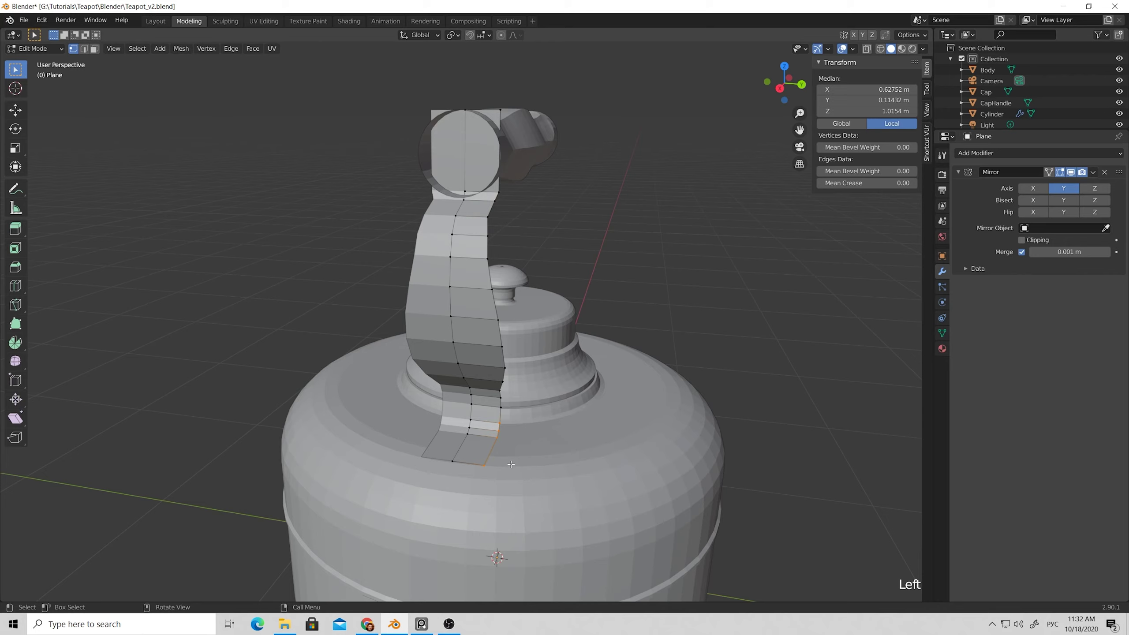
{"action": "key", "text": "g"}
{"action": "key", "text": "y"}
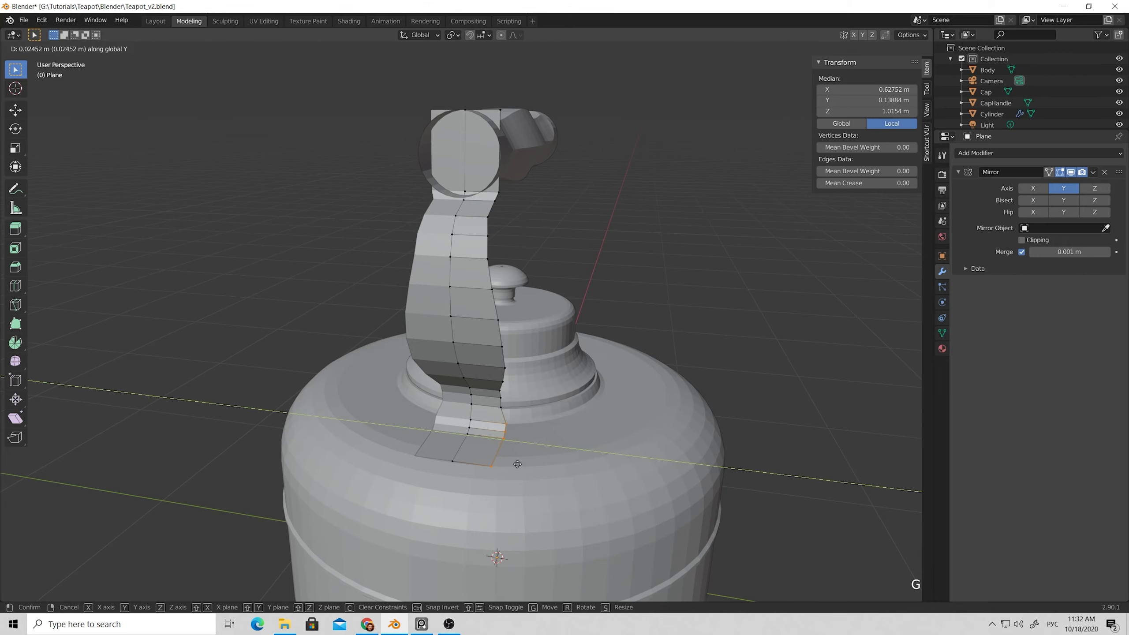
{"action": "left_click", "coordinate": [517, 464]}
Move the uppermost side vertex of the widened foot about 0.007 m back inward in Y and clear the selection.
{"action": "left_click", "coordinate": [507, 425]}
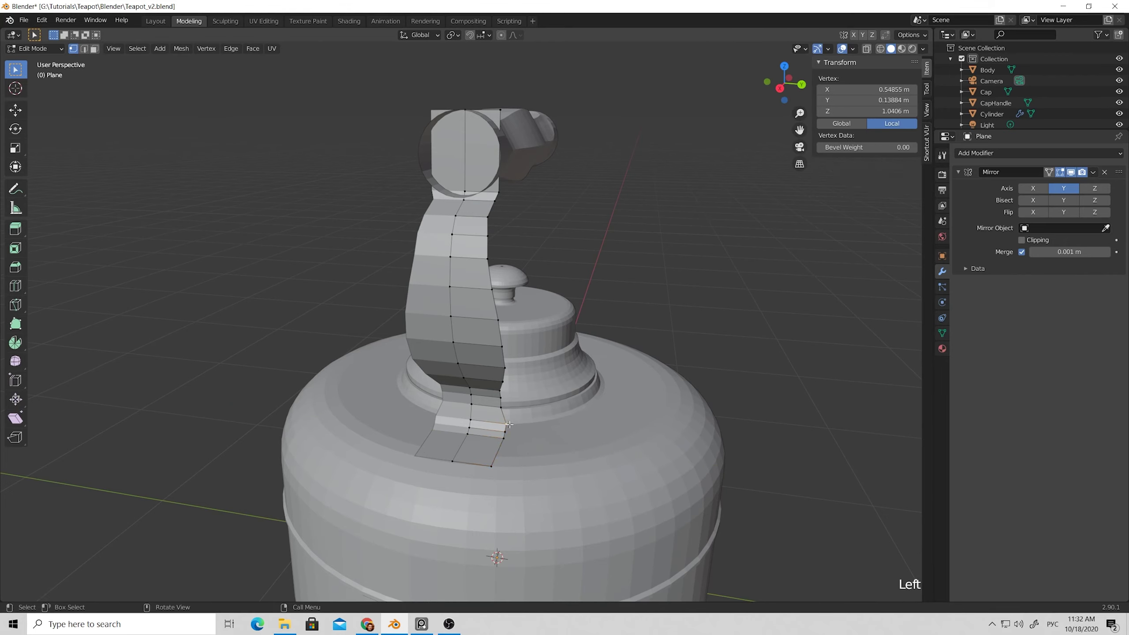
{"action": "key", "text": "g"}
{"action": "key", "text": "y"}
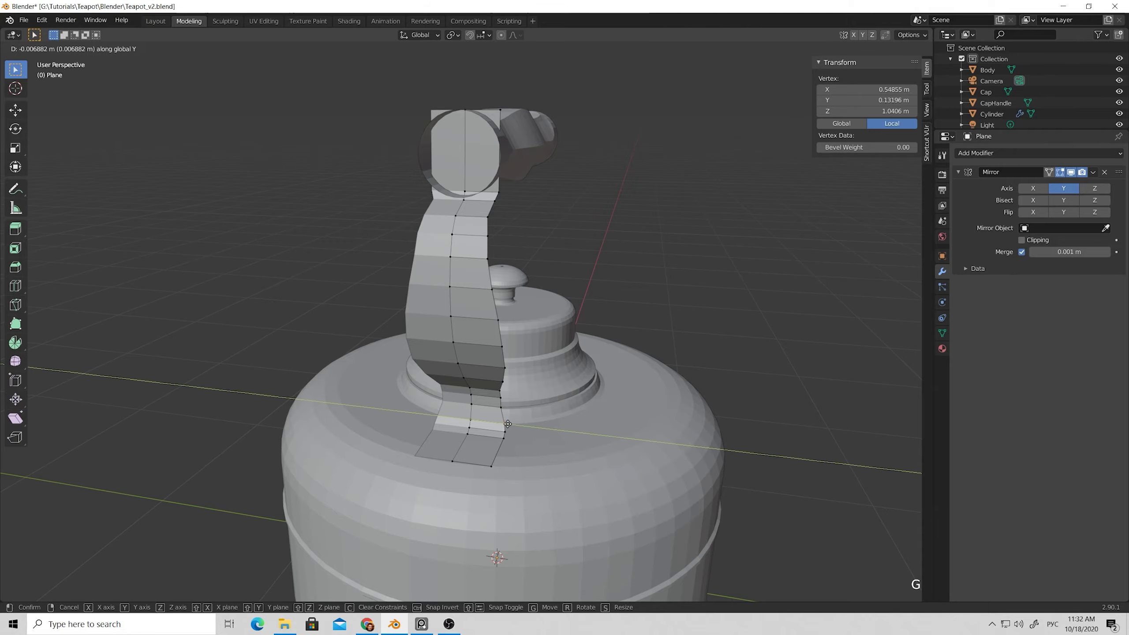
{"action": "left_click", "coordinate": [508, 424]}
{"action": "left_click", "coordinate": [544, 425]}
{"action": "mouse_move", "coordinate": [520, 424]}
{"action": "middle_mouse_down"}
{"action": "mouse_move", "coordinate": [539, 410]}
{"action": "mouse_move", "coordinate": [549, 418]}
{"action": "mouse_move", "coordinate": [341, 419]}
{"action": "mouse_move", "coordinate": [509, 411]}
{"action": "middle_mouse_up"}
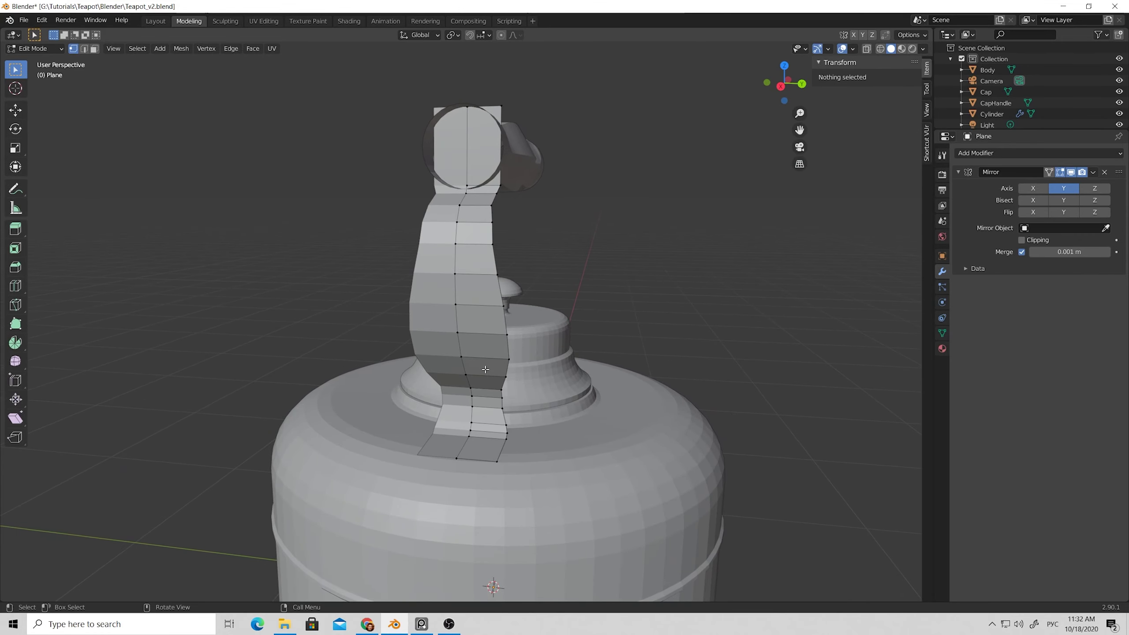
{"action": "scroll", "coordinate": [486, 369], "scroll_direction": "up", "scroll_amount": 1}
{"action": "key", "text": "ctrl+r"}
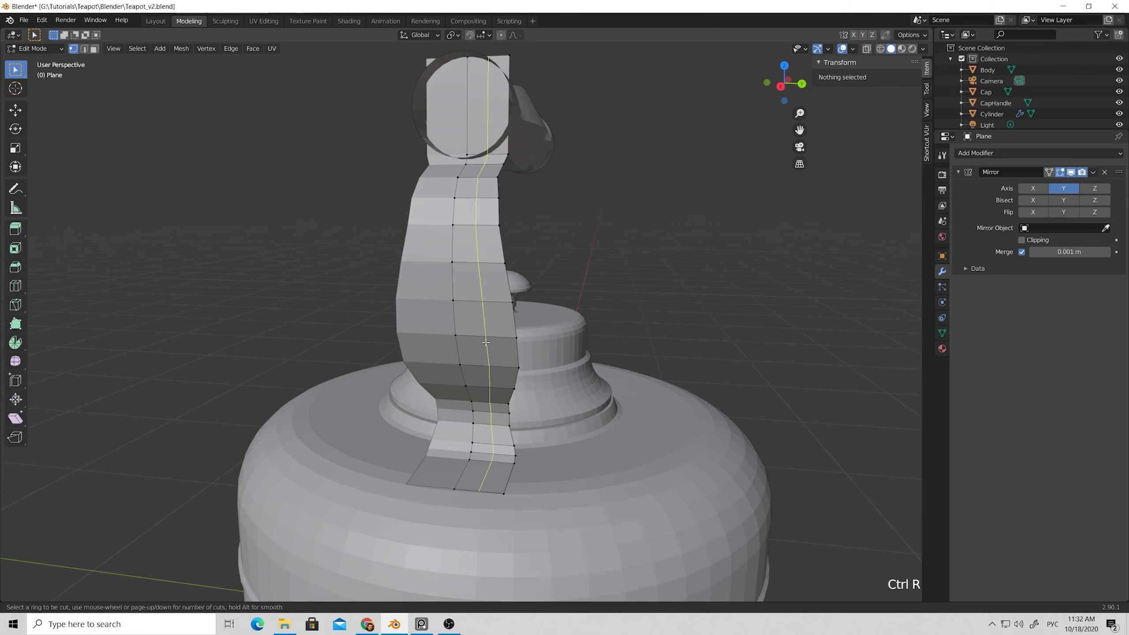
{"action": "key", "text": "Escape"}
{"action": "scroll", "coordinate": [459, 347], "scroll_direction": "down", "scroll_amount": 2}
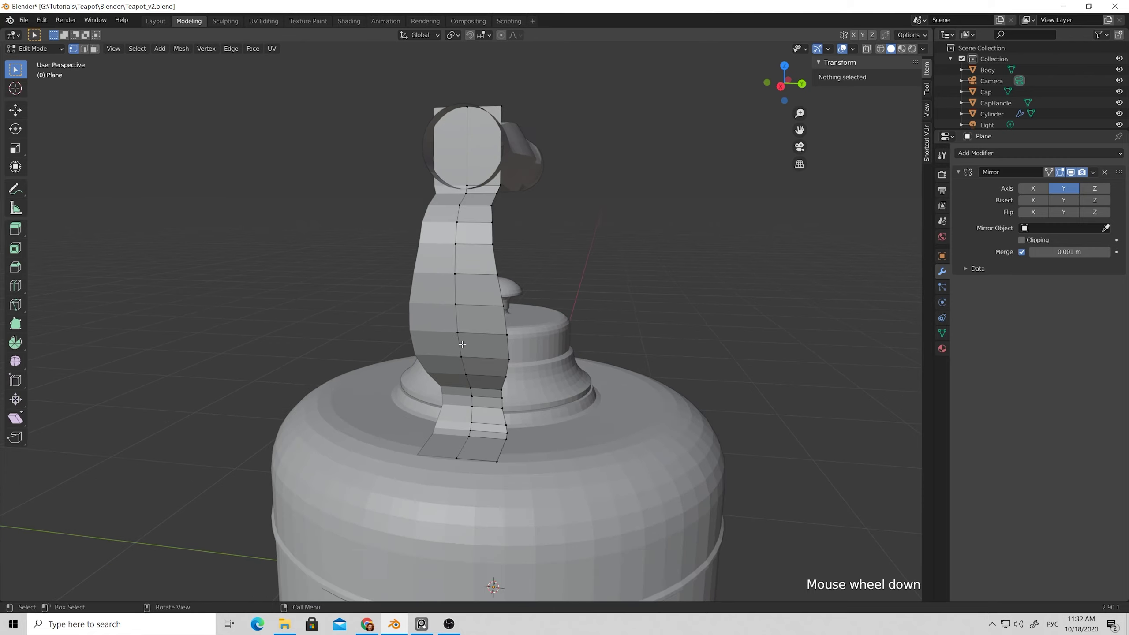
Select the strip's centre edge loop without its bottom end vertex and the vertices at the handle, and move it about 0.07 m outward in X.
{"action": "middle_click_drag", "start_coordinate": [459, 347], "coordinate": [463, 303]}
{"action": "scroll", "coordinate": [462, 304], "scroll_direction": "down", "scroll_amount": 2}
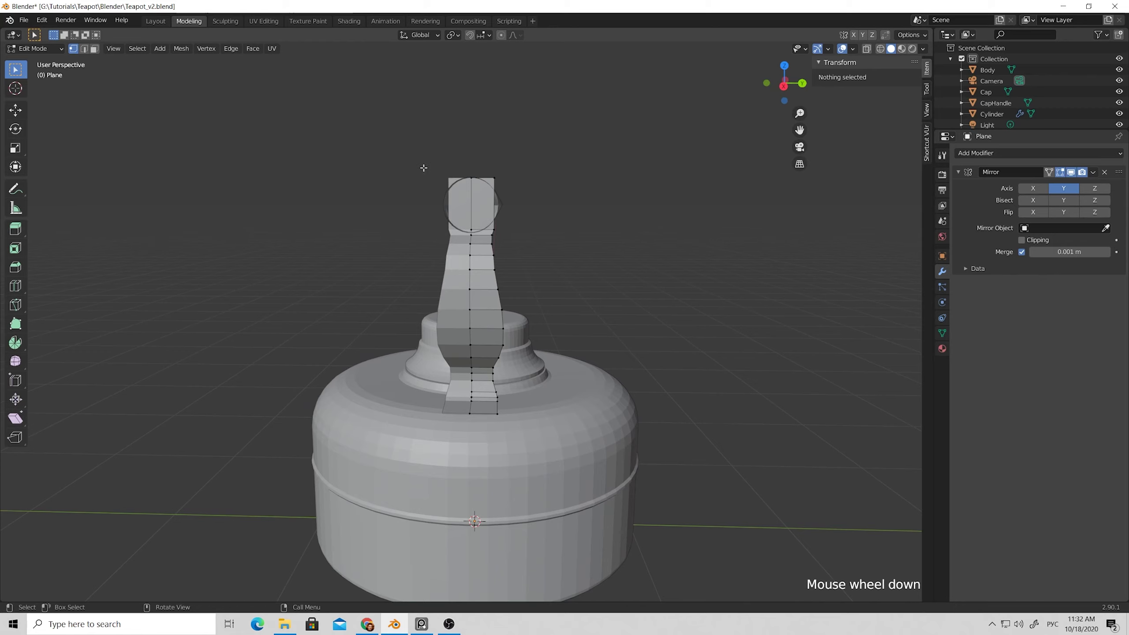
{"action": "left_click", "coordinate": [484, 359], "text": "alt"}
{"action": "middle_click_drag", "start_coordinate": [484, 359], "coordinate": [468, 385]}
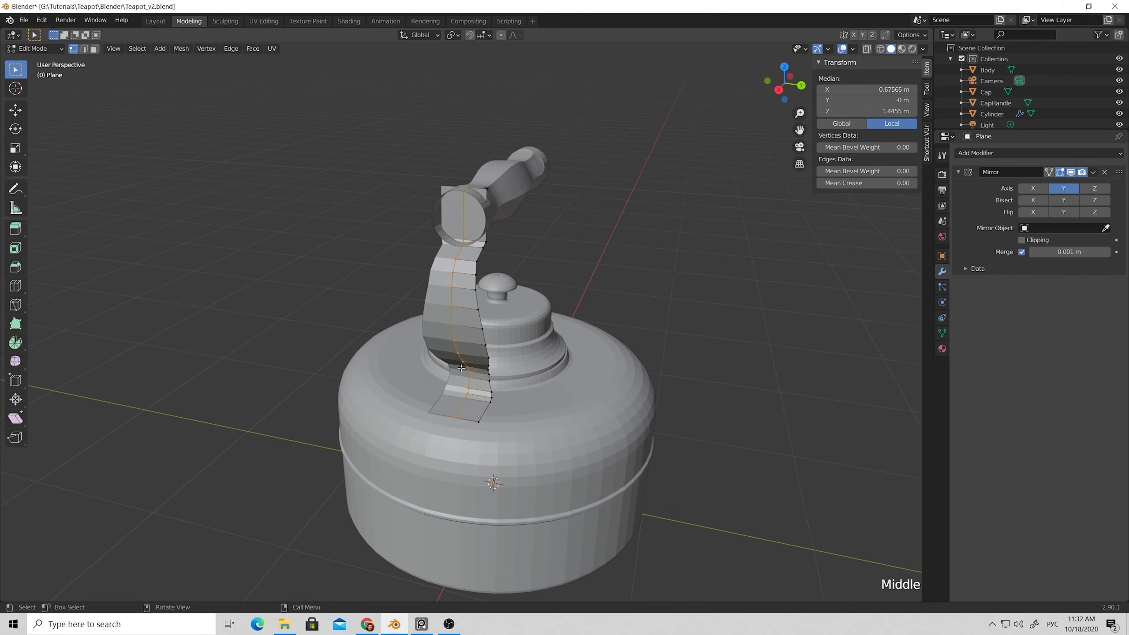
{"action": "scroll", "coordinate": [469, 385], "scroll_direction": "up", "scroll_amount": 2}
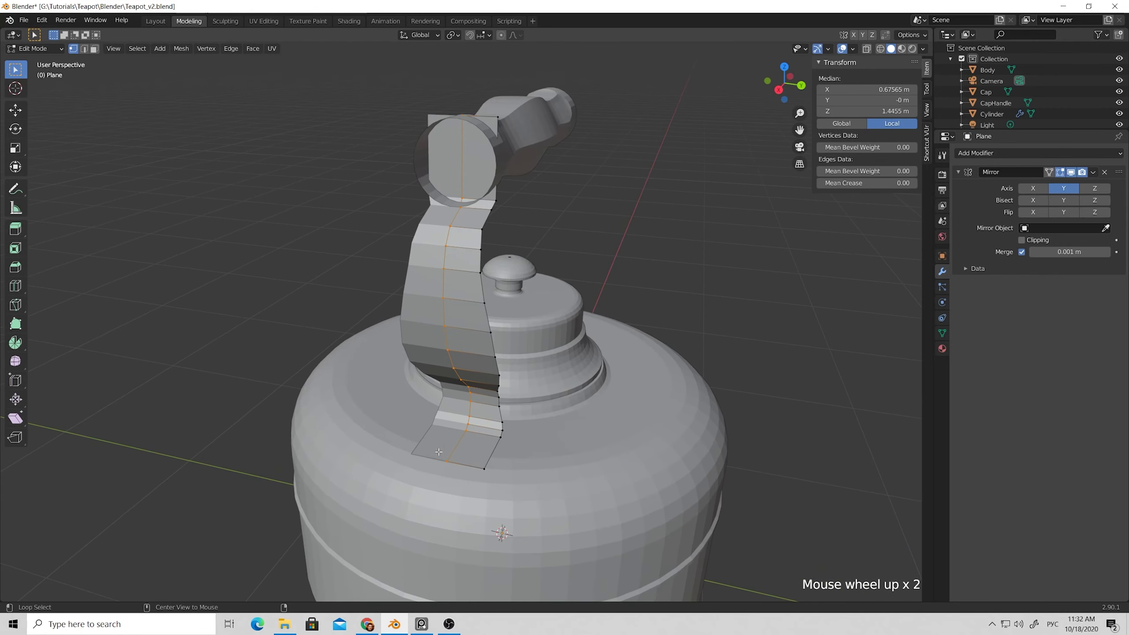
{"action": "left_click", "coordinate": [461, 472], "text": "shift"}
{"action": "left_click", "coordinate": [472, 485], "text": "ctrl"}
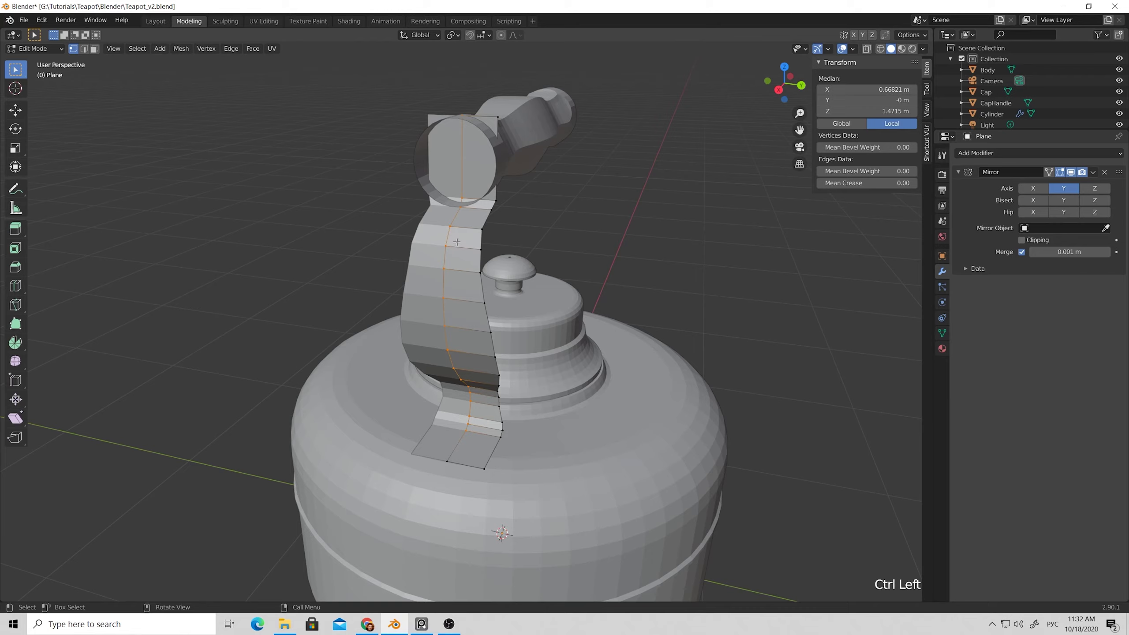
{"action": "left_click_drag", "start_coordinate": [430, 106], "coordinate": [472, 216], "text": "ctrl"}
{"action": "middle_click_drag", "start_coordinate": [458, 247], "coordinate": [404, 350]}
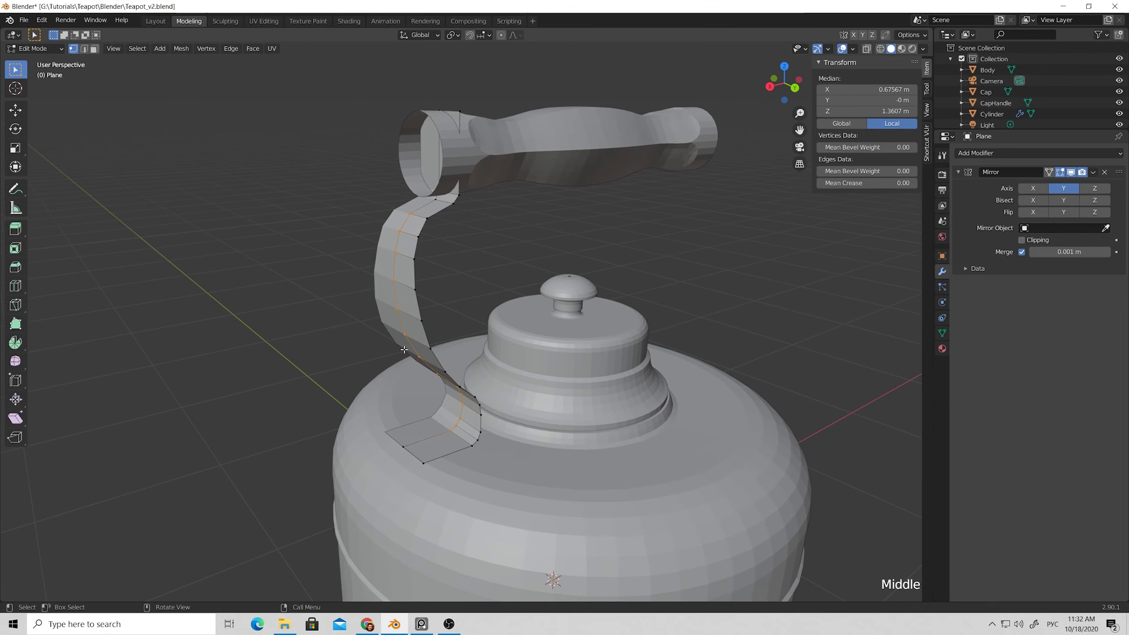
{"action": "key", "text": "g"}
{"action": "key", "text": "x"}
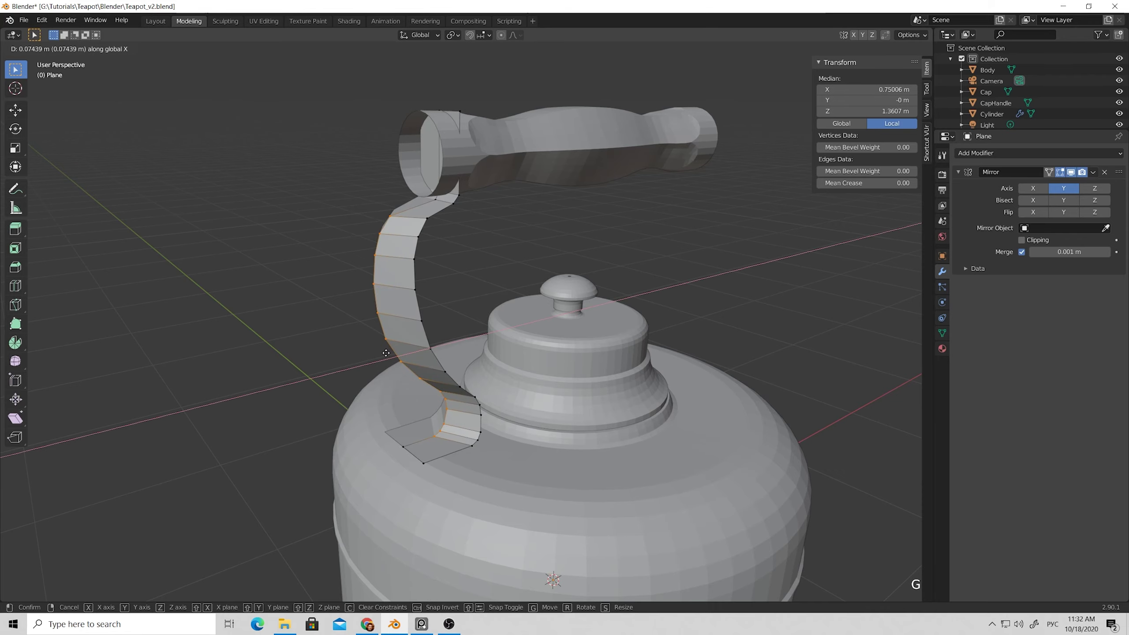
{"action": "left_click", "coordinate": [386, 353]}
Select the two centre-line vertices at the strip's upper bend below the handle and move them slightly inward in X.
{"action": "mouse_move", "coordinate": [386, 353]}
{"action": "middle_mouse_down"}
{"action": "mouse_move", "coordinate": [496, 361]}
{"action": "mouse_move", "coordinate": [380, 336]}
{"action": "middle_mouse_up"}
{"action": "middle_click_drag", "start_coordinate": [359, 206], "coordinate": [362, 216]}
{"action": "left_click_drag", "start_coordinate": [351, 209], "coordinate": [378, 234]}
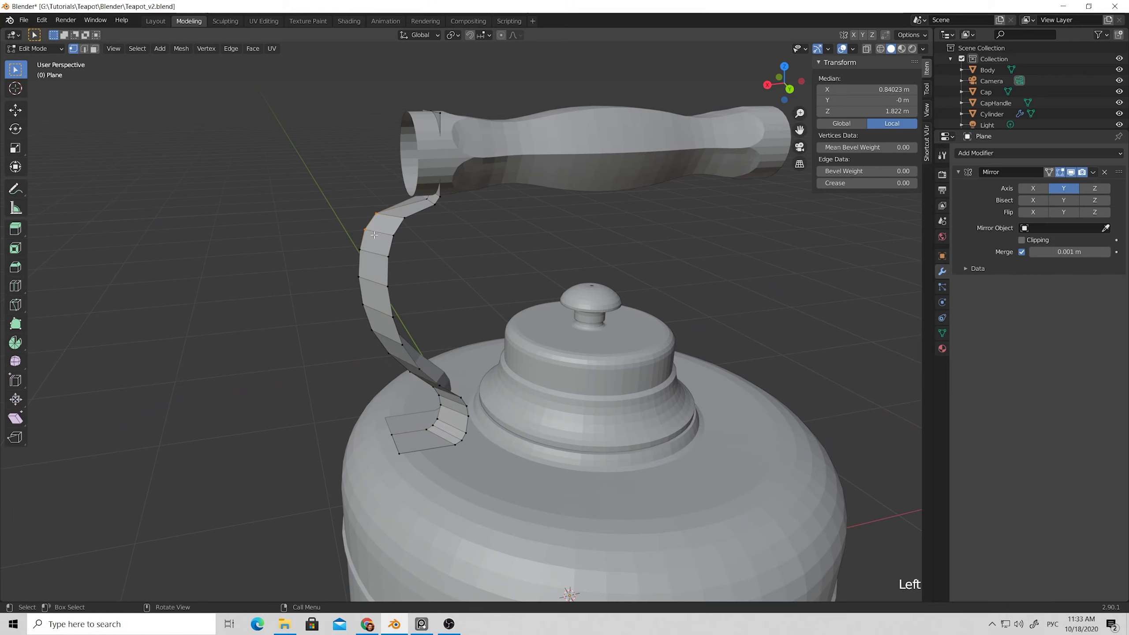
{"action": "middle_click_drag", "start_coordinate": [375, 235], "coordinate": [373, 229]}
{"action": "key", "text": "g"}
{"action": "key", "text": "x"}
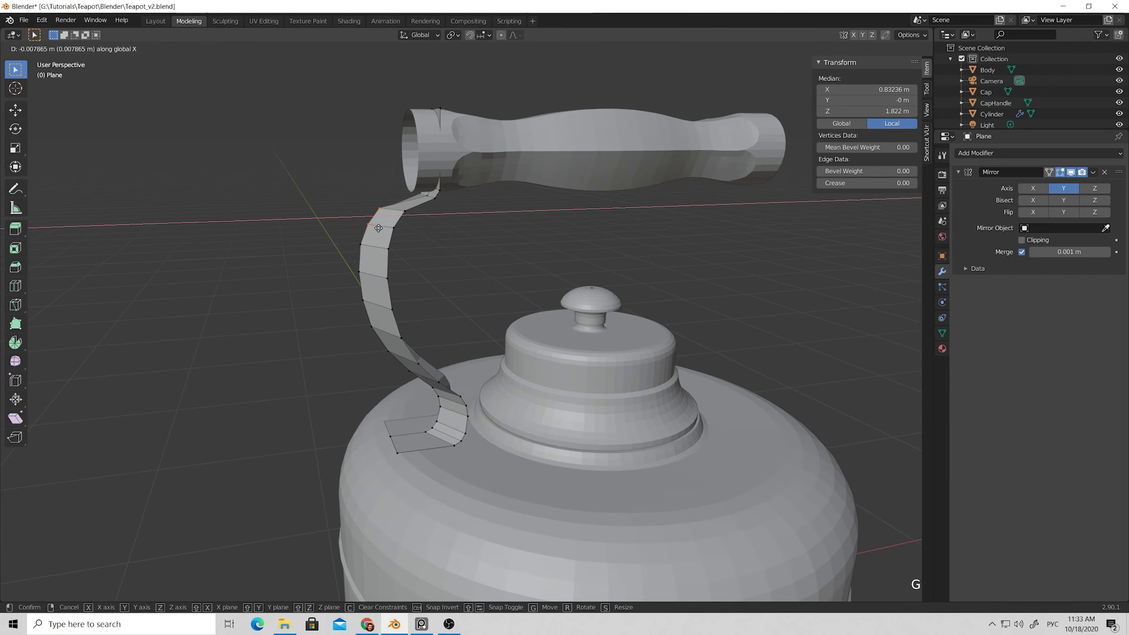
{"action": "left_click", "coordinate": [383, 227]}
Move the upper bend's topmost centre-line vertex about 0.02 m inward in X, and the one below the bend about 0.009 m inward.
{"action": "left_click", "coordinate": [386, 207]}
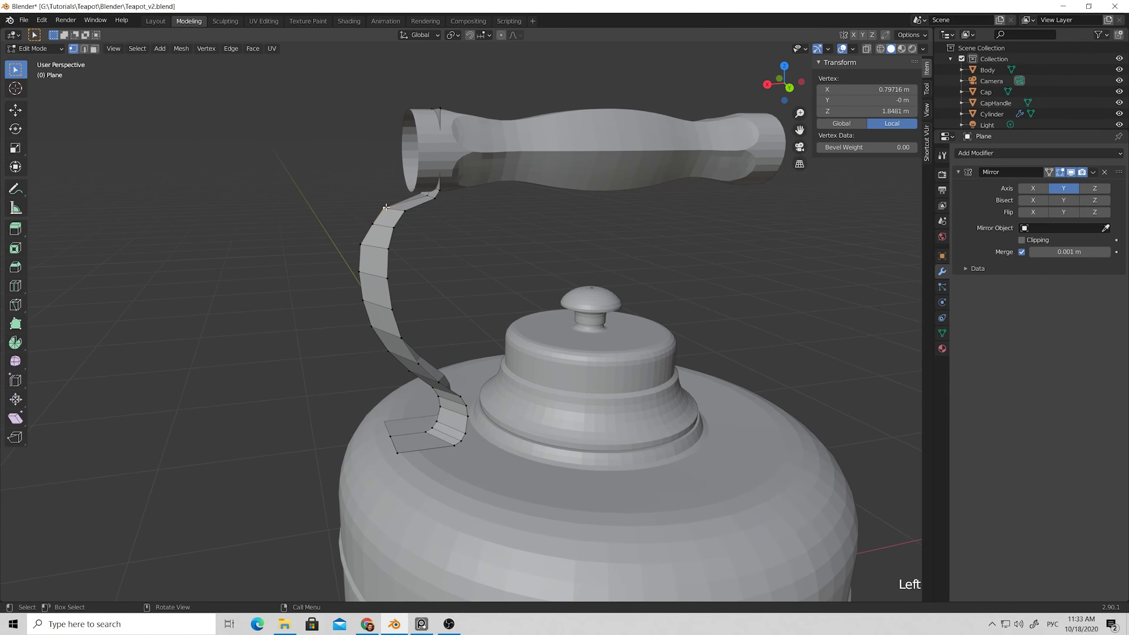
{"action": "key", "text": "g"}
{"action": "key", "text": "x"}
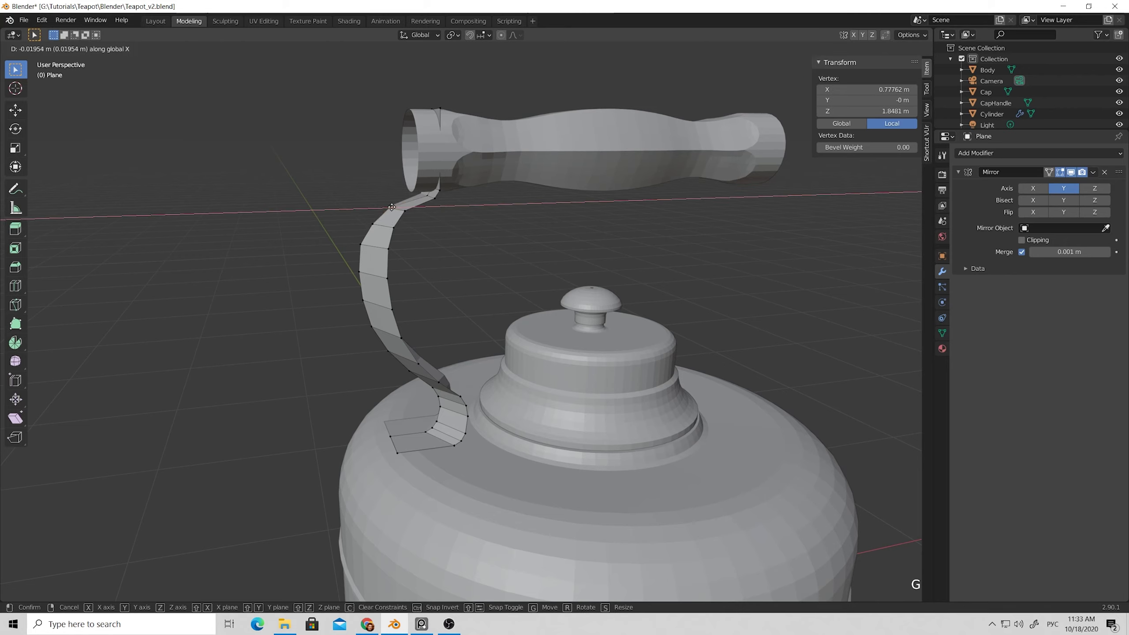
{"action": "left_click", "coordinate": [391, 207]}
{"action": "left_click", "coordinate": [363, 243]}
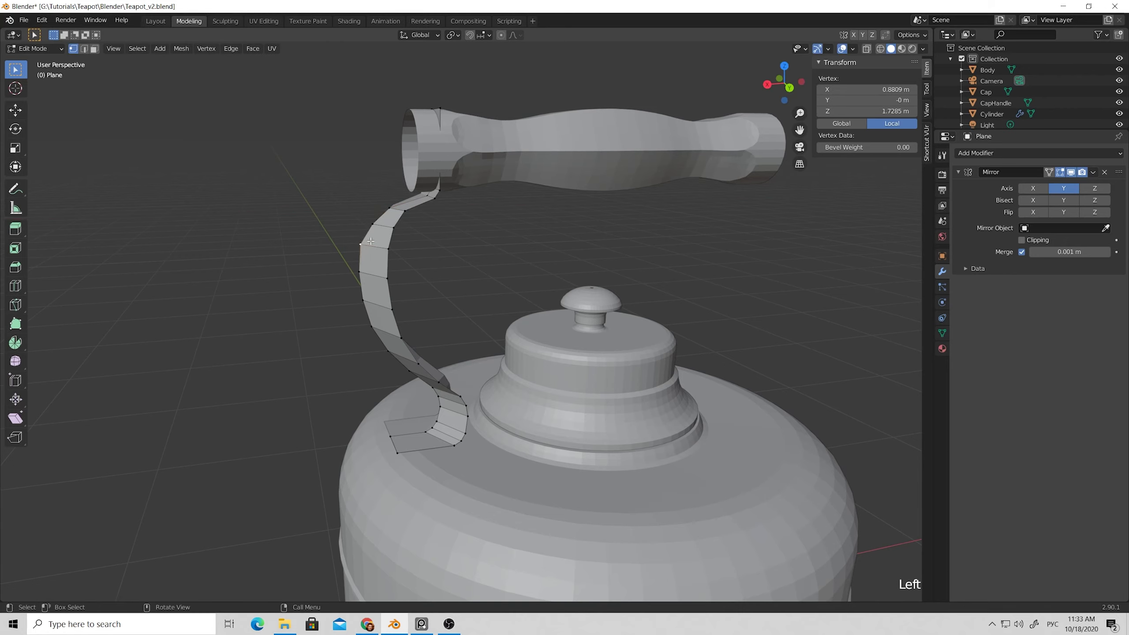
{"action": "key", "text": "g"}
{"action": "key", "text": "x"}
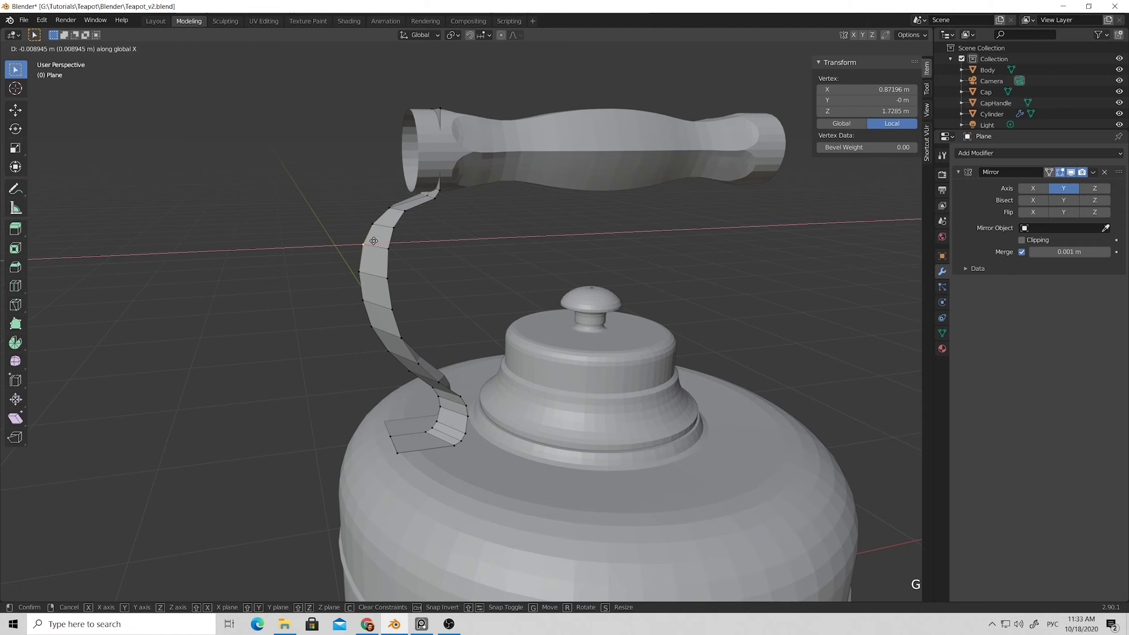
{"action": "left_click", "coordinate": [374, 241]}
Select the side vertex on the row just below the upper bend and nudge it very slightly inward in Y.
{"action": "middle_click_drag", "start_coordinate": [374, 241], "coordinate": [441, 250]}
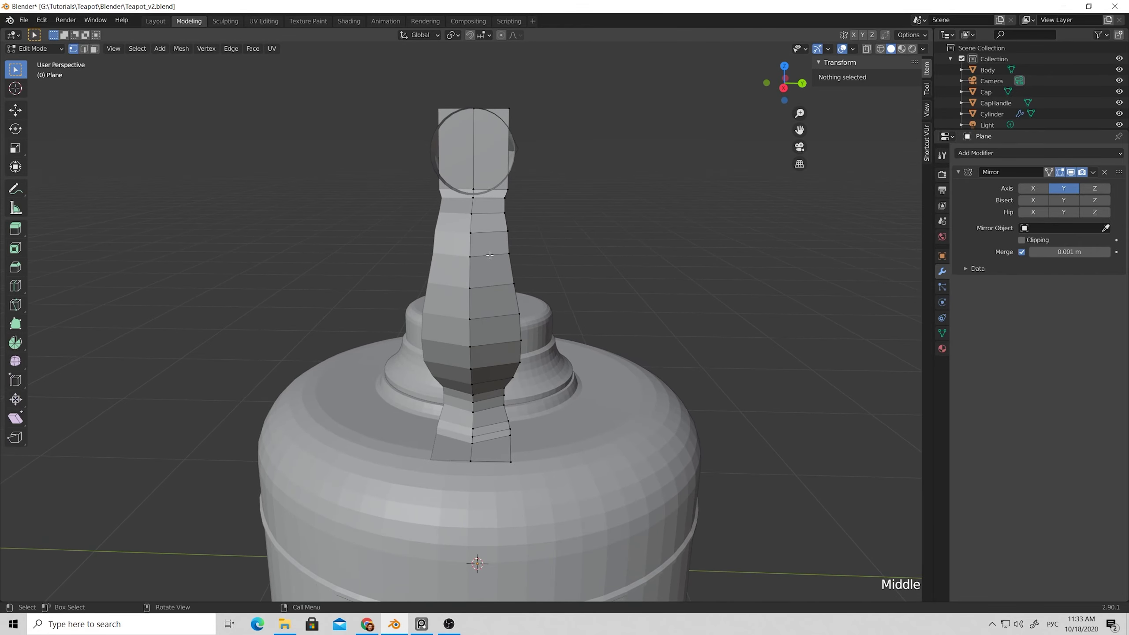
{"action": "left_click", "coordinate": [509, 254]}
{"action": "middle_click_drag", "start_coordinate": [511, 253], "coordinate": [512, 252]}
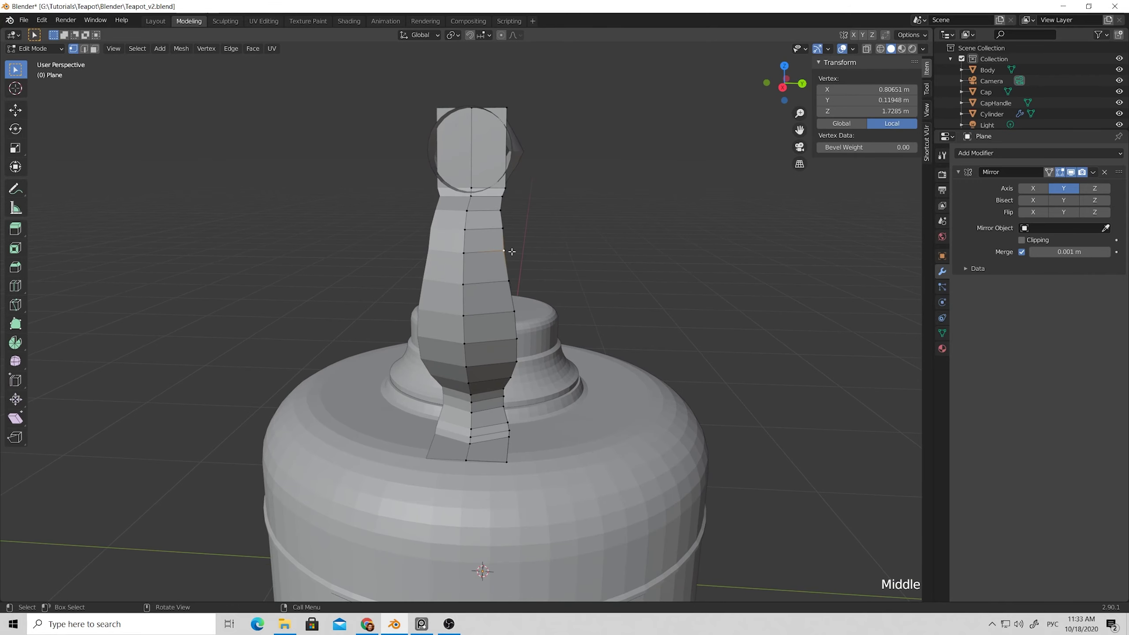
{"action": "key", "text": "g"}
{"action": "key", "text": "y"}
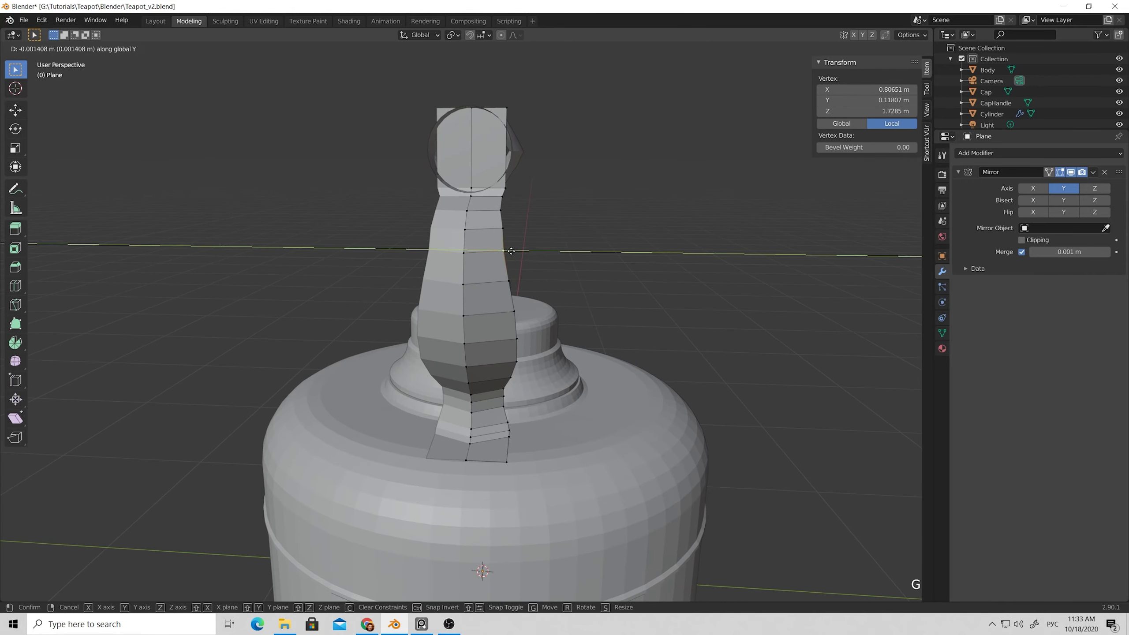
{"action": "left_click", "coordinate": [511, 250]}
{"action": "middle_click_drag", "start_coordinate": [512, 250], "coordinate": [427, 265]}
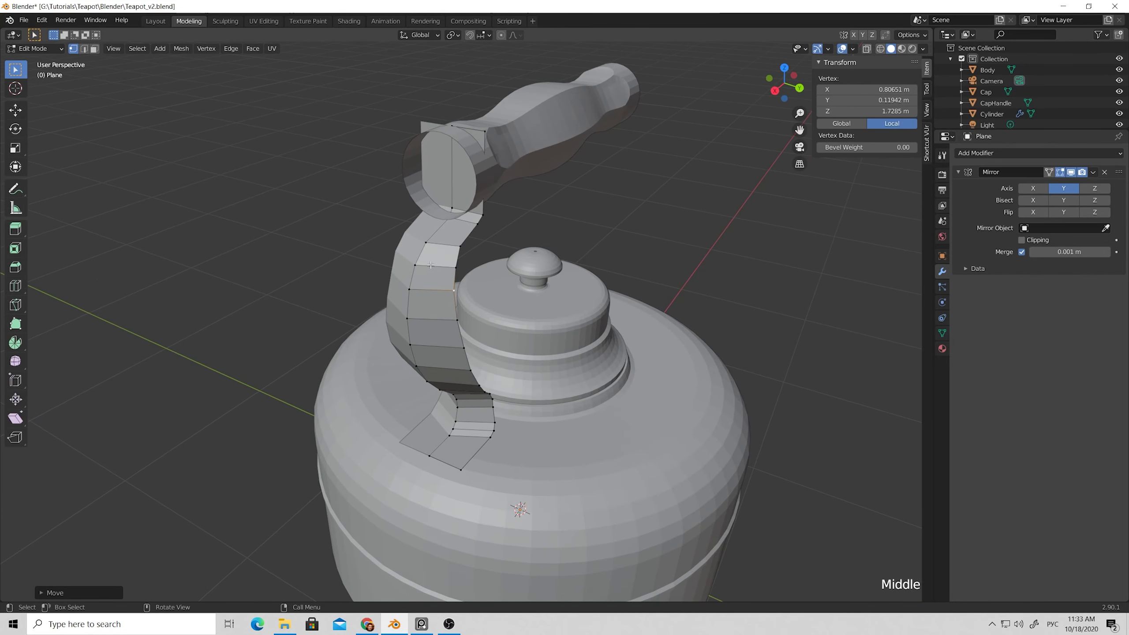
Select the cross edge at the strip's upper bend and smooth it with Set Flow.
{"action": "key", "text": "2"}
{"action": "left_click", "coordinate": [430, 266]}
{"action": "right_click", "coordinate": [430, 266]}
{"action": "left_click", "coordinate": [397, 357]}
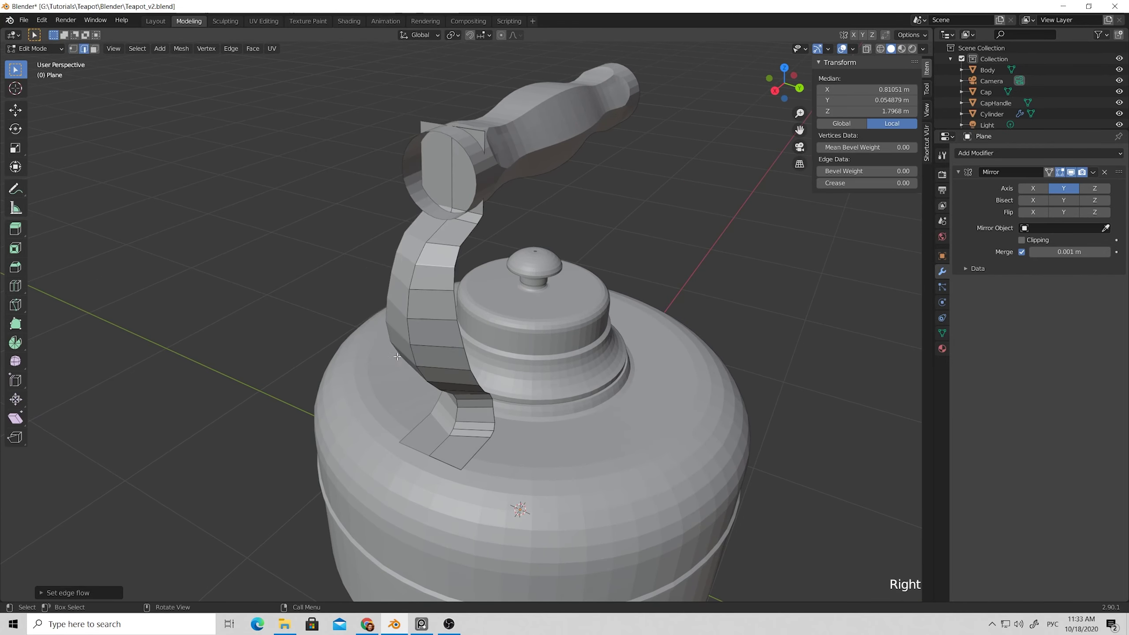
Add one lengthwise edge loop down the middle of the strip's editable half, centred between the centre line and the side.
{"action": "middle_click_drag", "start_coordinate": [511, 259], "coordinate": [435, 264]}
{"action": "key", "text": "ctrl+r"}
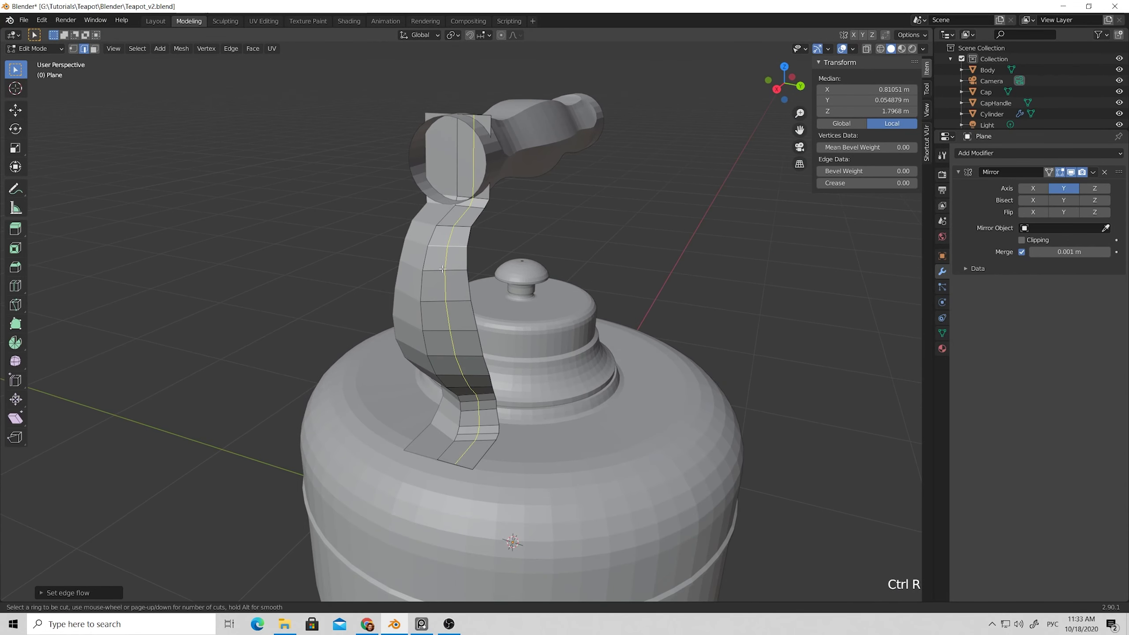
{"action": "left_click", "coordinate": [443, 269]}
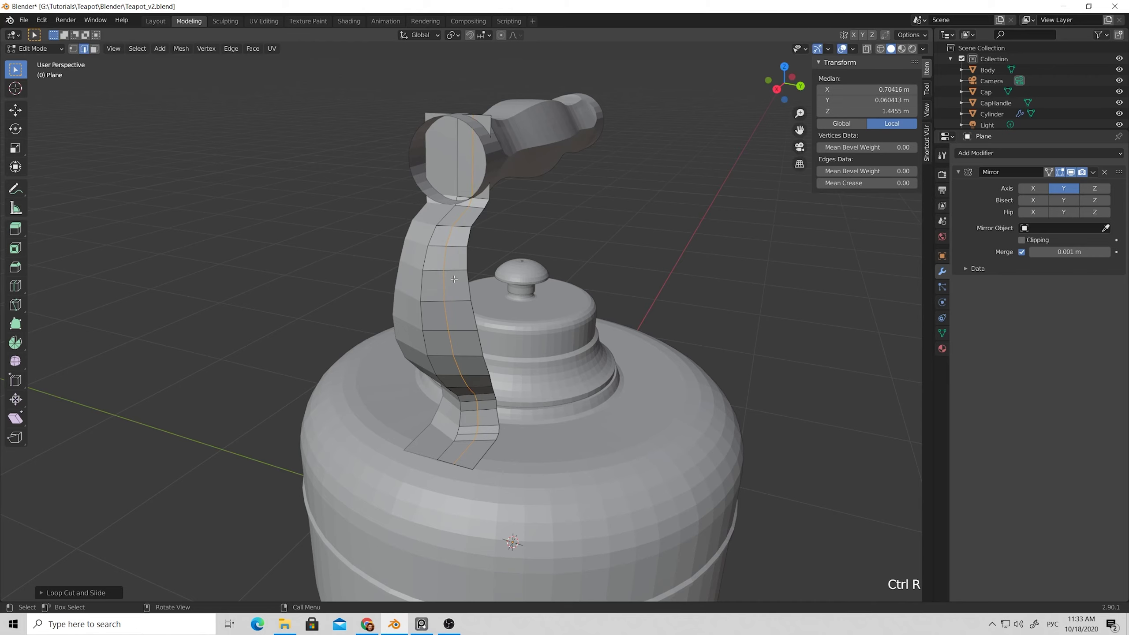
{"action": "right_click", "coordinate": [448, 275]}
Try to smooth the new lengthwise edge loop with Set Flow, and undo it.
{"action": "right_click", "coordinate": [445, 277]}
{"action": "right_click", "coordinate": [448, 277]}
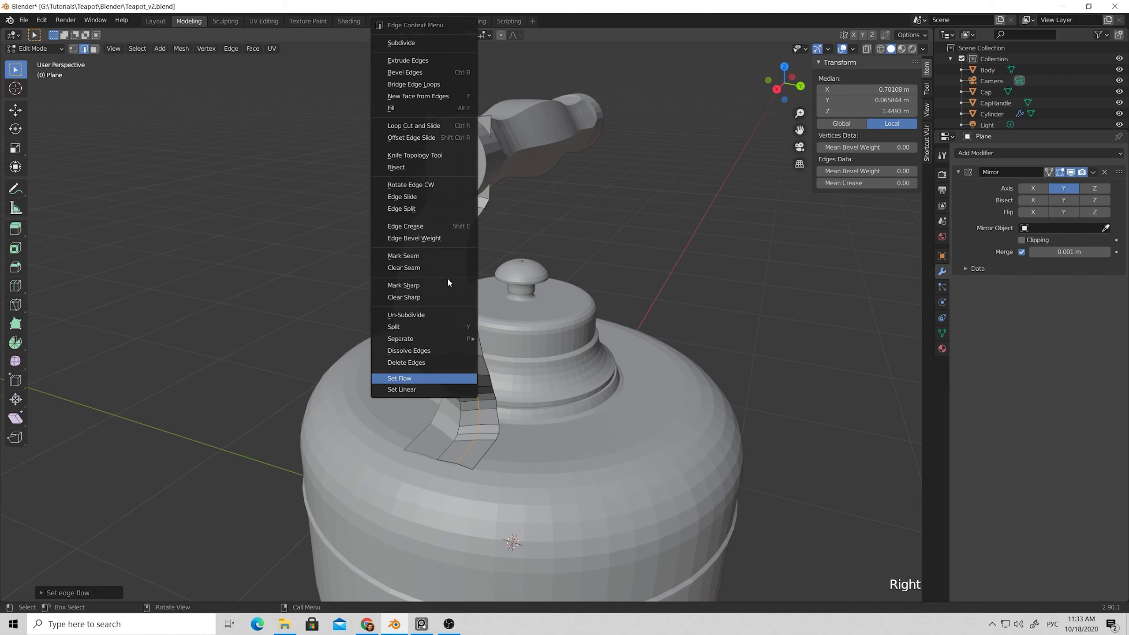
{"action": "right_click", "coordinate": [418, 377]}
{"action": "middle_click_drag", "start_coordinate": [416, 373], "coordinate": [462, 462]}
{"action": "key", "text": "ctrl+z"}
{"action": "key", "text": "ctrl+z"}
Deselect the new loop's edges at the foot and the handle, and move the remaining edges about 0.013 m outward in X.
{"action": "left_click", "coordinate": [491, 481], "text": "ctrl"}
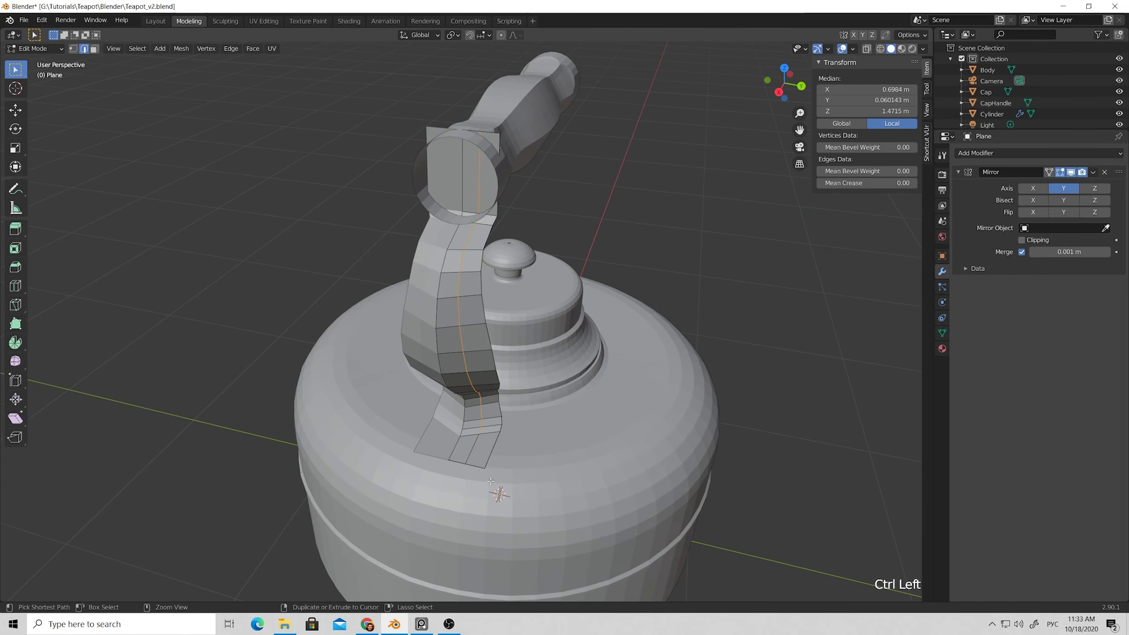
{"action": "left_click_drag", "start_coordinate": [439, 146], "coordinate": [521, 221], "text": "ctrl"}
{"action": "left_click_drag", "start_coordinate": [431, 230], "coordinate": [546, 241], "text": "ctrl"}
{"action": "middle_click_drag", "start_coordinate": [484, 222], "coordinate": [438, 360]}
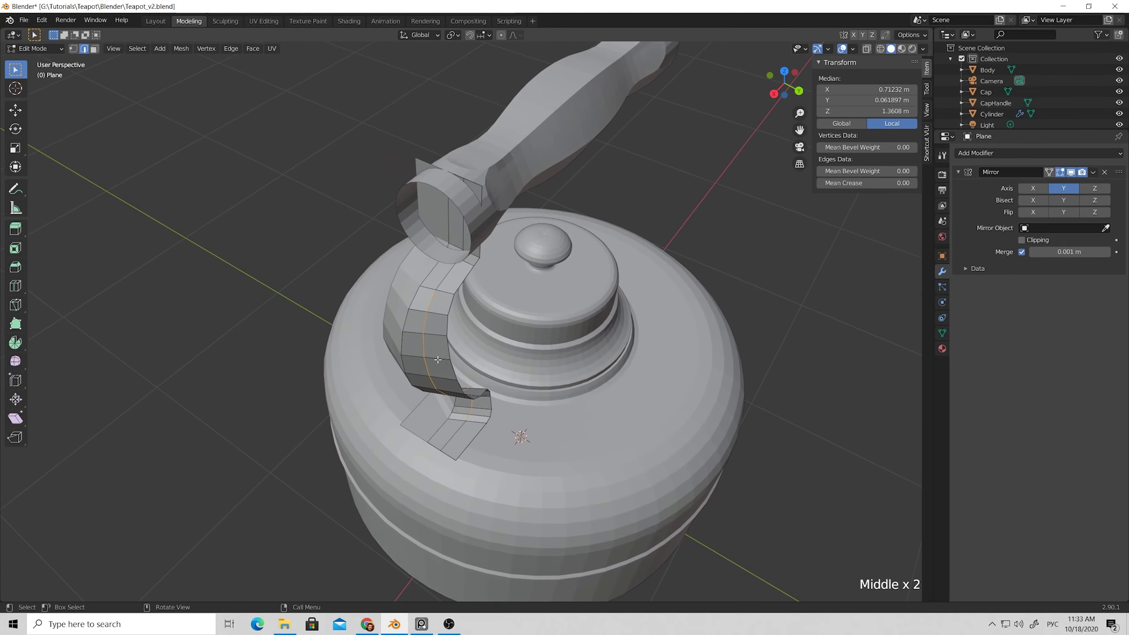
{"action": "key", "text": "g"}
{"action": "key", "text": "x"}
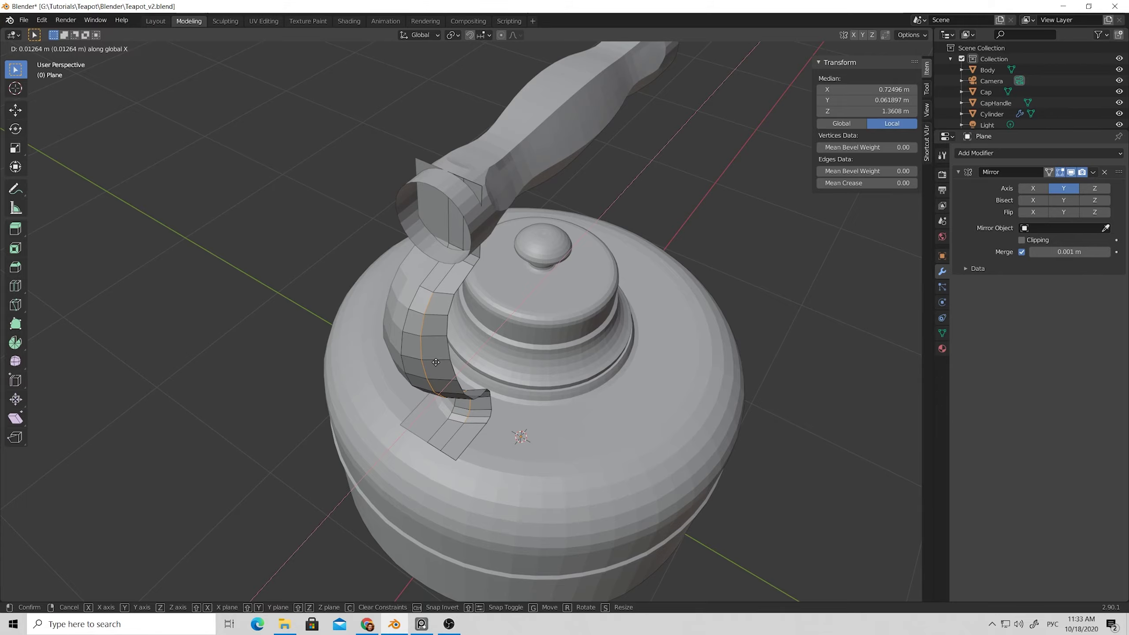
{"action": "left_click", "coordinate": [436, 362]}
Clear the selection, return to Object Mode and examine the strip's curved profile from the side.
{"action": "middle_click_drag", "start_coordinate": [435, 362], "coordinate": [553, 239]}
{"action": "left_click", "coordinate": [520, 236]}
{"action": "key", "text": "Tab"}
{"action": "scroll", "coordinate": [533, 258], "scroll_direction": "down", "scroll_amount": 2}
{"action": "middle_click_drag", "start_coordinate": [507, 278], "coordinate": [393, 267]}
{"action": "scroll", "coordinate": [374, 278], "scroll_direction": "down", "scroll_amount": 3}
{"action": "scroll", "coordinate": [403, 277], "scroll_direction": "up", "scroll_amount": 7}
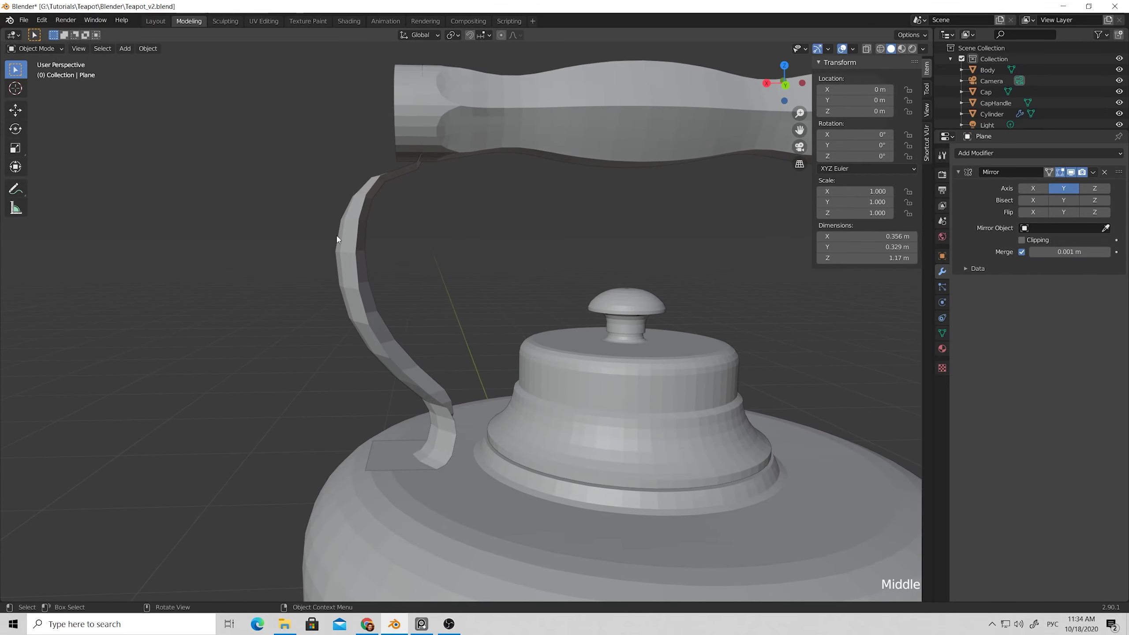
In the strip's mesh, select the centre face just below the upper bend and move it about 0.024 m inward in X.
{"action": "left_click", "coordinate": [344, 240]}
{"action": "mouse_move", "coordinate": [344, 238]}
{"action": "middle_mouse_down"}
{"action": "mouse_move", "coordinate": [358, 247]}
{"action": "mouse_move", "coordinate": [340, 227]}
{"action": "middle_mouse_up"}
{"action": "key", "text": "Tab"}
{"action": "left_click", "coordinate": [376, 255]}
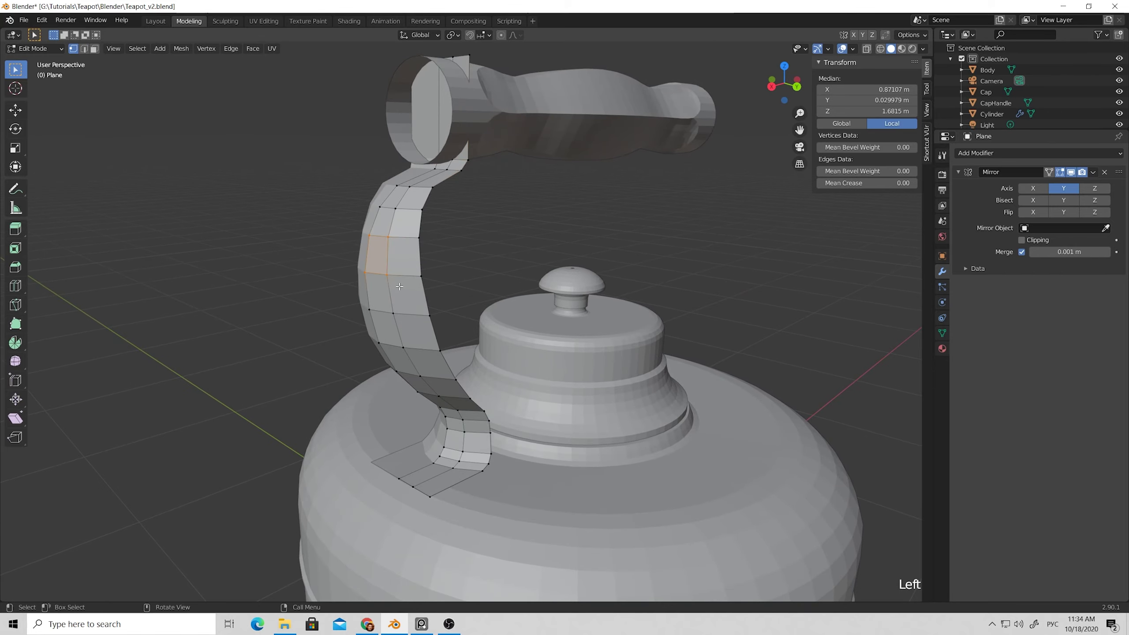
{"action": "middle_click_drag", "start_coordinate": [399, 287], "coordinate": [350, 275]}
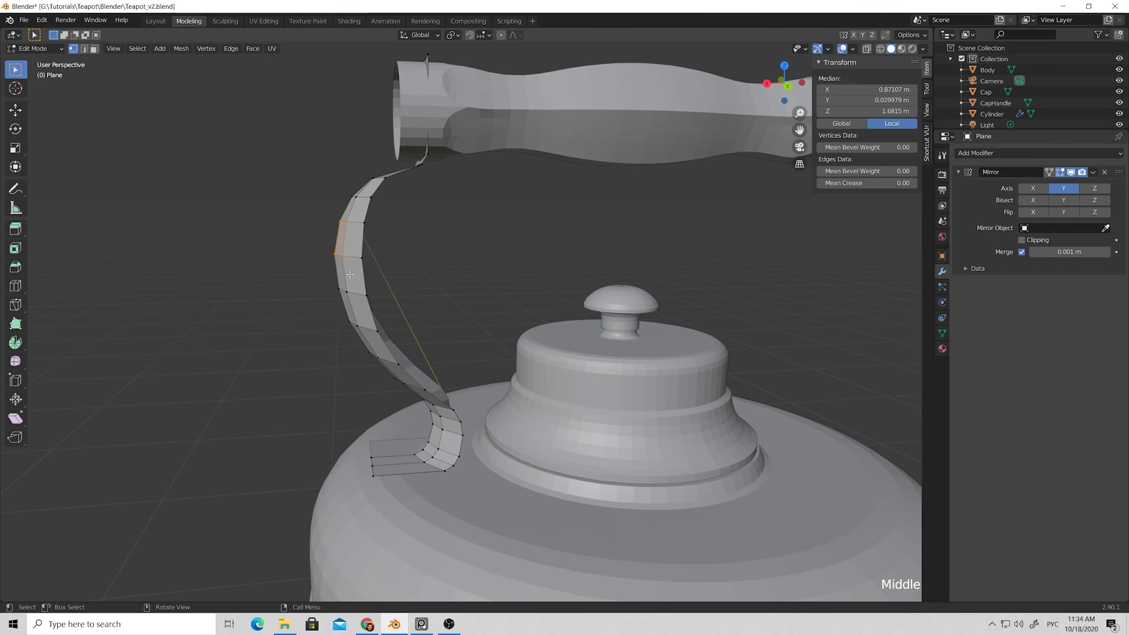
{"action": "key", "text": "g"}
{"action": "key", "text": "x"}
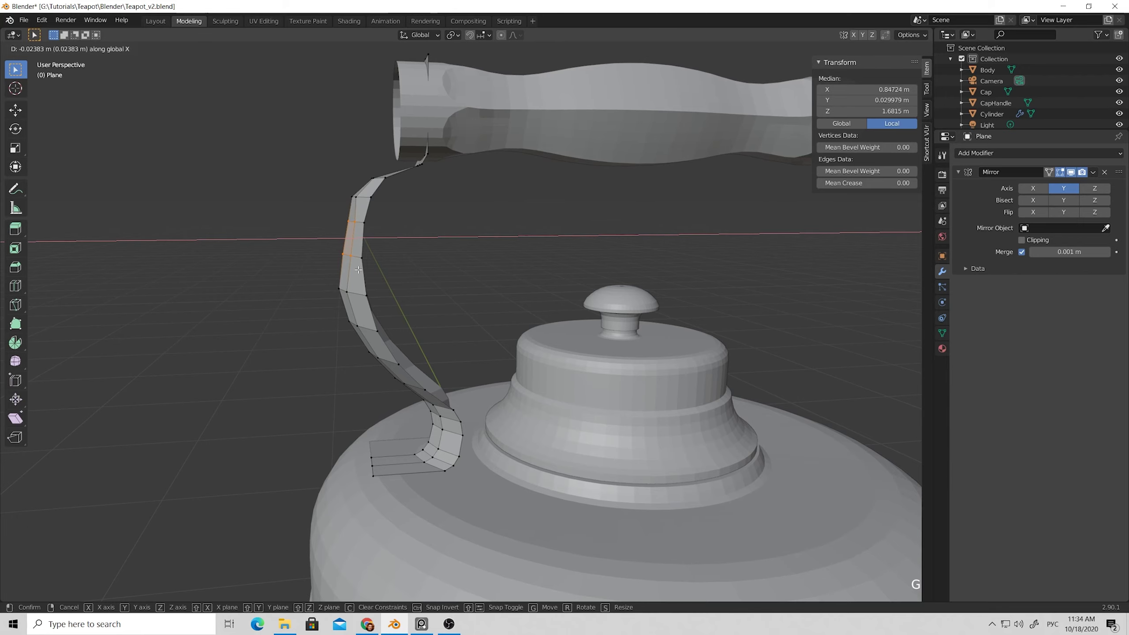
{"action": "left_click", "coordinate": [359, 270]}
Select the row of cross edges just above the moved face and smooth it with Set Flow.
{"action": "key", "text": "2"}
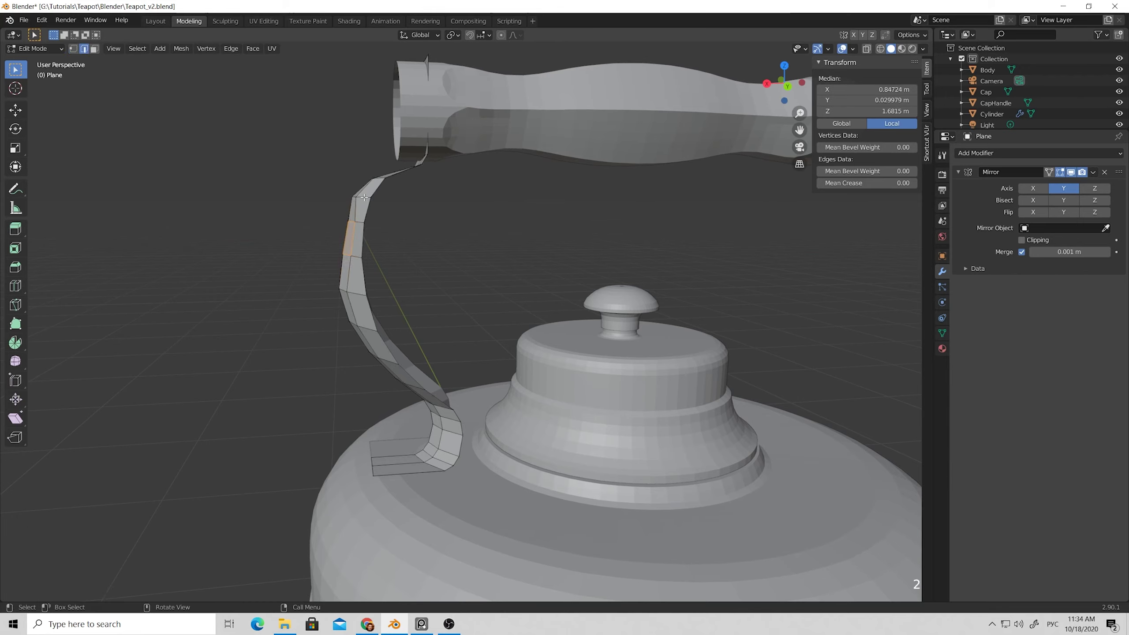
{"action": "left_click", "coordinate": [364, 197]}
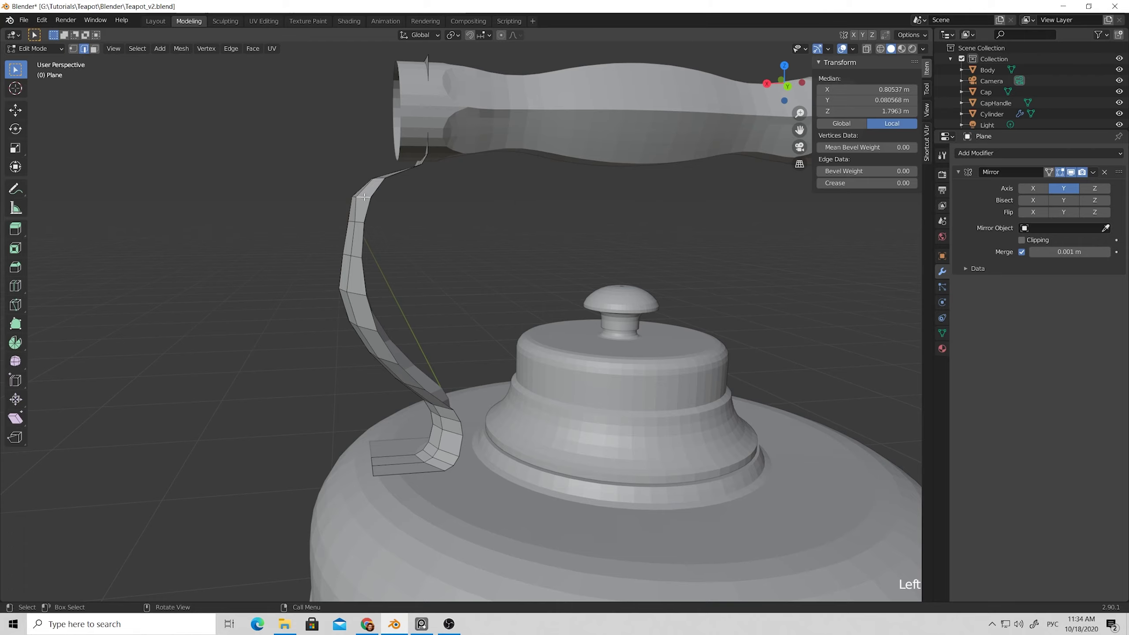
{"action": "left_click", "coordinate": [364, 197], "text": "alt"}
{"action": "right_click", "coordinate": [355, 200]}
{"action": "left_click", "coordinate": [343, 378]}
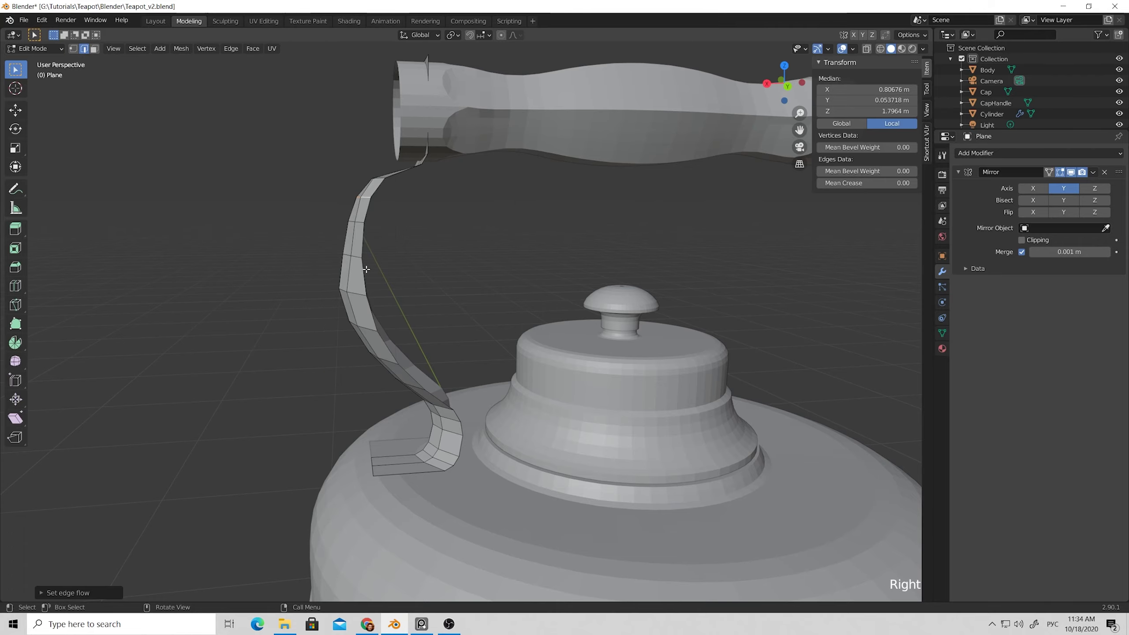
Add an edge loop across the slanted segment just below the handle and clear the selection.
{"action": "middle_click_drag", "start_coordinate": [376, 233], "coordinate": [393, 205]}
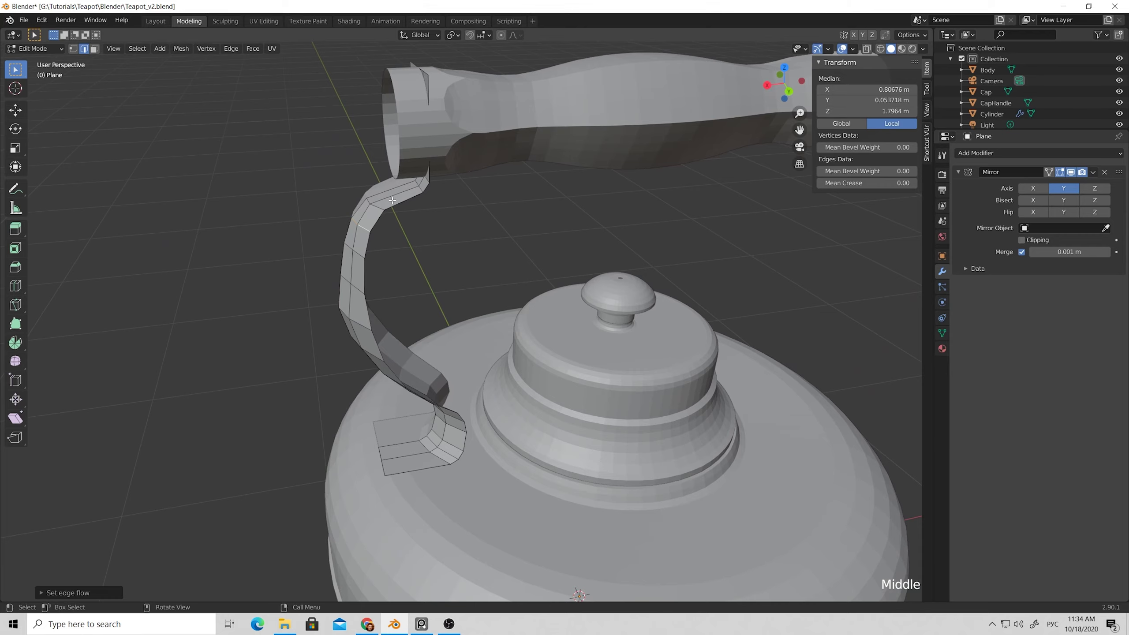
{"action": "key", "text": "ctrl+r"}
{"action": "left_click", "coordinate": [391, 201]}
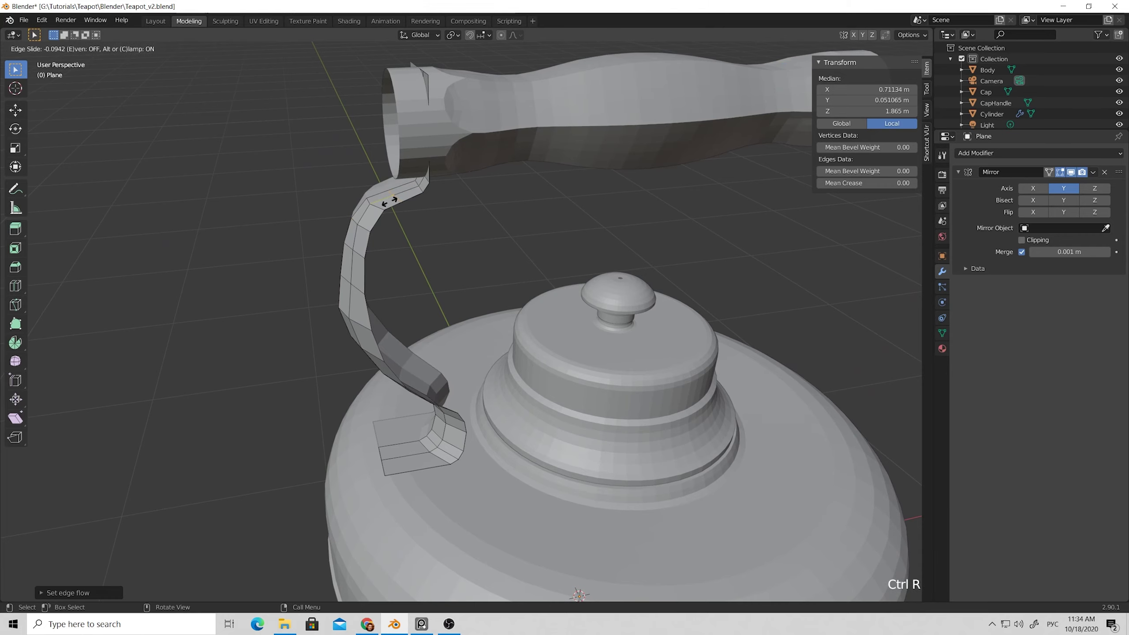
{"action": "left_click", "coordinate": [383, 203]}
{"action": "right_click", "coordinate": [377, 209]}
{"action": "left_click", "coordinate": [289, 209]}
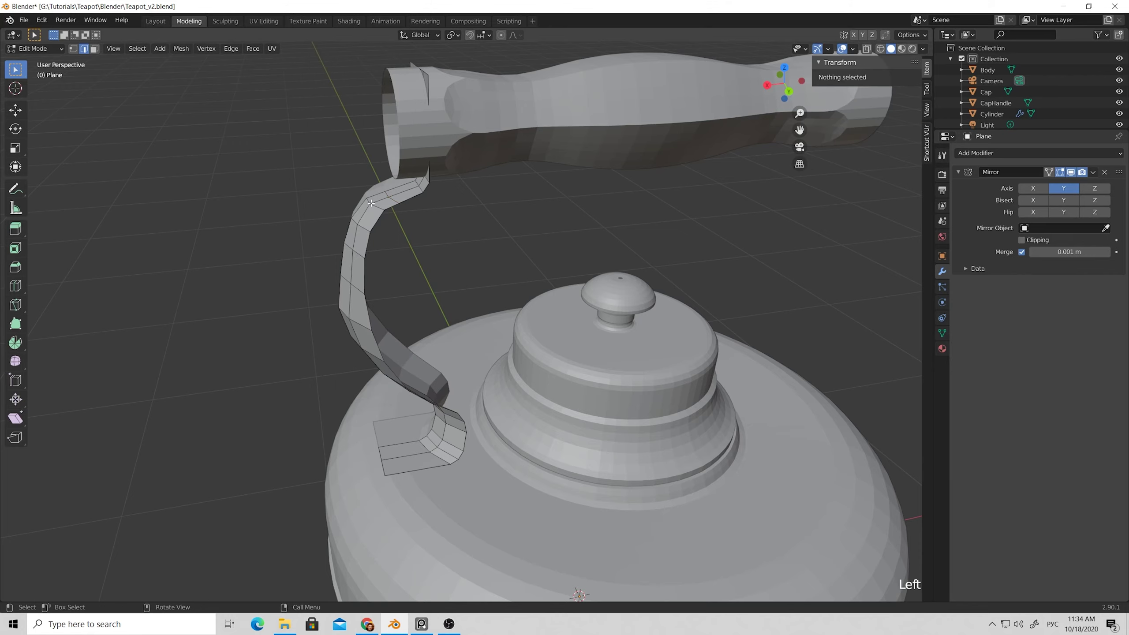
Apply Set Flow to the row of cross edges at the lower end of the slanted segment and clear the selection.
{"action": "left_click", "coordinate": [377, 207]}
{"action": "right_click", "coordinate": [378, 208]}
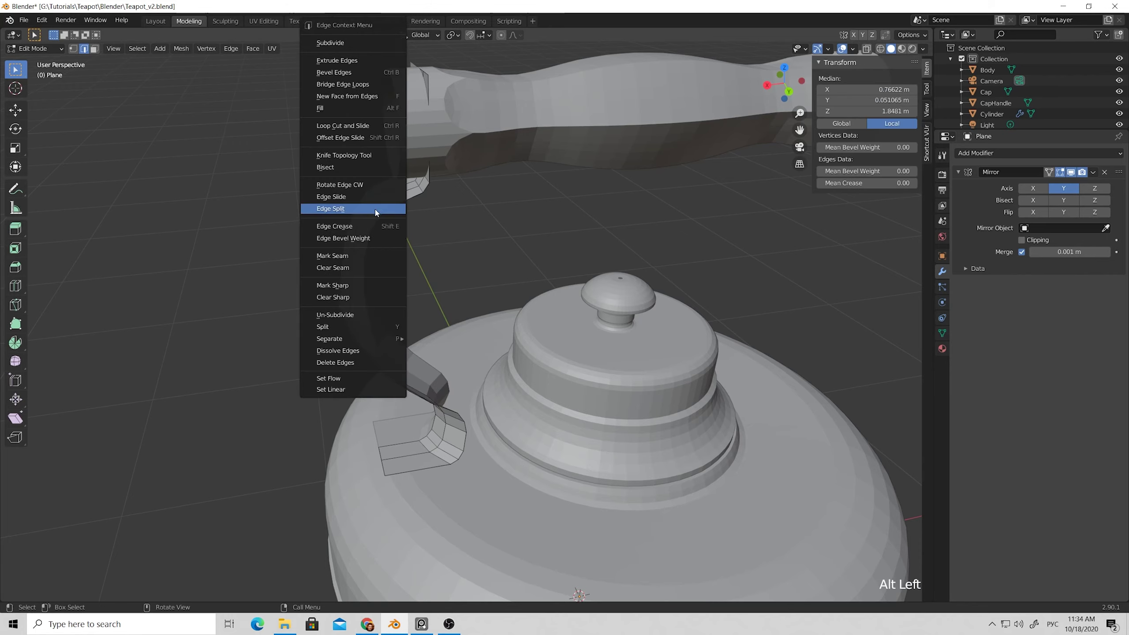
{"action": "left_click", "coordinate": [330, 378]}
{"action": "left_click", "coordinate": [449, 273]}
Apply Set Flow to the row of cross edges at the strip's outermost bulge and clear the selection.
{"action": "middle_click_drag", "start_coordinate": [371, 245], "coordinate": [363, 237]}
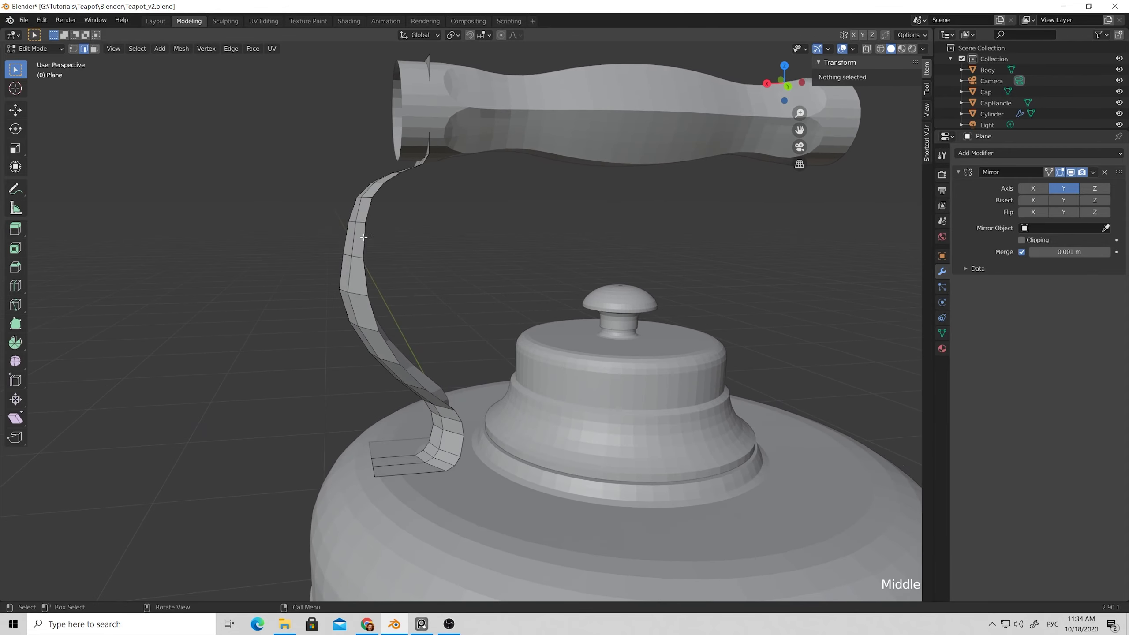
{"action": "left_click", "coordinate": [353, 292]}
{"action": "right_click", "coordinate": [355, 292]}
{"action": "left_click", "coordinate": [311, 377]}
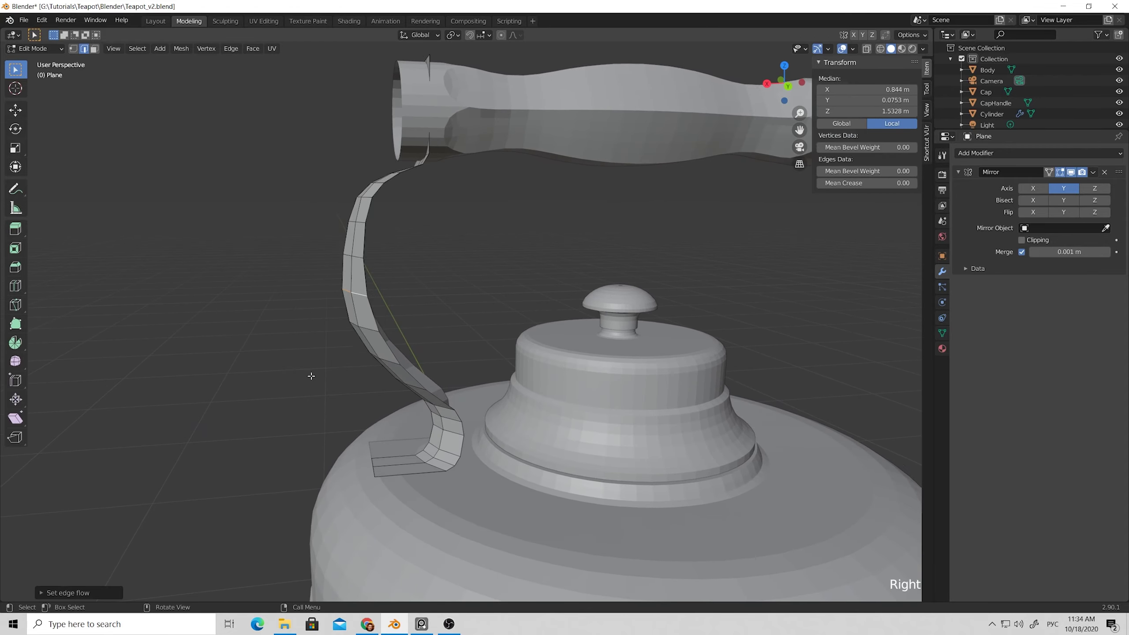
{"action": "left_click", "coordinate": [441, 277]}
Return to Object Mode, bake the strip's Mirror modifier with Visual Geometry to Mesh, and reopen the full mesh in Edit Mode.
{"action": "middle_click_drag", "start_coordinate": [441, 276], "coordinate": [447, 380]}
{"action": "key", "text": "Tab"}
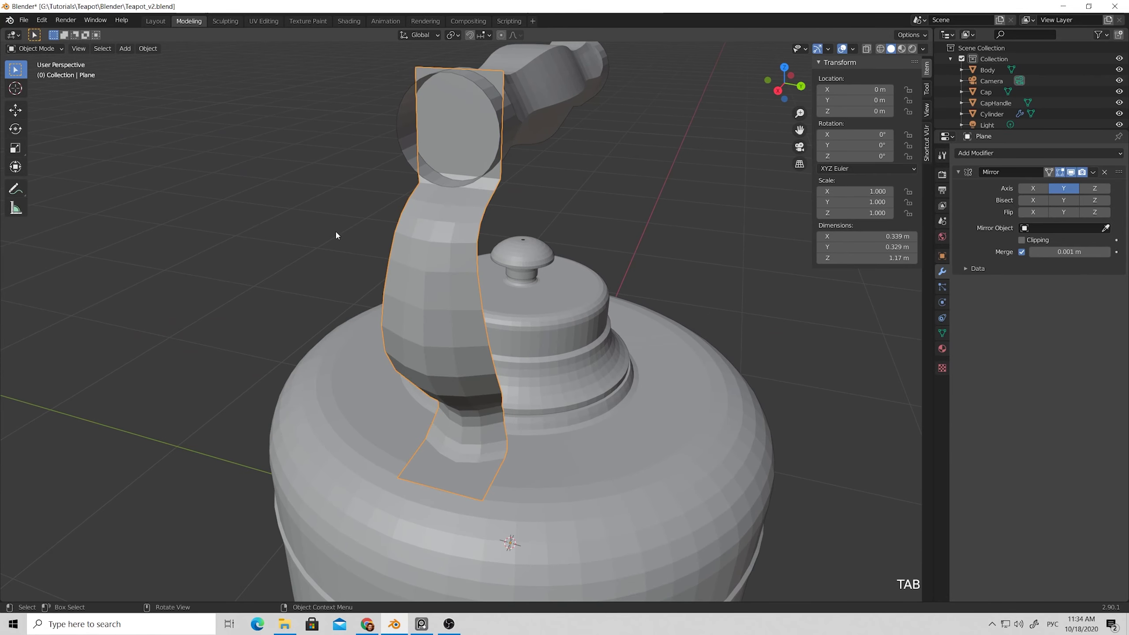
{"action": "left_click", "coordinate": [149, 49]}
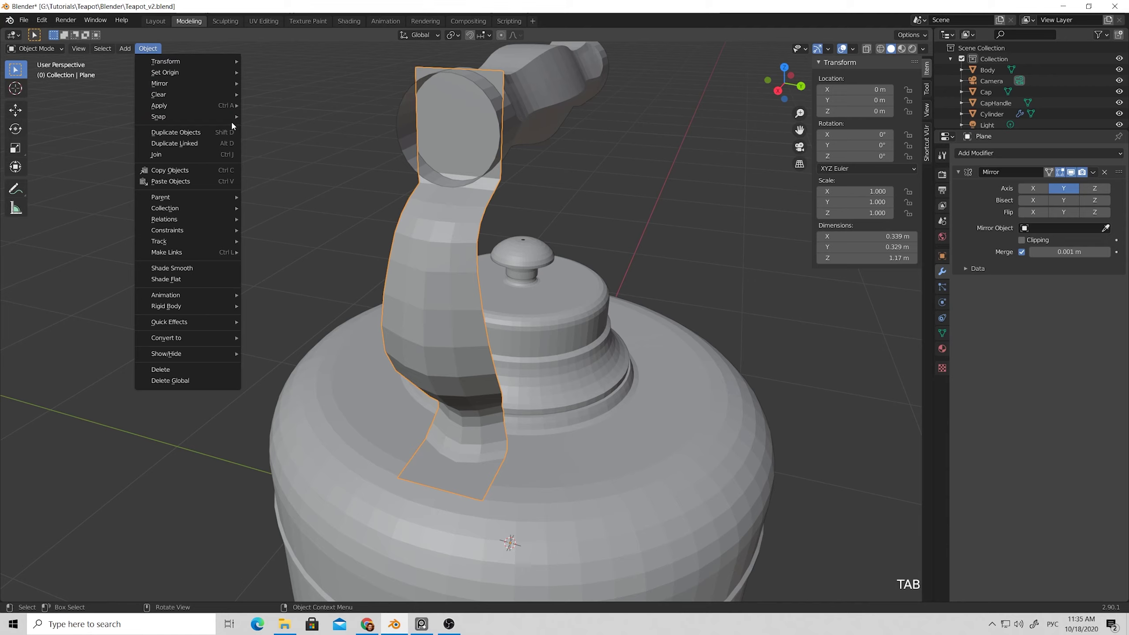
{"action": "mouse_move", "coordinate": [219, 110]}
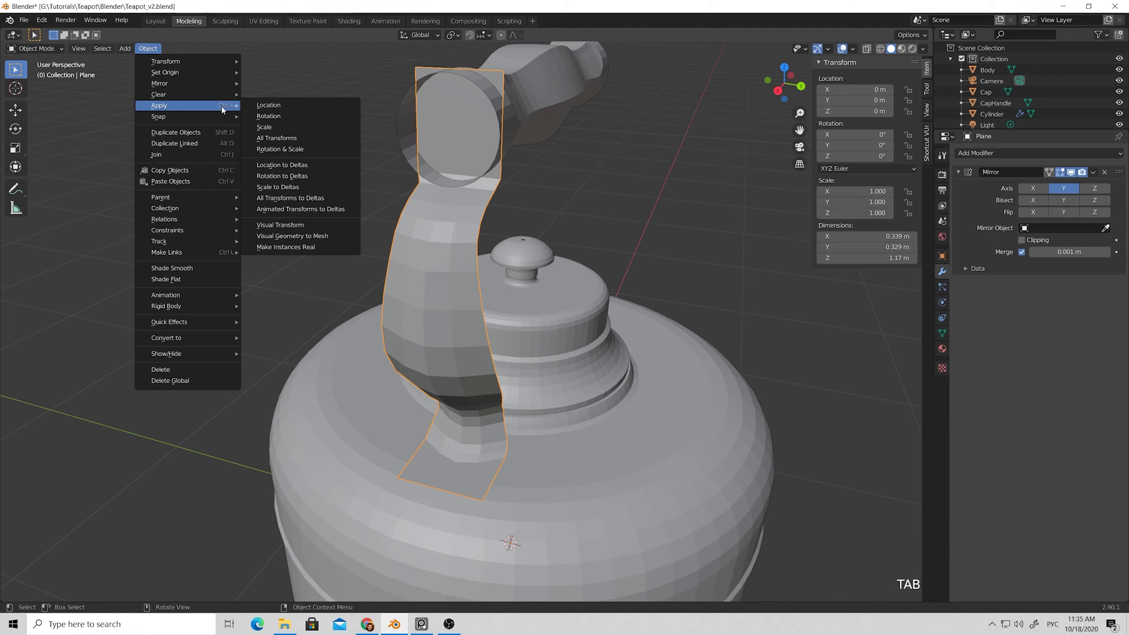
{"action": "left_click", "coordinate": [313, 236]}
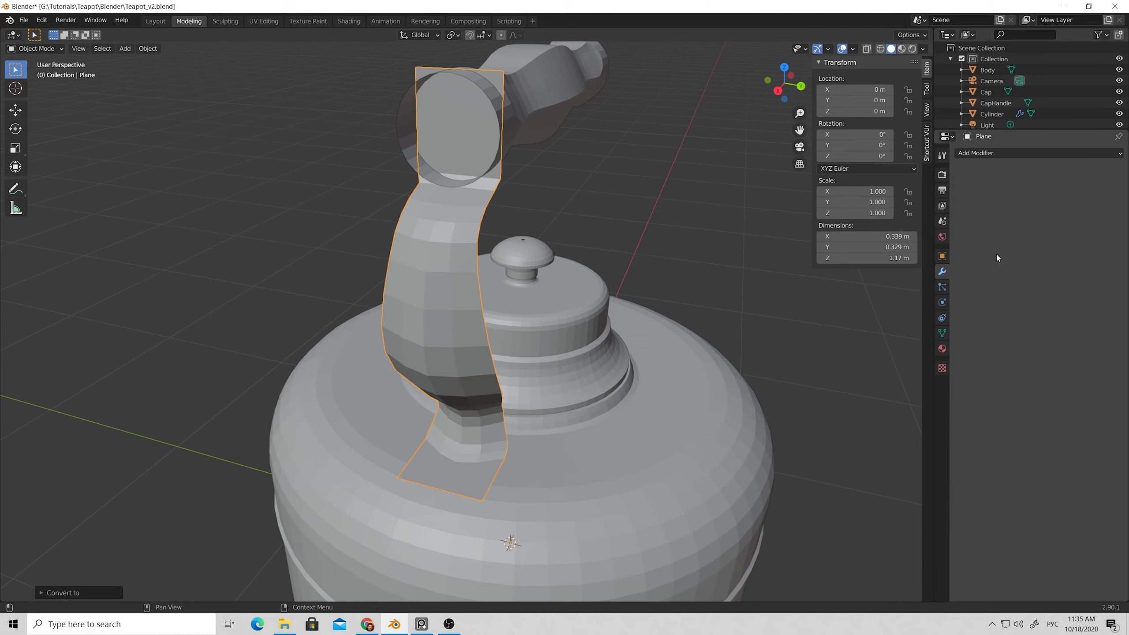
{"action": "middle_click_drag", "start_coordinate": [578, 275], "coordinate": [489, 278]}
{"action": "key", "text": "Tab"}
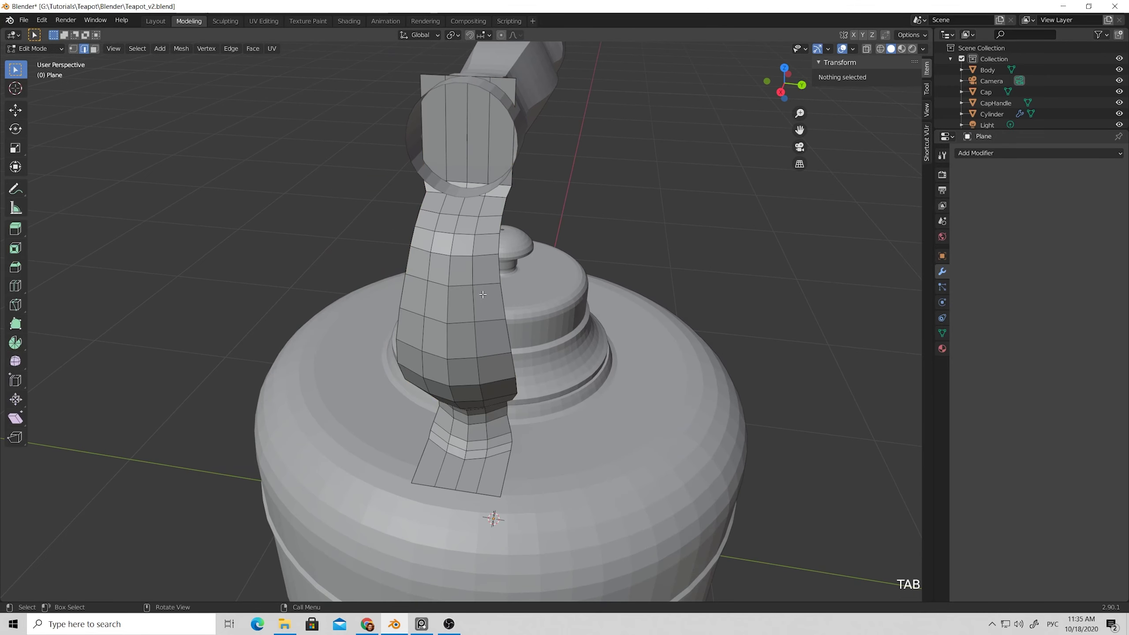
Apply Set Flow to the lengthwise edge loop along the strip and clear the selection.
{"action": "left_click", "coordinate": [446, 292], "text": "alt"}
{"action": "right_click_drag", "start_coordinate": [446, 295], "coordinate": [396, 380]}
{"action": "middle_click_drag", "start_coordinate": [453, 331], "coordinate": [400, 291]}
{"action": "left_click", "coordinate": [395, 318]}
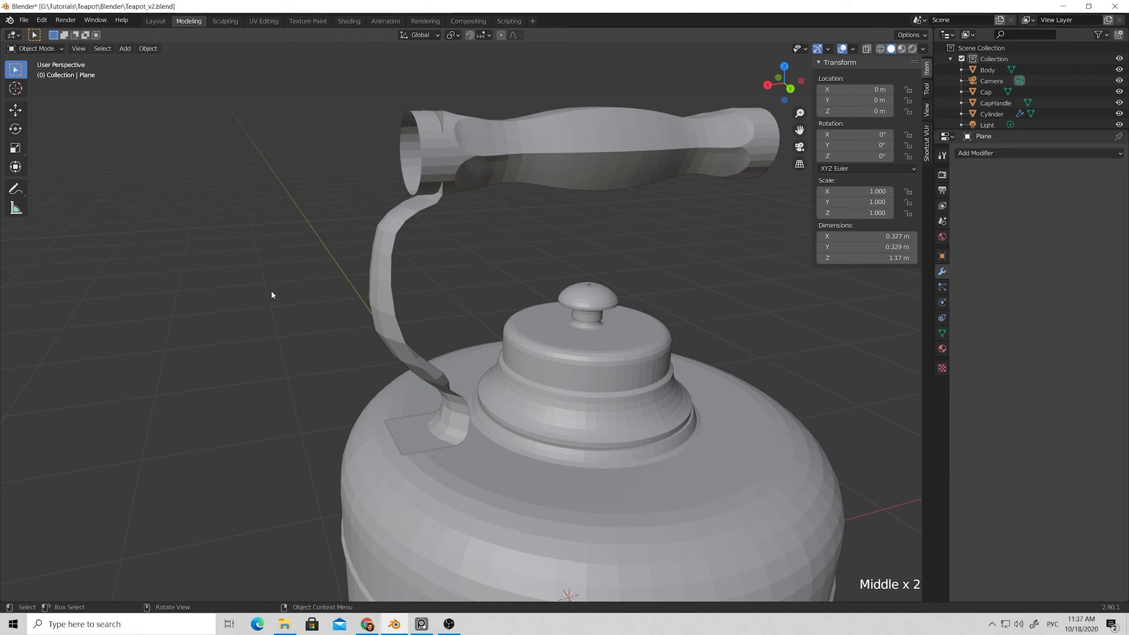
Select the bracket strip in Object Mode and reopen its mesh in Edit Mode.
{"action": "middle_click_drag", "start_coordinate": [330, 292], "coordinate": [356, 291], "text": "alt"}
{"action": "middle_click_drag", "start_coordinate": [605, 247], "coordinate": [560, 275]}
{"action": "left_click", "coordinate": [467, 263]}
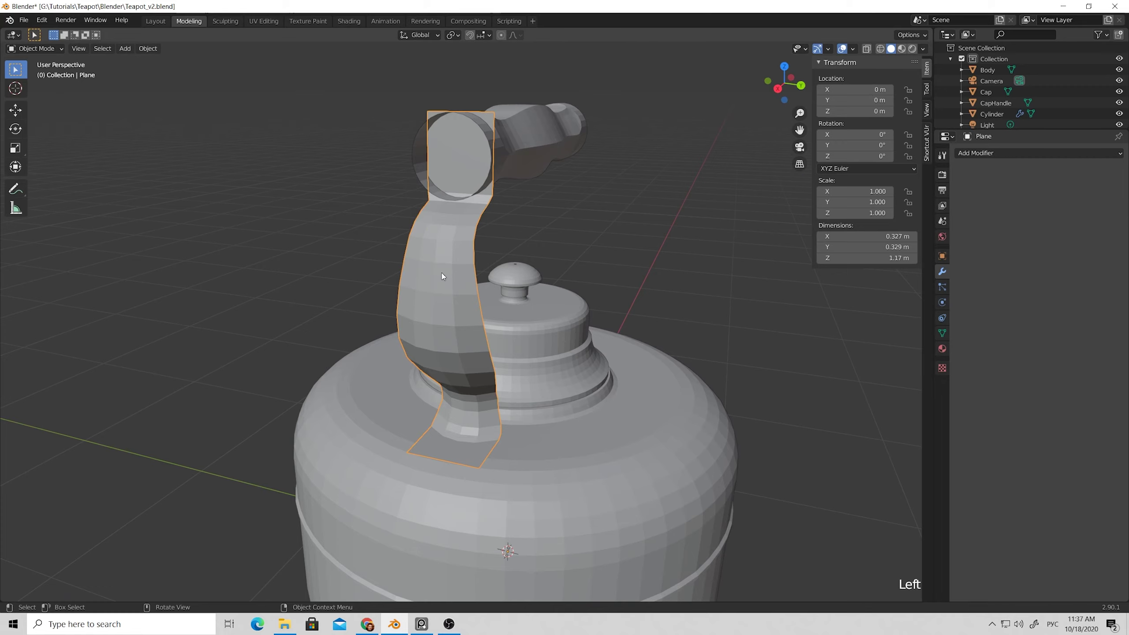
{"action": "key", "text": "Tab"}
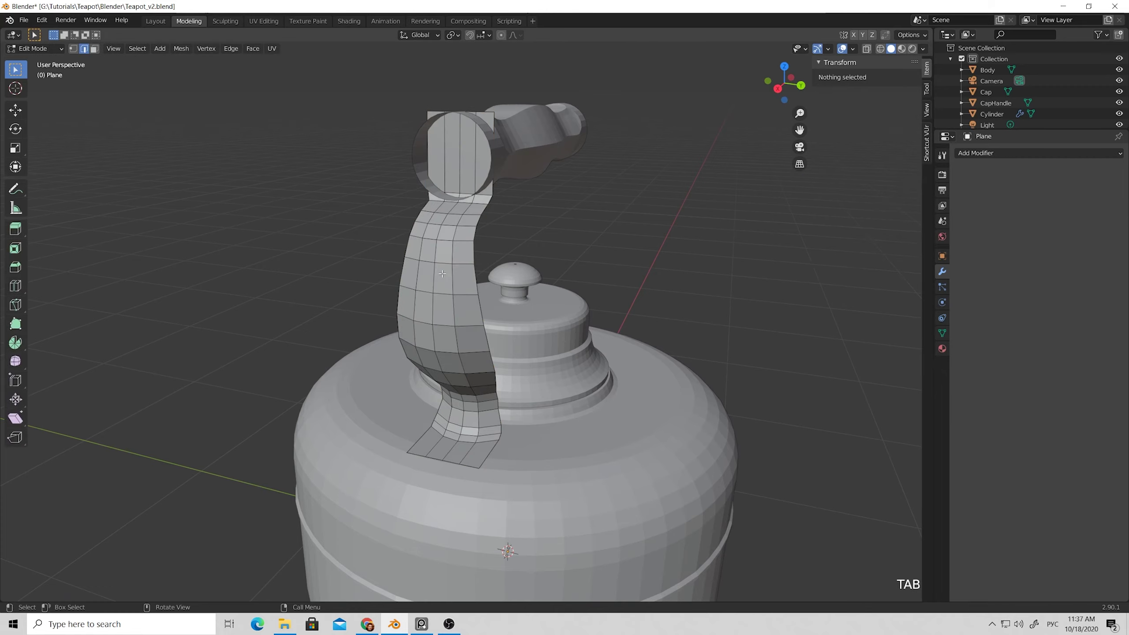
Select the strip's vertices from the upper bend down to the neck, scale them along Y to about 0.8, and clear the selection.
{"action": "middle_click_drag", "start_coordinate": [439, 273], "coordinate": [355, 213]}
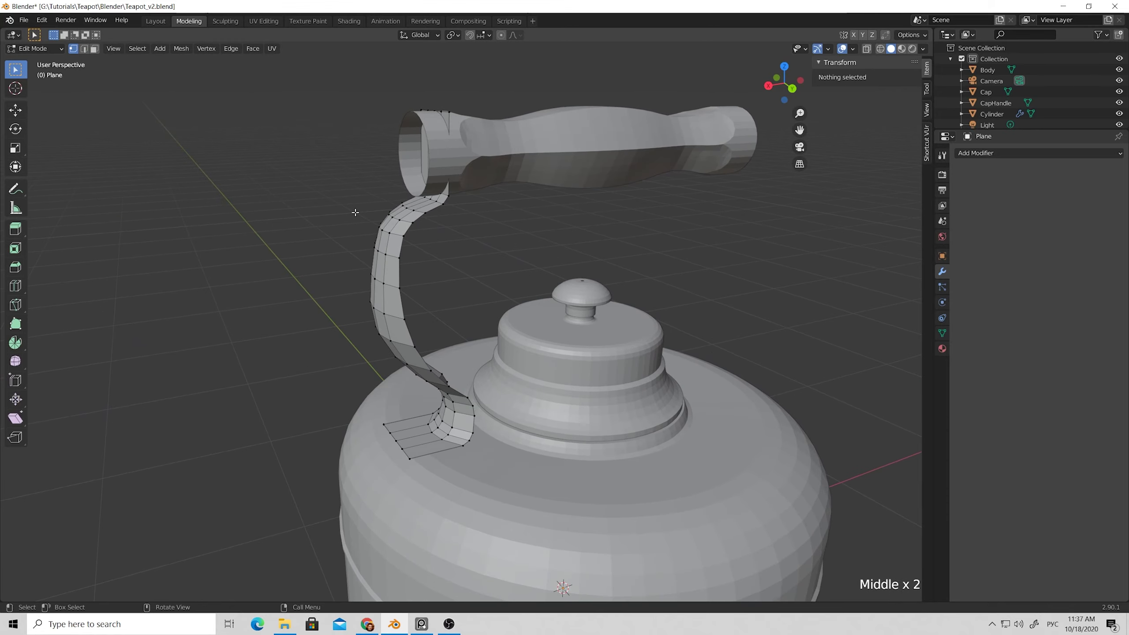
{"action": "left_click_drag", "start_coordinate": [355, 201], "coordinate": [431, 256]}
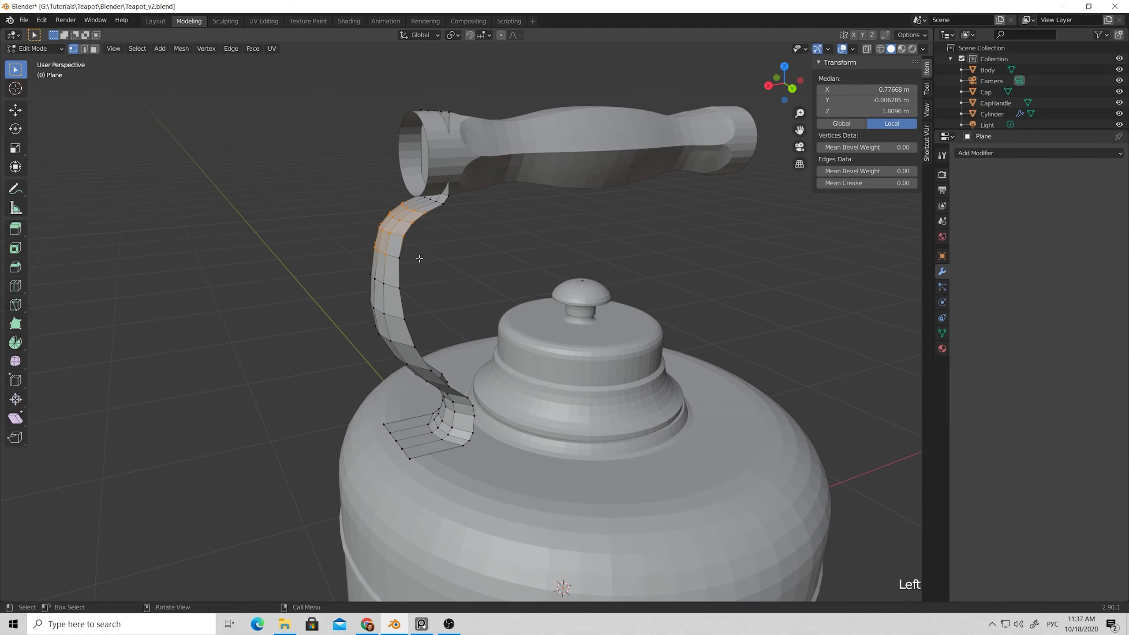
{"action": "left_click_drag", "start_coordinate": [342, 251], "coordinate": [420, 333], "text": "shift"}
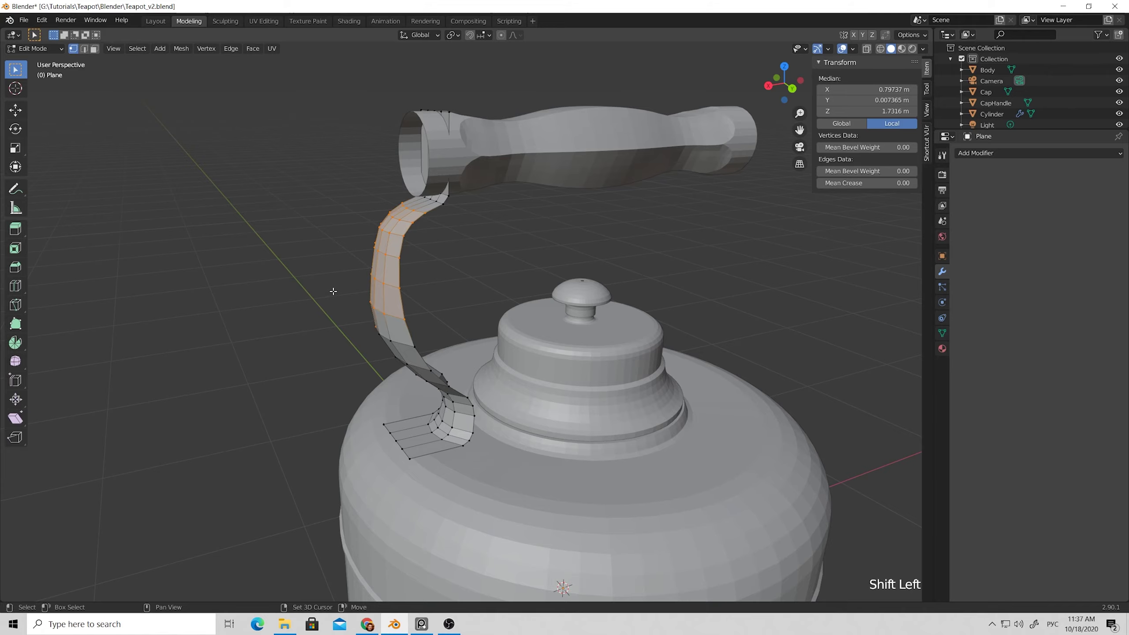
{"action": "left_click_drag", "start_coordinate": [349, 290], "coordinate": [439, 362], "text": "shift"}
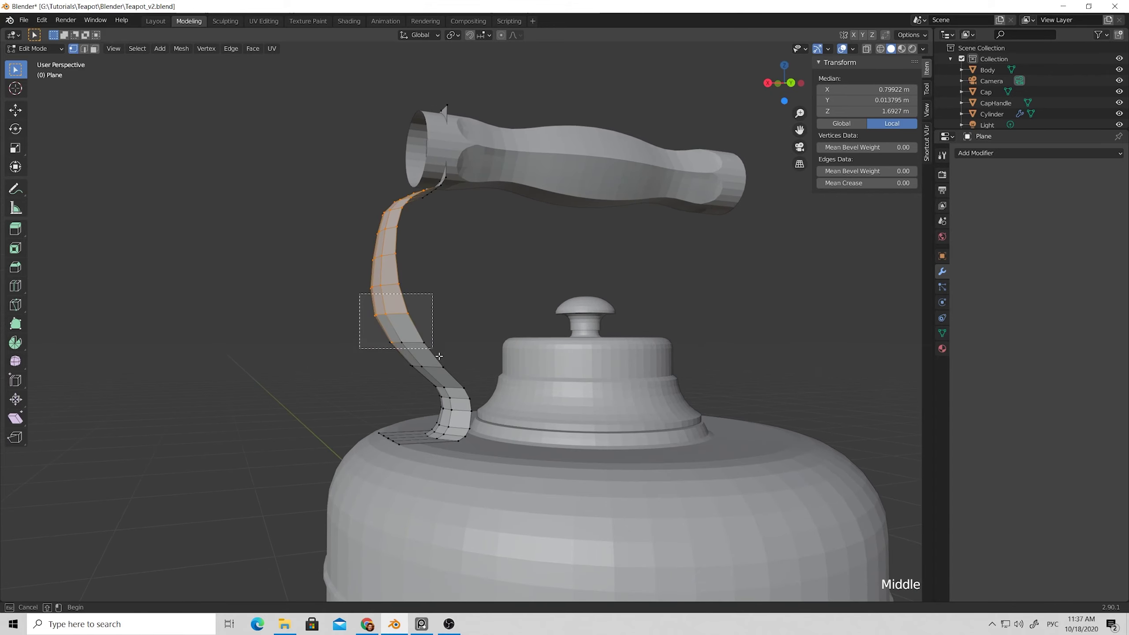
{"action": "left_click", "coordinate": [402, 329], "text": "shift"}
{"action": "middle_click_drag", "start_coordinate": [402, 328], "coordinate": [419, 340]}
{"action": "left_click_drag", "start_coordinate": [380, 307], "coordinate": [526, 412], "text": "shift"}
{"action": "middle_click_drag", "start_coordinate": [478, 333], "coordinate": [416, 314]}
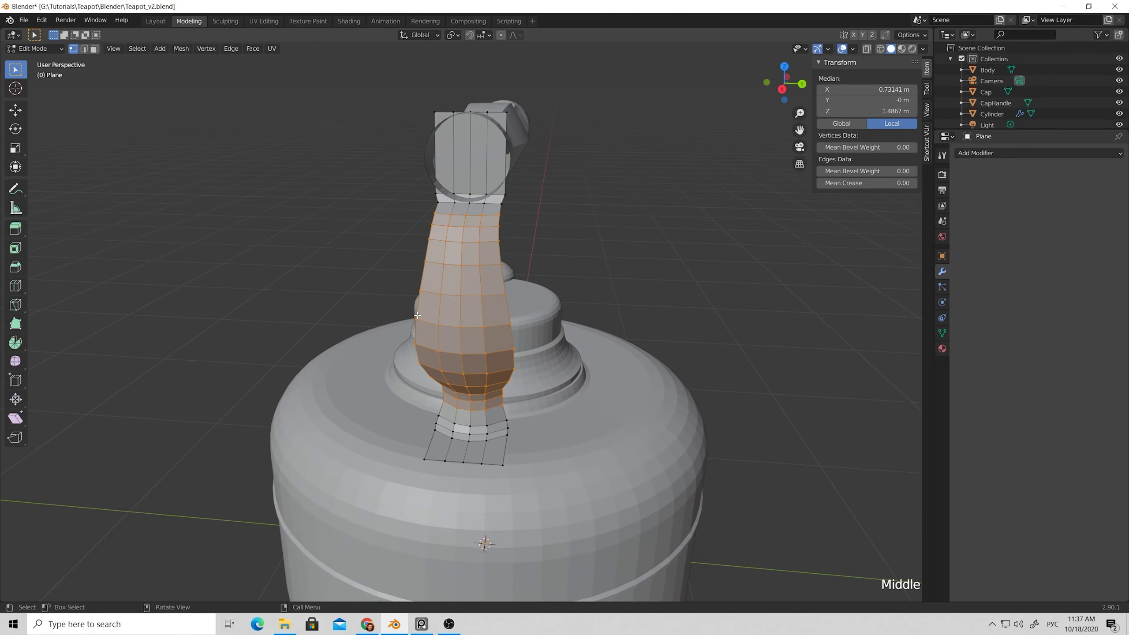
{"action": "key", "text": "s"}
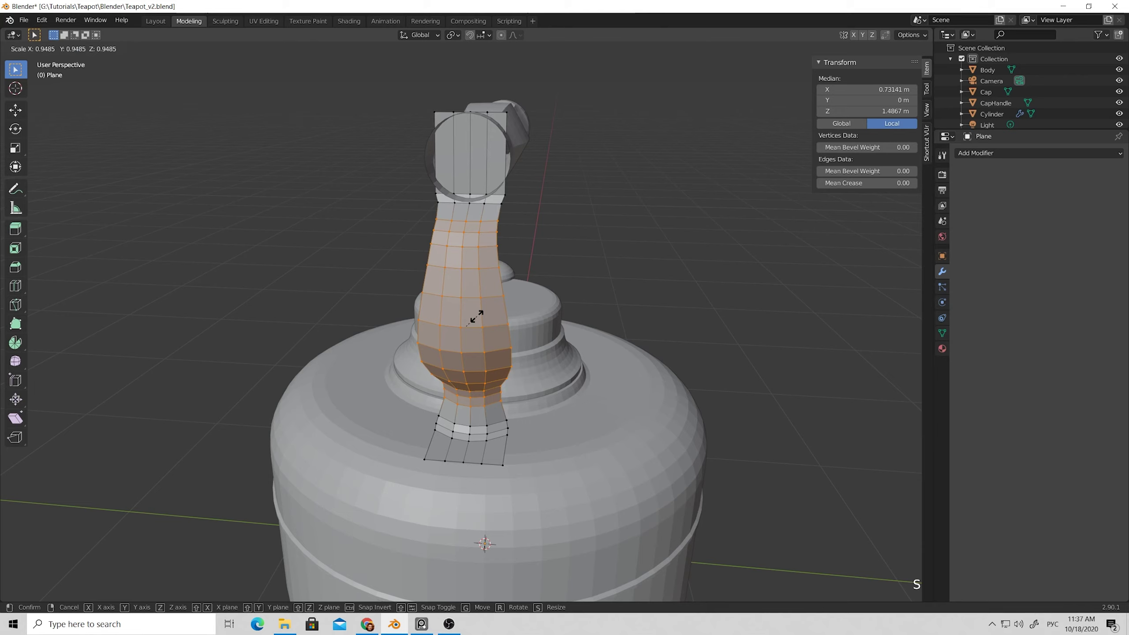
{"action": "key", "text": "y"}
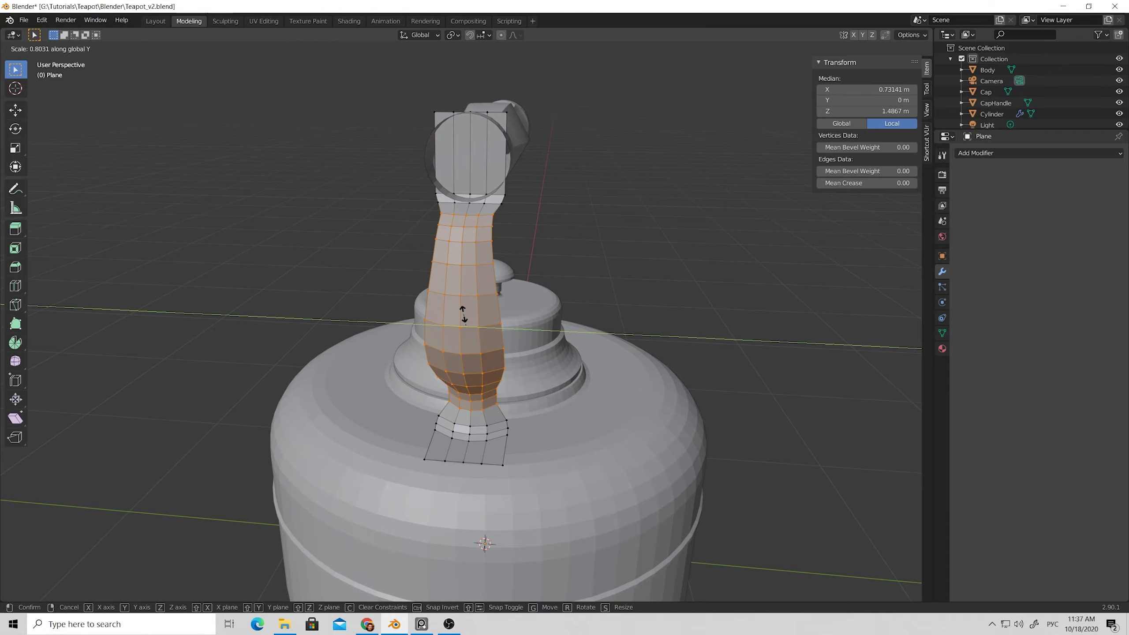
{"action": "left_click", "coordinate": [464, 314]}
{"action": "middle_click_drag", "start_coordinate": [465, 314], "coordinate": [474, 337]}
{"action": "left_click", "coordinate": [460, 288]}
Apply Set Flow to the row of cross edges at the strip's lower neck and clear the selection.
{"action": "scroll", "coordinate": [455, 289], "scroll_direction": "down", "scroll_amount": 1}
{"action": "scroll", "coordinate": [488, 431], "scroll_direction": "up", "scroll_amount": 4}
{"action": "scroll", "coordinate": [478, 415], "scroll_direction": "up", "scroll_amount": 1}
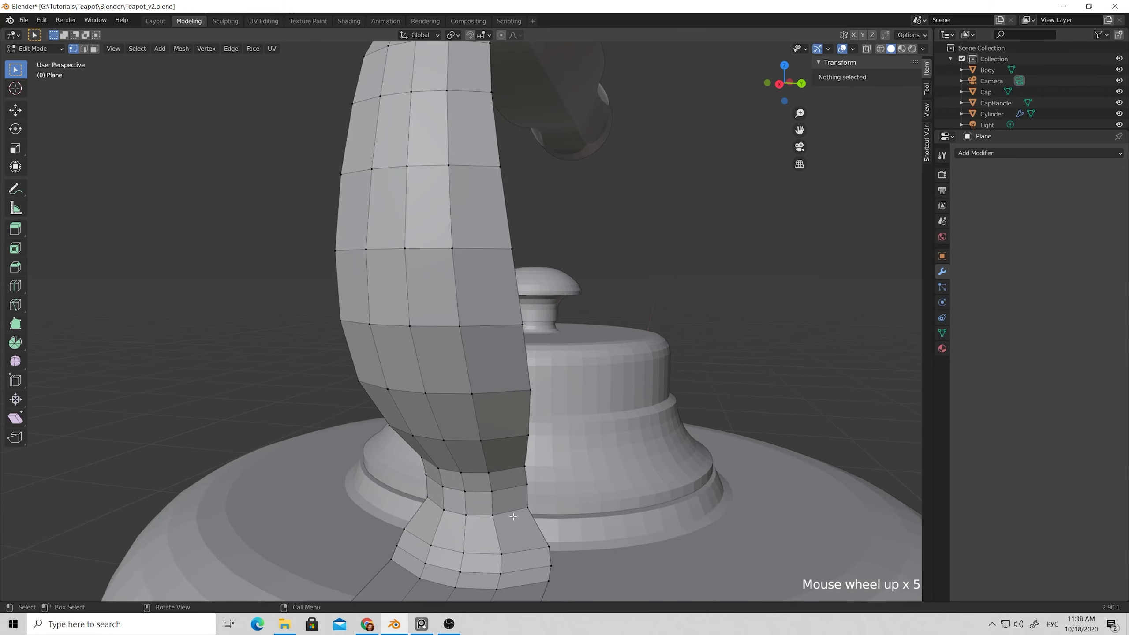
{"action": "key", "text": "2"}
{"action": "left_click", "coordinate": [511, 516]}
{"action": "left_click", "coordinate": [512, 516], "text": "alt"}
{"action": "right_click", "coordinate": [508, 516]}
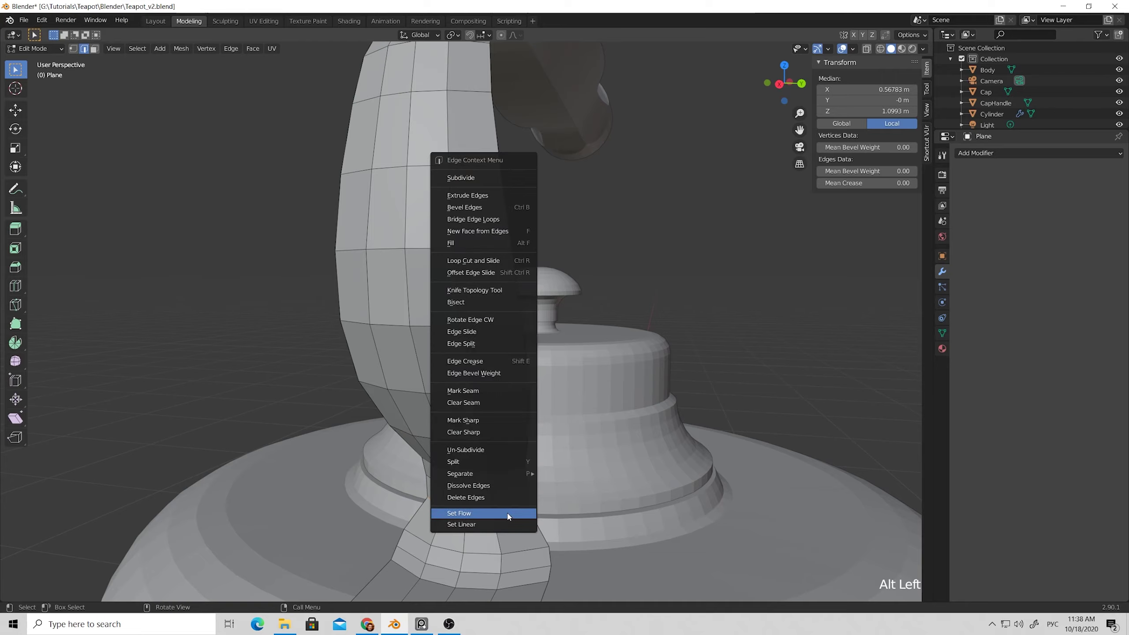
{"action": "left_click", "coordinate": [507, 513]}
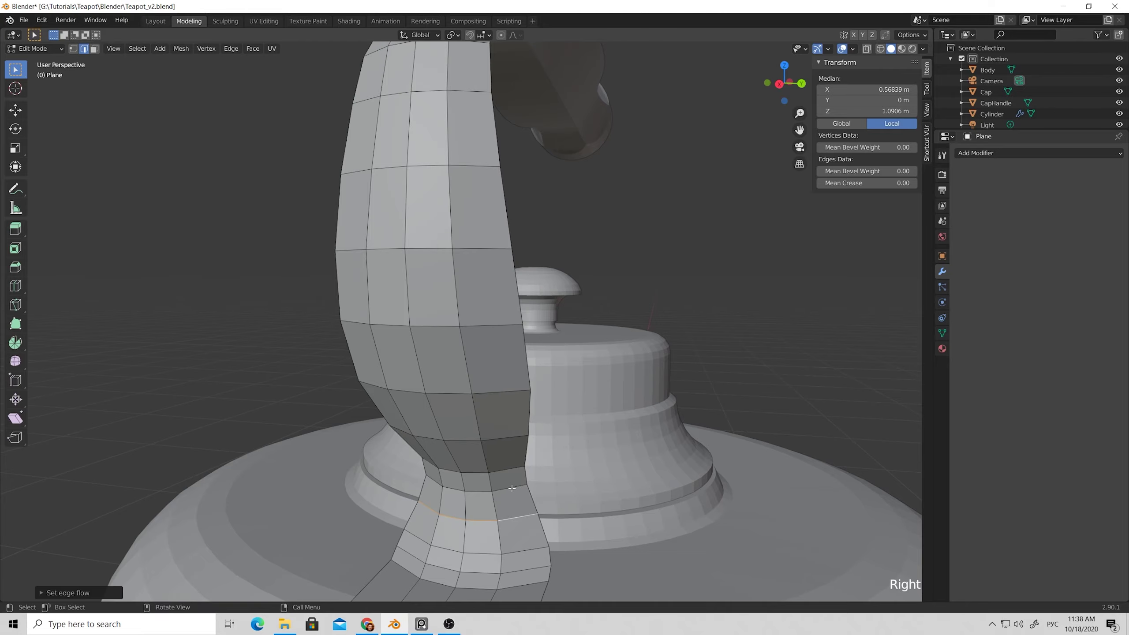
{"action": "scroll", "coordinate": [400, 463], "scroll_direction": "down", "scroll_amount": 2}
{"action": "left_click", "coordinate": [296, 369]}
Add a lengthwise edge loop near the strip's outer edge on the +Y side and apply Set Flow to it.
{"action": "middle_click_drag", "start_coordinate": [295, 370], "coordinate": [309, 416]}
{"action": "scroll", "coordinate": [430, 261], "scroll_direction": "up", "scroll_amount": 1}
{"action": "mouse_move", "coordinate": [430, 261]}
{"action": "middle_mouse_down"}
{"action": "mouse_move", "coordinate": [476, 156]}
{"action": "mouse_move", "coordinate": [563, 368]}
{"action": "mouse_move", "coordinate": [421, 249]}
{"action": "middle_mouse_up"}
{"action": "scroll", "coordinate": [477, 156], "scroll_direction": "down", "scroll_amount": 4}
{"action": "scroll", "coordinate": [476, 156], "scroll_direction": "up", "scroll_amount": 4}
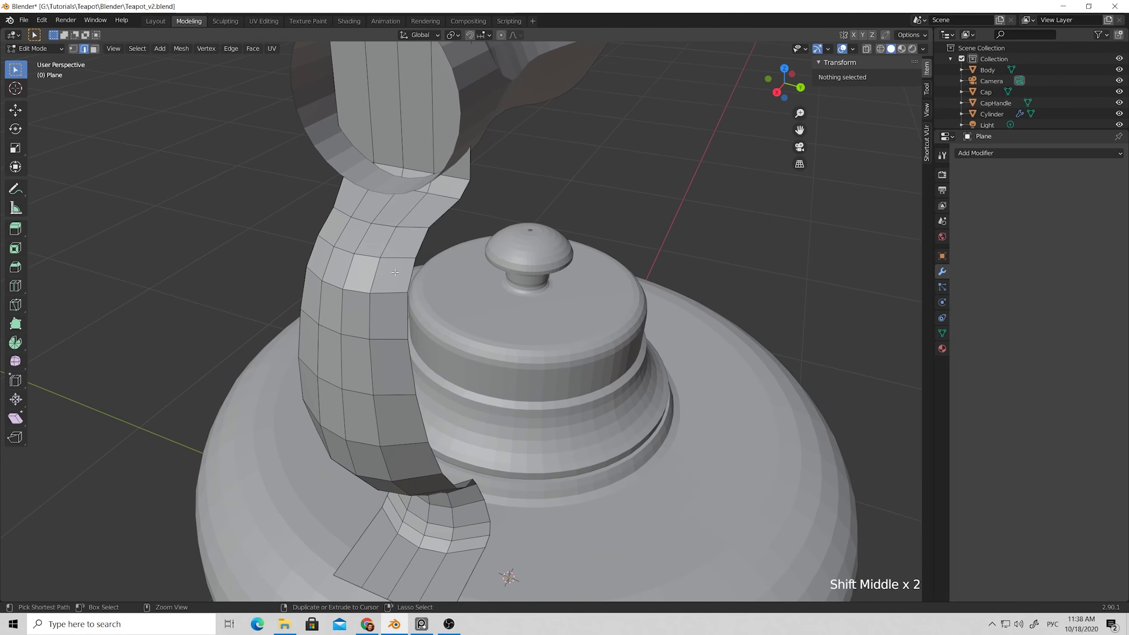
{"action": "key", "text": "ctrl+r"}
{"action": "left_click", "coordinate": [393, 269]}
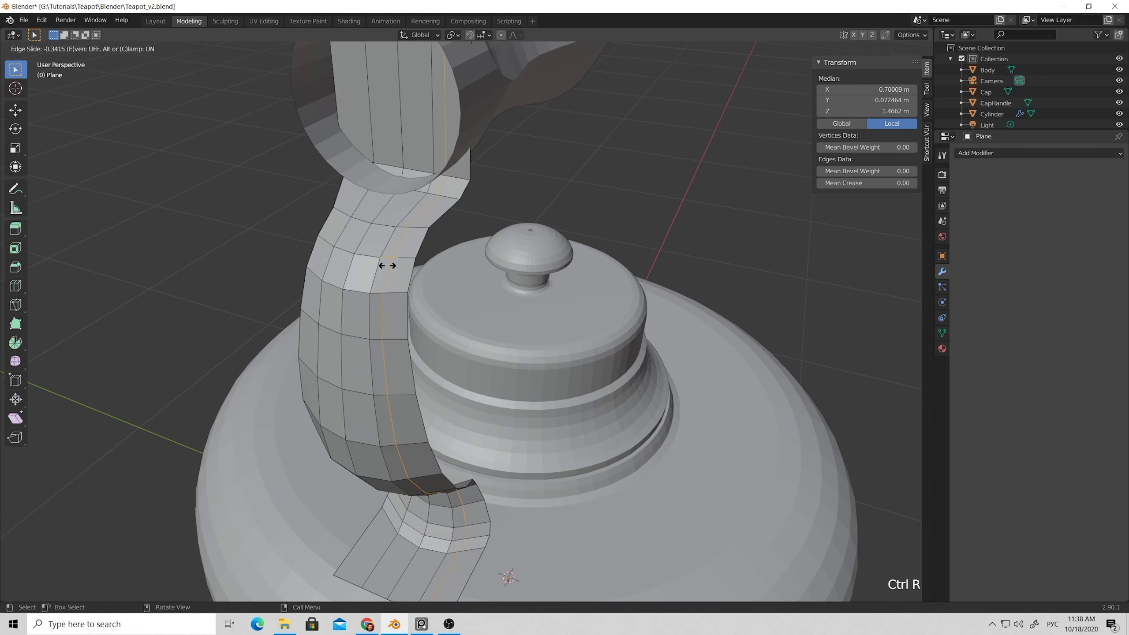
{"action": "left_click", "coordinate": [393, 266]}
{"action": "right_click", "coordinate": [396, 266]}
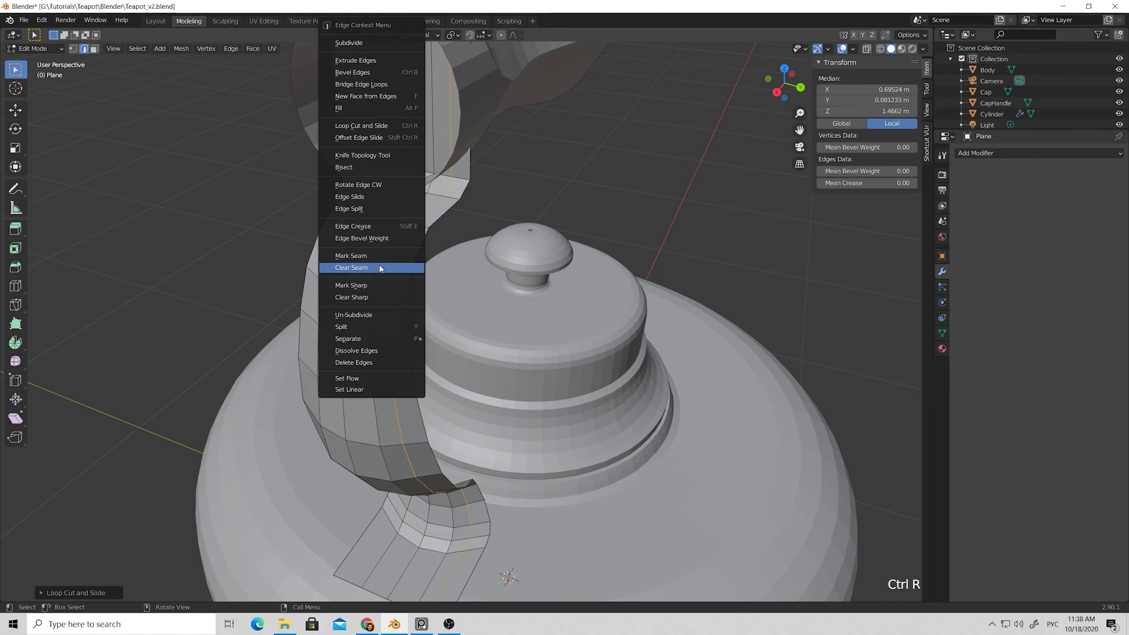
{"action": "right_click", "coordinate": [351, 378]}
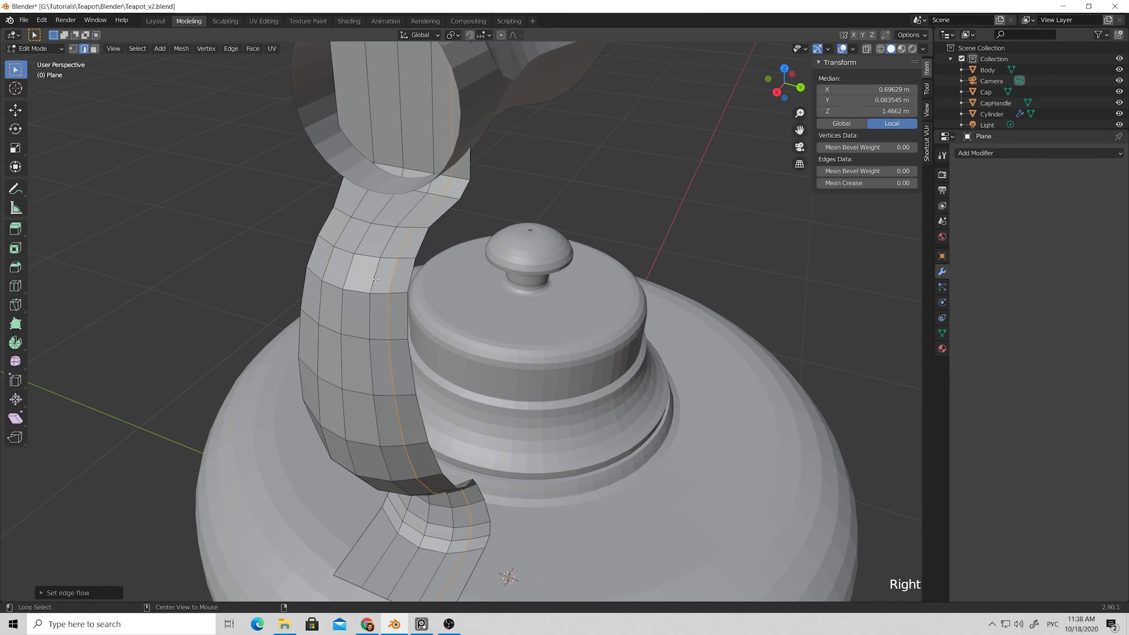
Apply Set Flow to the neighbouring lengthwise loop, and once more to the new outer loop.
{"action": "left_click", "coordinate": [375, 279], "text": "alt"}
{"action": "right_click", "coordinate": [338, 376]}
{"action": "right_click", "coordinate": [336, 375]}
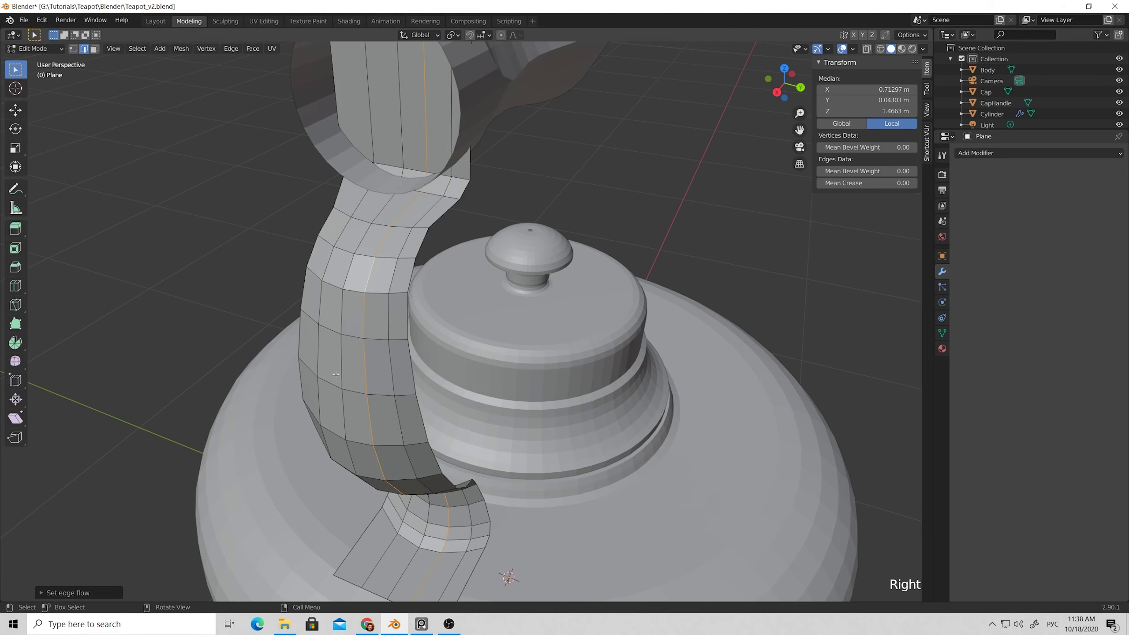
{"action": "left_click", "coordinate": [395, 289]}
{"action": "left_click", "coordinate": [391, 311], "text": "alt"}
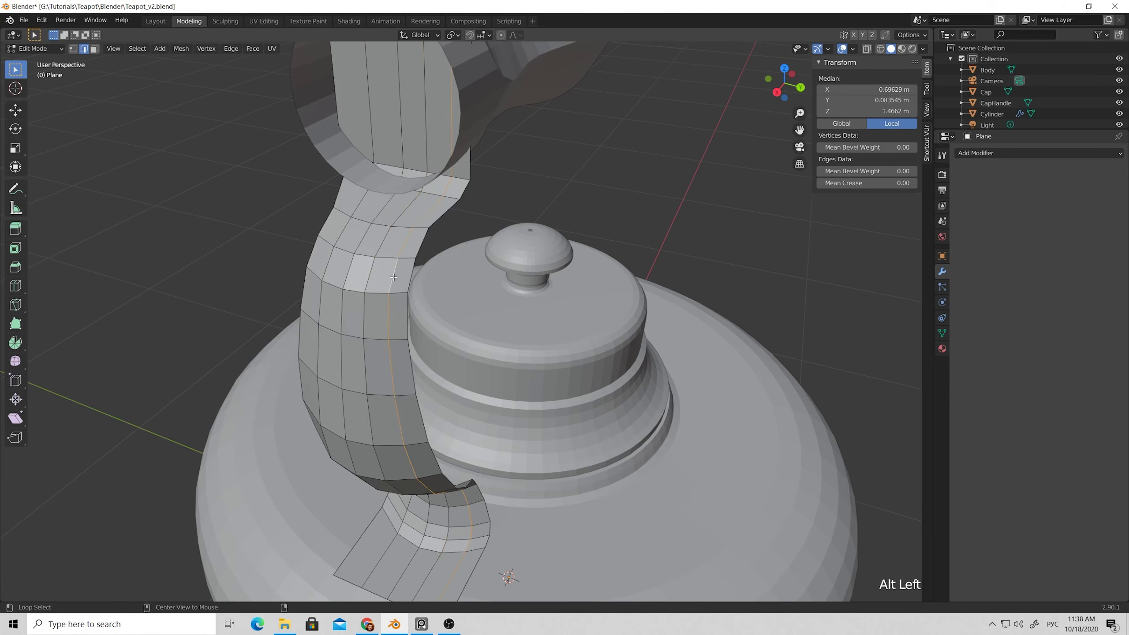
{"action": "right_click", "coordinate": [344, 378]}
{"action": "left_click", "coordinate": [344, 379]}
{"action": "left_click", "coordinate": [485, 226]}
{"action": "scroll", "coordinate": [466, 249], "scroll_direction": "down", "scroll_amount": 1}
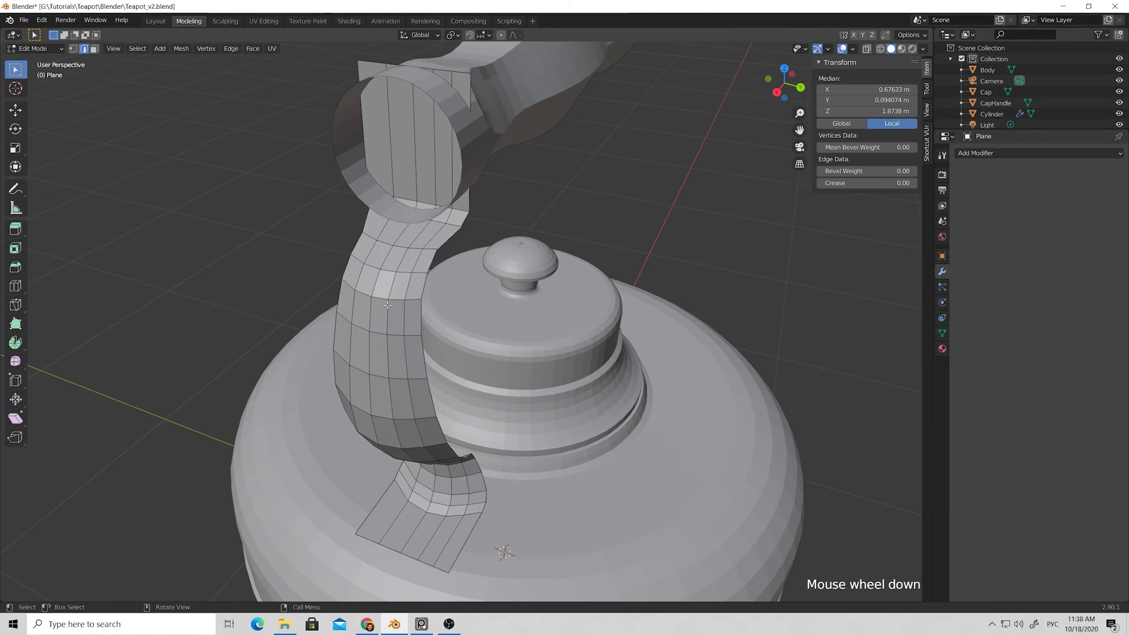
In the right orthographic view with X-ray on, select all faces of the strip's -Y half and delete them.
{"action": "middle_click_drag", "start_coordinate": [396, 318], "coordinate": [467, 275]}
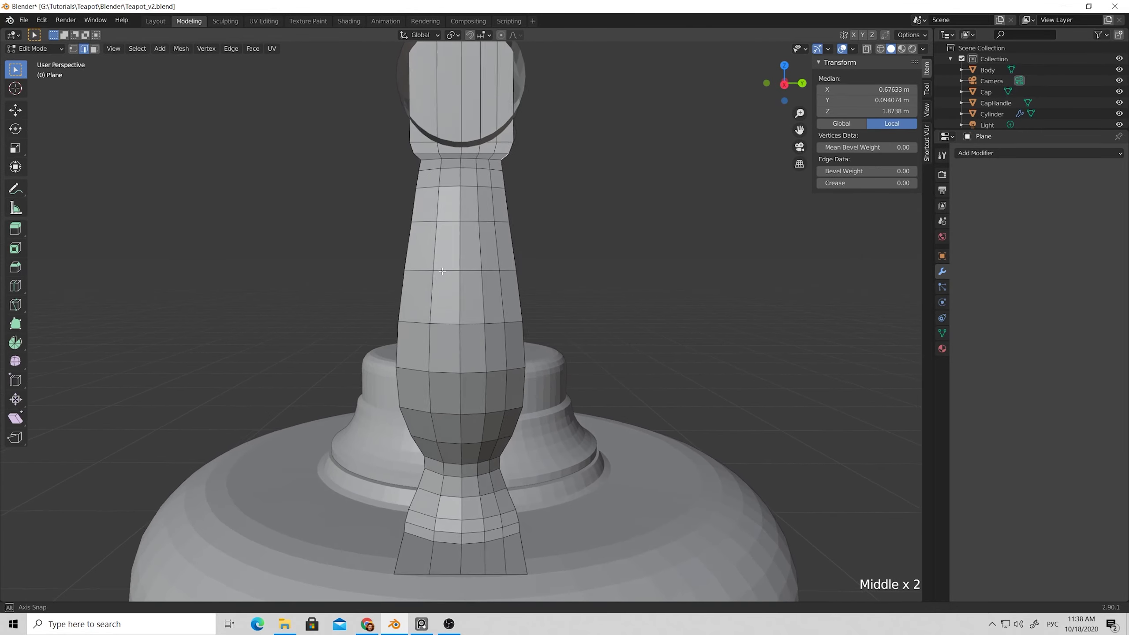
{"action": "scroll", "coordinate": [466, 276], "scroll_direction": "down", "scroll_amount": 1}
{"action": "left_click", "coordinate": [784, 84]}
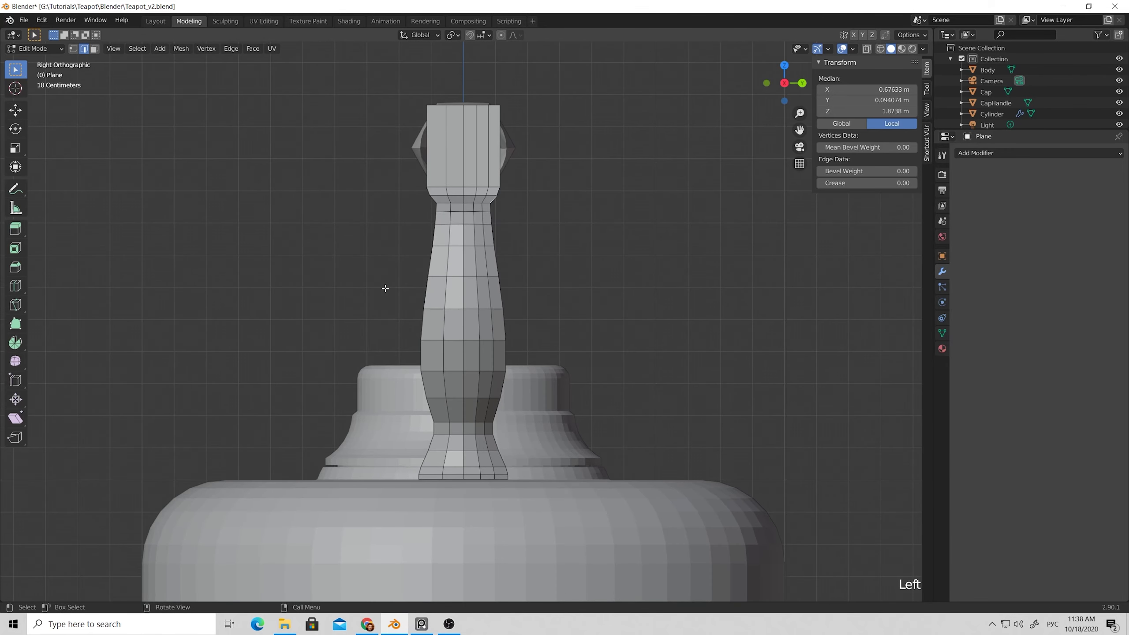
{"action": "key", "text": "3"}
{"action": "left_click_drag", "start_coordinate": [366, 76], "coordinate": [458, 506]}
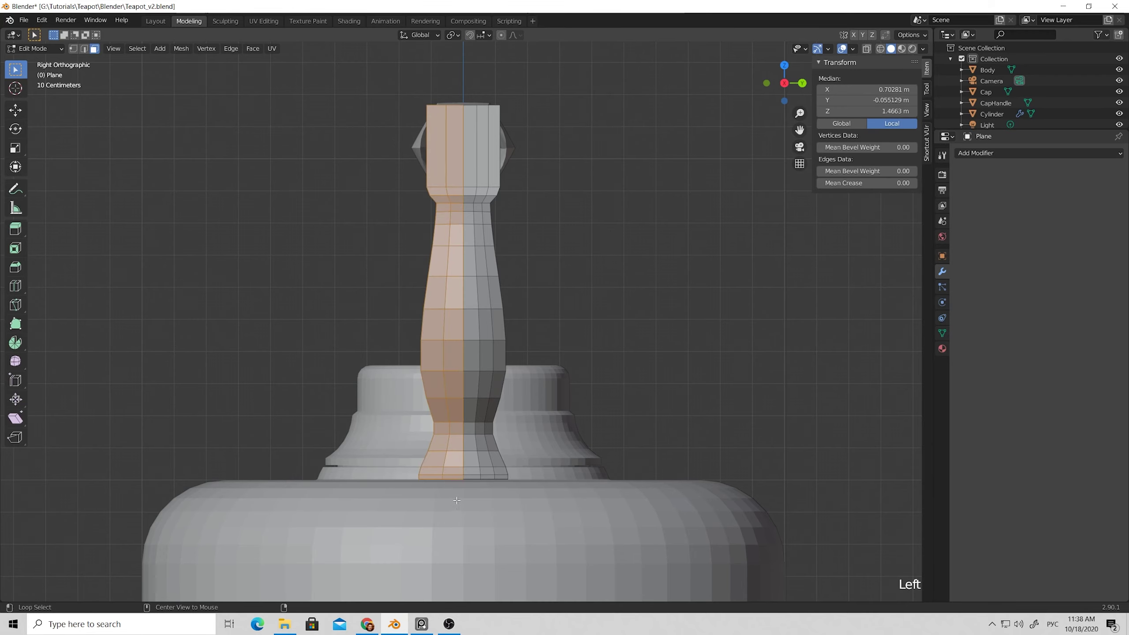
{"action": "key", "text": "alt+z"}
{"action": "left_click_drag", "start_coordinate": [354, 81], "coordinate": [456, 530]}
{"action": "left_click", "coordinate": [346, 210]}
{"action": "left_click_drag", "start_coordinate": [321, 74], "coordinate": [459, 525]}
{"action": "key", "text": "x"}
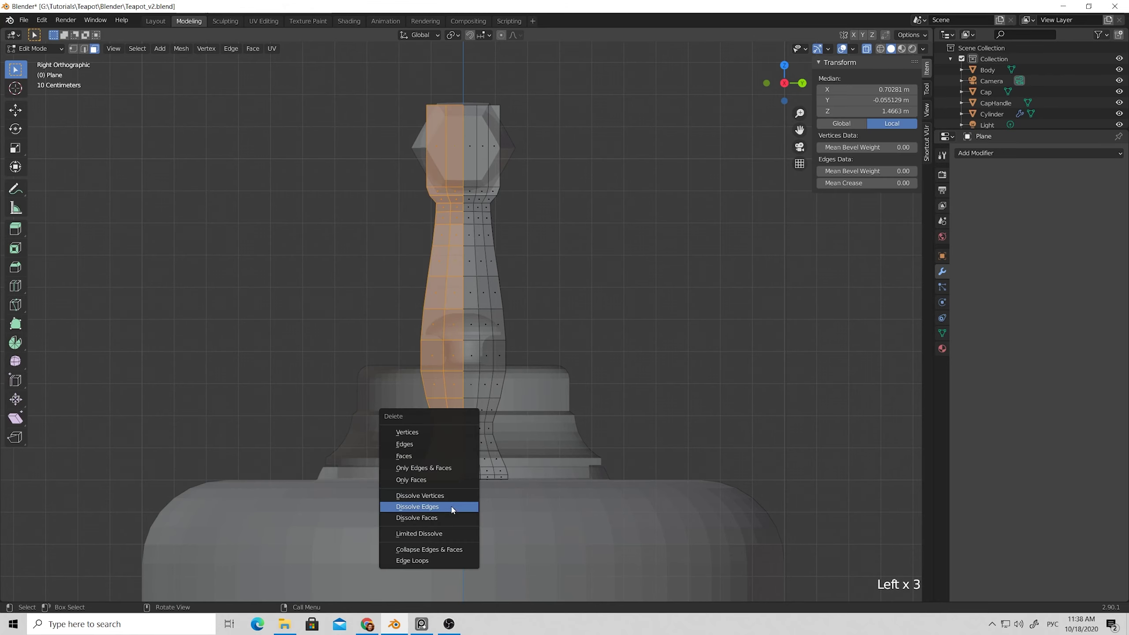
{"action": "left_click", "coordinate": [415, 457]}
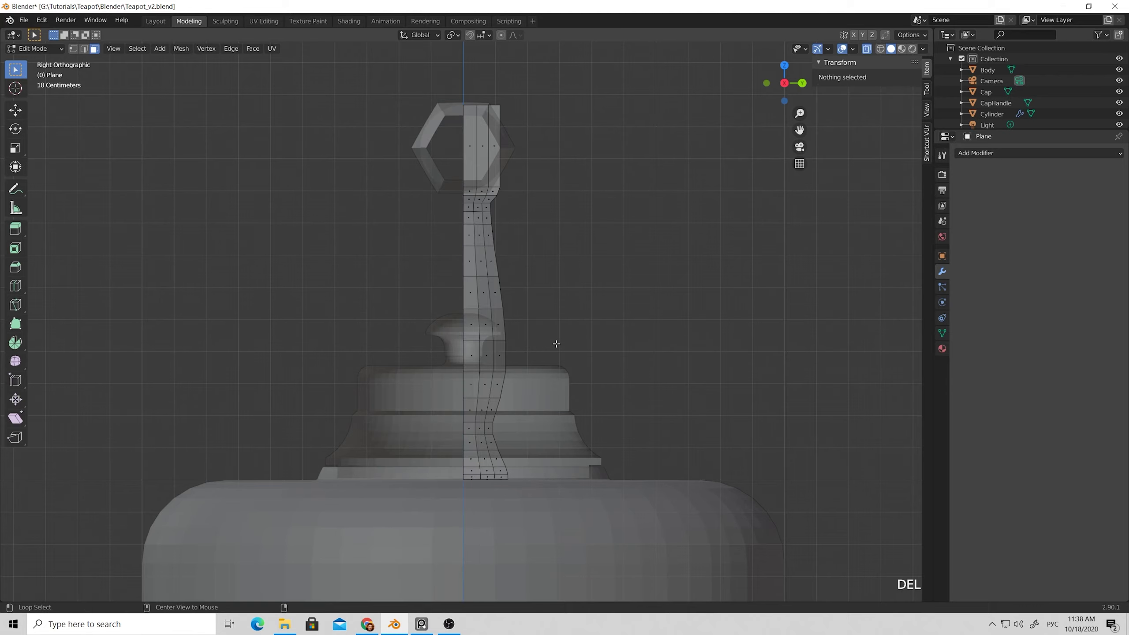
Turn off X-ray and add a Mirror modifier to the half strip, mirroring across the Y axis only.
{"action": "key", "text": "alt+z"}
{"action": "middle_click_drag", "start_coordinate": [554, 343], "coordinate": [526, 380]}
{"action": "left_click", "coordinate": [1022, 153]}
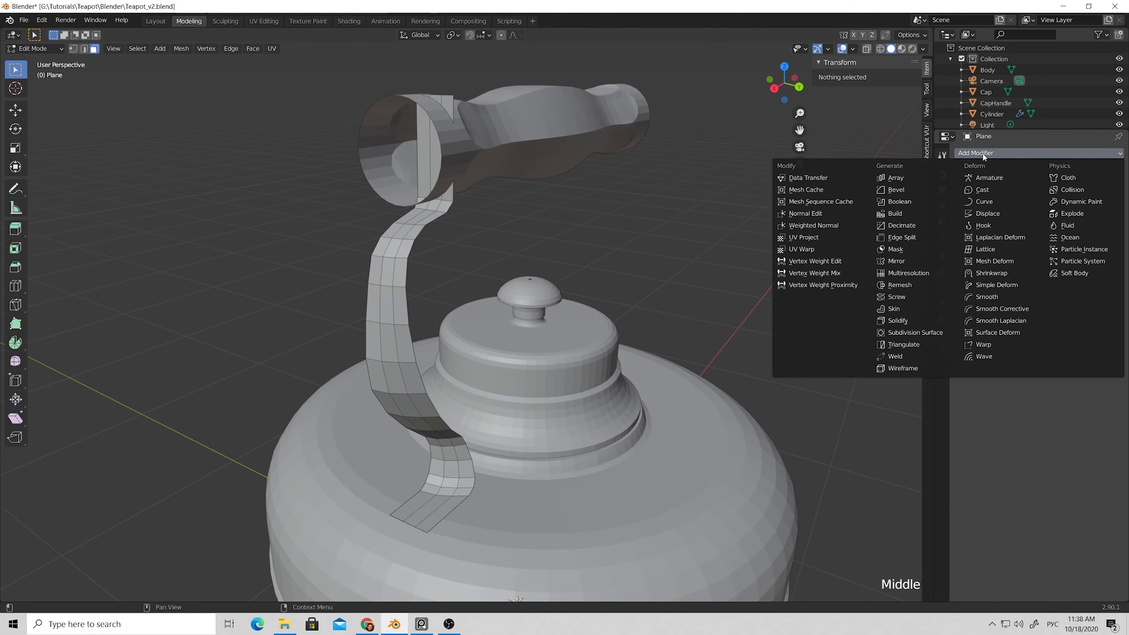
{"action": "left_click", "coordinate": [896, 261]}
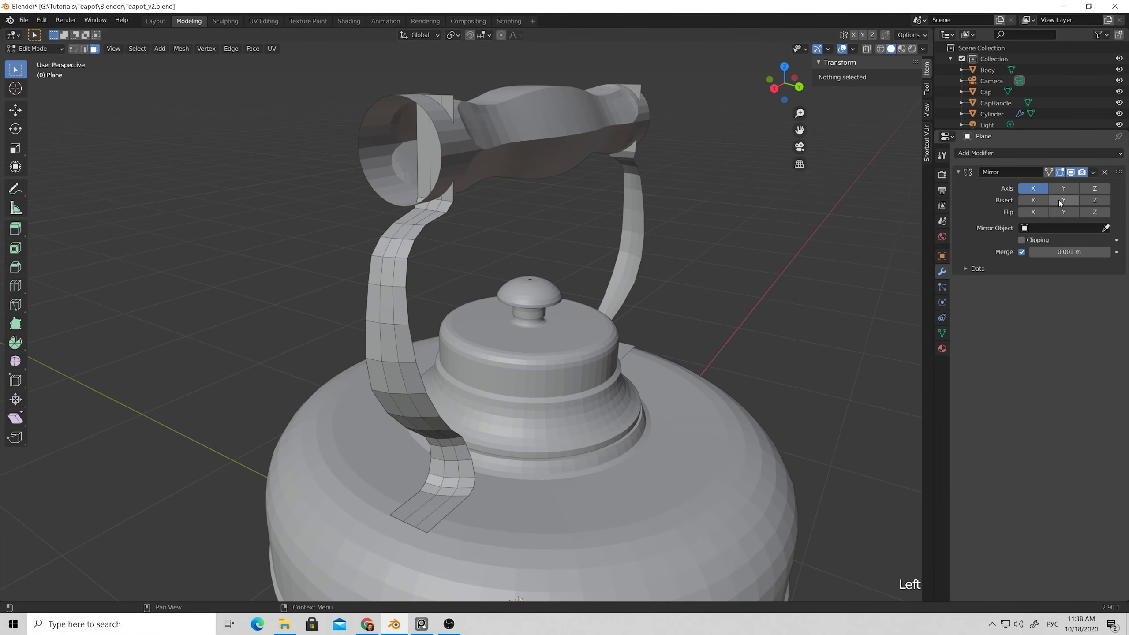
{"action": "left_click", "coordinate": [1036, 189]}
{"action": "left_click", "coordinate": [1061, 188]}
{"action": "middle_click_drag", "start_coordinate": [660, 252], "coordinate": [434, 180]}
{"action": "key", "text": "Tab"}
{"action": "key", "text": "Tab"}
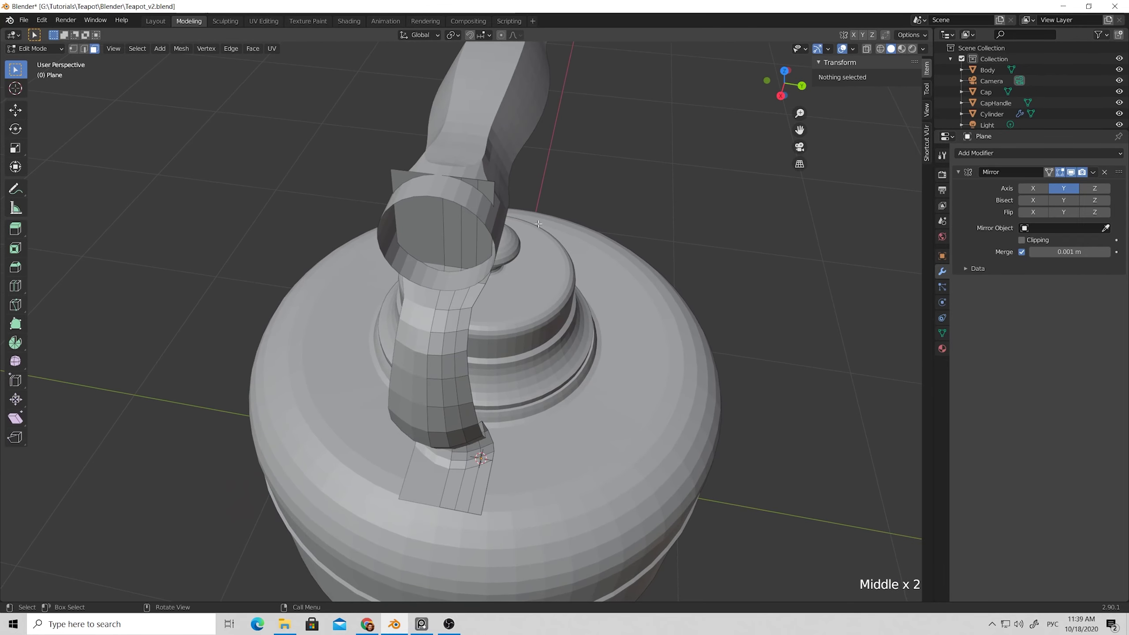
Return to Object Mode, duplicate the handle in place and rename the copy "Halper".
{"action": "scroll", "coordinate": [538, 224], "scroll_direction": "up", "scroll_amount": 3}
{"action": "middle_click_drag", "start_coordinate": [539, 224], "coordinate": [531, 122]}
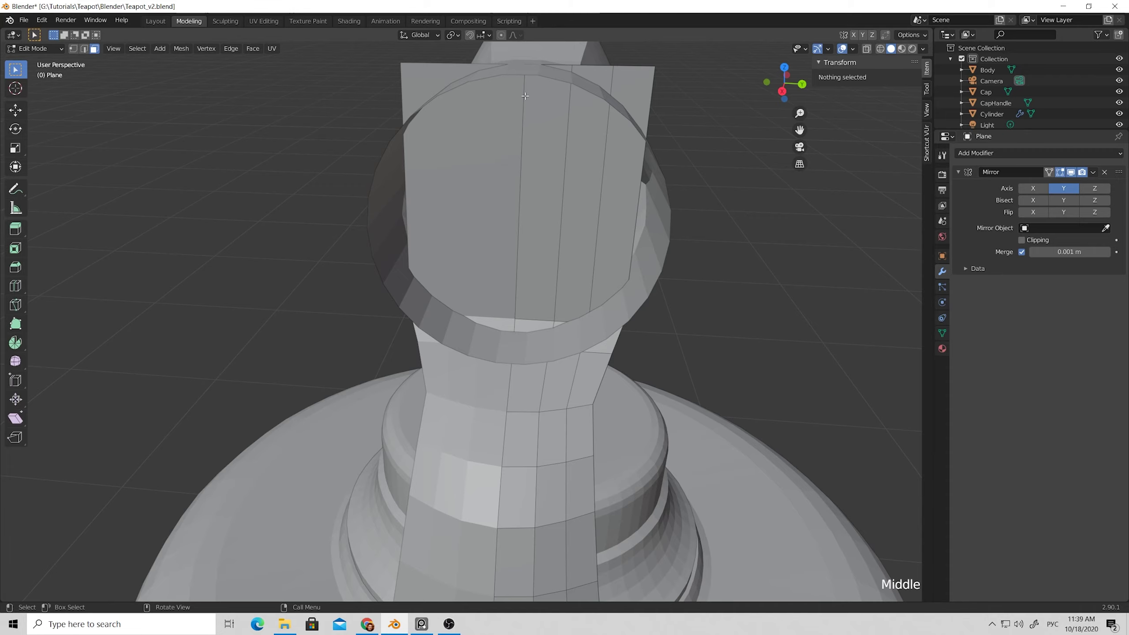
{"action": "scroll", "coordinate": [592, 149], "scroll_direction": "down", "scroll_amount": 2}
{"action": "middle_click_drag", "start_coordinate": [592, 149], "coordinate": [520, 199]}
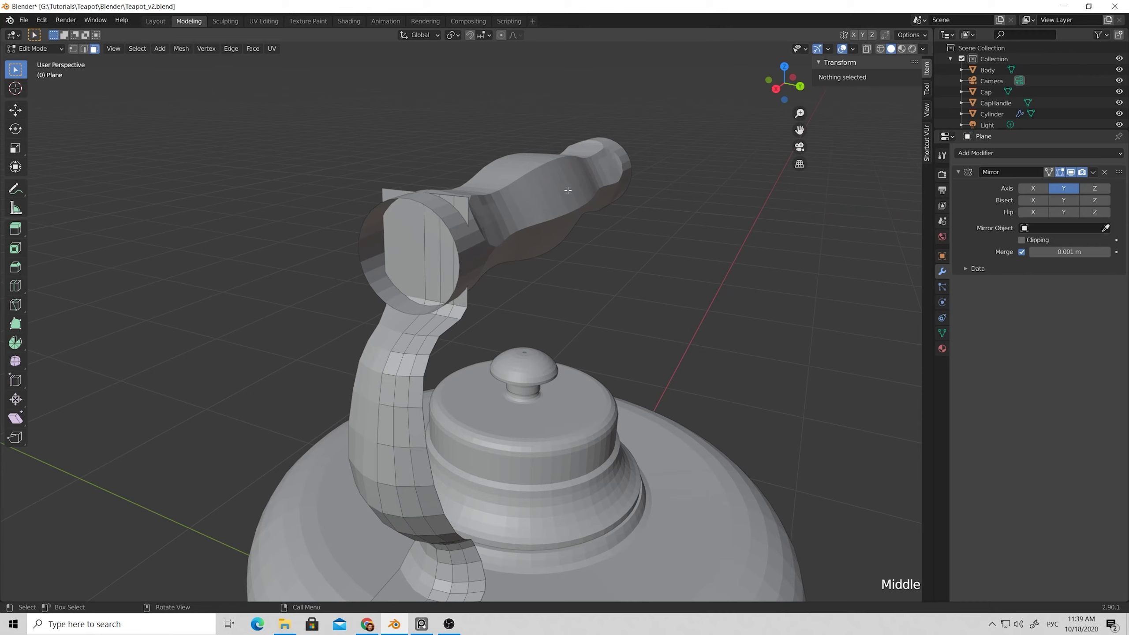
{"action": "key", "text": "Tab"}
{"action": "left_click", "coordinate": [552, 213]}
{"action": "left_click", "coordinate": [550, 212]}
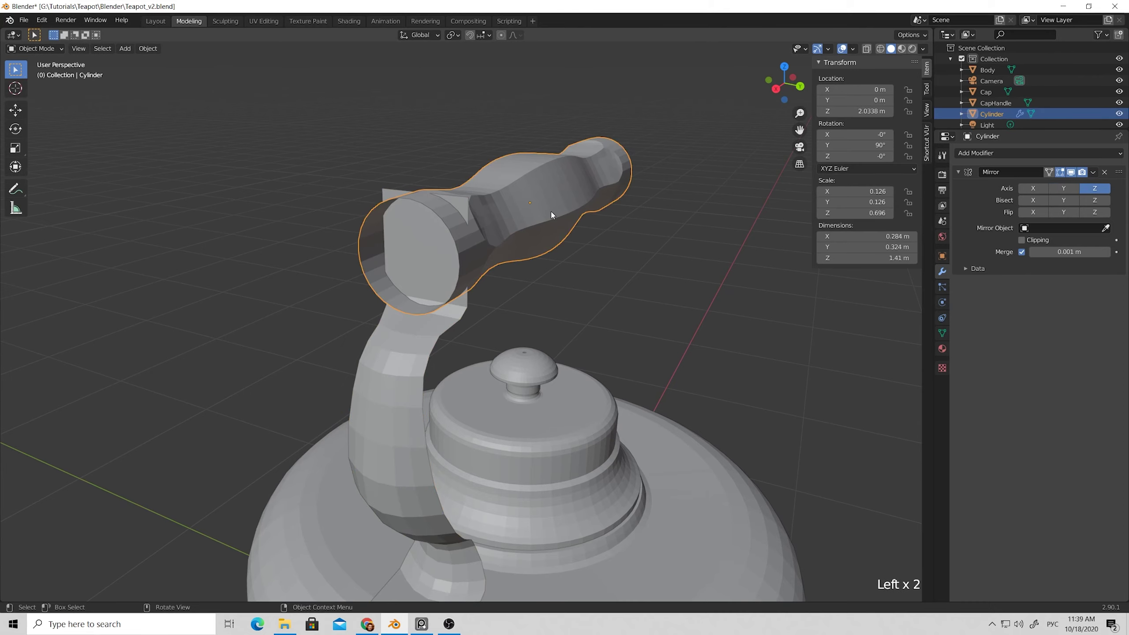
{"action": "scroll", "coordinate": [995, 113], "scroll_direction": "down", "scroll_amount": 2}
{"action": "double_click", "coordinate": [993, 108]}
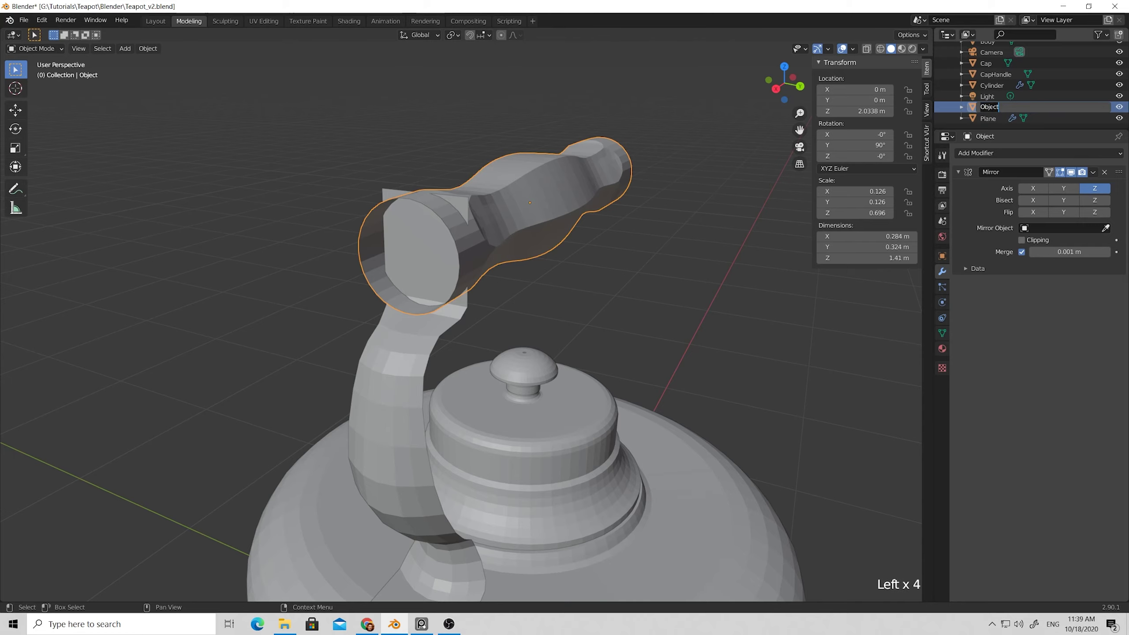
{"action": "type", "text": "Hal"}
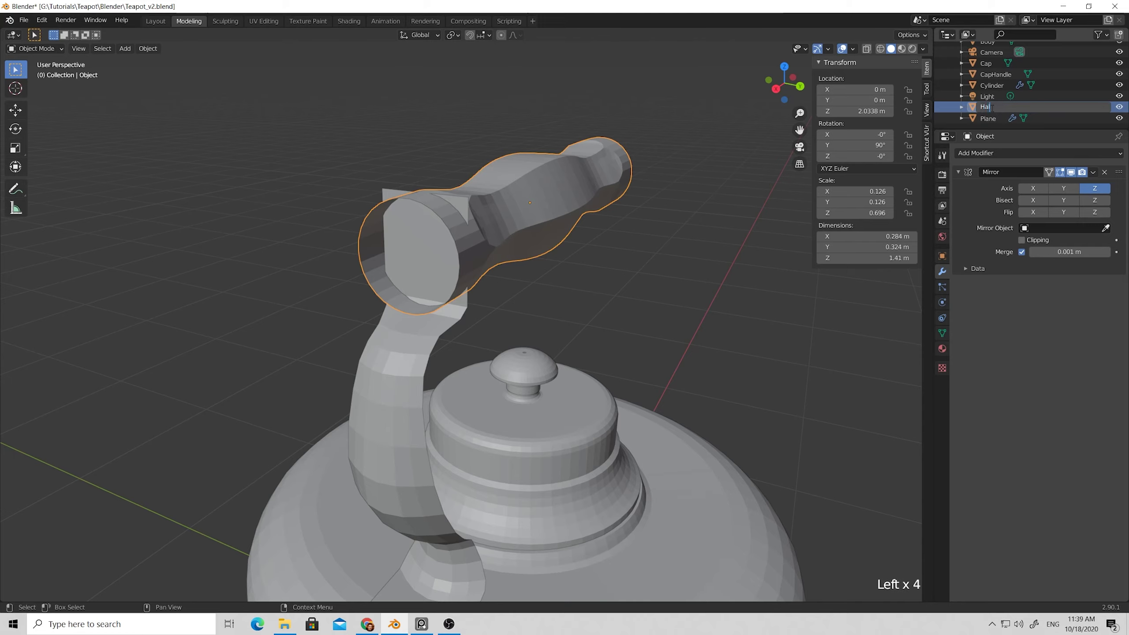
{"action": "type", "text": "per"}
{"action": "key", "text": "Return"}
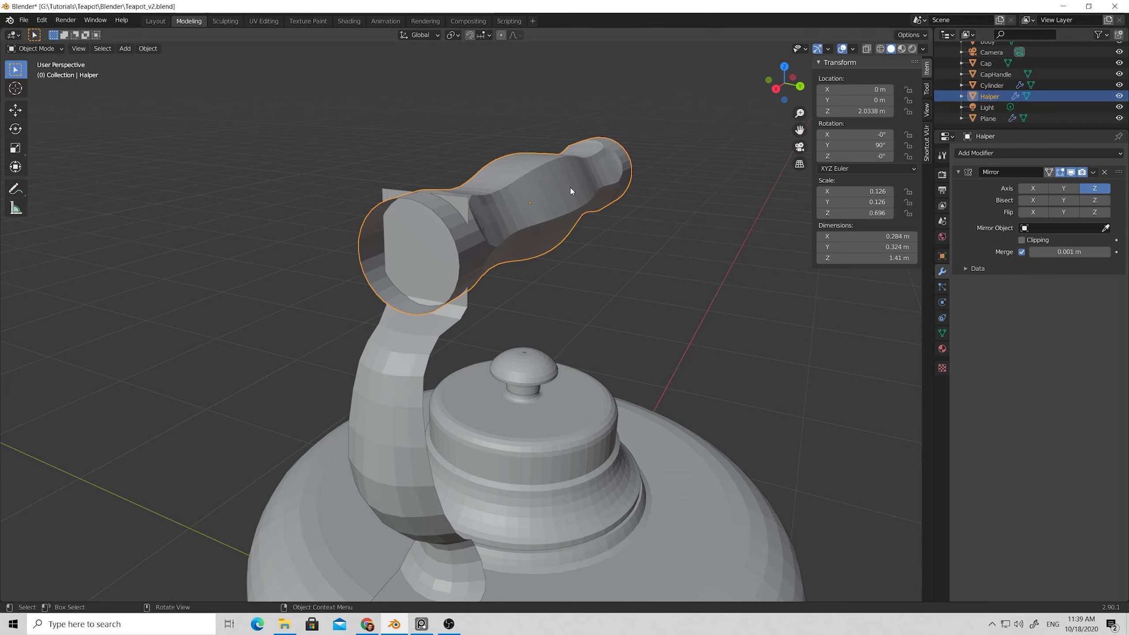
Scale the Halper copy down uniformly in two passes to about 0.113 in X and Y and 0.625 in Z.
{"action": "key", "text": "s"}
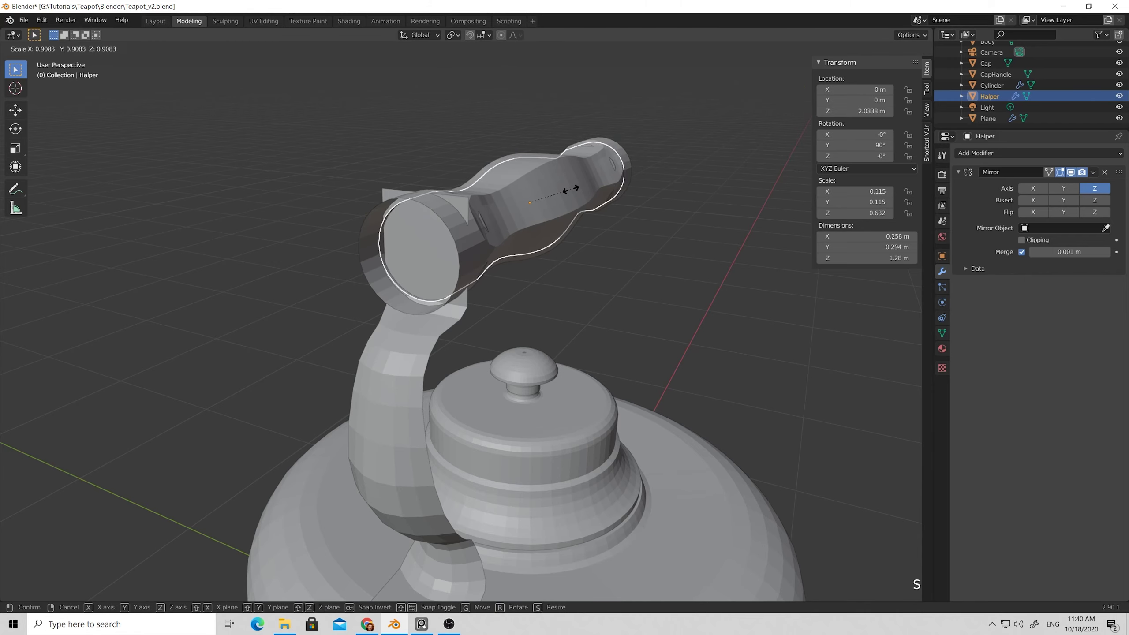
{"action": "left_click", "coordinate": [571, 189]}
{"action": "middle_click_drag", "start_coordinate": [571, 189], "coordinate": [538, 218]}
{"action": "scroll", "coordinate": [565, 198], "scroll_direction": "up", "scroll_amount": 2}
{"action": "key", "text": "s"}
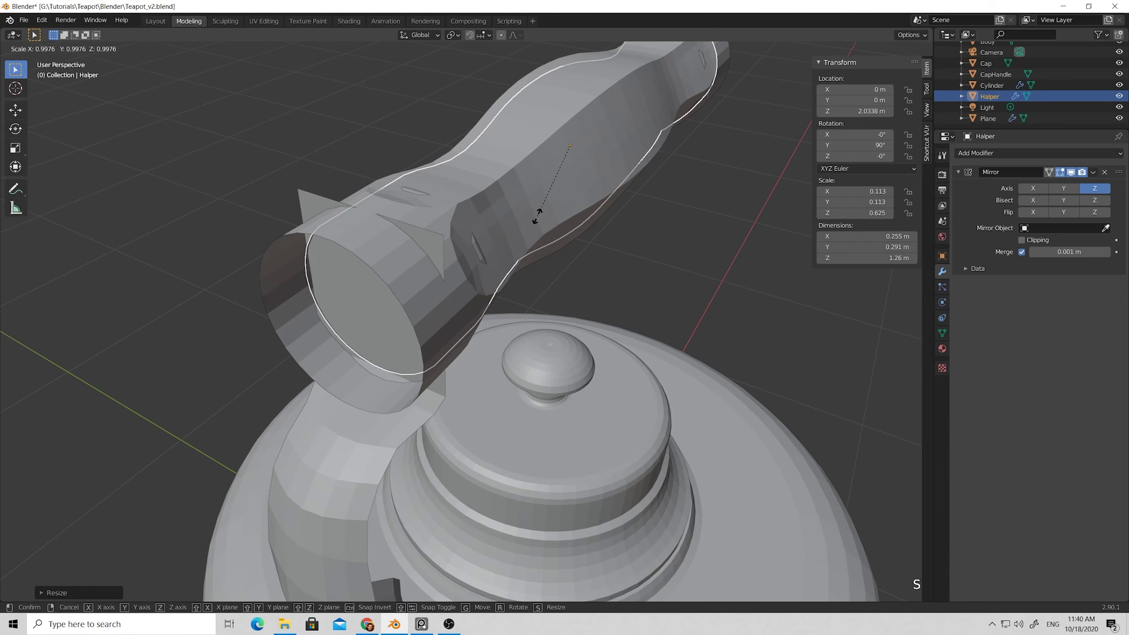
{"action": "left_click", "coordinate": [538, 217]}
{"action": "scroll", "coordinate": [487, 242], "scroll_direction": "down", "scroll_amount": 2}
Hide the original handle, Cylinder, and shrink Halper slightly more to a scale of about 0.112, 0.112, 0.620.
{"action": "left_click", "coordinate": [579, 186]}
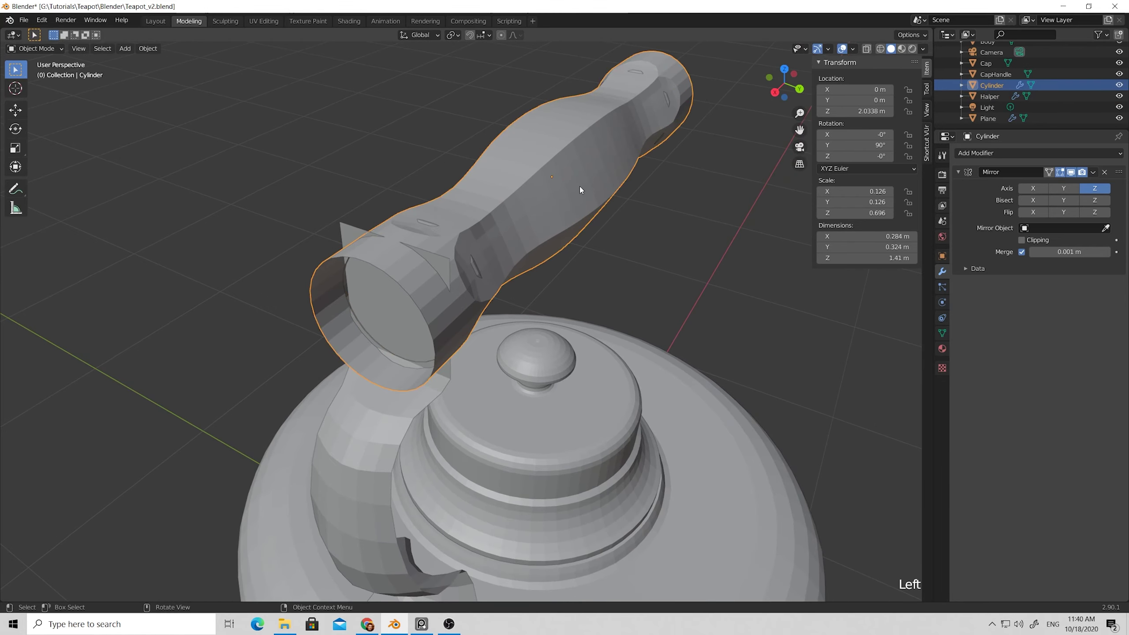
{"action": "left_click", "coordinate": [1119, 85]}
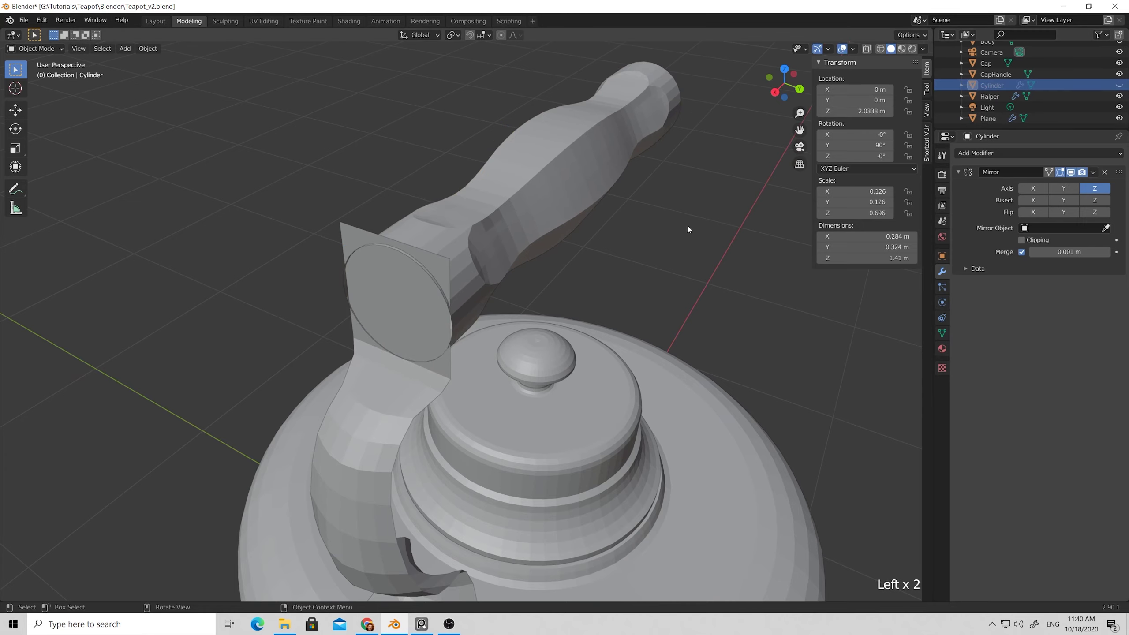
{"action": "scroll", "coordinate": [498, 227], "scroll_direction": "up", "scroll_amount": 2}
{"action": "left_click", "coordinate": [508, 198]}
{"action": "key", "text": "s"}
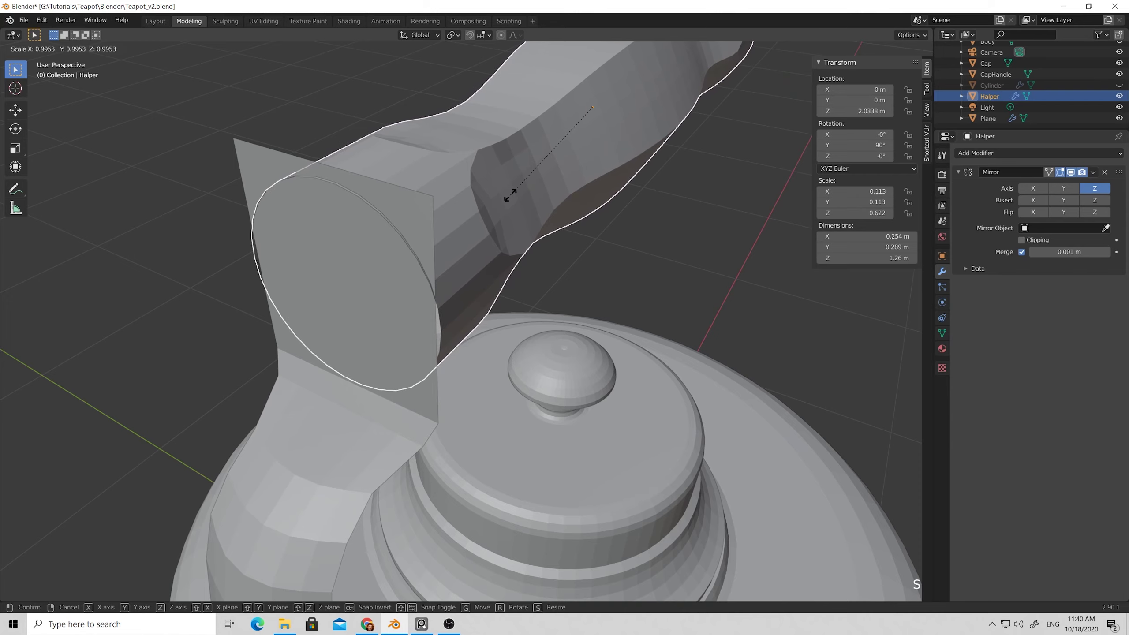
{"action": "left_click", "coordinate": [511, 196]}
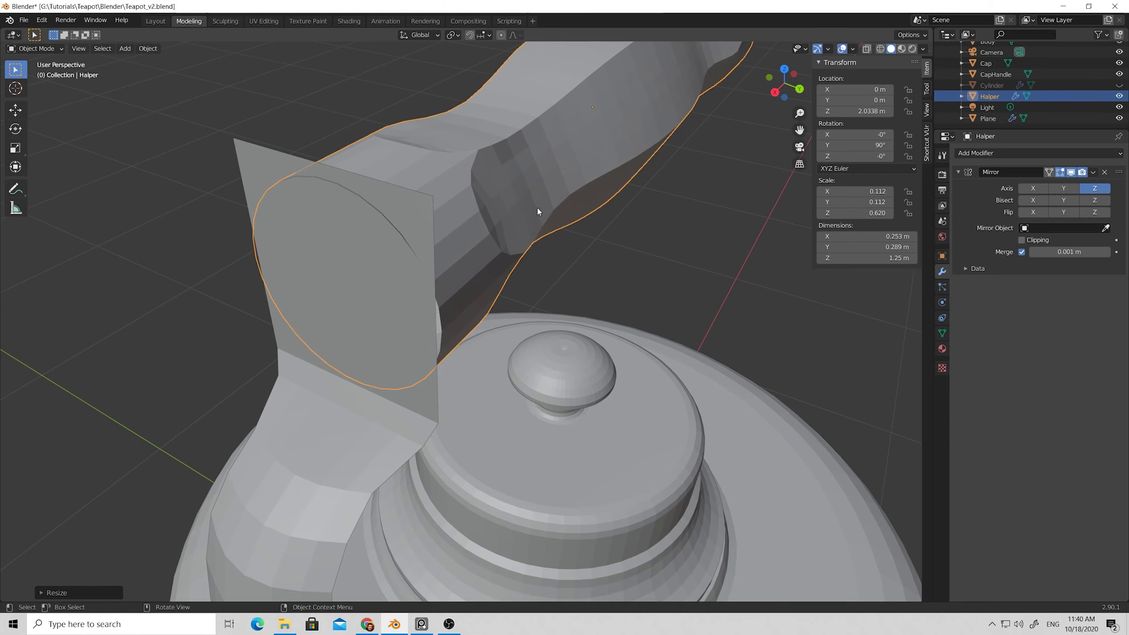
{"action": "left_click", "coordinate": [672, 234]}
Select the bracket strip, Plane, and open it in Edit Mode with vertex selection.
{"action": "left_click", "coordinate": [358, 297]}
{"action": "scroll", "coordinate": [358, 298], "scroll_direction": "down", "scroll_amount": 2}
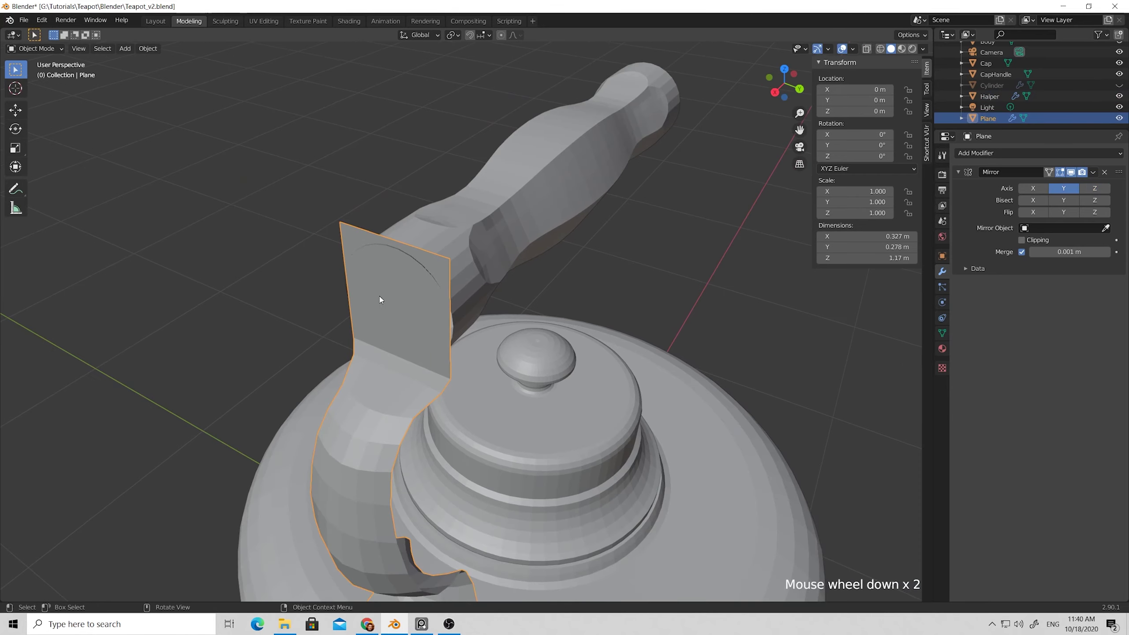
{"action": "key", "text": "Tab"}
{"action": "middle_click_drag", "start_coordinate": [380, 299], "coordinate": [465, 201]}
{"action": "scroll", "coordinate": [485, 196], "scroll_direction": "up", "scroll_amount": 2}
{"action": "key", "text": "1"}
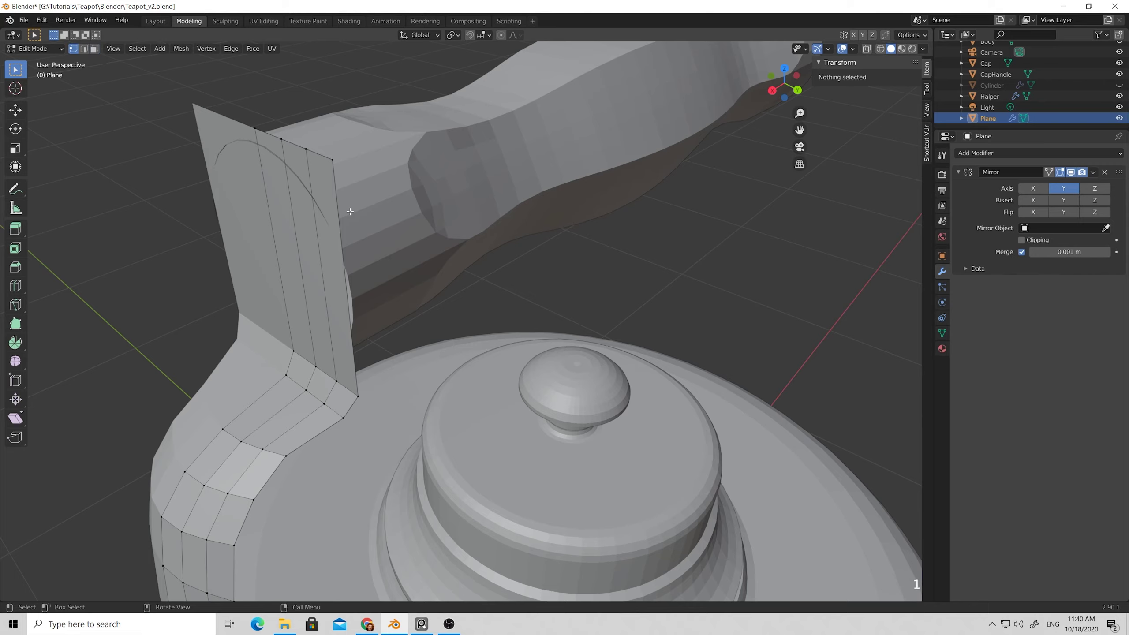
{"action": "middle_click_drag", "start_coordinate": [350, 212], "coordinate": [307, 214]}
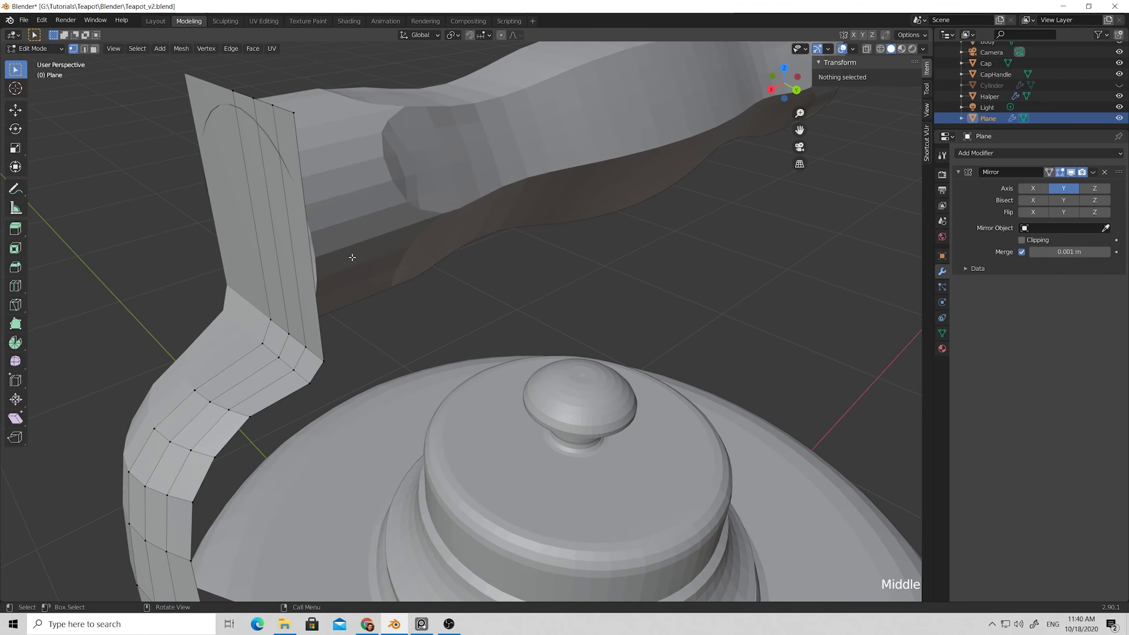
{"action": "middle_click_drag", "start_coordinate": [352, 258], "coordinate": [393, 238]}
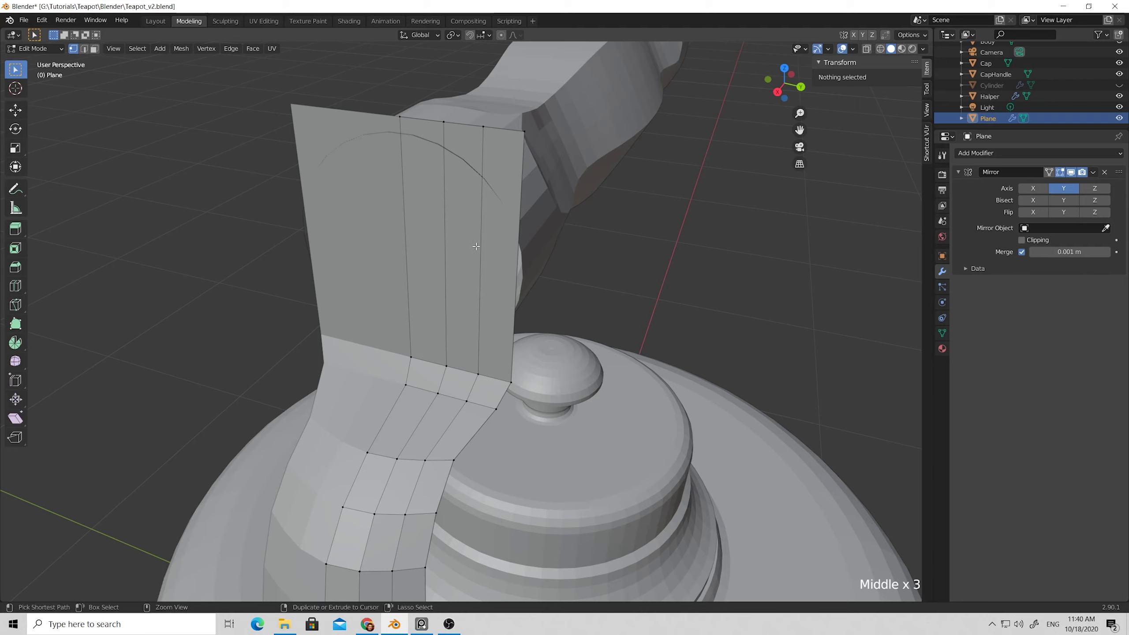
Add nine evenly spaced horizontal loop cuts across the strip's upright upper panel and deselect everything.
{"action": "key", "text": "ctrl+r"}
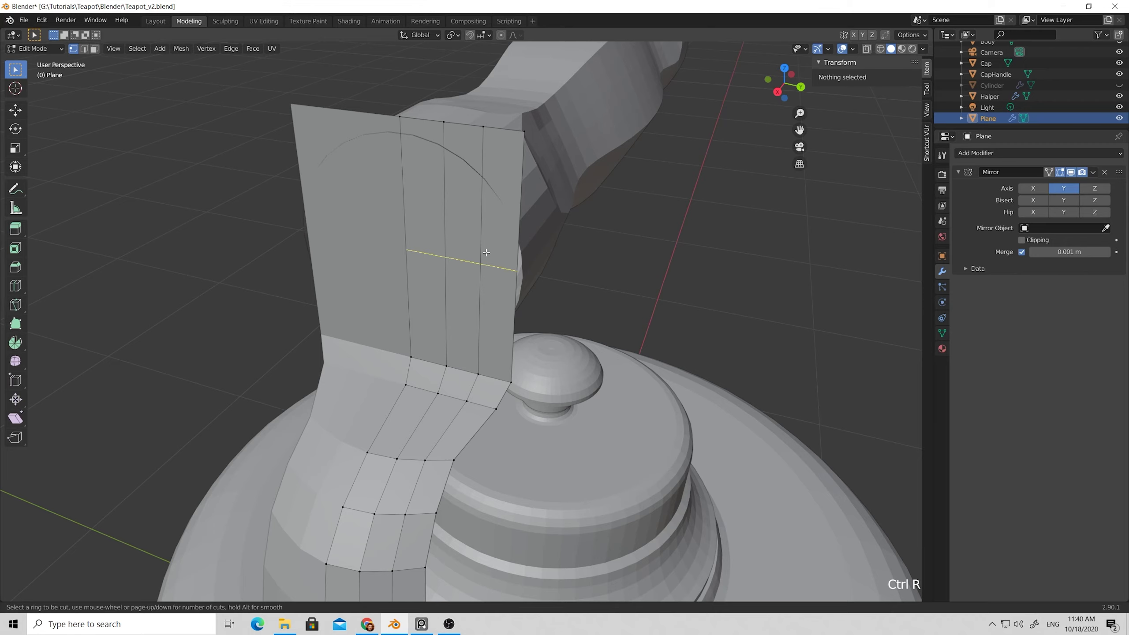
{"action": "scroll", "coordinate": [486, 252], "scroll_direction": "up", "scroll_amount": 5}
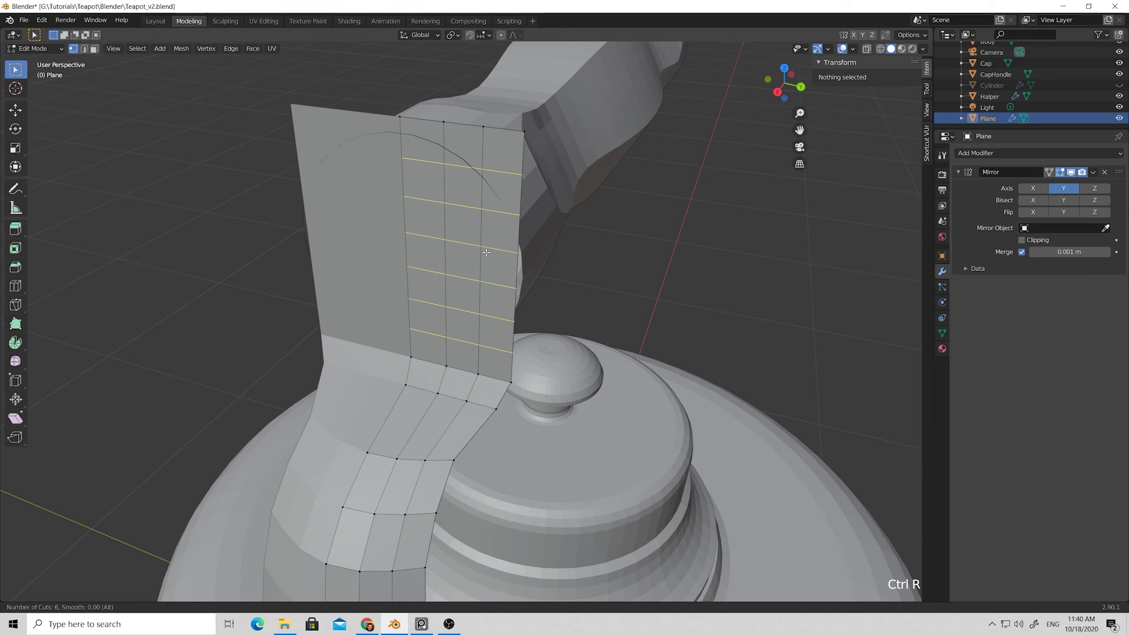
{"action": "scroll", "coordinate": [486, 252], "scroll_direction": "up", "scroll_amount": 1}
{"action": "scroll", "coordinate": [503, 337], "scroll_direction": "up", "scroll_amount": 1}
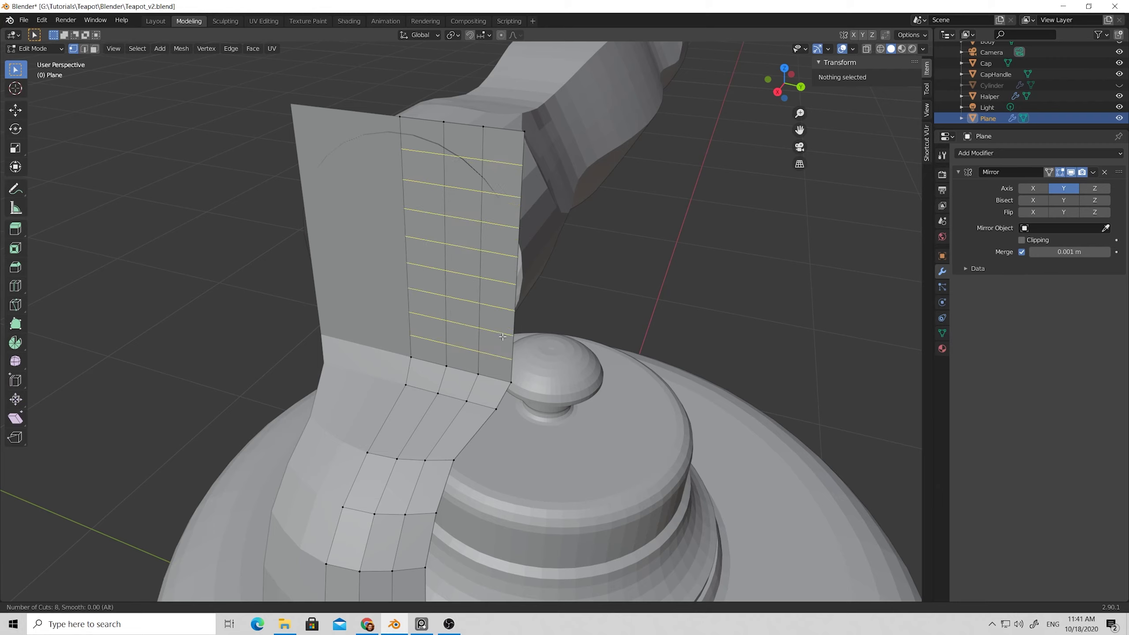
{"action": "scroll", "coordinate": [502, 336], "scroll_direction": "up", "scroll_amount": 1}
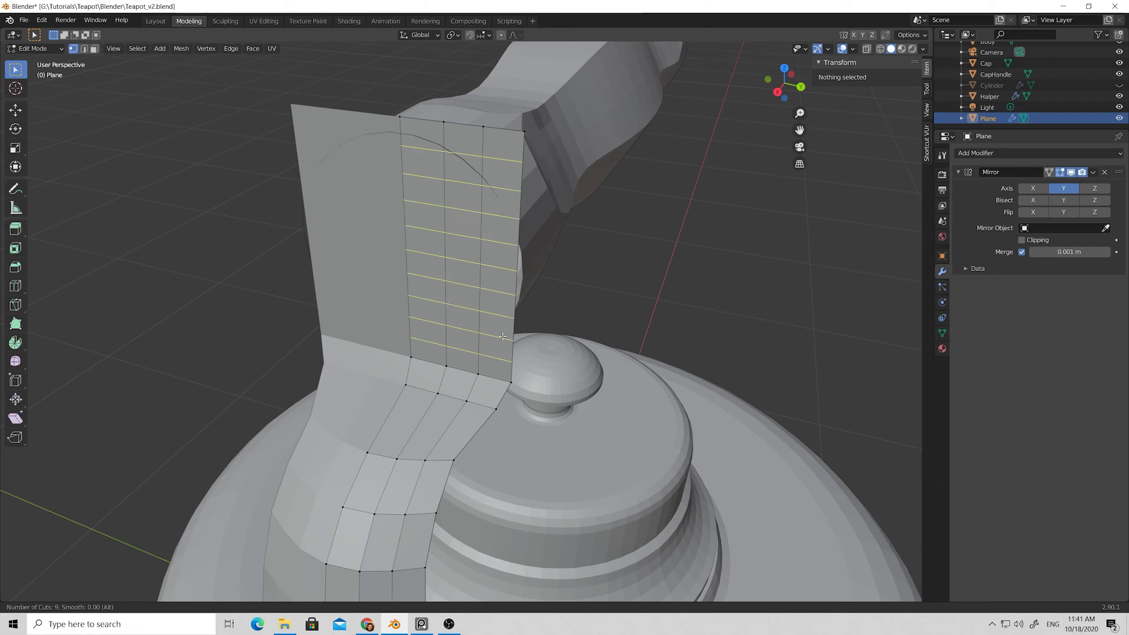
{"action": "left_click", "coordinate": [503, 336]}
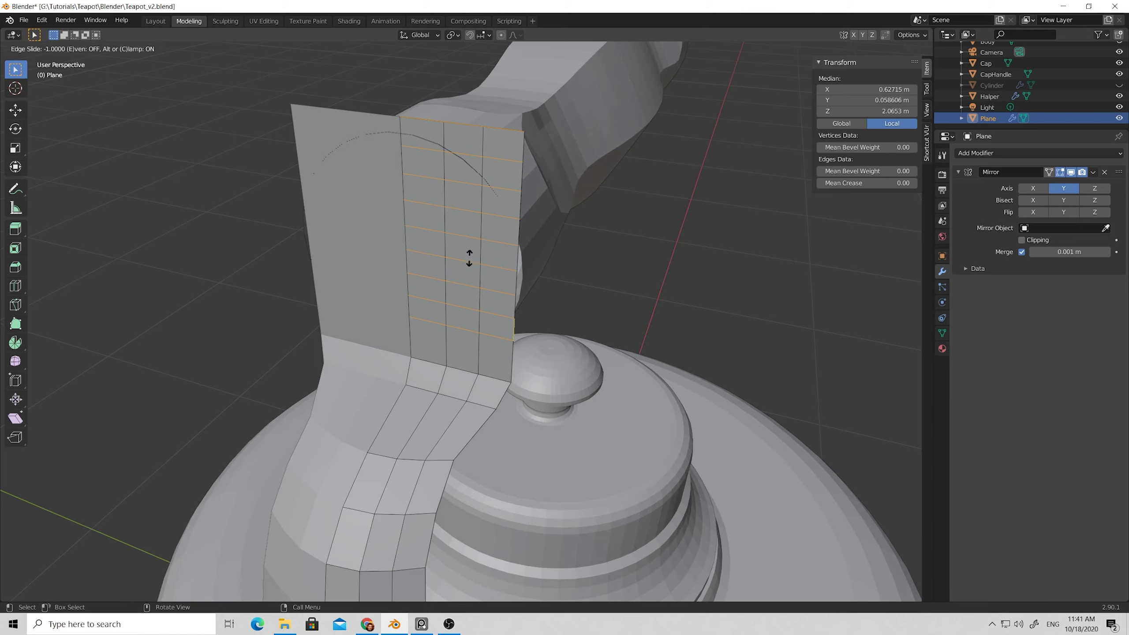
{"action": "left_click", "coordinate": [474, 332]}
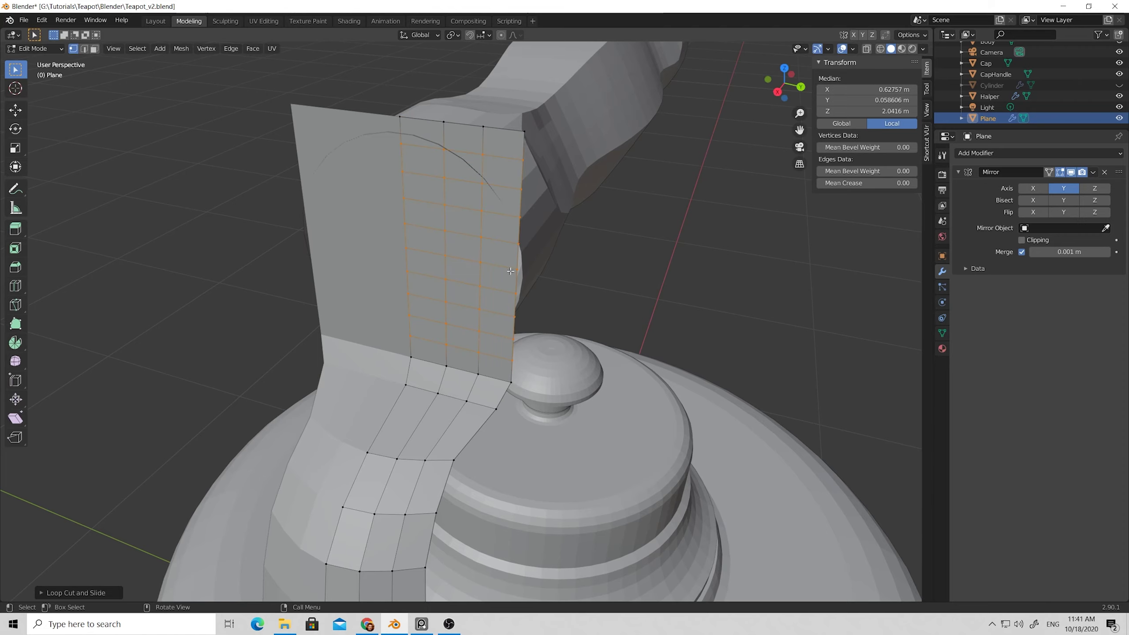
{"action": "left_click", "coordinate": [603, 257]}
Turn on vertex snapping and lower the strip's top centre vertex along Z to about 2.148 m.
{"action": "mouse_move", "coordinate": [482, 256]}
{"action": "middle_mouse_down"}
{"action": "mouse_move", "coordinate": [479, 234]}
{"action": "mouse_move", "coordinate": [479, 243]}
{"action": "middle_mouse_up"}
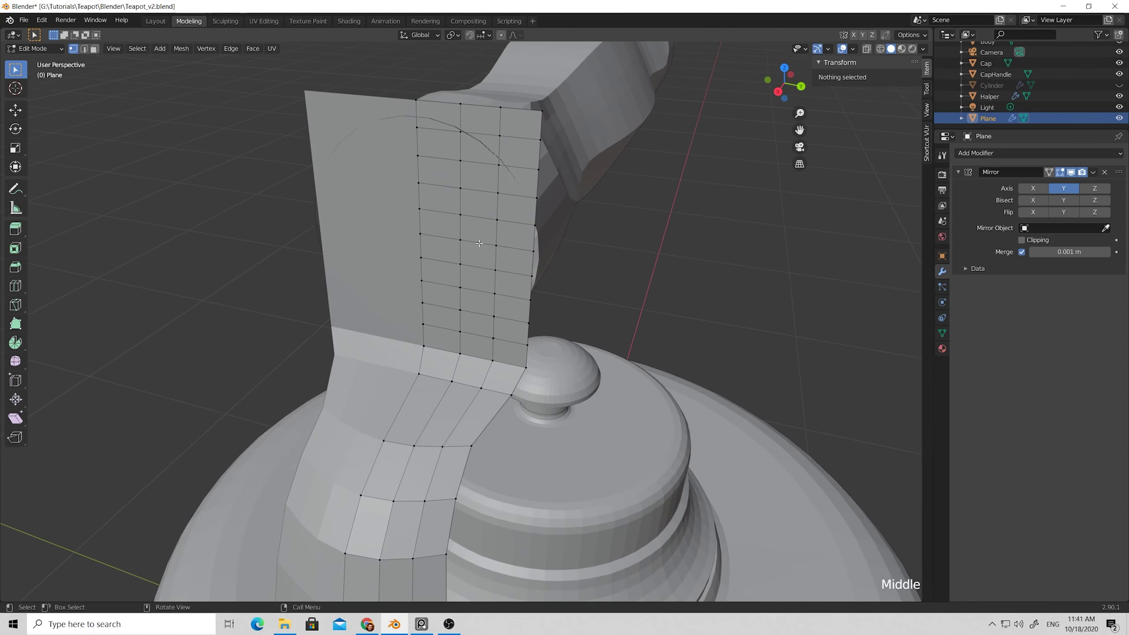
{"action": "left_click", "coordinate": [470, 36]}
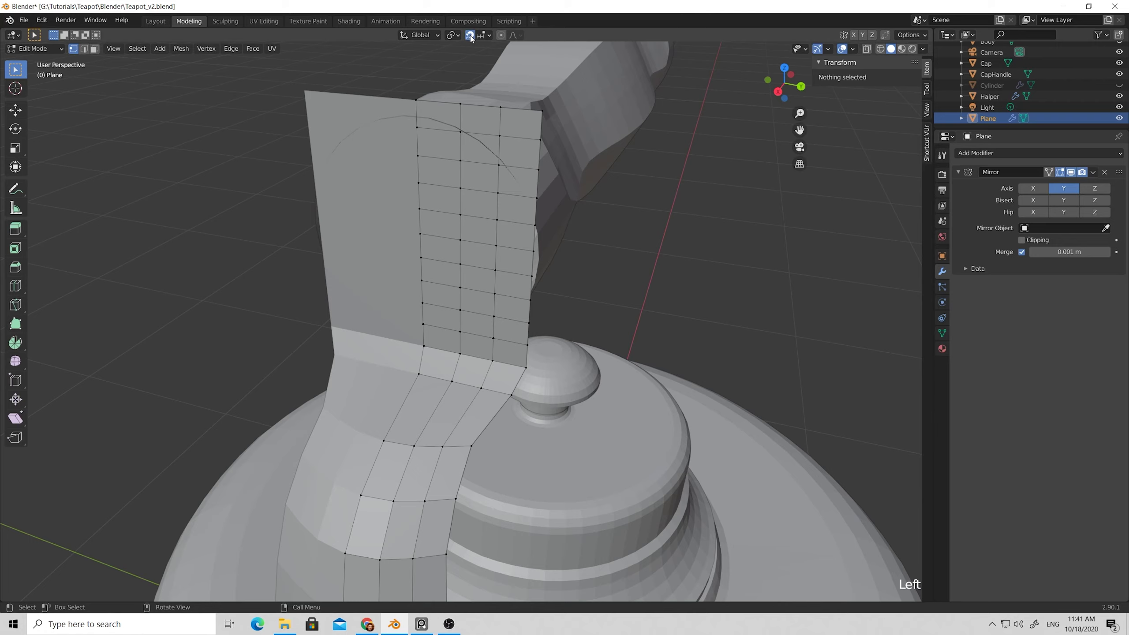
{"action": "left_click", "coordinate": [488, 36]}
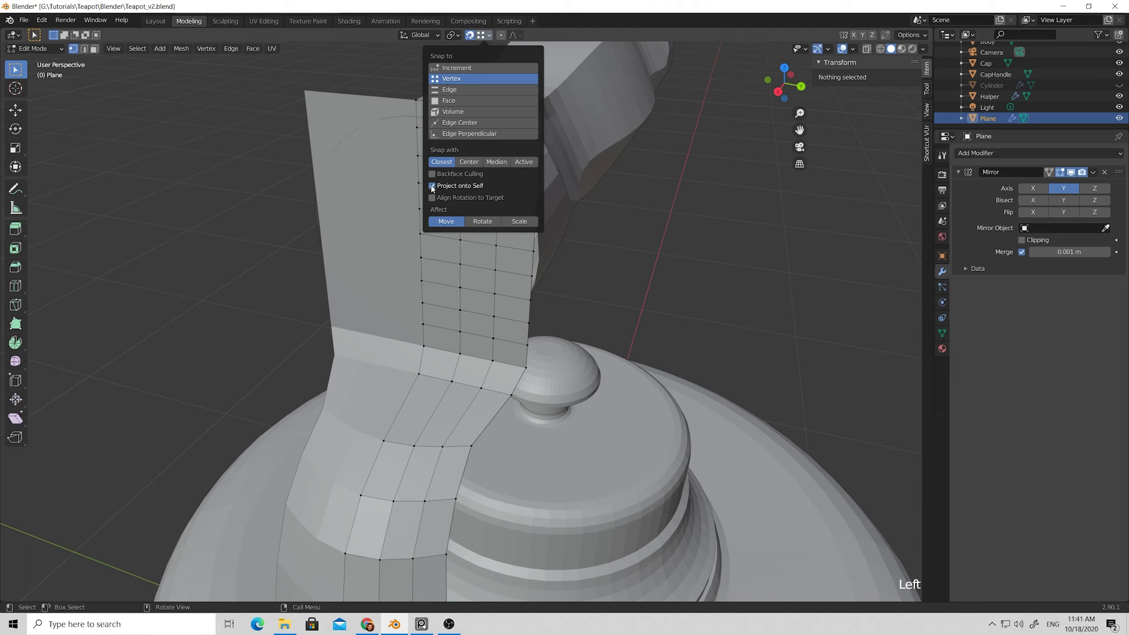
{"action": "left_click", "coordinate": [416, 100]}
{"action": "key", "text": "g"}
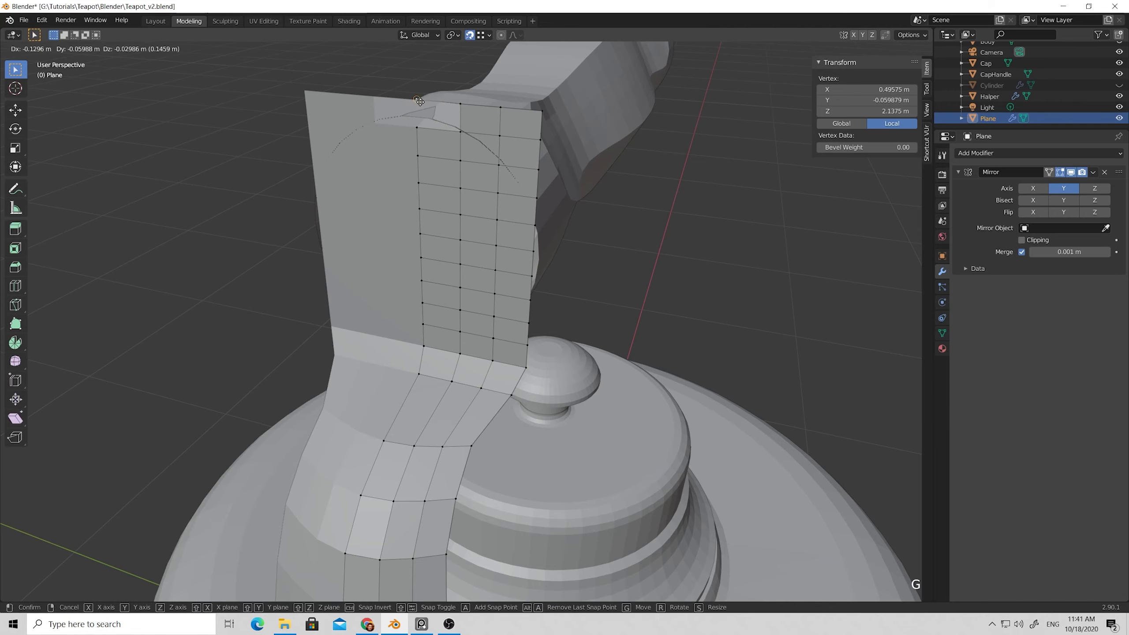
{"action": "key", "text": "z"}
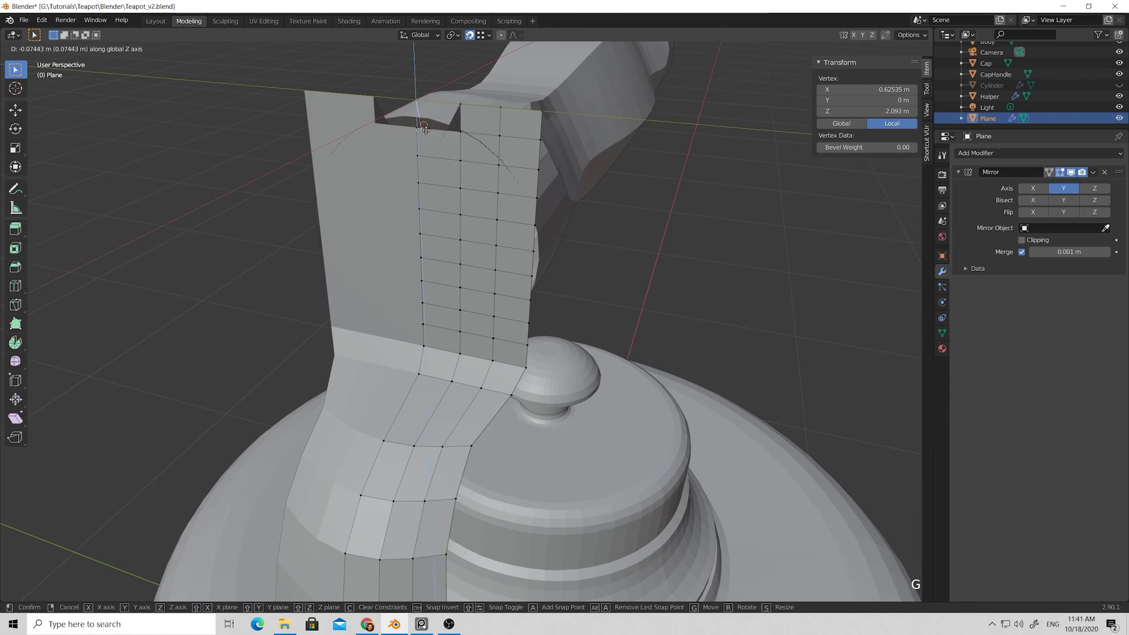
{"action": "left_click", "coordinate": [415, 111]}
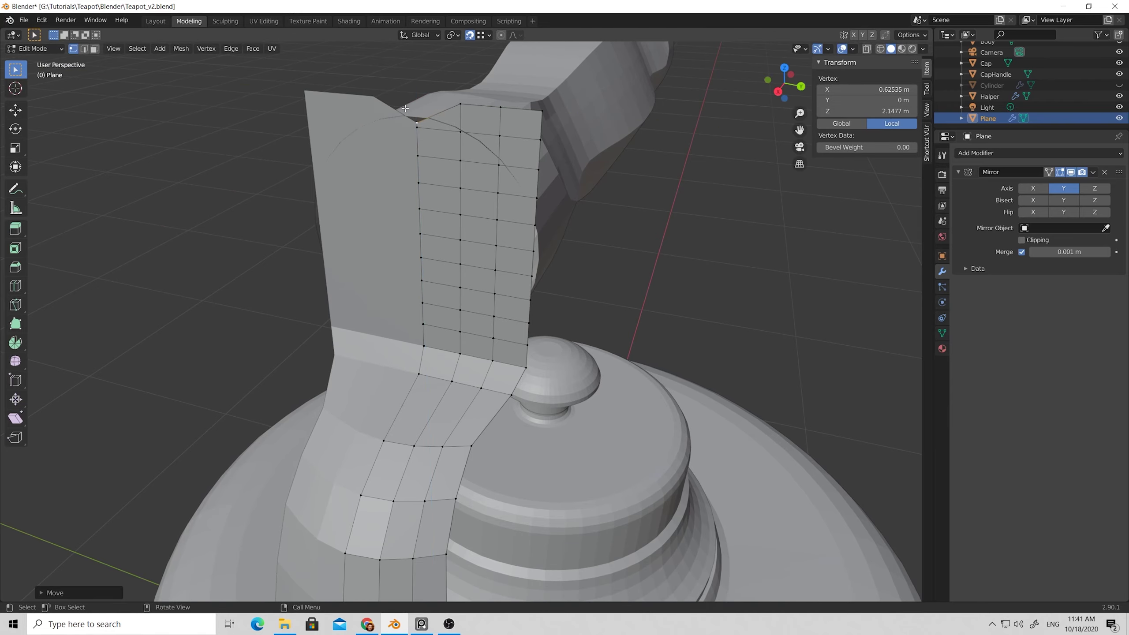
{"action": "middle_click_drag", "start_coordinate": [415, 111], "coordinate": [440, 197]}
{"action": "scroll", "coordinate": [338, 266], "scroll_direction": "up", "scroll_amount": 2}
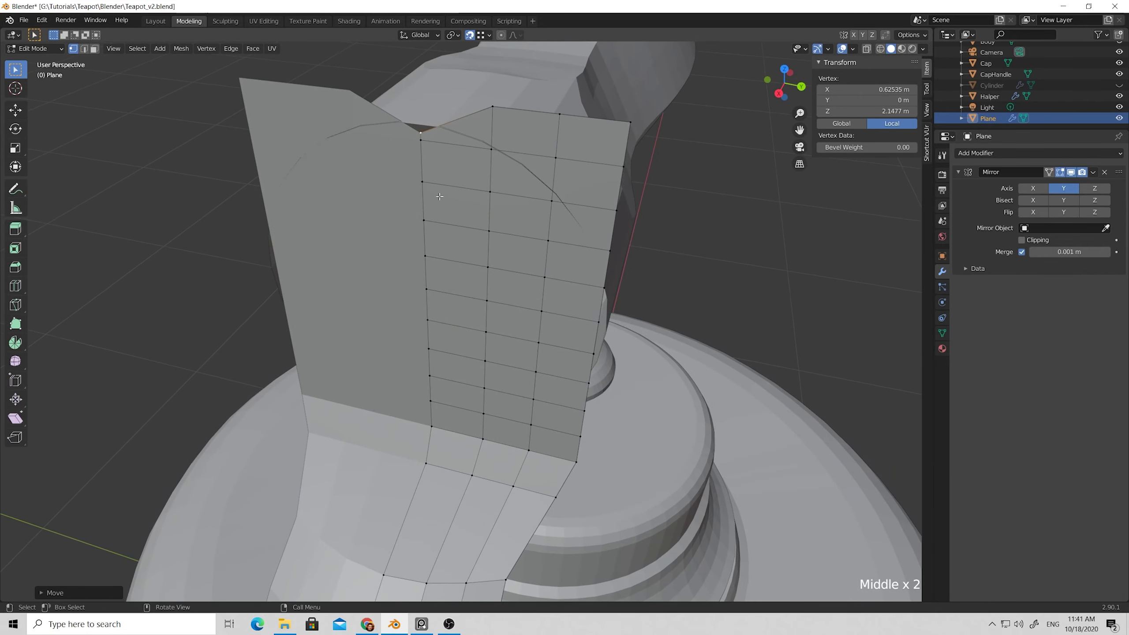
{"action": "left_click", "coordinate": [493, 149]}
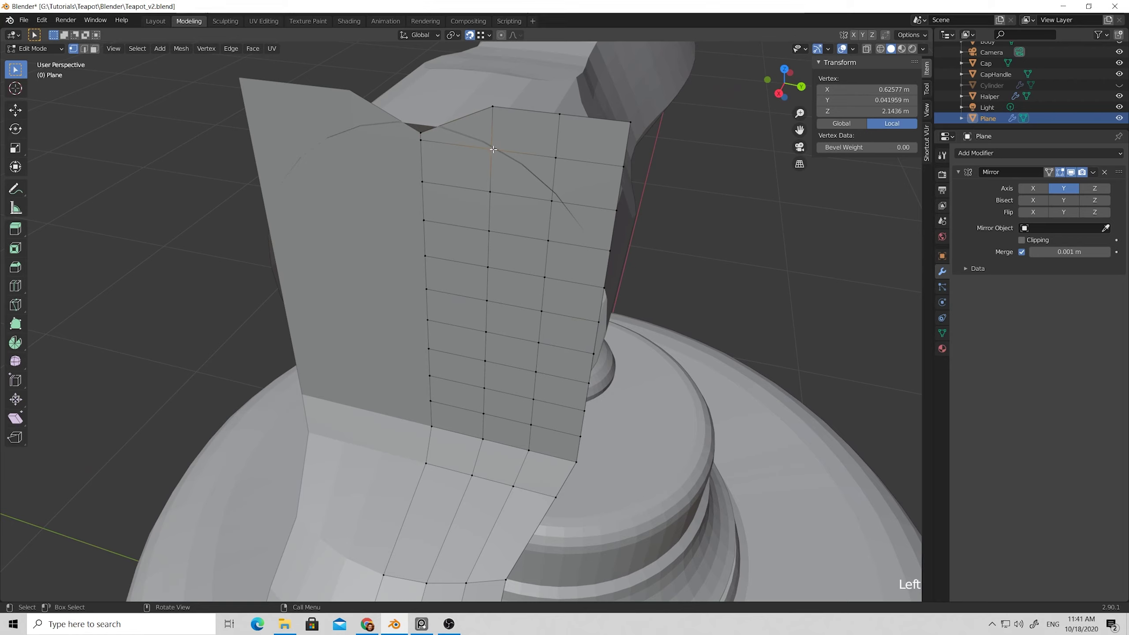
{"action": "key", "text": "g"}
{"action": "key", "text": "z"}
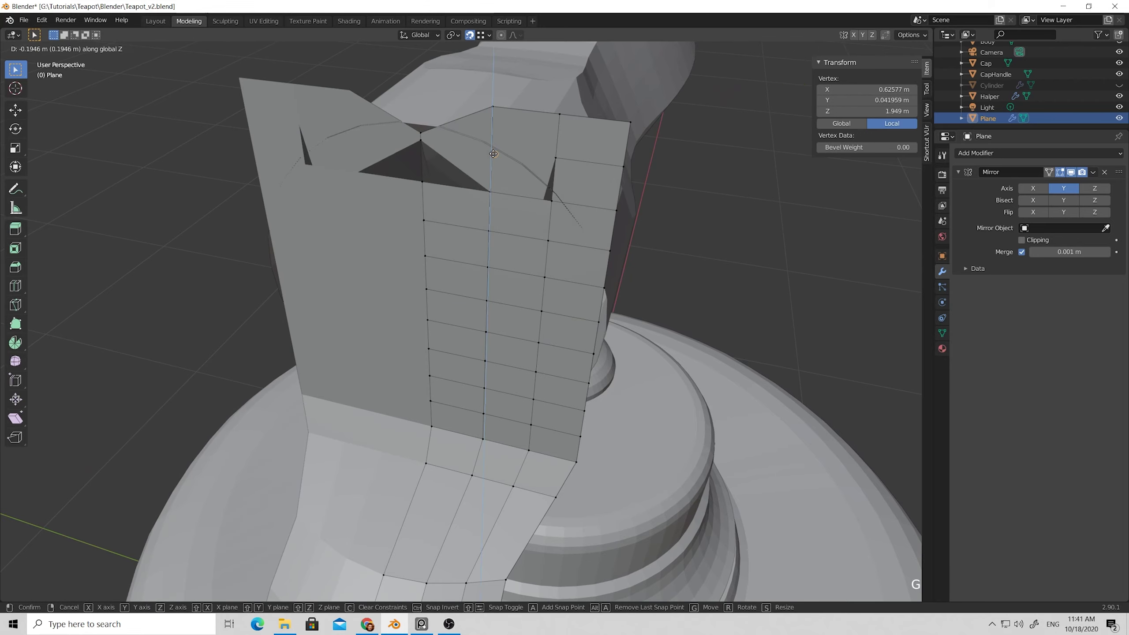
{"action": "key", "text": "z"}
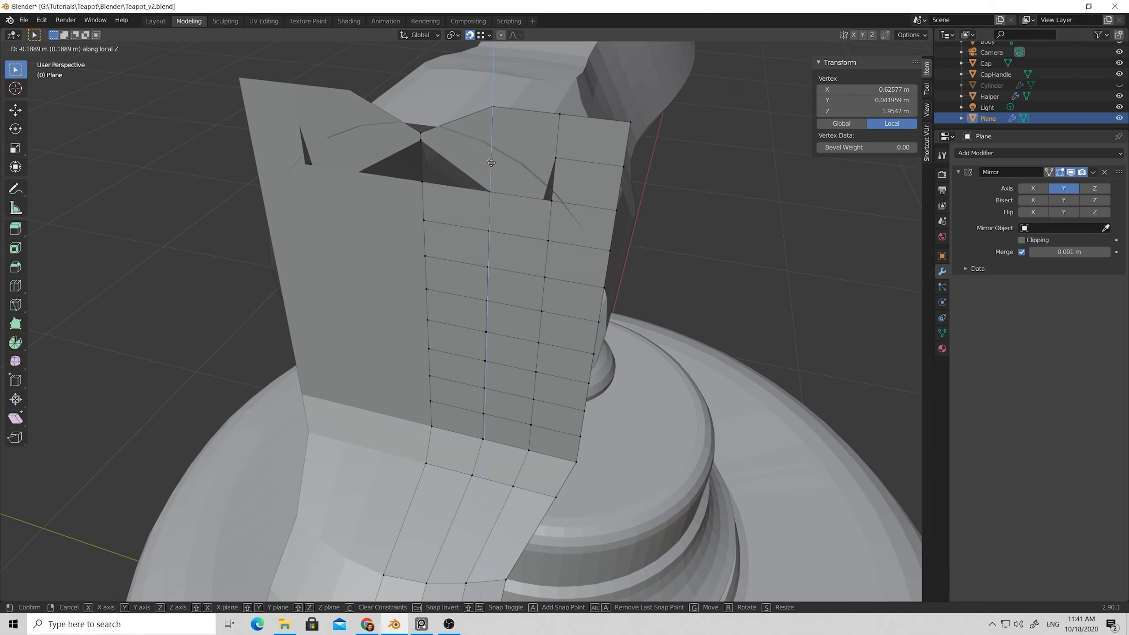
{"action": "left_click", "coordinate": [493, 157]}
{"action": "key", "text": "ctrl+z"}
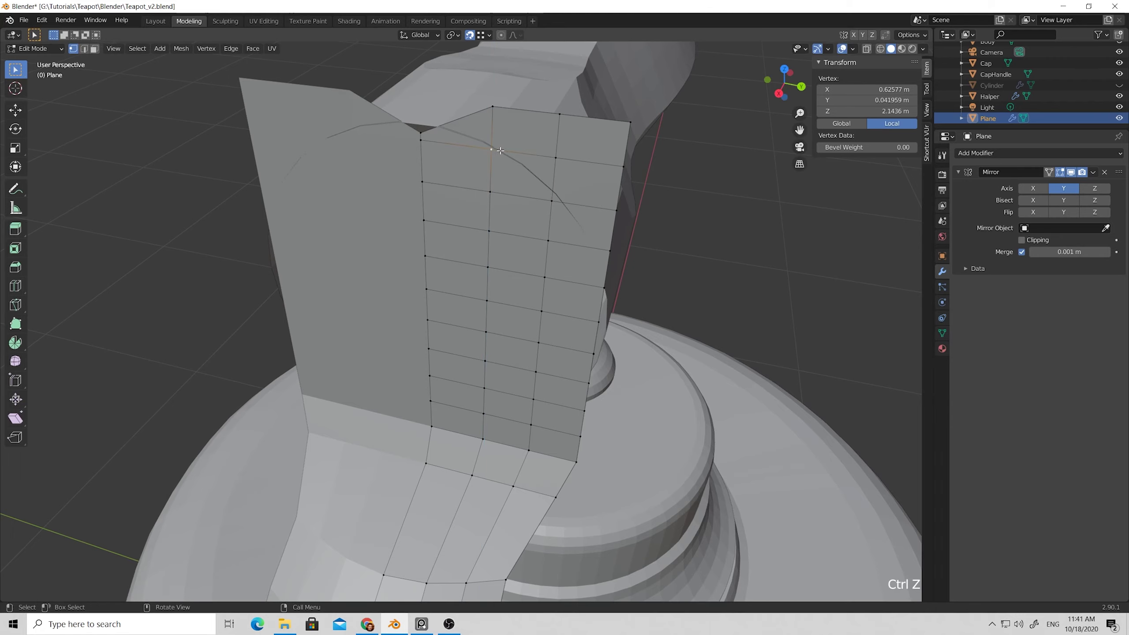
Turn off snapping and lower the second column's vertex just below the top edge along Z to about 2.132 m.
{"action": "left_click", "coordinate": [470, 36]}
{"action": "key", "text": "g"}
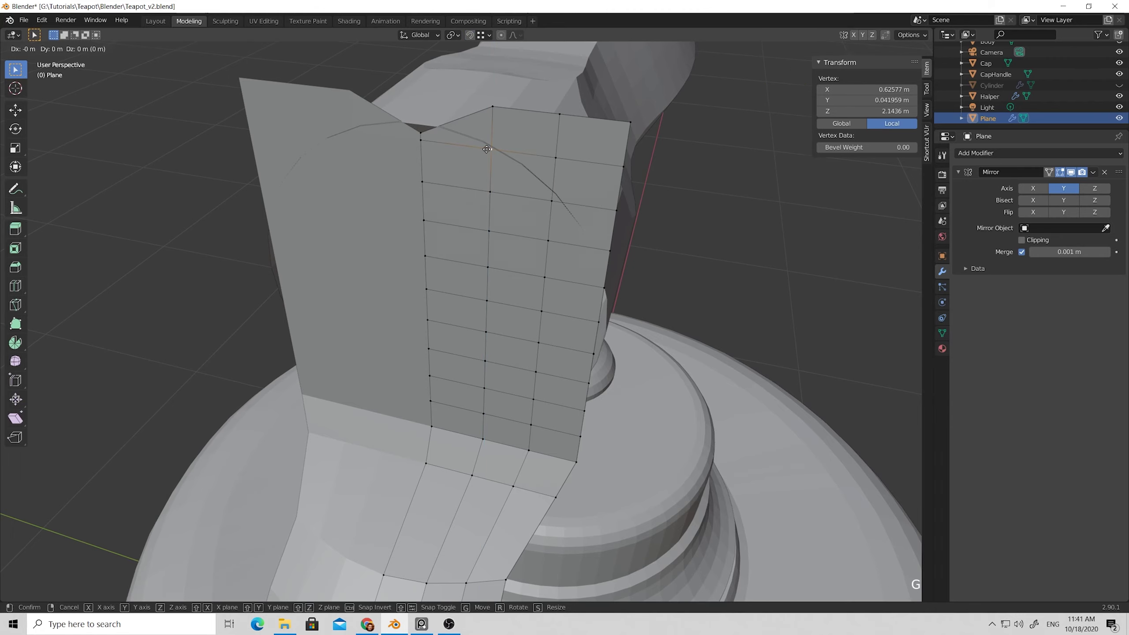
{"action": "key", "text": "z"}
{"action": "left_click", "coordinate": [489, 167]}
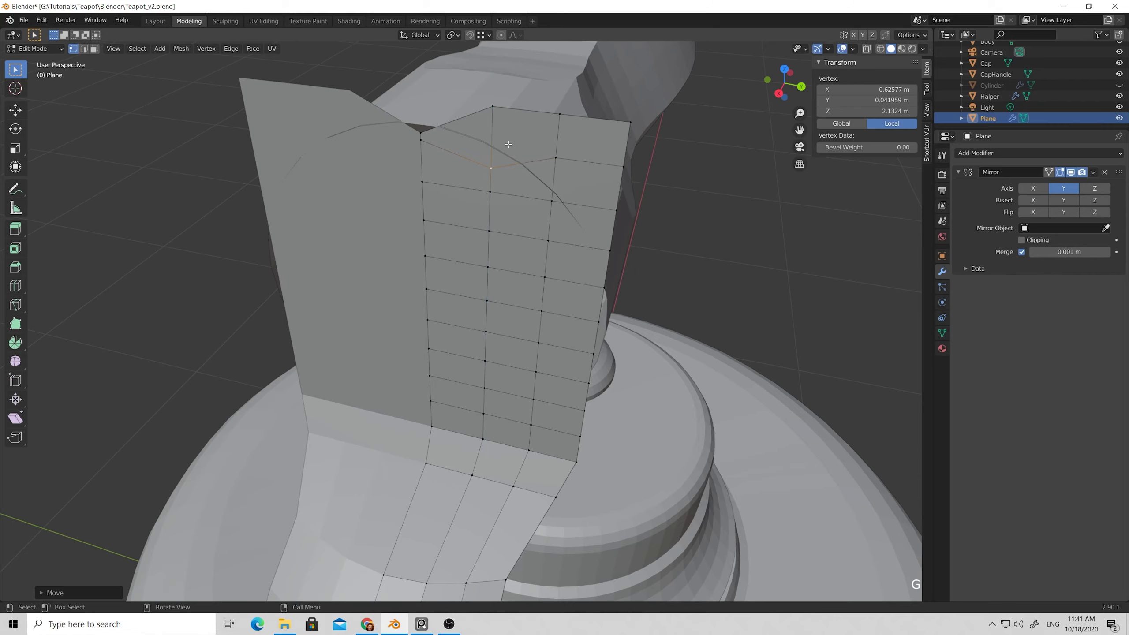
With X locked, move the third column's first two vertices below the top edge to about Y 0.059, Z 2.126 m and Y 0.071, Z 2.110 m.
{"action": "left_click", "coordinate": [557, 158]}
{"action": "scroll", "coordinate": [546, 160], "scroll_direction": "down", "scroll_amount": 3}
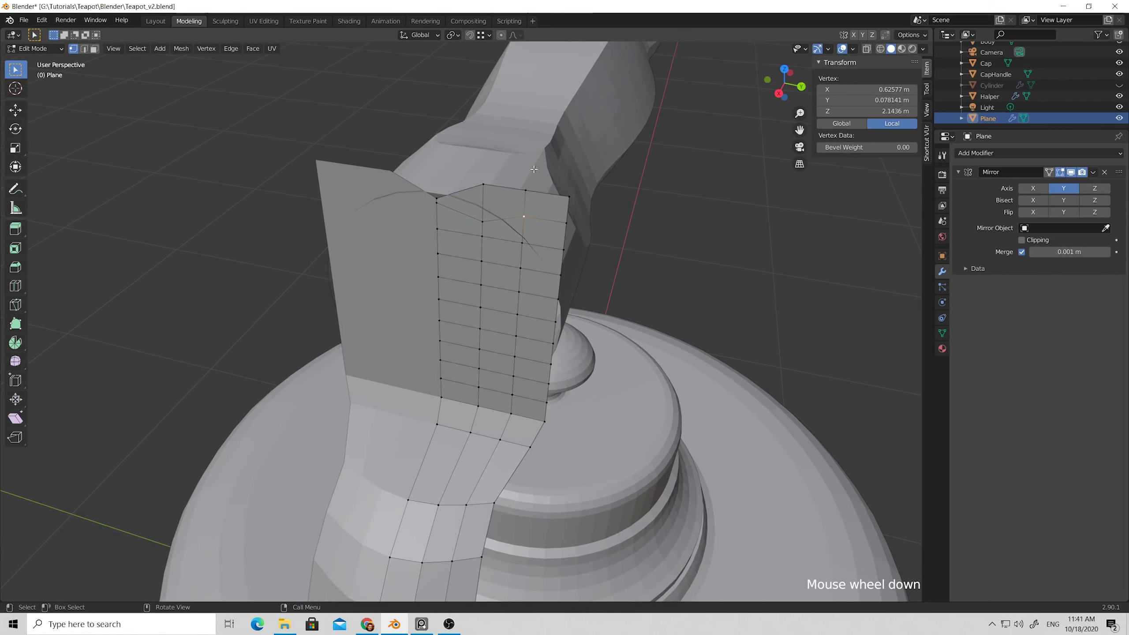
{"action": "scroll", "coordinate": [542, 182], "scroll_direction": "up", "scroll_amount": 3}
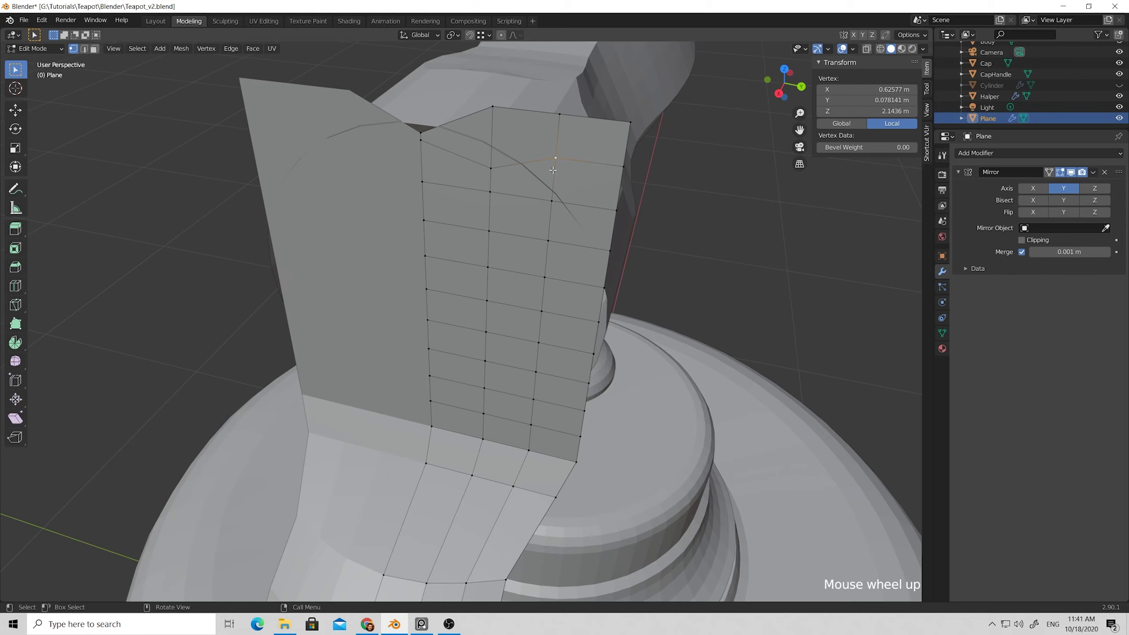
{"action": "key", "text": "g"}
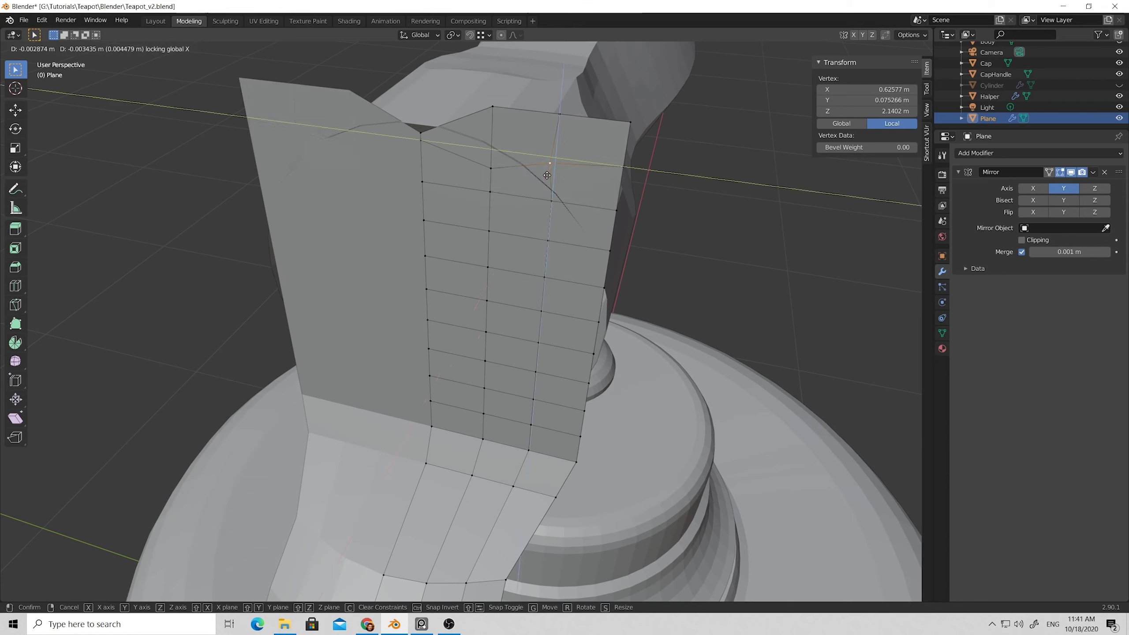
{"action": "key", "text": "shift+x"}
{"action": "left_click", "coordinate": [517, 195]}
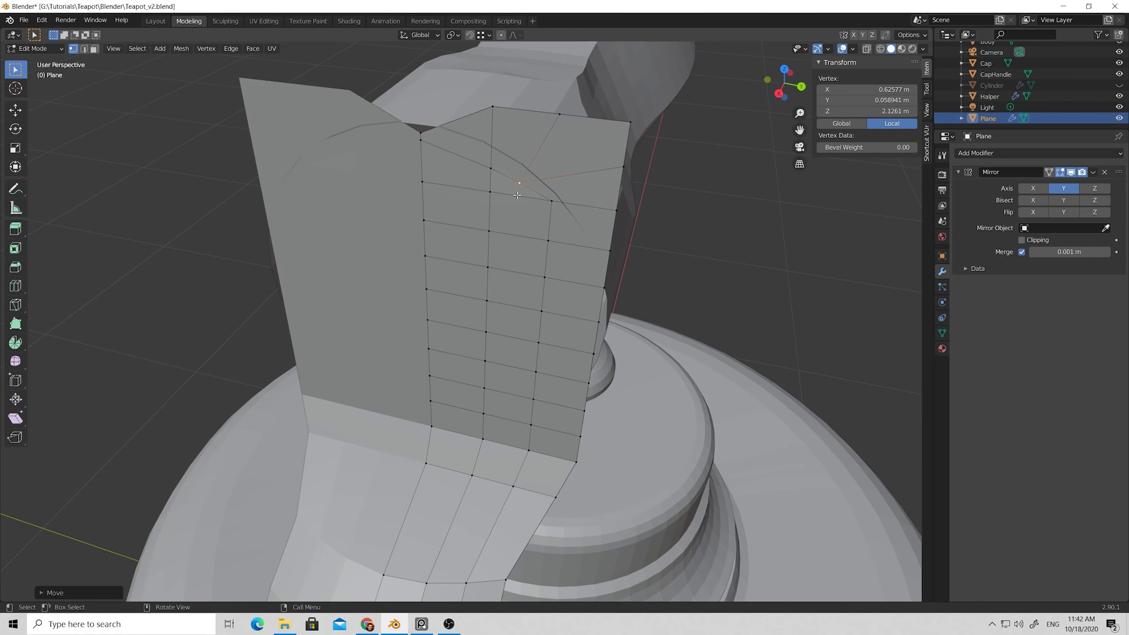
{"action": "key", "text": "g"}
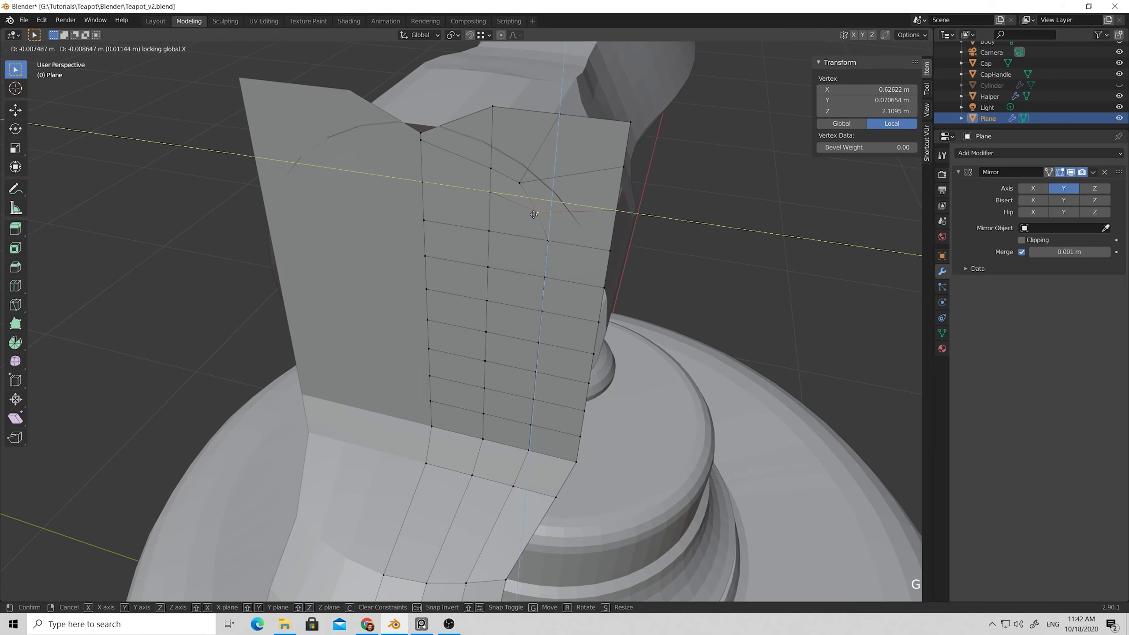
{"action": "left_click", "coordinate": [538, 212]}
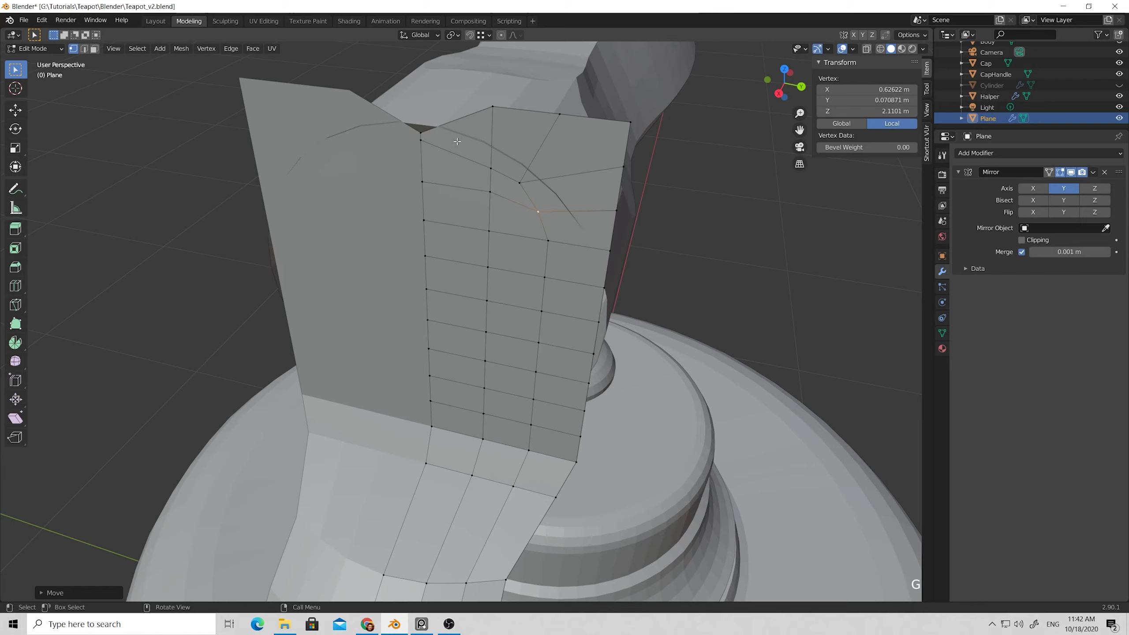
Raise the upper panel's top centre vertex along Z to about 2.152 m to meet the handle outline.
{"action": "left_click", "coordinate": [421, 133]}
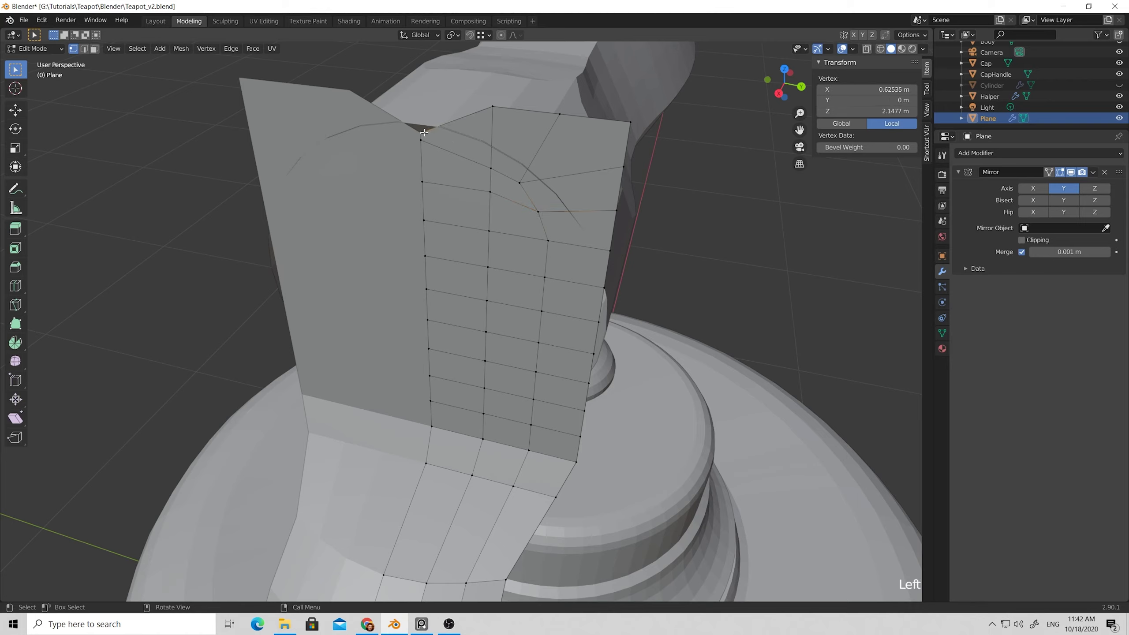
{"action": "key", "text": "g"}
{"action": "key", "text": "z"}
{"action": "left_click", "coordinate": [424, 125]}
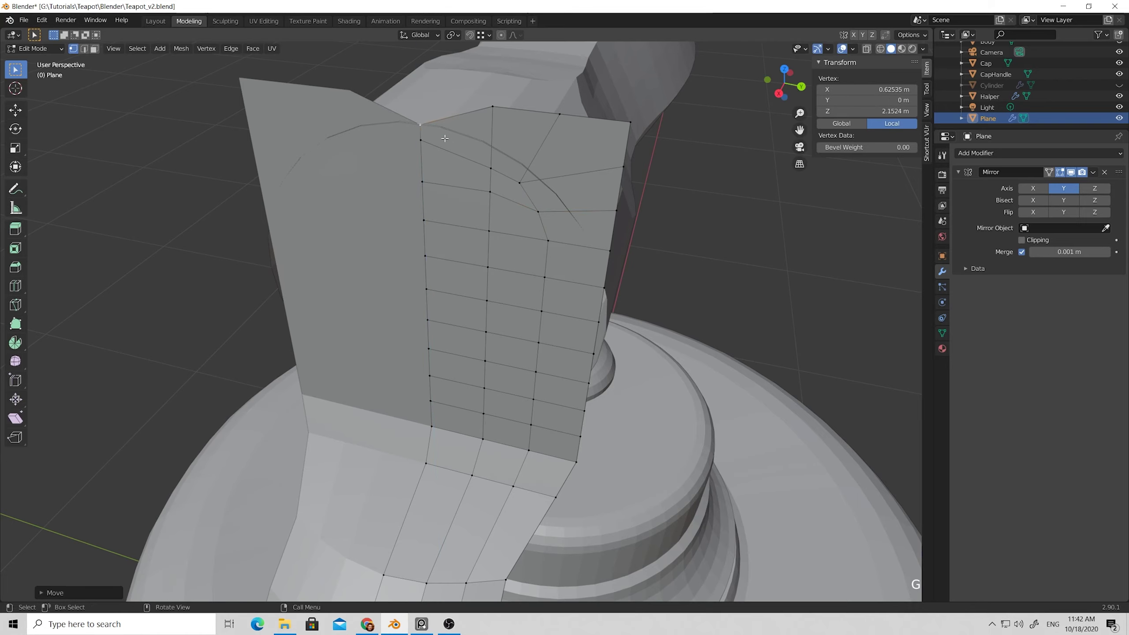
Turn on vertex snapping and snap the second column's top vertex onto the handle outline at about Y 0.037, Z 2.148 m.
{"action": "left_click", "coordinate": [493, 107]}
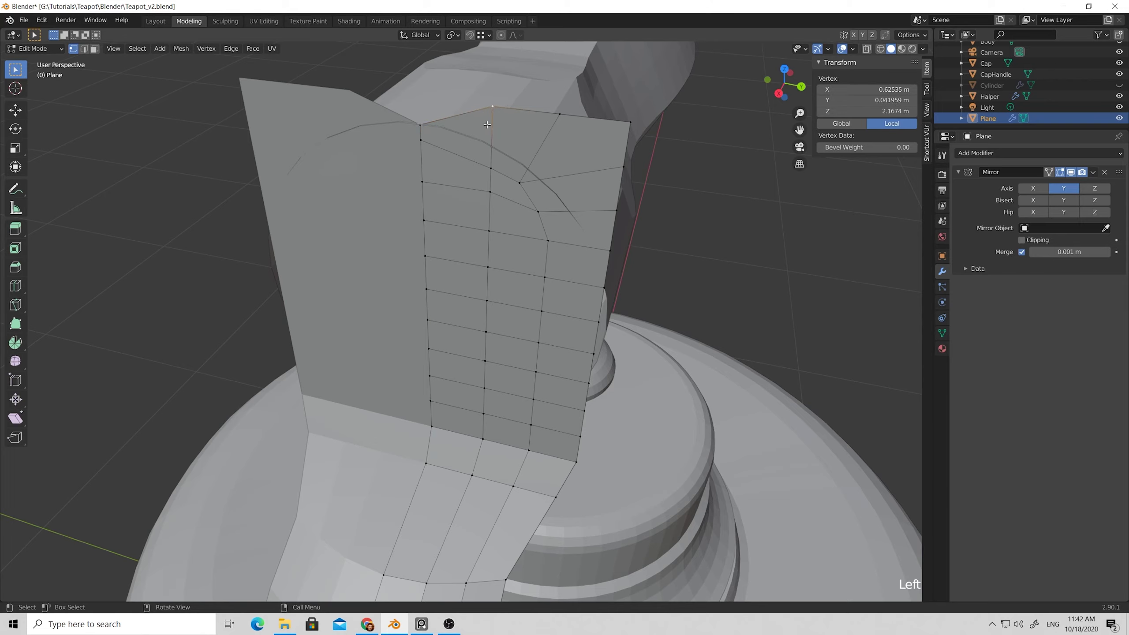
{"action": "key", "text": "g"}
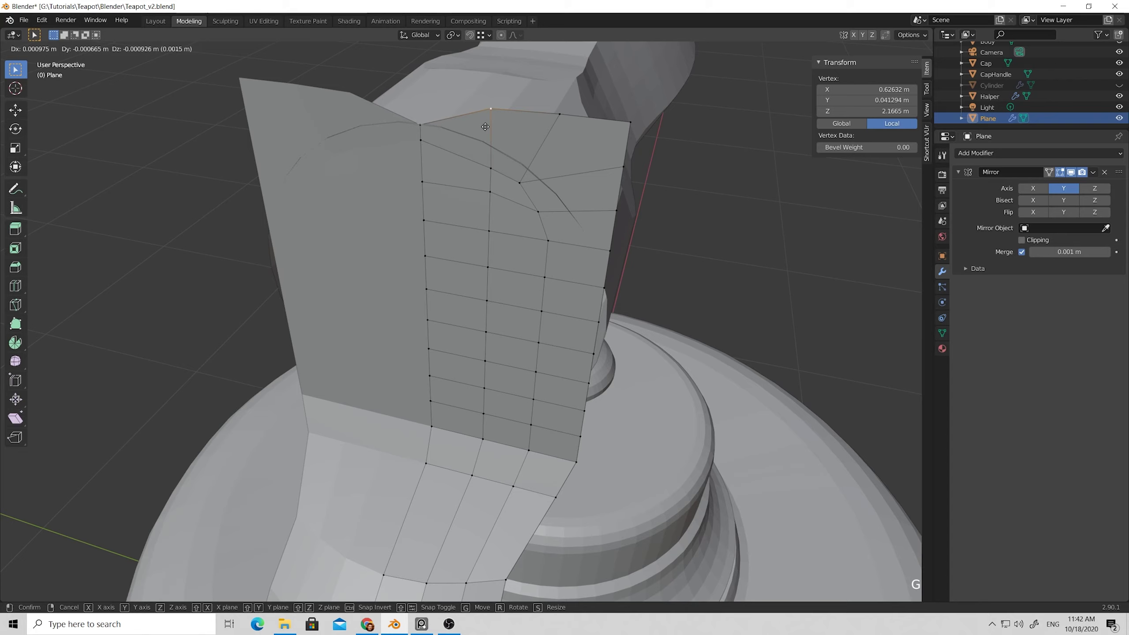
{"action": "left_click", "coordinate": [486, 126]}
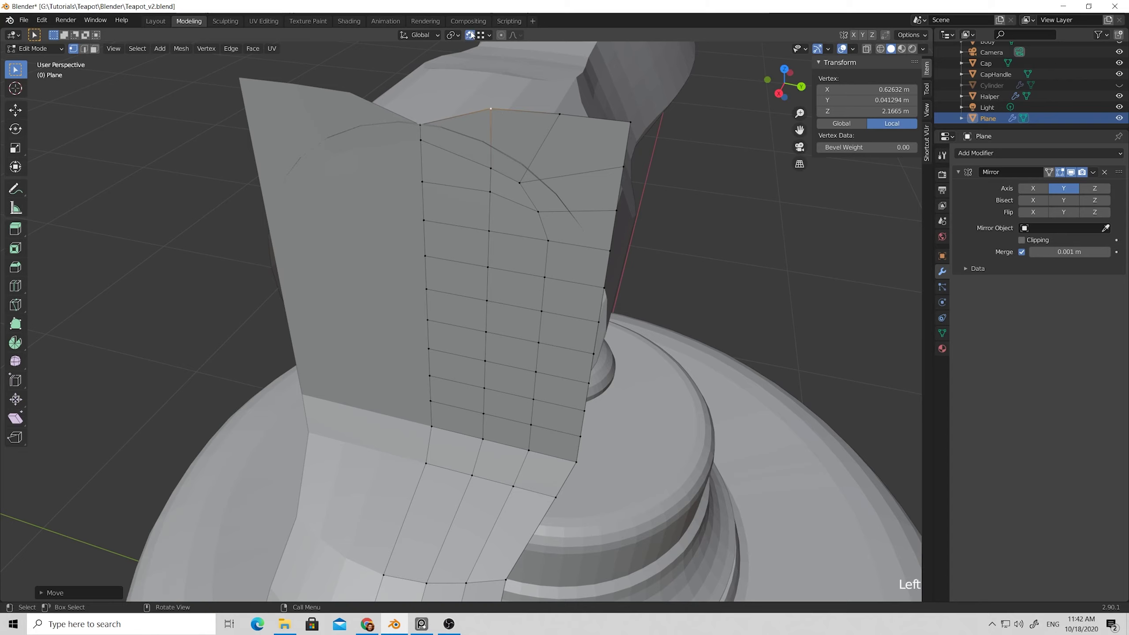
{"action": "key", "text": "g"}
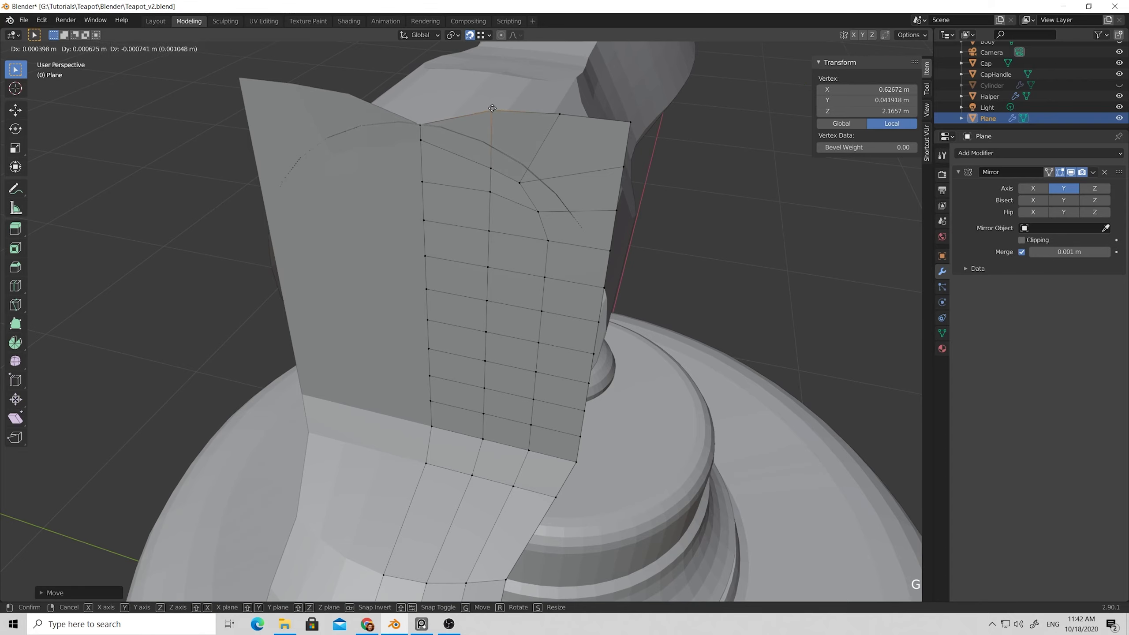
{"action": "left_click", "coordinate": [478, 140]}
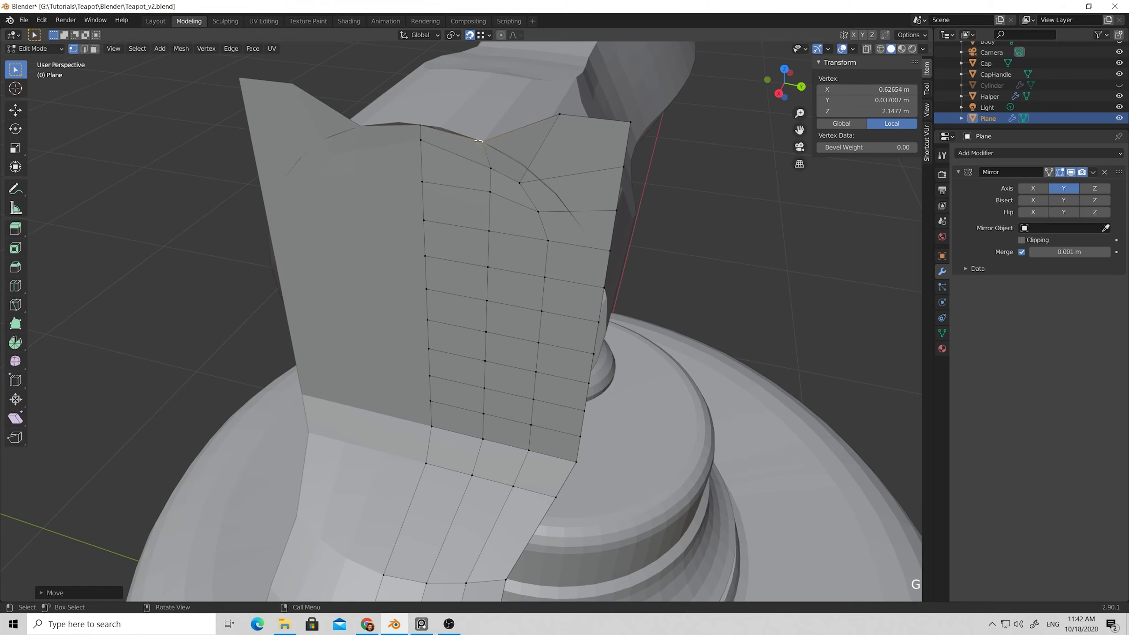
Snap the third column's top vertex to about Y 0.060, Z 2.138 m and the outer edge's top two vertices to Y 0.080, Z 2.123 m.
{"action": "left_click", "coordinate": [561, 116]}
{"action": "key", "text": "g"}
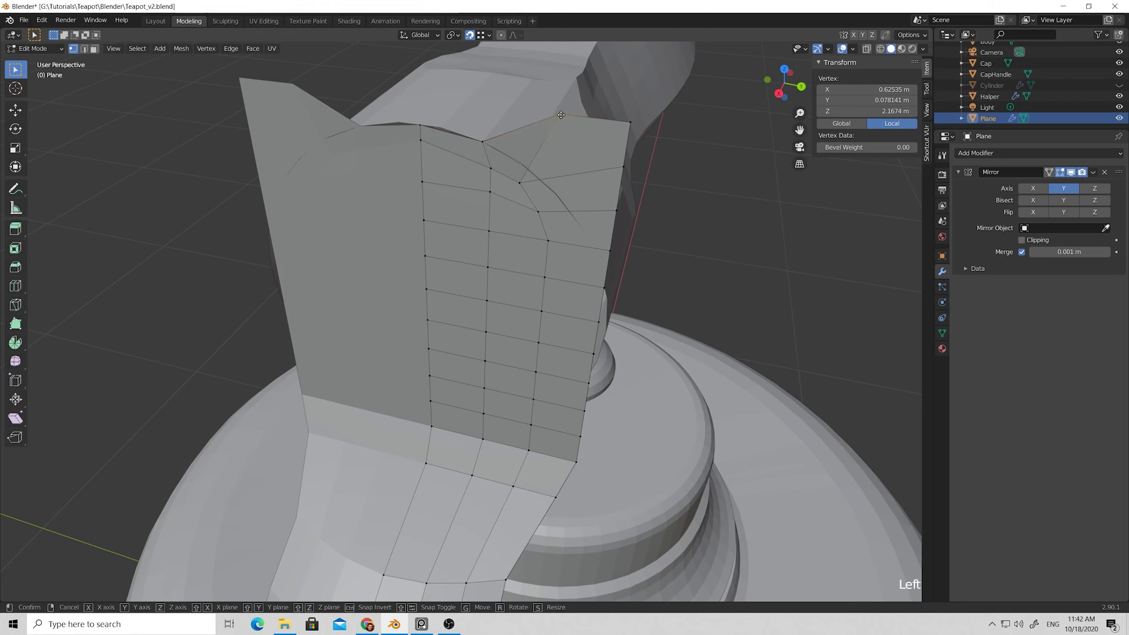
{"action": "left_click", "coordinate": [626, 126]}
{"action": "left_click", "coordinate": [628, 123]}
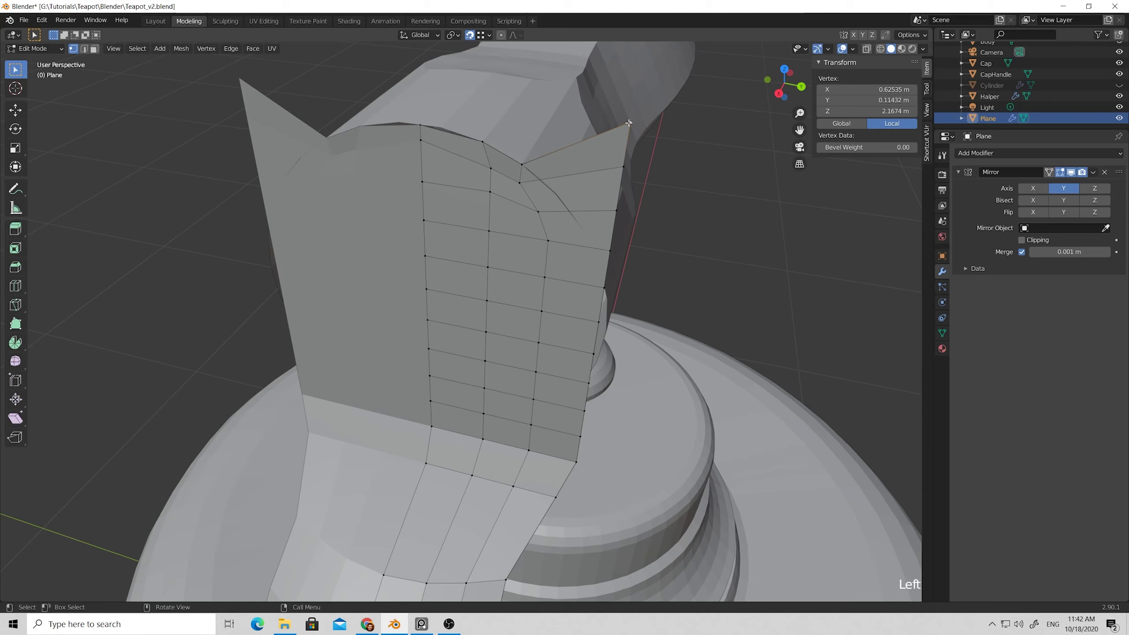
{"action": "key", "text": "g"}
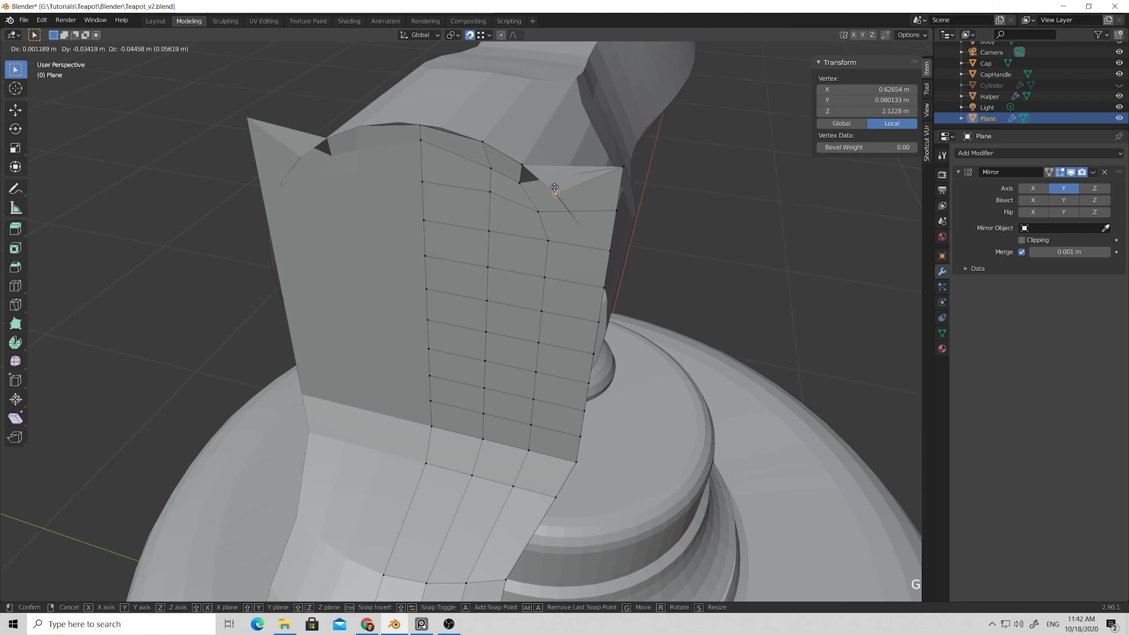
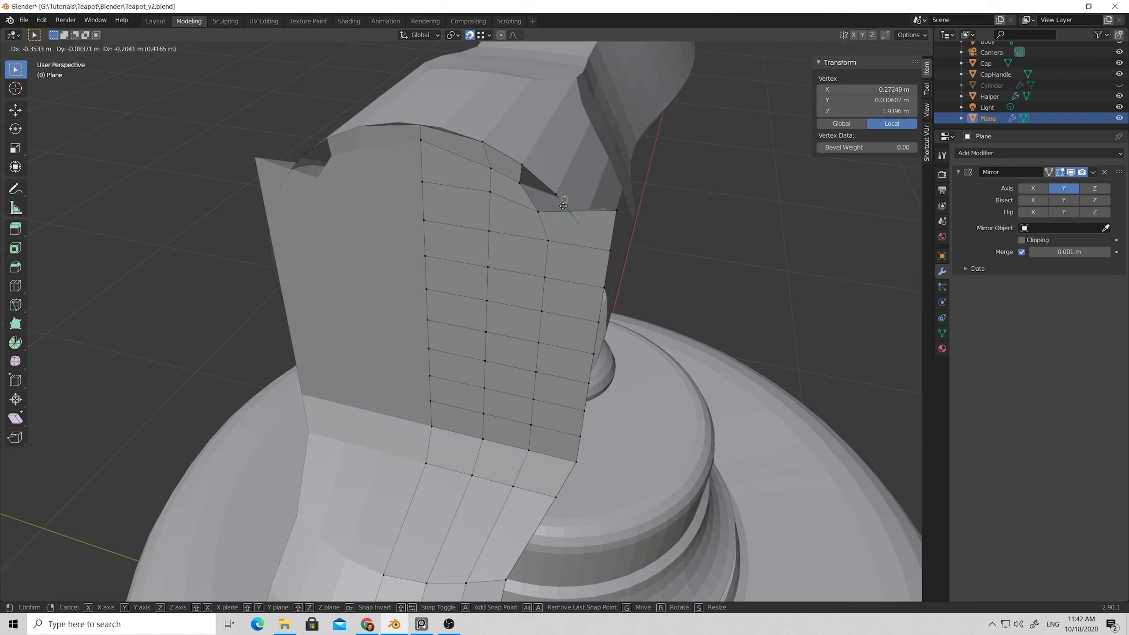
Snap the outer edge's third and fourth vertices onto the handle outline at about Y 0.097, Z 2.104 m and Y 0.109, Z 2.083 m.
{"action": "key", "text": "g"}
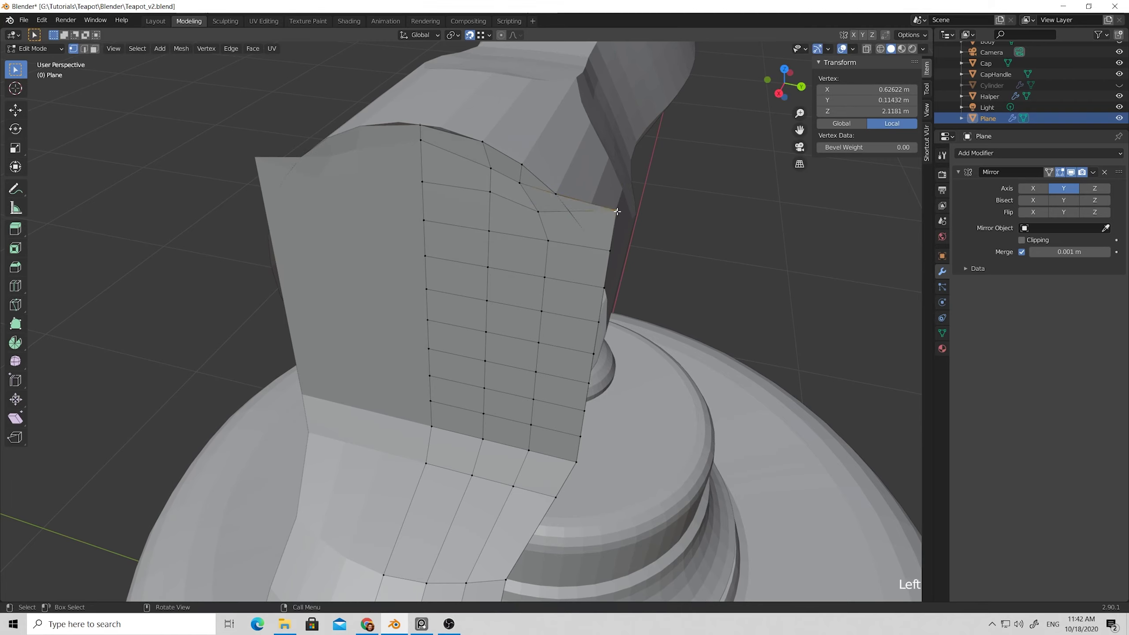
{"action": "left_click", "coordinate": [589, 231]}
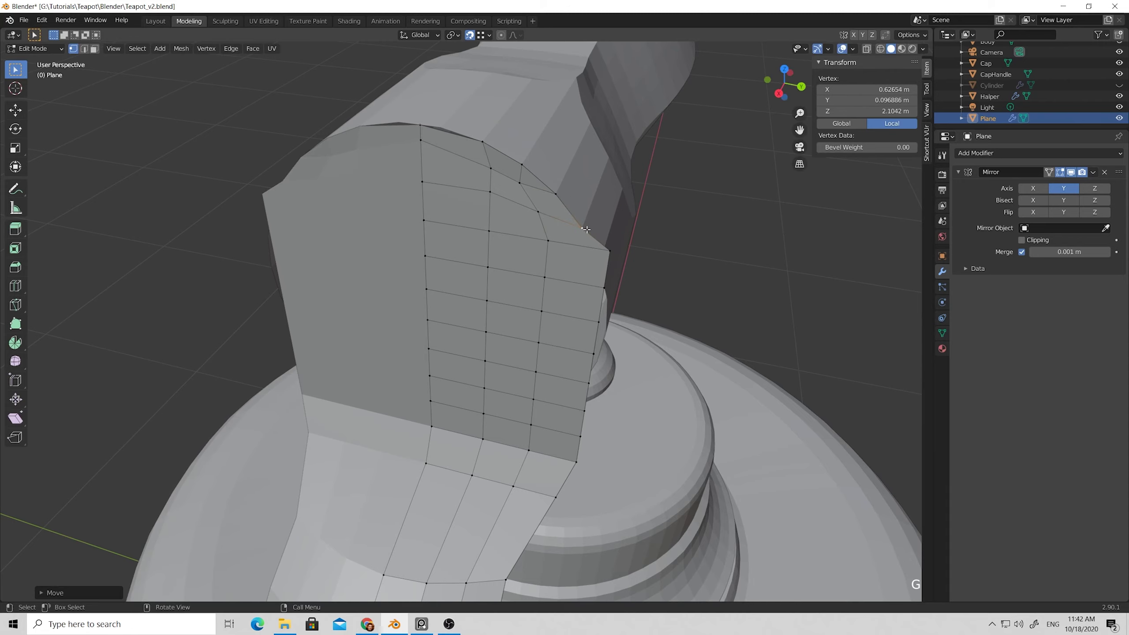
{"action": "left_click", "coordinate": [622, 255]}
{"action": "key", "text": "g"}
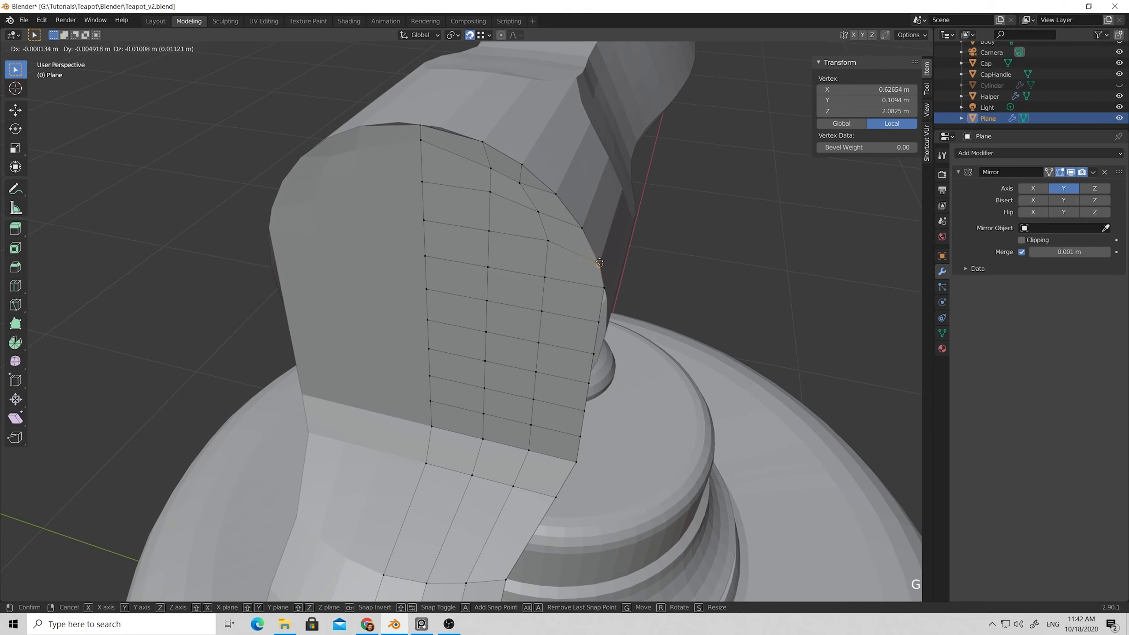
{"action": "left_click", "coordinate": [600, 263]}
{"action": "key", "text": "g"}
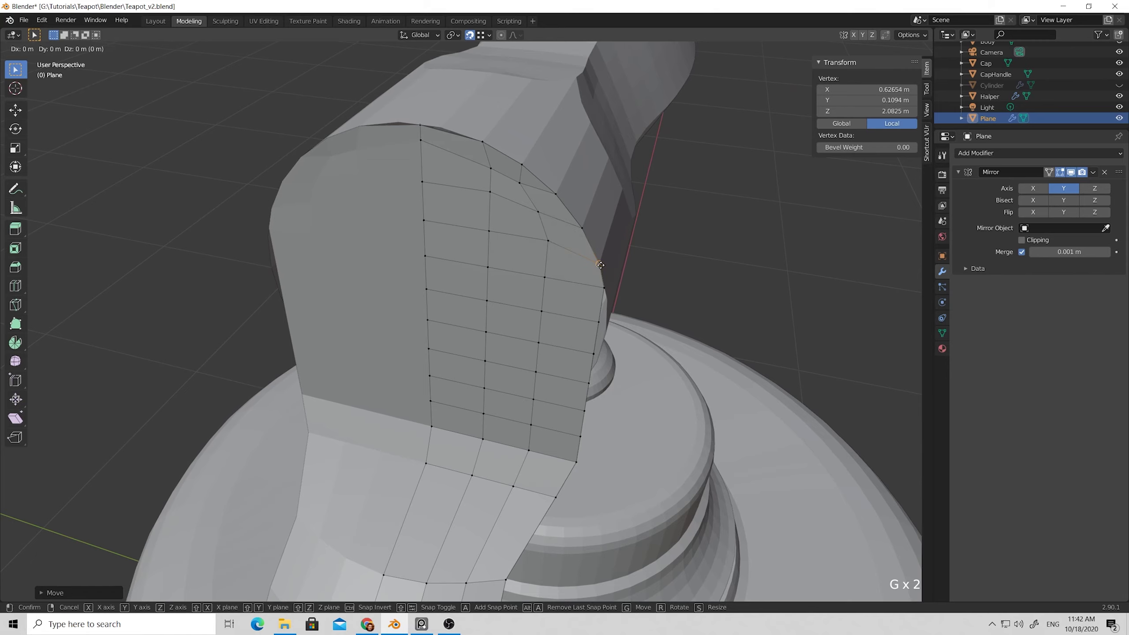
{"action": "left_click", "coordinate": [600, 264]}
Snap the next three outer-edge vertices to about Z 2.059, 2.034 and 2.009 m on the handle outline, and deselect everything.
{"action": "middle_click_drag", "start_coordinate": [635, 269], "coordinate": [452, 189]}
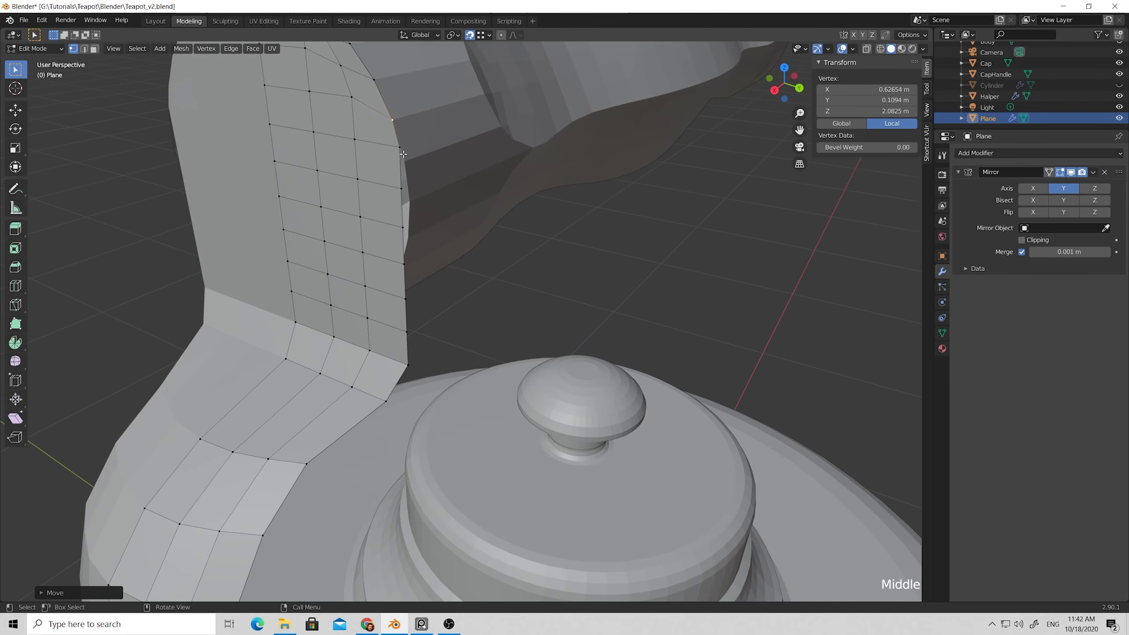
{"action": "key", "text": "g"}
{"action": "left_click", "coordinate": [412, 167]}
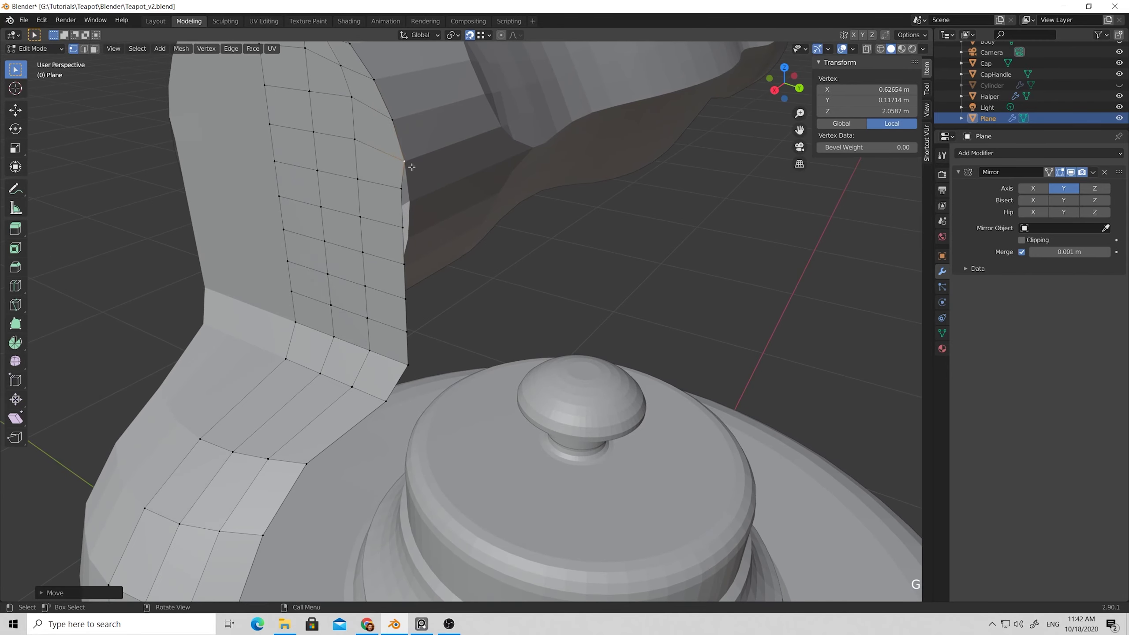
{"action": "key", "text": "g"}
{"action": "left_click", "coordinate": [410, 200]}
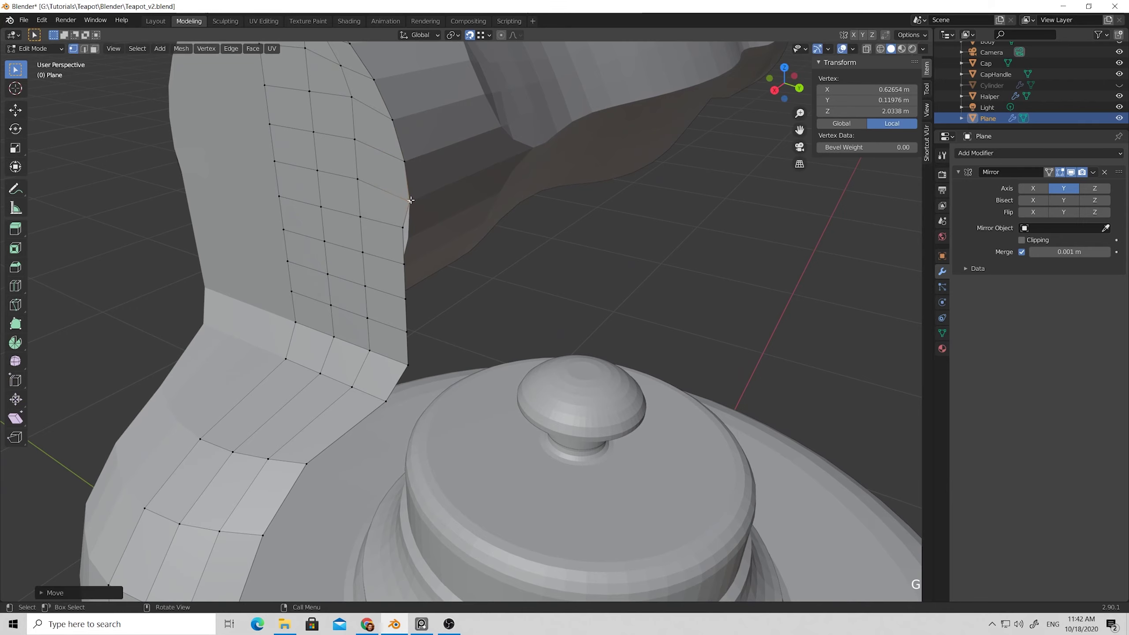
{"action": "key", "text": "g"}
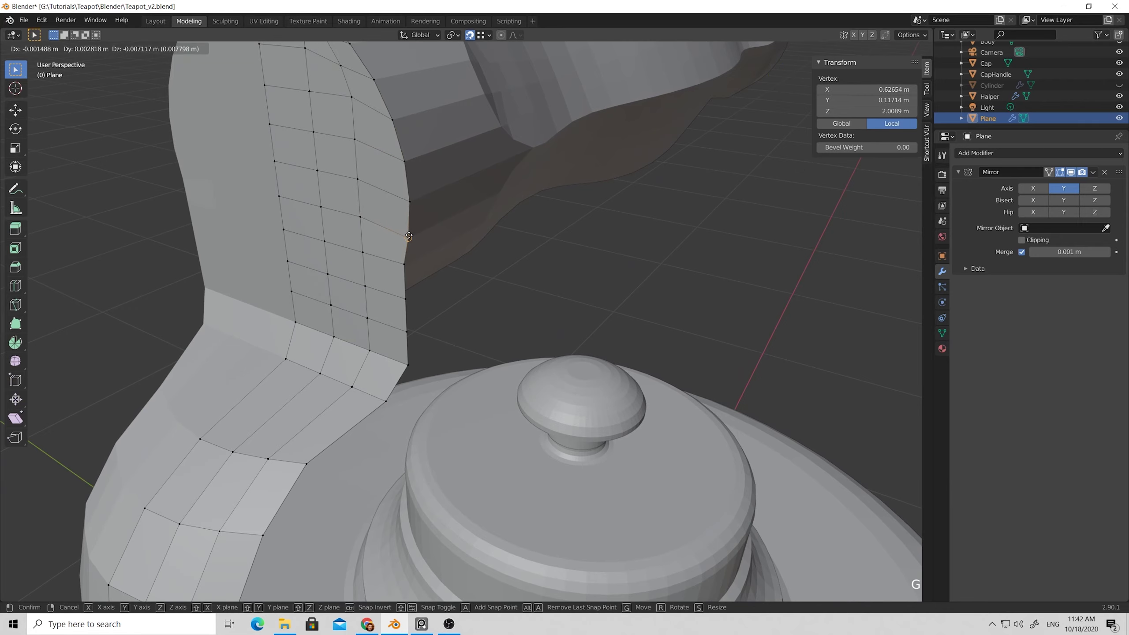
{"action": "left_click", "coordinate": [408, 235]}
{"action": "middle_click_drag", "start_coordinate": [408, 236], "coordinate": [511, 243]}
{"action": "scroll", "coordinate": [511, 242], "scroll_direction": "down", "scroll_amount": 2}
{"action": "left_click", "coordinate": [602, 251]}
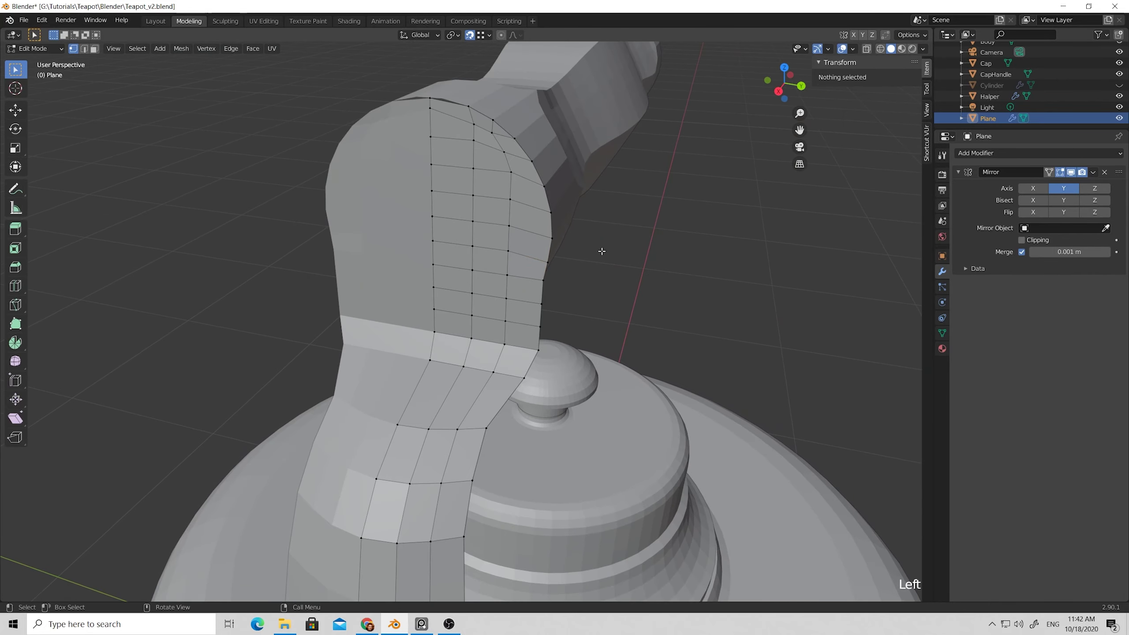
Snap the second column's top vertex to about Y 0.013, Z 2.153 m and the third column's to Y 0.037, Z 2.148 m.
{"action": "scroll", "coordinate": [439, 113], "scroll_direction": "up", "scroll_amount": 2}
{"action": "middle_click_drag", "start_coordinate": [439, 113], "coordinate": [505, 153]}
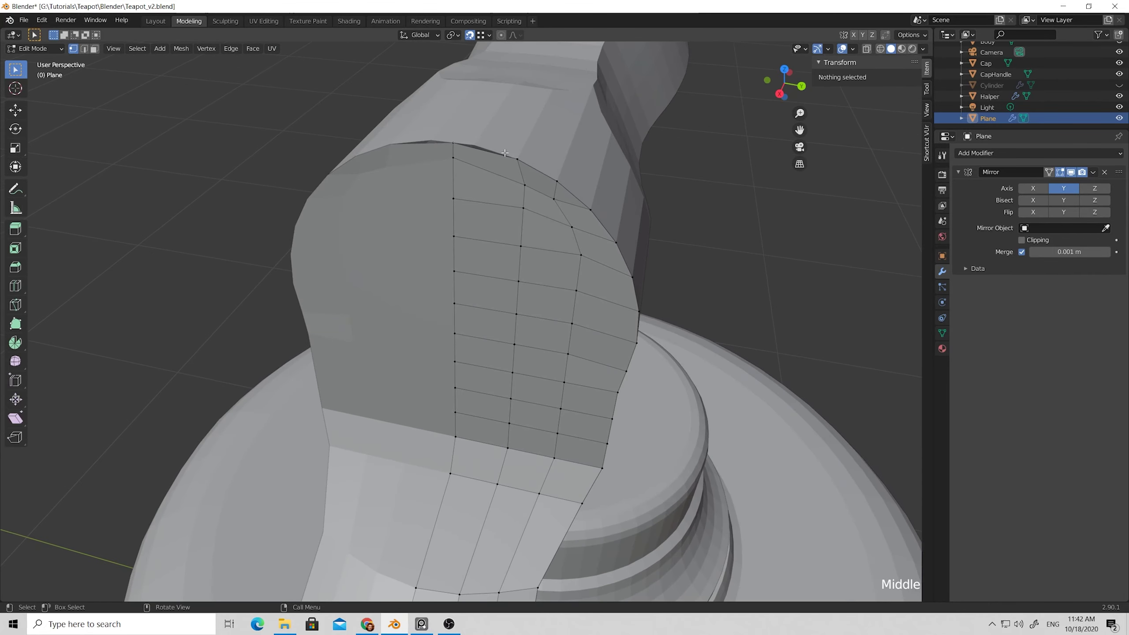
{"action": "left_click", "coordinate": [517, 159]}
{"action": "key", "text": "g"}
{"action": "left_click", "coordinate": [477, 144]}
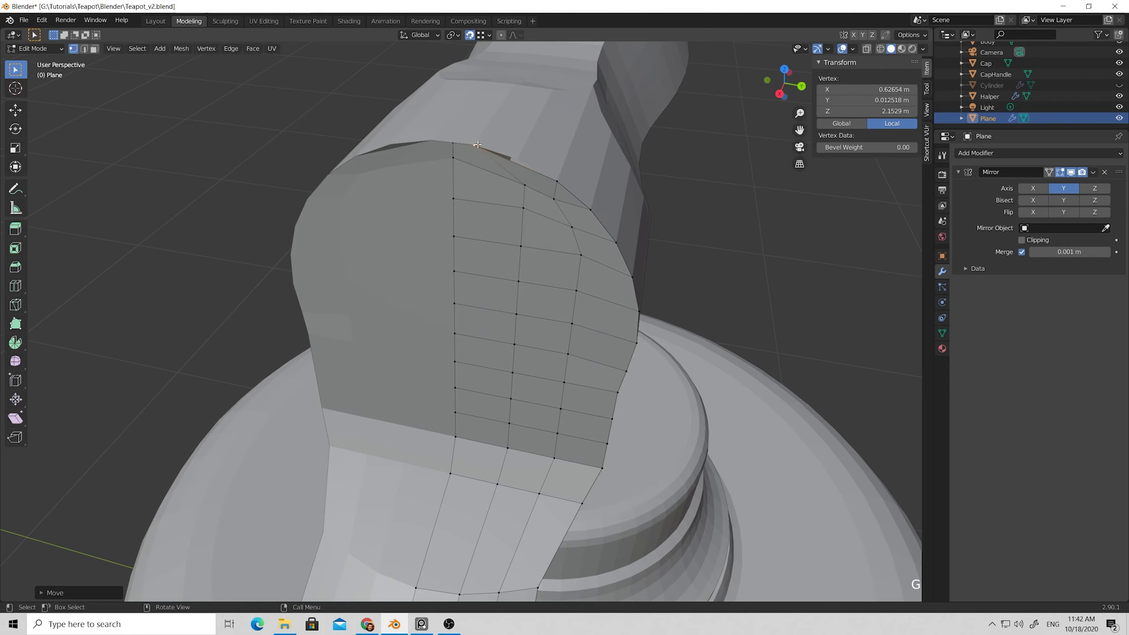
{"action": "key", "text": "g"}
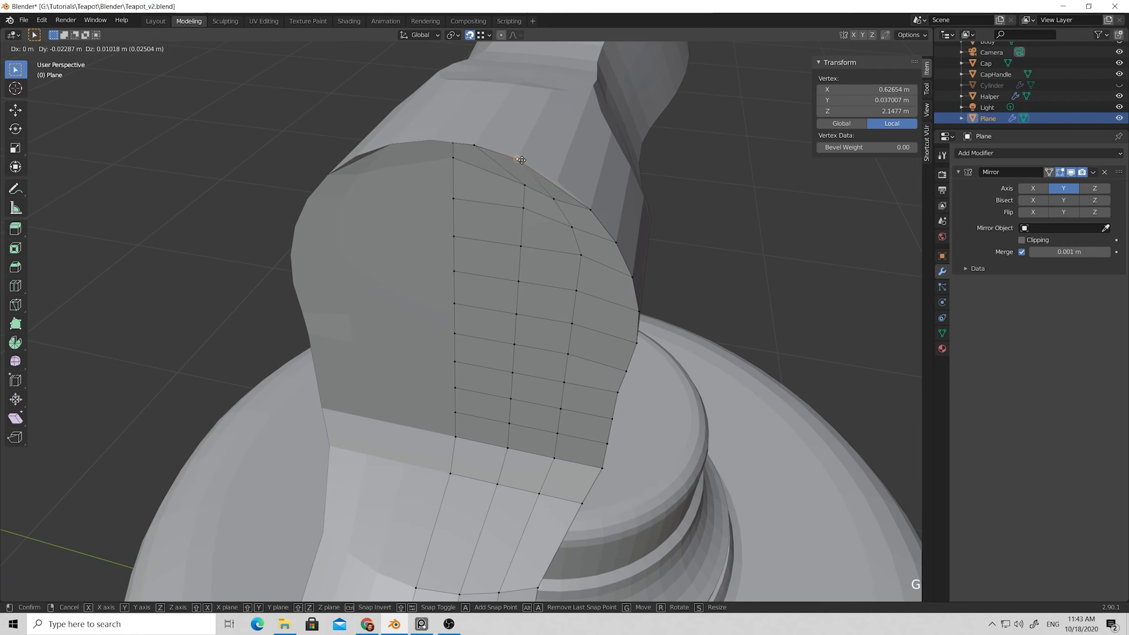
{"action": "left_click", "coordinate": [529, 165]}
Snap both coincident vertices at the top of the outer edge onto the outline point at about Y 0.060, Z 2.138 m.
{"action": "left_click", "coordinate": [587, 208]}
{"action": "key", "text": "g"}
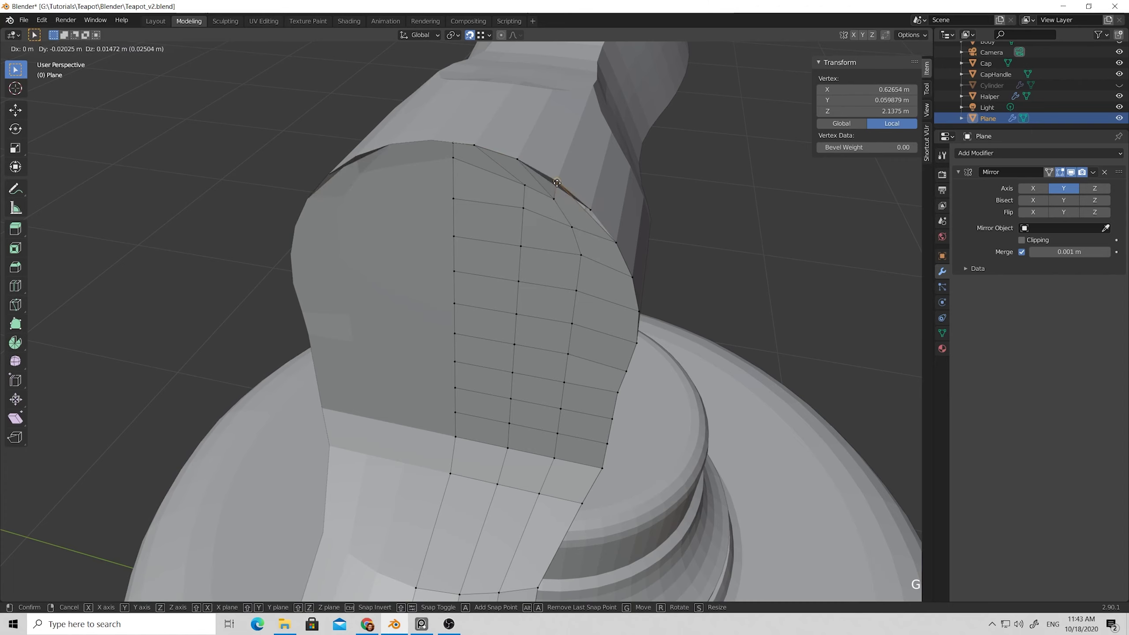
{"action": "left_click", "coordinate": [557, 181]}
{"action": "middle_click_drag", "start_coordinate": [557, 181], "coordinate": [546, 179]}
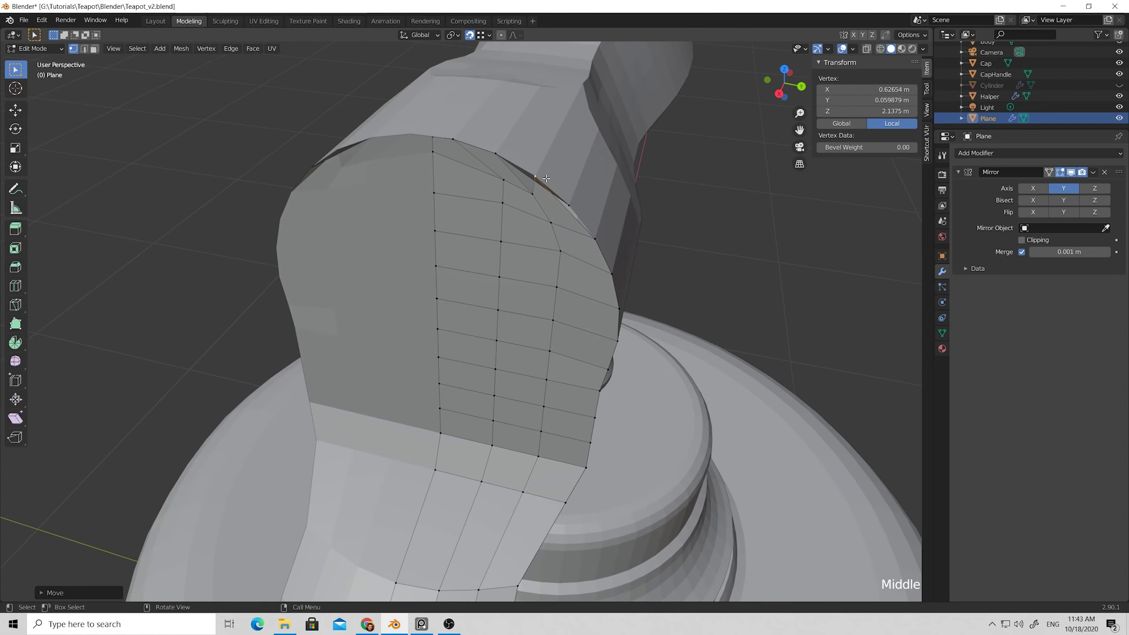
{"action": "key", "text": "g"}
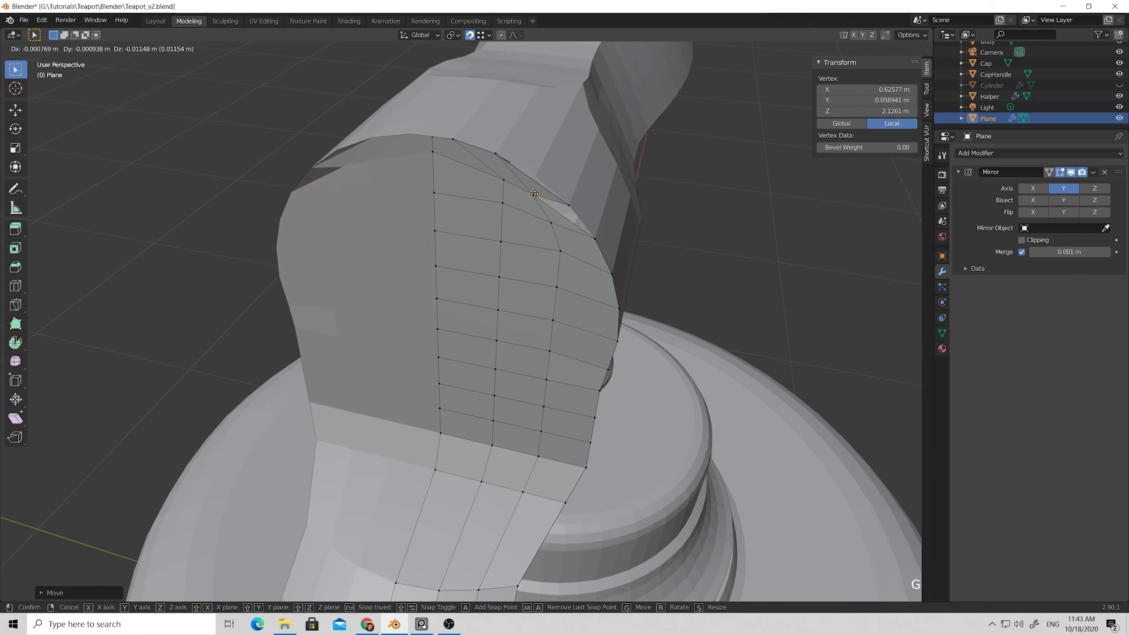
{"action": "left_click", "coordinate": [538, 178]}
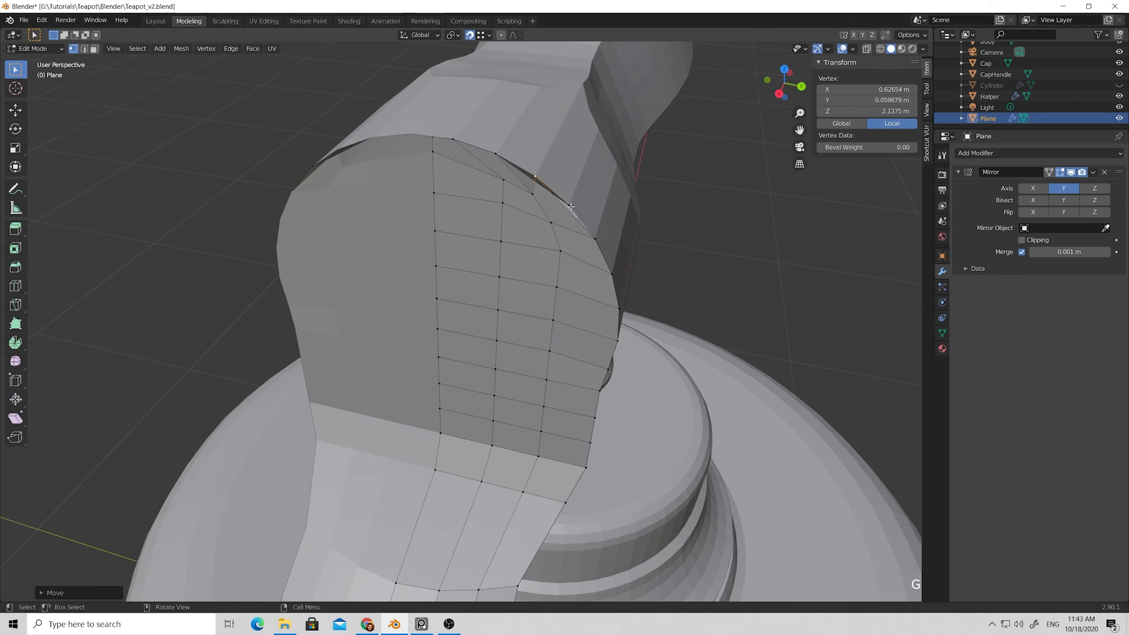
{"action": "key", "text": "g"}
{"action": "left_click", "coordinate": [547, 180]}
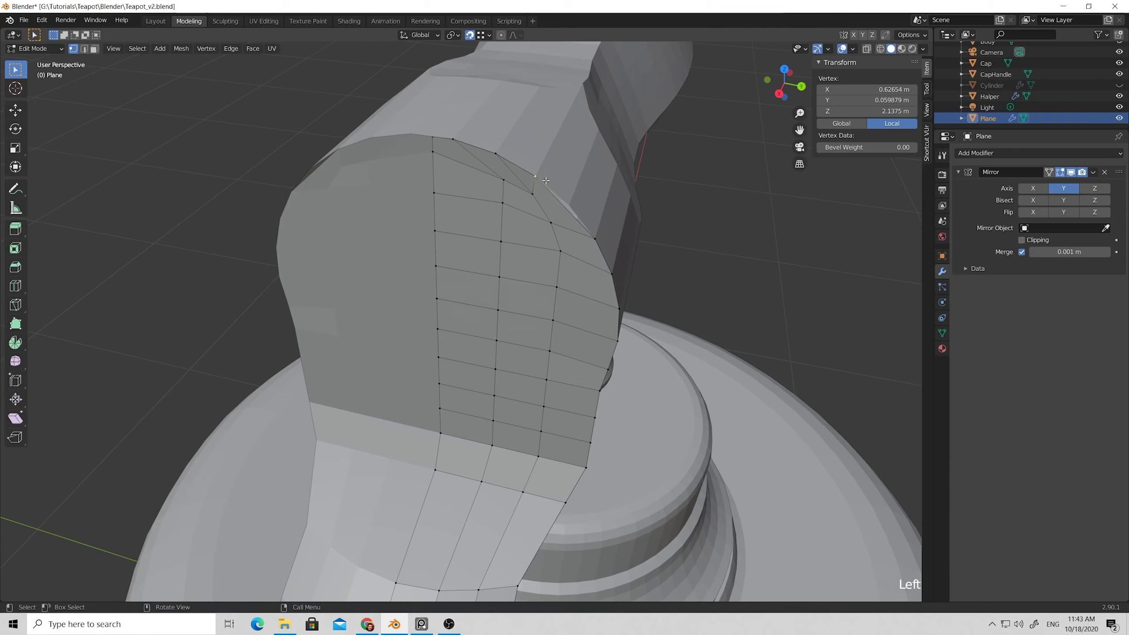
Snap one of the two stacked outer-edge vertices down to about Y 0.080, Z 2.123 m on the outline and deselect everything.
{"action": "left_click", "coordinate": [546, 181]}
{"action": "key", "text": "g"}
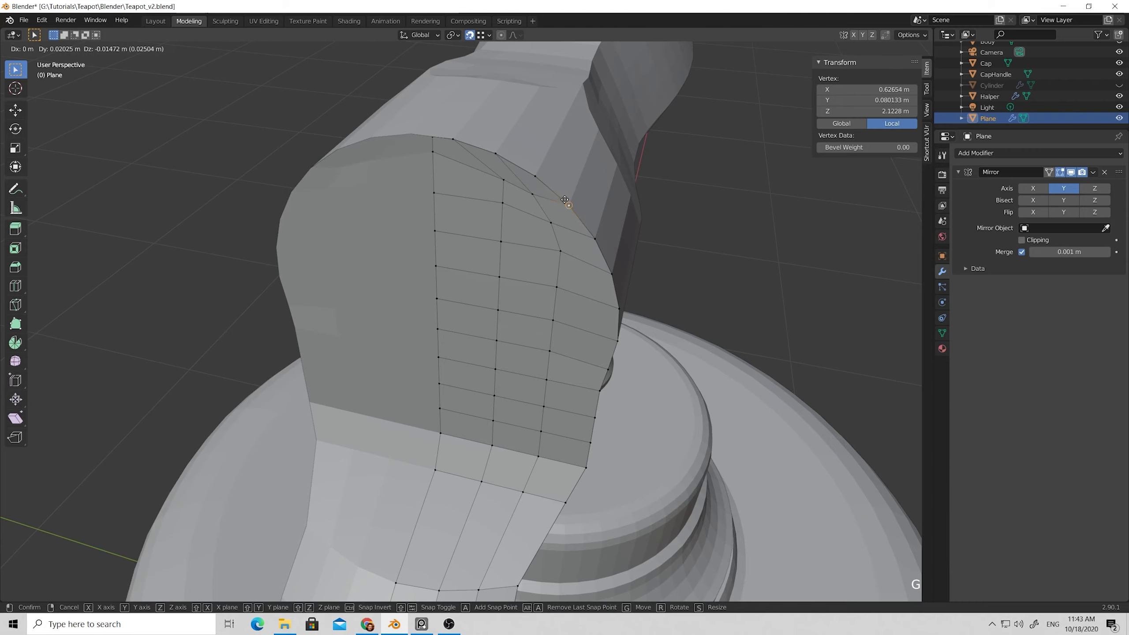
{"action": "left_click", "coordinate": [564, 201]}
{"action": "middle_click_drag", "start_coordinate": [561, 191], "coordinate": [552, 171]}
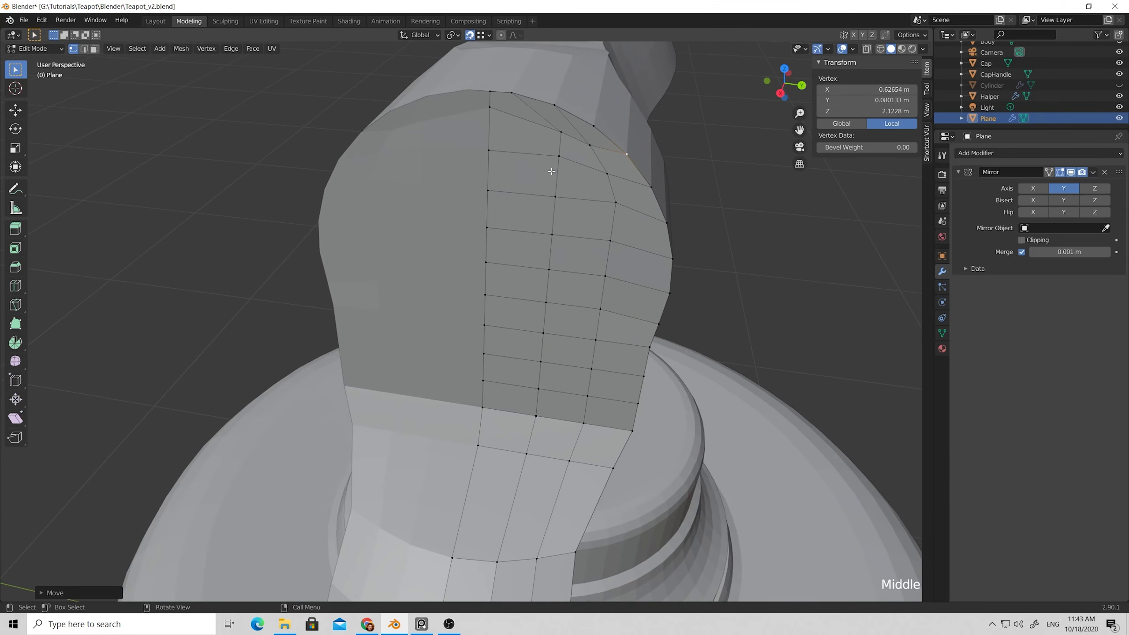
{"action": "left_click", "coordinate": [705, 177]}
Turn off snapping and flatten the vertices of the bracket's upper panel by scaling them along the global X axis.
{"action": "scroll", "coordinate": [550, 179], "scroll_direction": "down", "scroll_amount": 3}
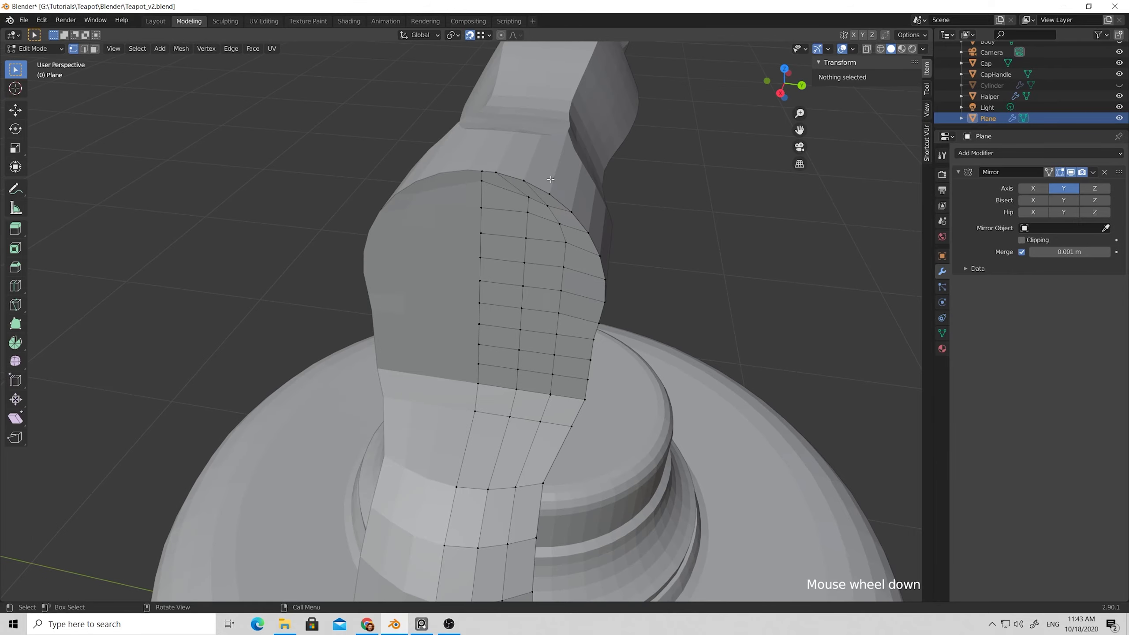
{"action": "middle_click_drag", "start_coordinate": [551, 180], "coordinate": [524, 173]}
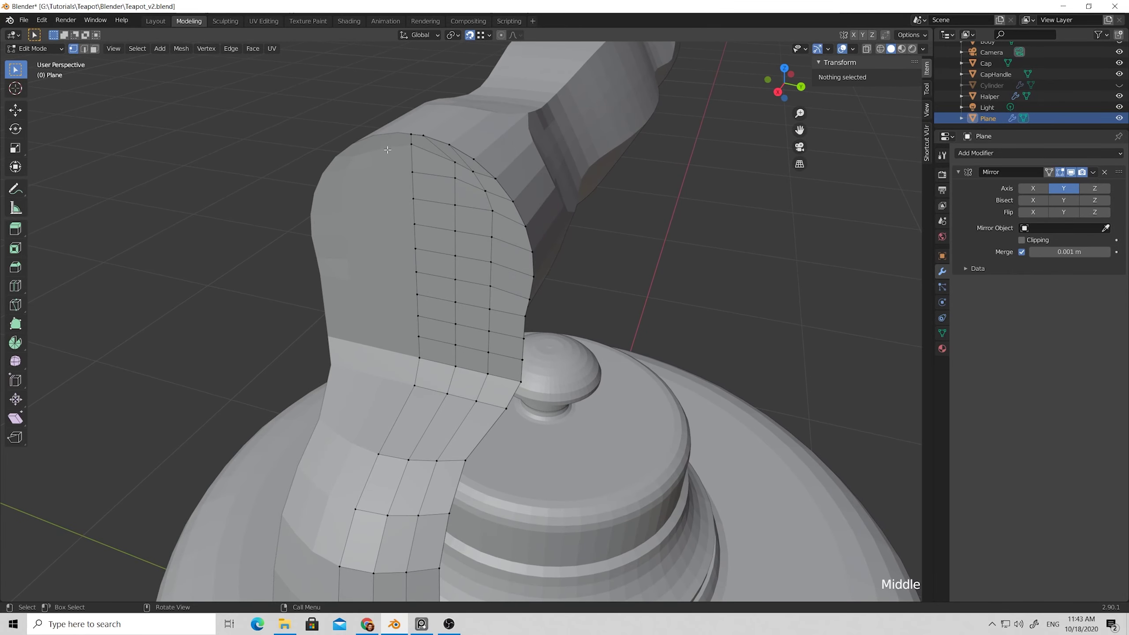
{"action": "left_click", "coordinate": [454, 163]}
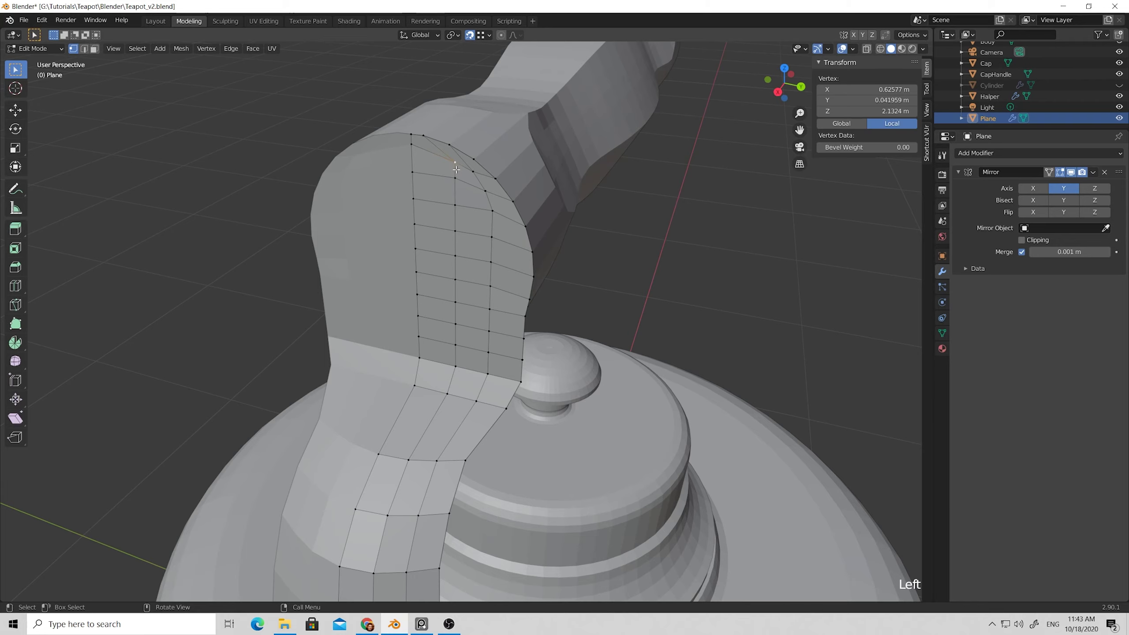
{"action": "left_click", "coordinate": [470, 36]}
{"action": "middle_click_drag", "start_coordinate": [446, 165], "coordinate": [388, 164]}
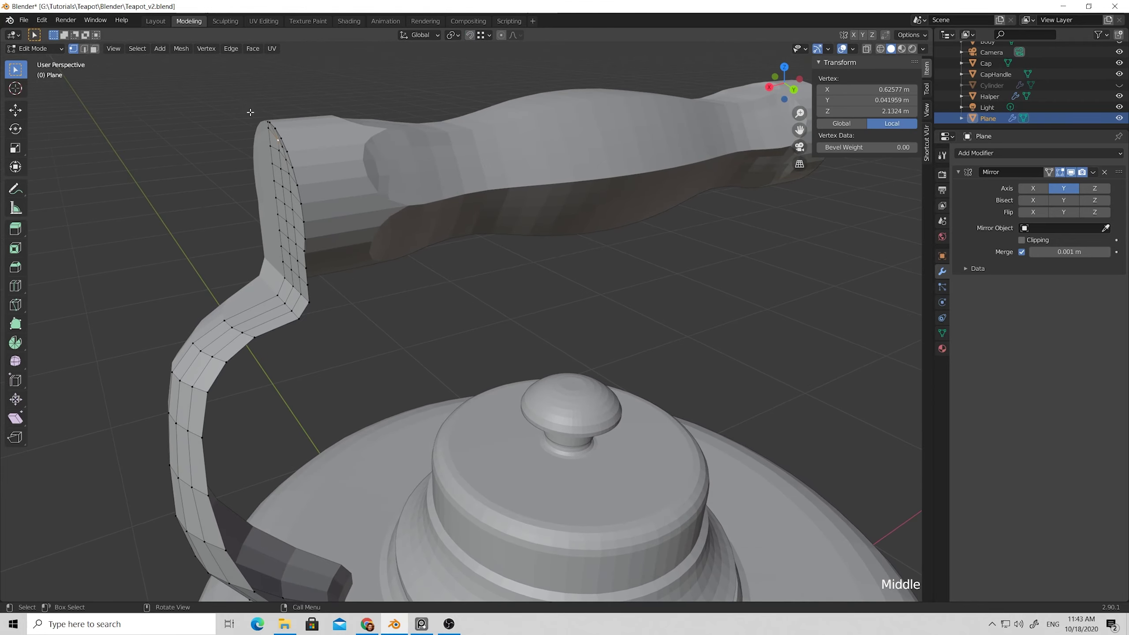
{"action": "left_click_drag", "start_coordinate": [236, 106], "coordinate": [340, 264]}
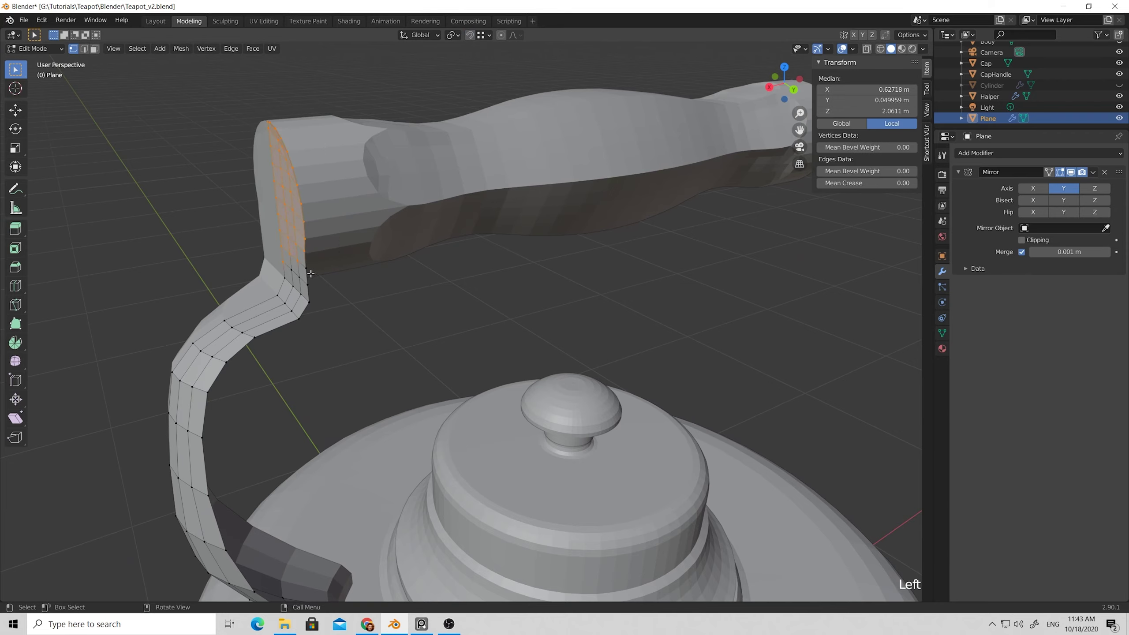
{"action": "left_click_drag", "start_coordinate": [270, 242], "coordinate": [321, 277]}
{"action": "left_click_drag", "start_coordinate": [305, 293], "coordinate": [318, 270], "text": "shift"}
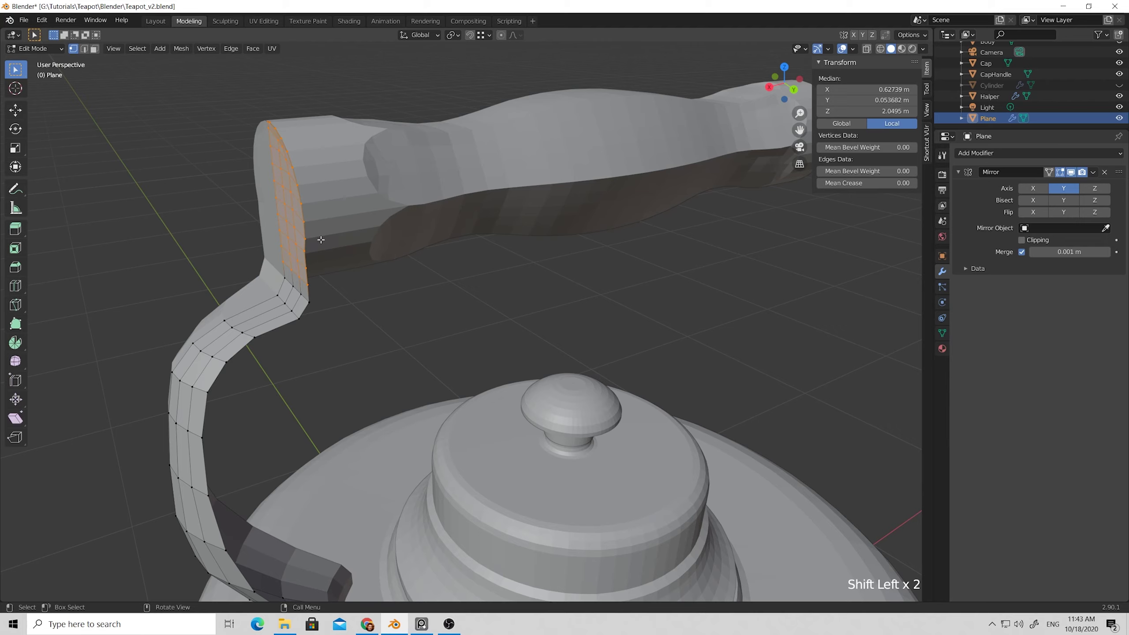
{"action": "key", "text": "s"}
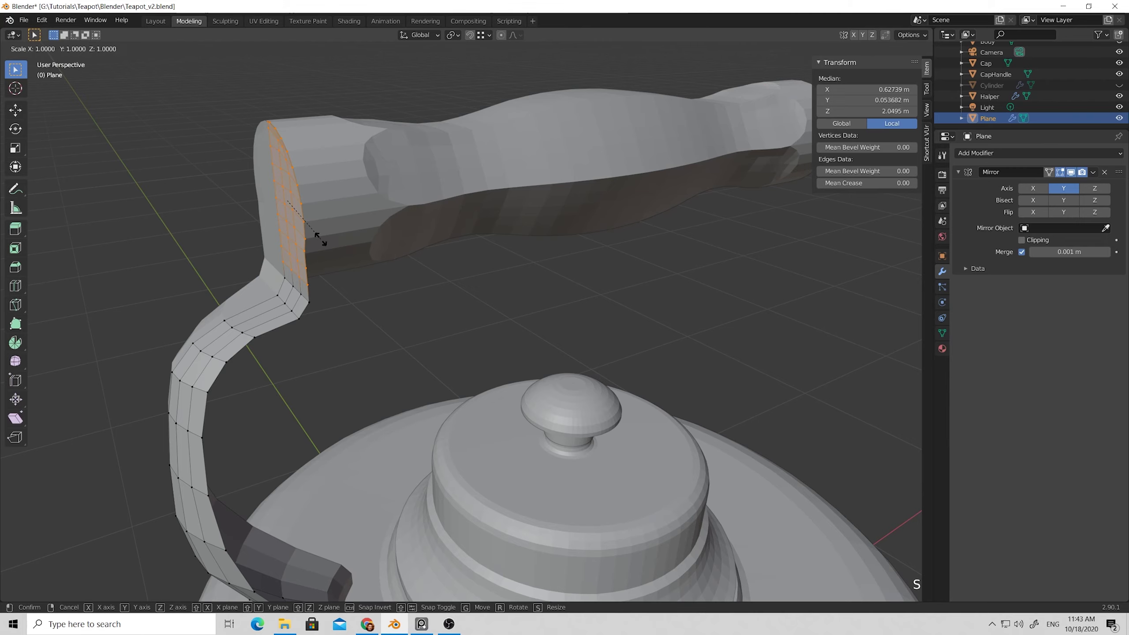
{"action": "key", "text": "x"}
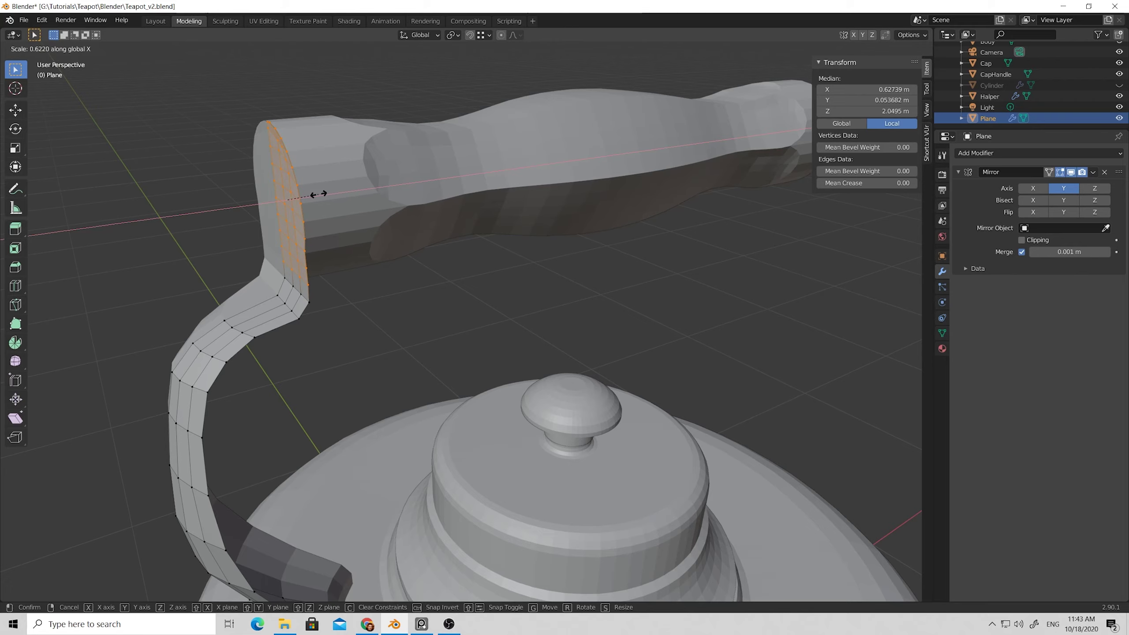
{"action": "left_click", "coordinate": [294, 199]}
{"action": "left_click", "coordinate": [341, 243]}
Inspect the flattened upper panel and its rounded outline from several angles, close up and from farther away.
{"action": "middle_click_drag", "start_coordinate": [343, 240], "coordinate": [391, 227]}
{"action": "scroll", "coordinate": [373, 179], "scroll_direction": "up", "scroll_amount": 2}
{"action": "mouse_move", "coordinate": [373, 178]}
{"action": "middle_mouse_down"}
{"action": "mouse_move", "coordinate": [386, 177]}
{"action": "mouse_move", "coordinate": [369, 184]}
{"action": "middle_mouse_up"}
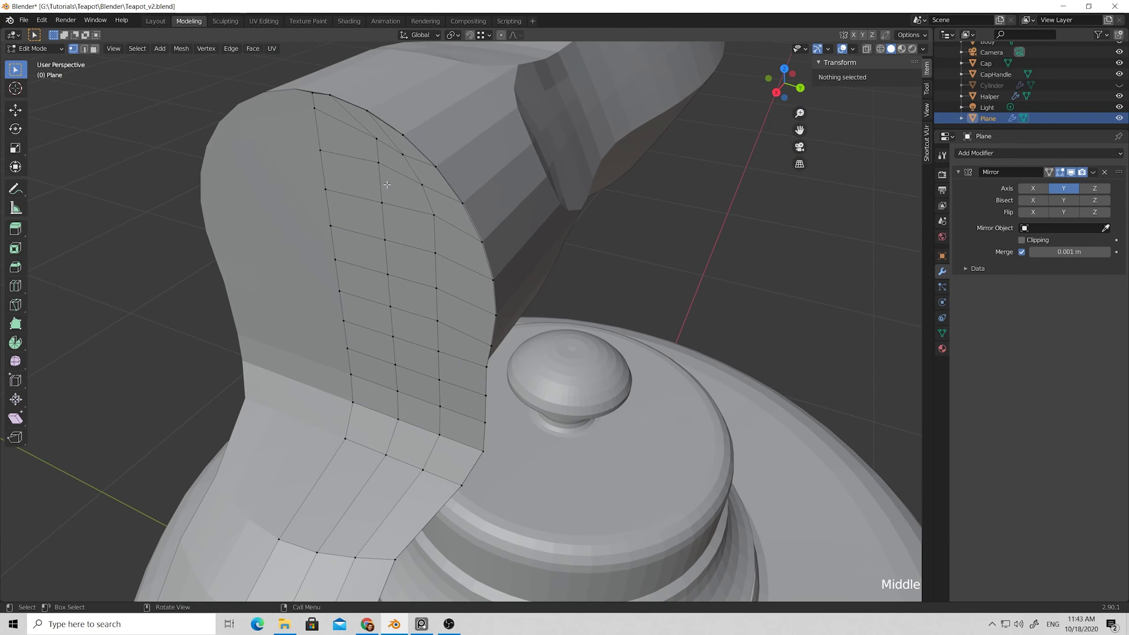
{"action": "scroll", "coordinate": [358, 190], "scroll_direction": "down", "scroll_amount": 2}
{"action": "scroll", "coordinate": [408, 222], "scroll_direction": "up", "scroll_amount": 2}
{"action": "middle_click_drag", "start_coordinate": [408, 222], "coordinate": [423, 267]}
{"action": "scroll", "coordinate": [415, 244], "scroll_direction": "down", "scroll_amount": 2}
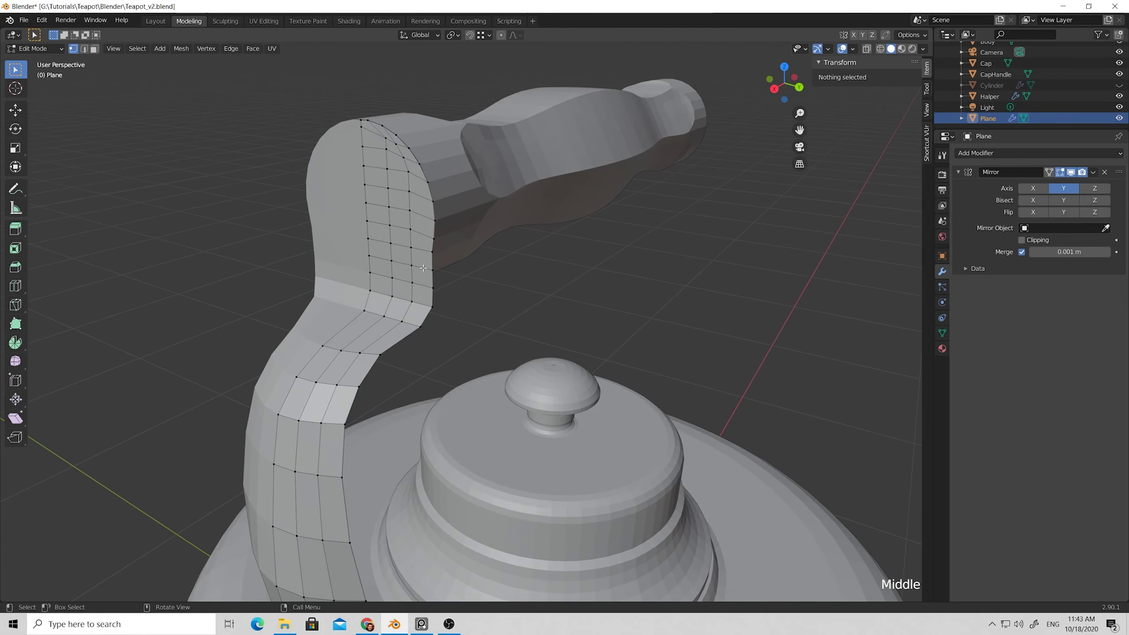
{"action": "middle_click_drag", "start_coordinate": [386, 164], "coordinate": [445, 184]}
{"action": "scroll", "coordinate": [447, 186], "scroll_direction": "up", "scroll_amount": 2}
{"action": "scroll", "coordinate": [449, 187], "scroll_direction": "down", "scroll_amount": 1}
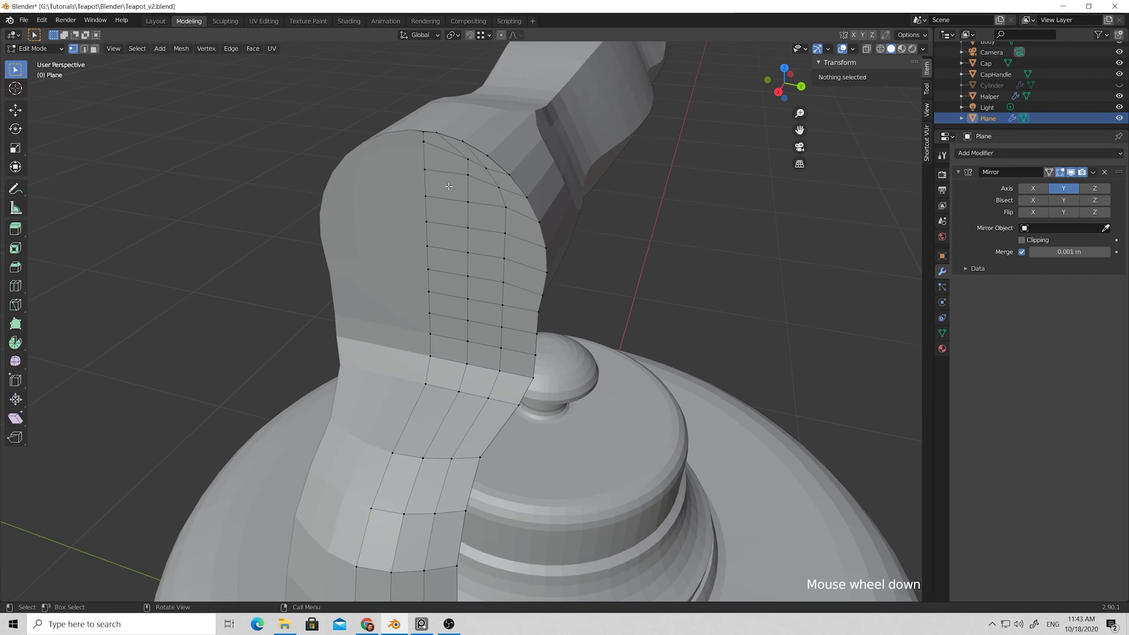
Return to Object Mode, delete the Helper handle copy and unhide the original Cylinder handle.
{"action": "key", "text": "Tab"}
{"action": "scroll", "coordinate": [448, 187], "scroll_direction": "down", "scroll_amount": 1}
{"action": "scroll", "coordinate": [448, 186], "scroll_direction": "down", "scroll_amount": 1}
{"action": "left_click", "coordinate": [441, 238]}
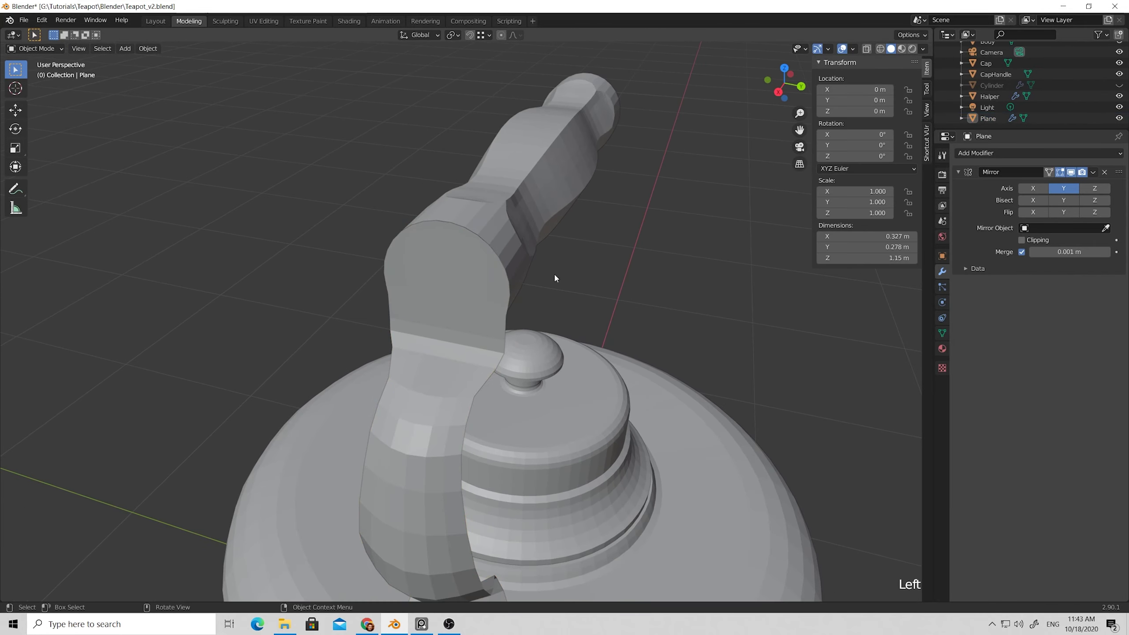
{"action": "middle_click_drag", "start_coordinate": [555, 277], "coordinate": [573, 236]}
{"action": "left_click", "coordinate": [516, 195]}
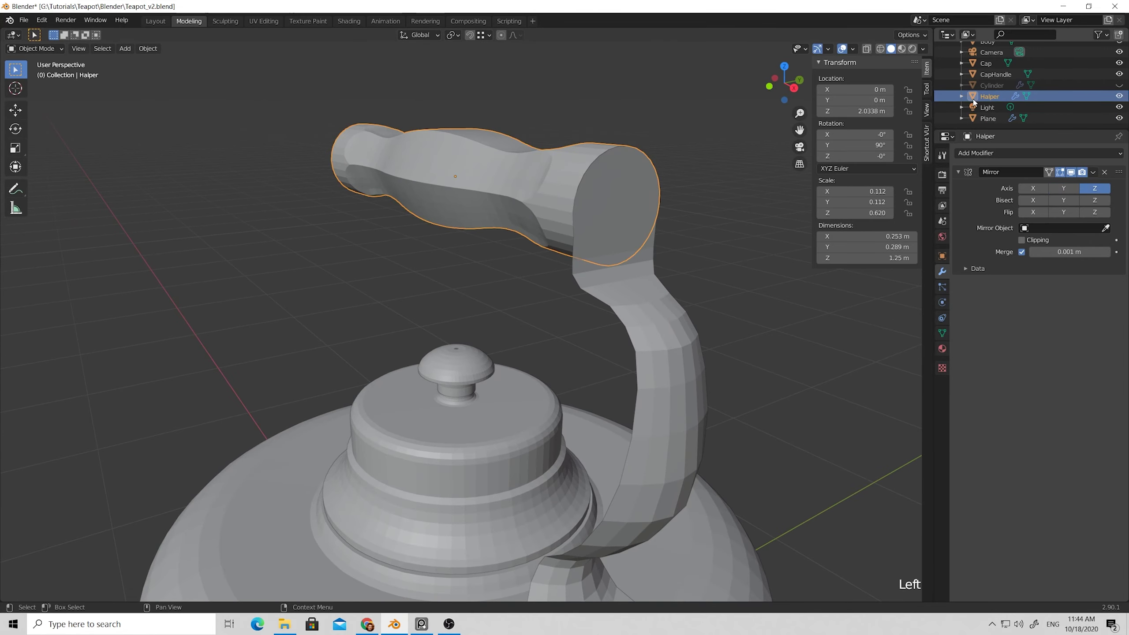
{"action": "key", "text": "Delete"}
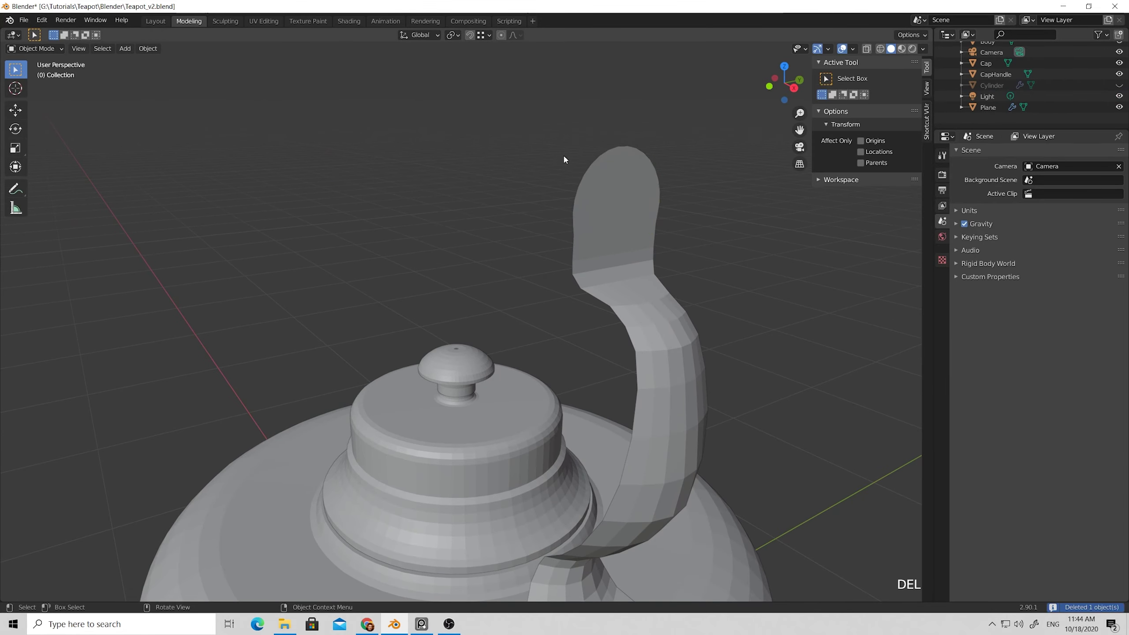
{"action": "left_click", "coordinate": [1119, 85]}
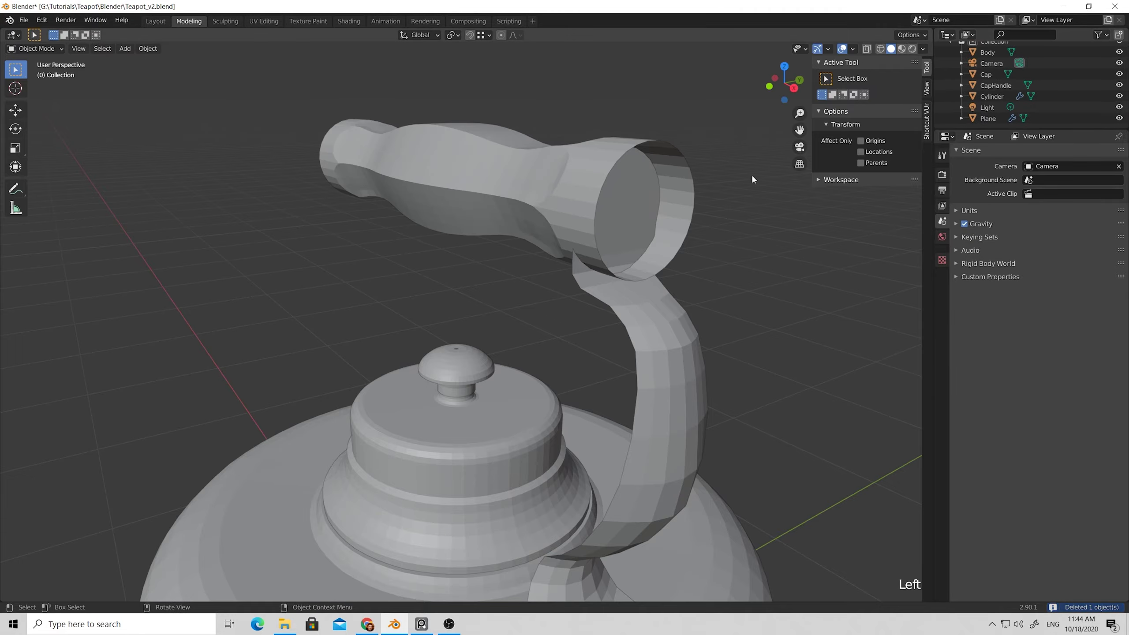
Shorten the Cylinder handle by scaling it along the global X axis to a length of about 1.37 m.
{"action": "middle_click_drag", "start_coordinate": [753, 179], "coordinate": [461, 198]}
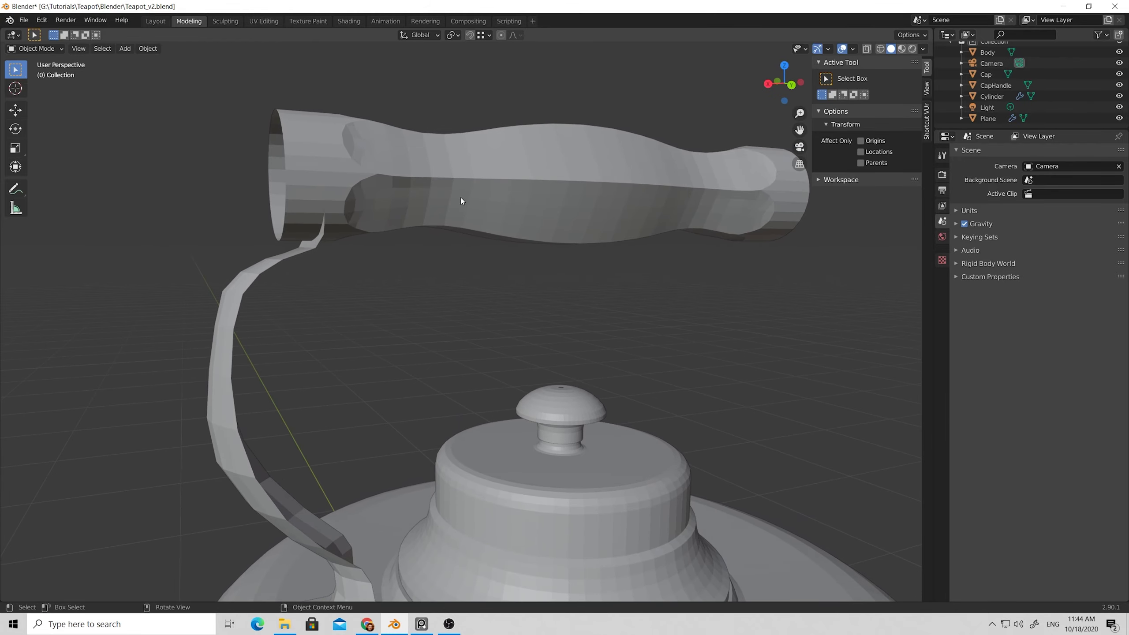
{"action": "scroll", "coordinate": [305, 219], "scroll_direction": "down", "scroll_amount": 2}
{"action": "mouse_move", "coordinate": [390, 302]}
{"action": "middle_mouse_down"}
{"action": "mouse_move", "coordinate": [387, 313]}
{"action": "mouse_move", "coordinate": [388, 296]}
{"action": "middle_mouse_up"}
{"action": "left_click", "coordinate": [325, 289]}
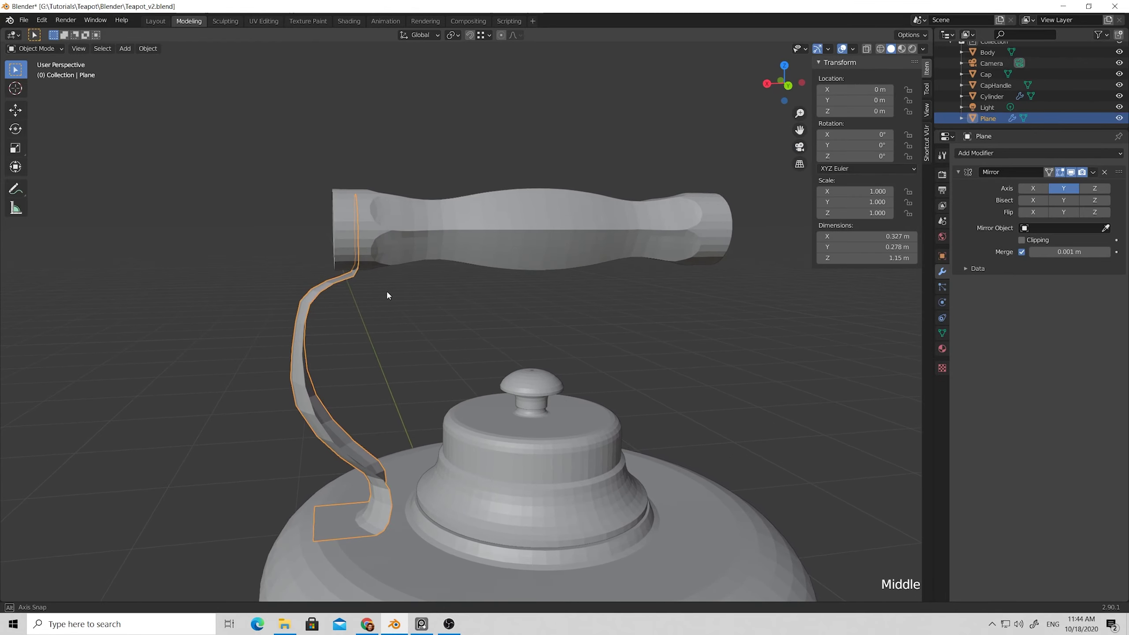
{"action": "left_click", "coordinate": [456, 238]}
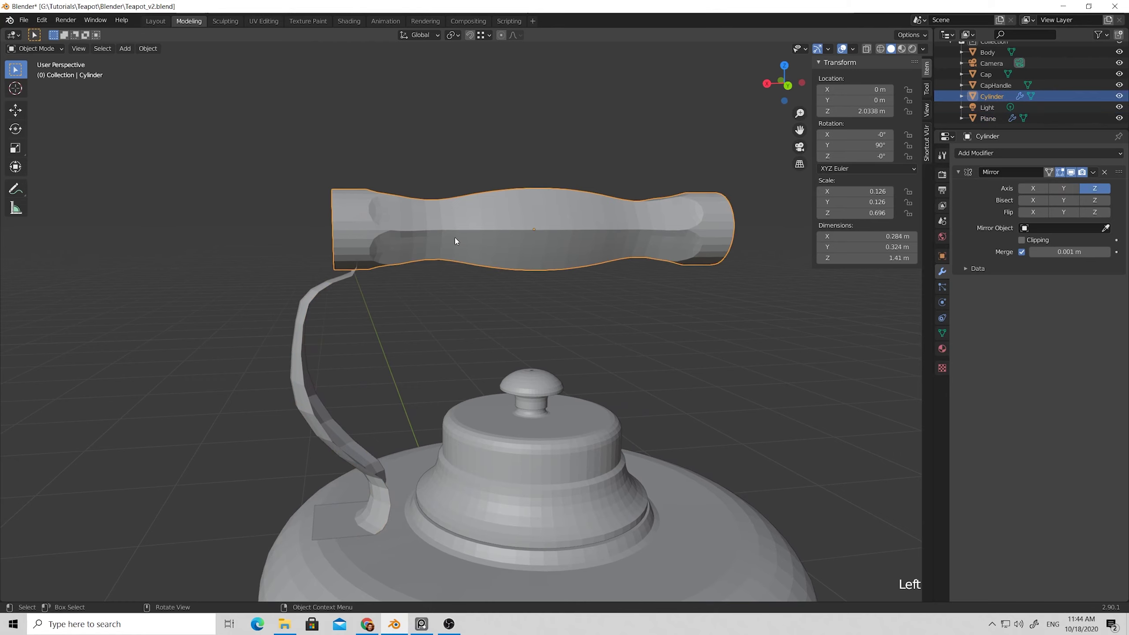
{"action": "key", "text": "g"}
{"action": "key", "text": "s"}
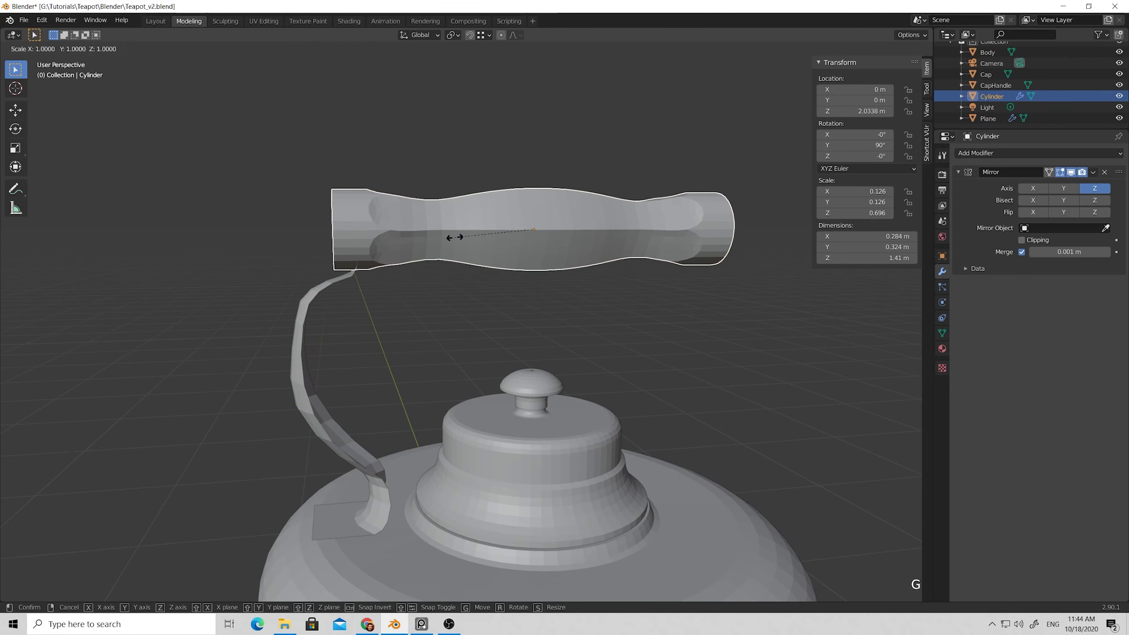
{"action": "key", "text": "x"}
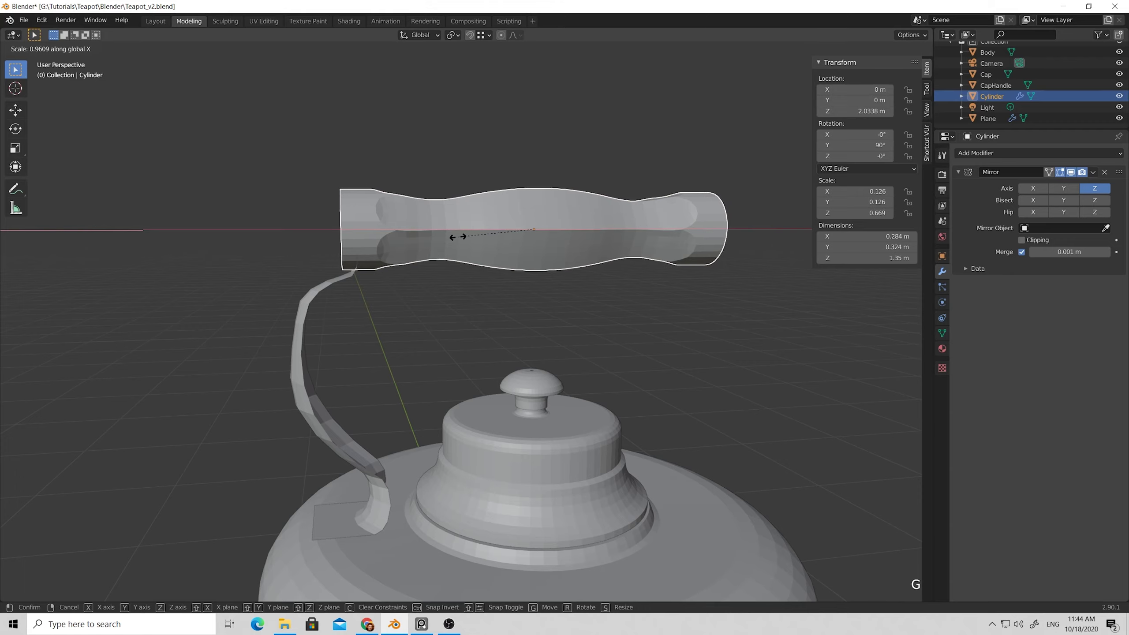
{"action": "key", "text": "Escape"}
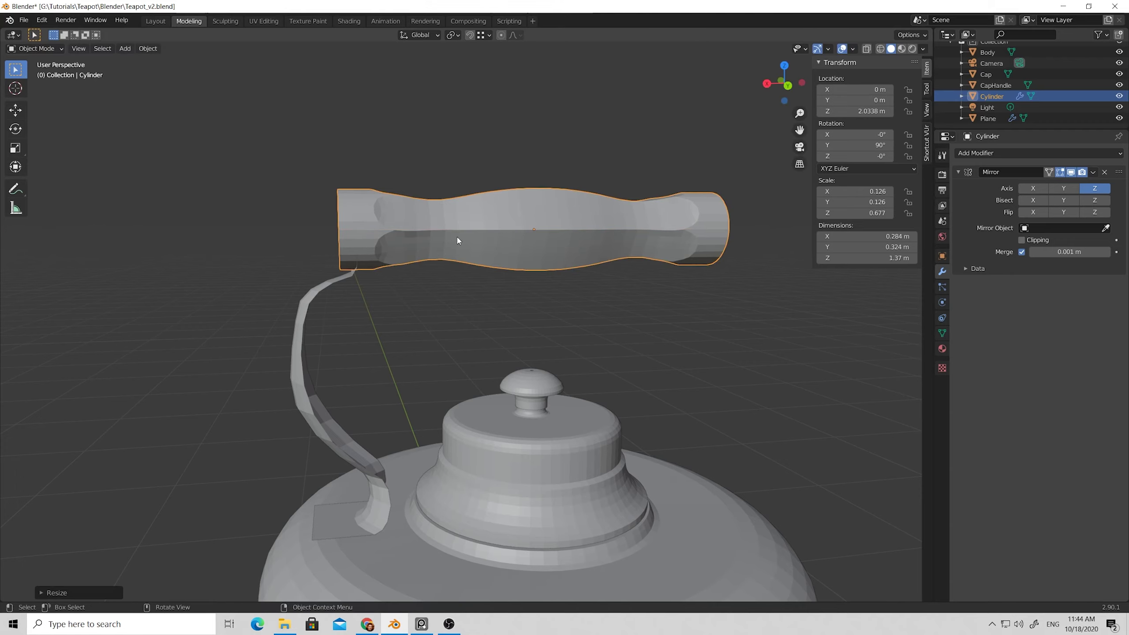
Move the edge loop nearest the handle's open end outward along X to about local Z 0.921 m.
{"action": "left_click", "coordinate": [443, 294]}
{"action": "middle_click_drag", "start_coordinate": [443, 294], "coordinate": [345, 235]}
{"action": "left_click", "coordinate": [393, 254]}
{"action": "key", "text": "Tab"}
{"action": "scroll", "coordinate": [375, 245], "scroll_direction": "up", "scroll_amount": 2}
{"action": "scroll", "coordinate": [375, 245], "scroll_direction": "up", "scroll_amount": 1}
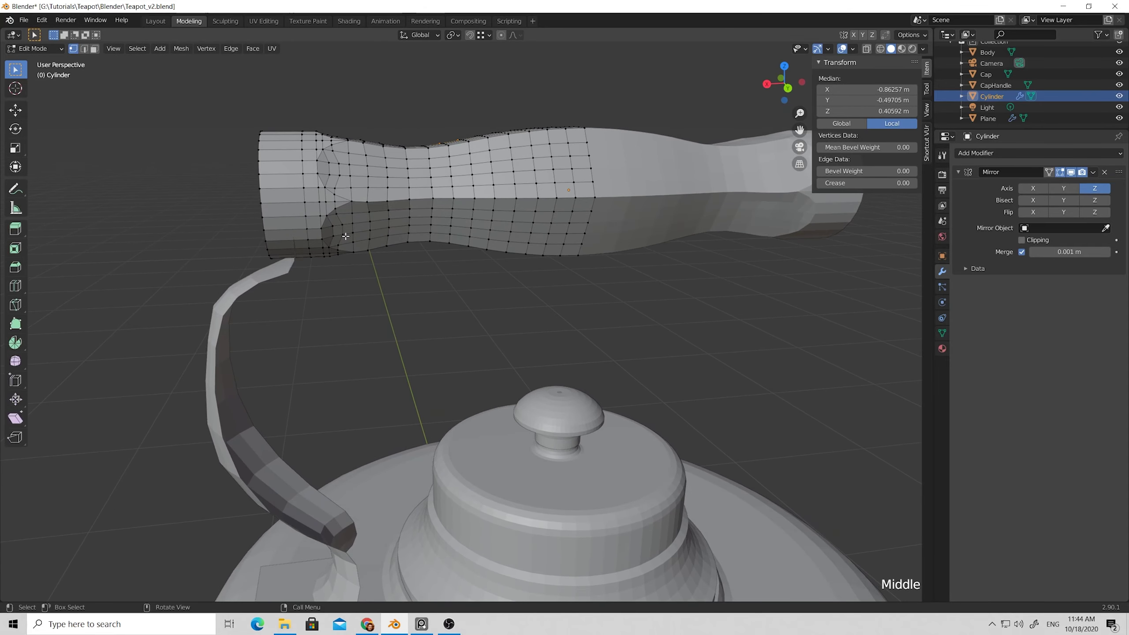
{"action": "key", "text": "2"}
{"action": "left_click", "coordinate": [305, 198], "text": "alt"}
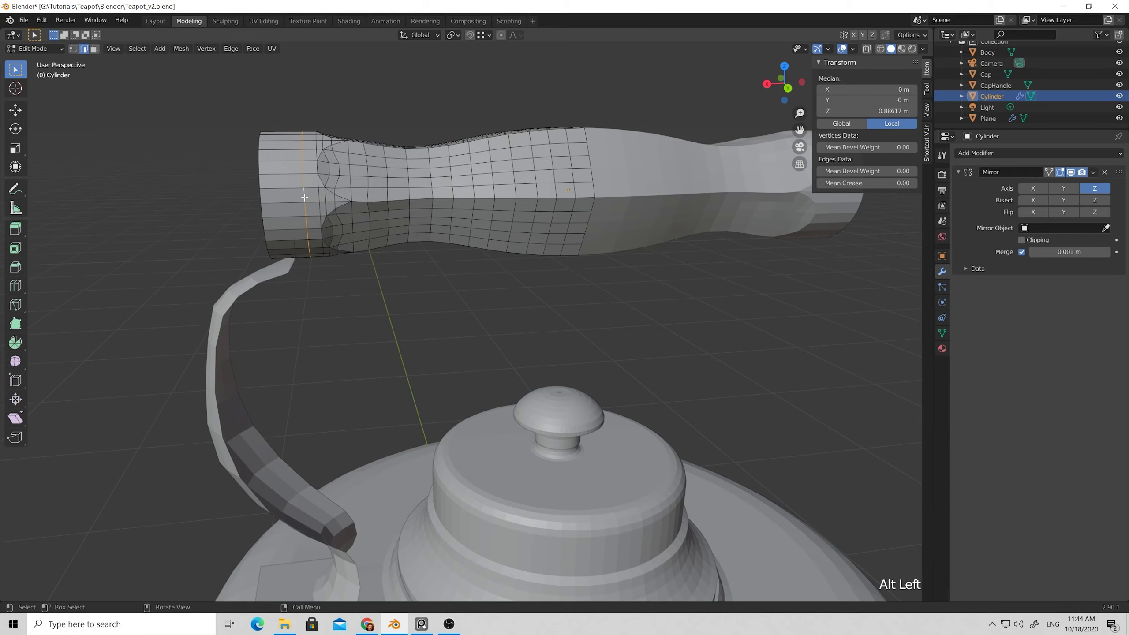
{"action": "key", "text": "g"}
{"action": "key", "text": "x"}
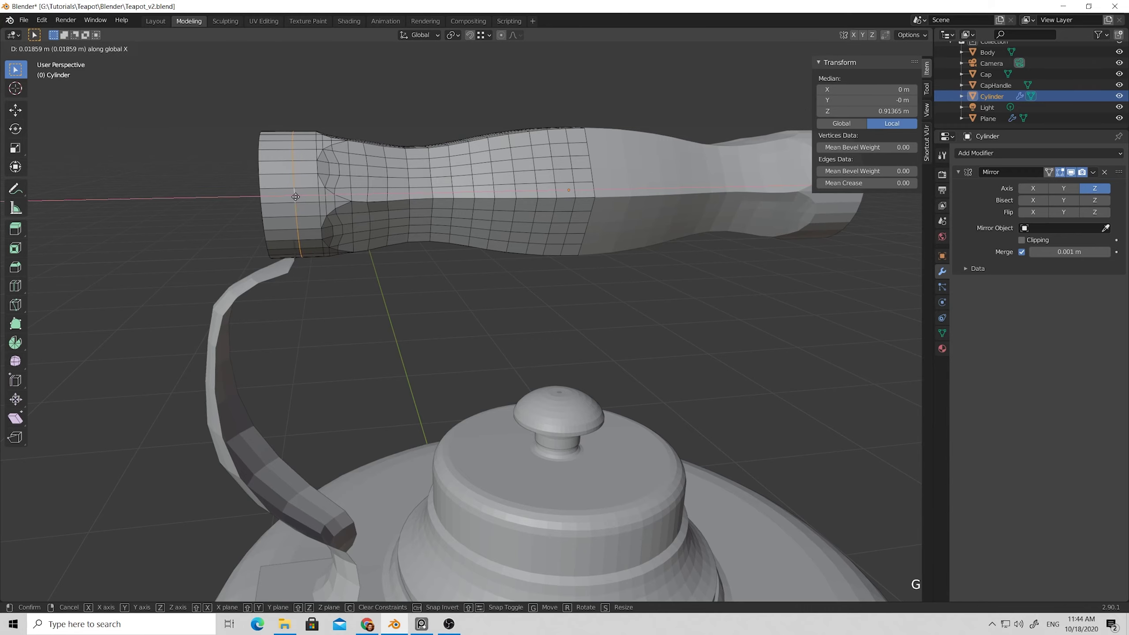
{"action": "left_click", "coordinate": [294, 197]}
{"action": "mouse_move", "coordinate": [294, 198]}
{"action": "middle_mouse_down"}
{"action": "mouse_move", "coordinate": [319, 207]}
{"action": "mouse_move", "coordinate": [306, 208]}
{"action": "middle_mouse_up"}
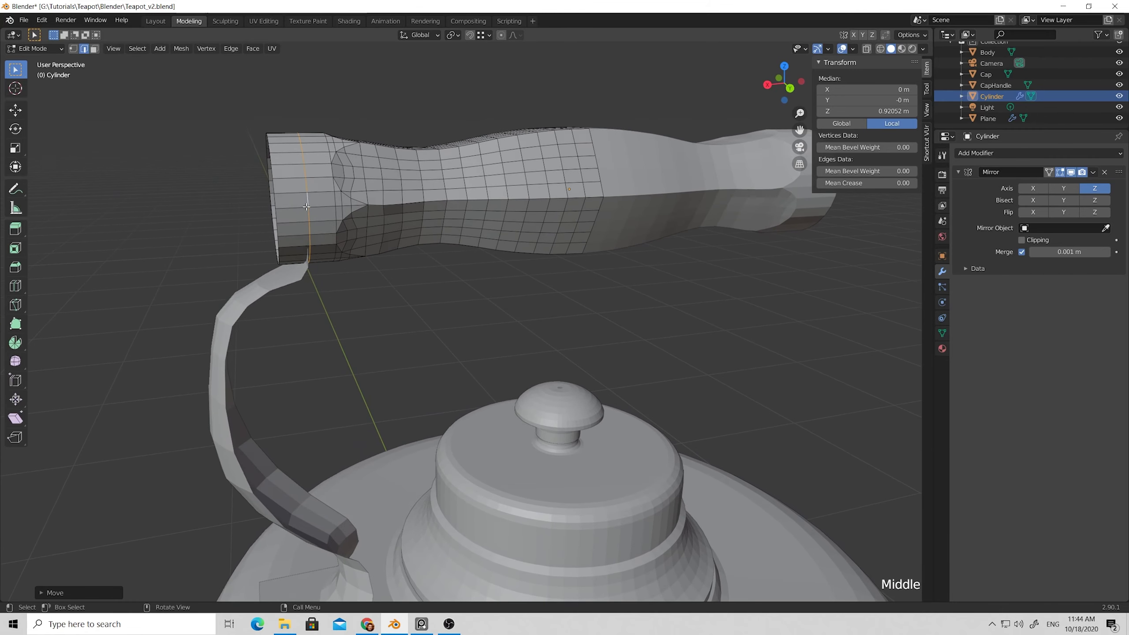
In the see-through back view, delete the lower-half faces of the handle's end ring, then return to solid display in Object Mode.
{"action": "left_click", "coordinate": [790, 91]}
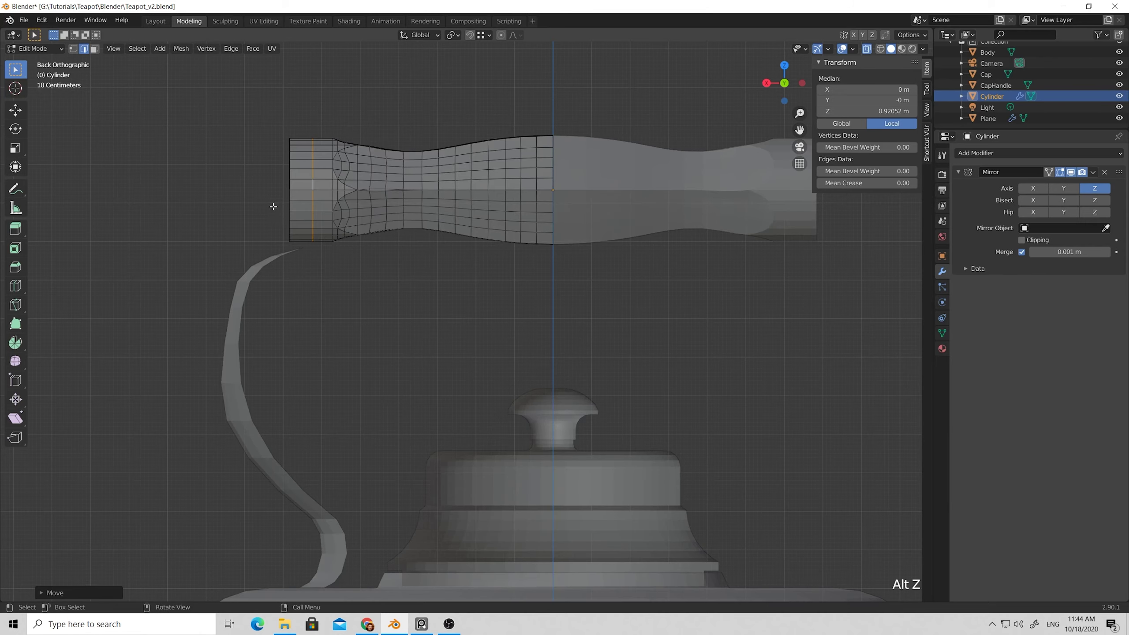
{"action": "key", "text": "3"}
{"action": "left_click_drag", "start_coordinate": [273, 198], "coordinate": [307, 257]}
{"action": "left_click_drag", "start_coordinate": [277, 196], "coordinate": [317, 248]}
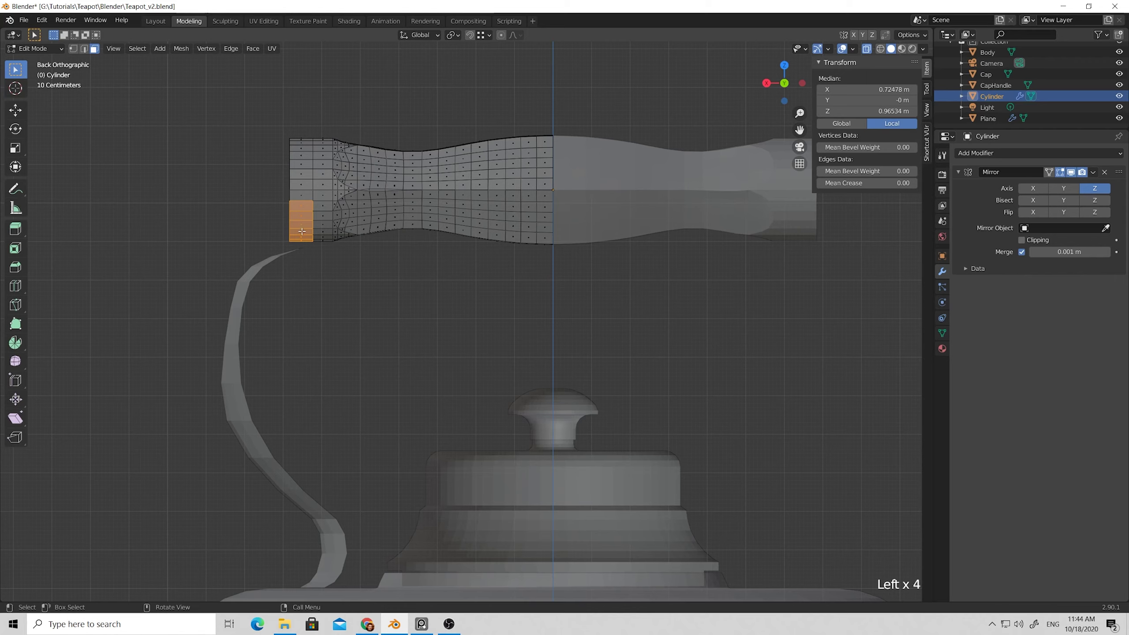
{"action": "left_click", "coordinate": [289, 198], "text": "shift"}
{"action": "key", "text": "x"}
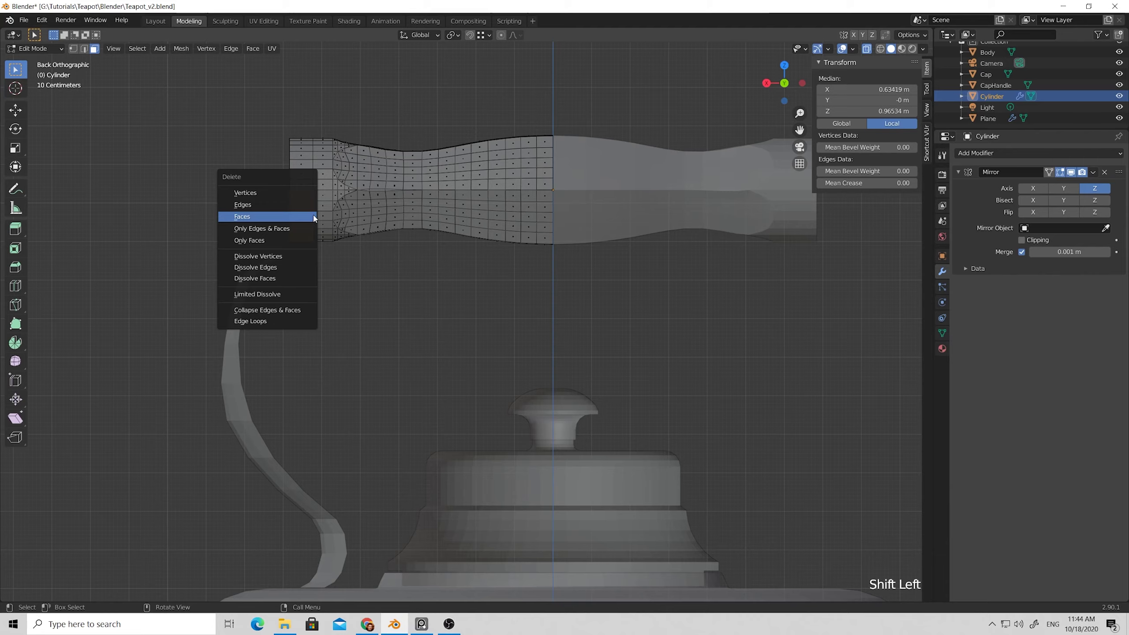
{"action": "left_click", "coordinate": [255, 219]}
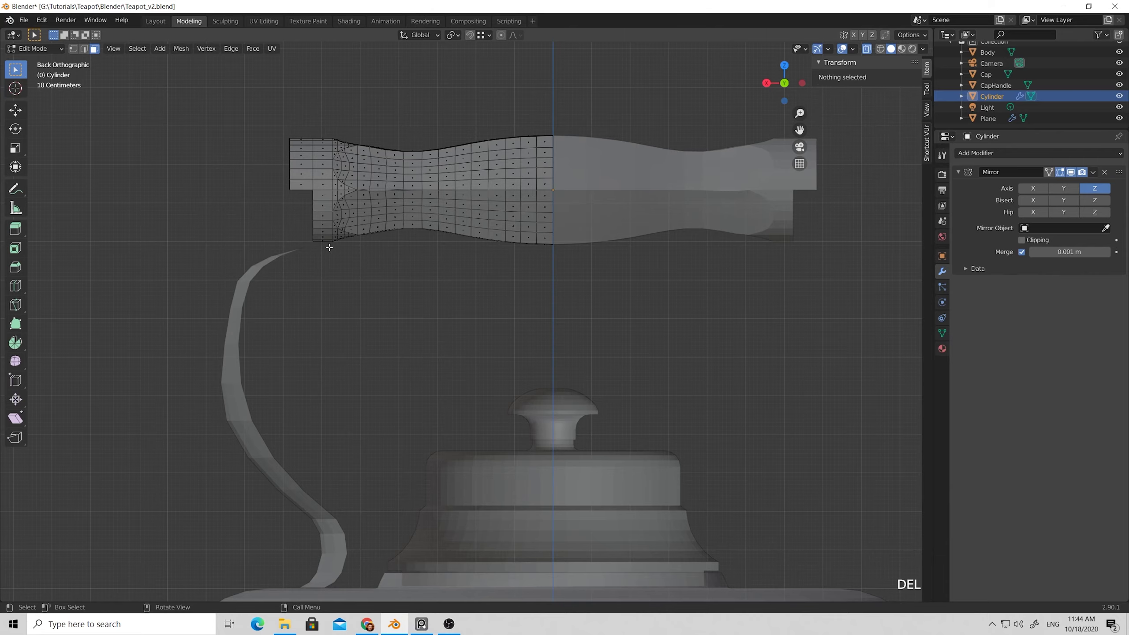
{"action": "middle_click_drag", "start_coordinate": [328, 247], "coordinate": [394, 271]}
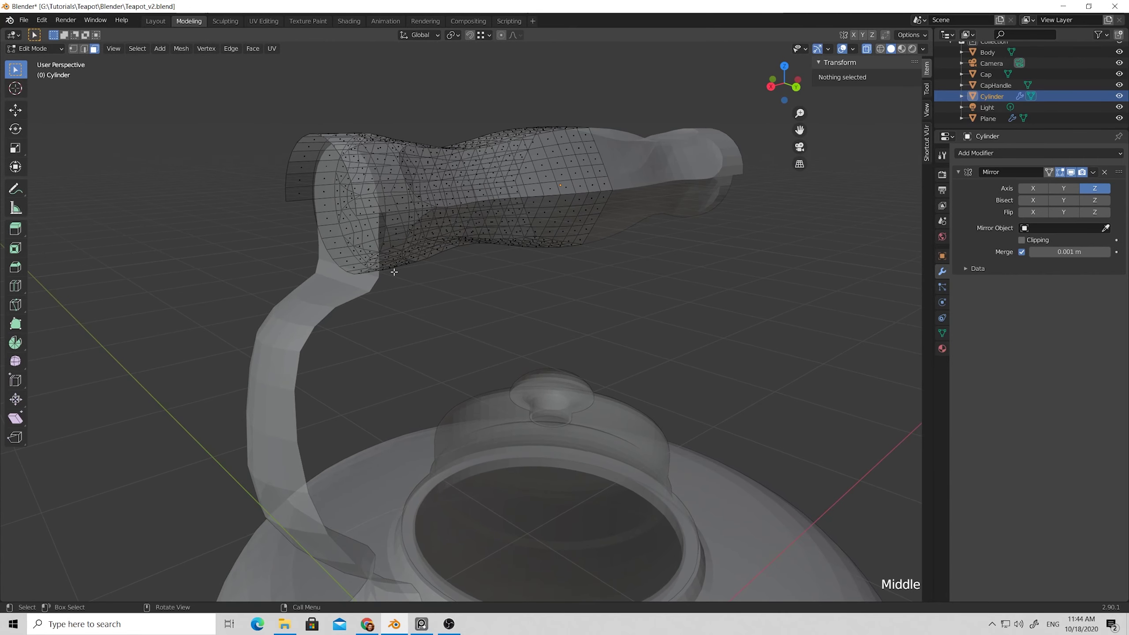
{"action": "key", "text": "alt+z"}
{"action": "key", "text": "Tab"}
{"action": "left_click", "coordinate": [414, 276]}
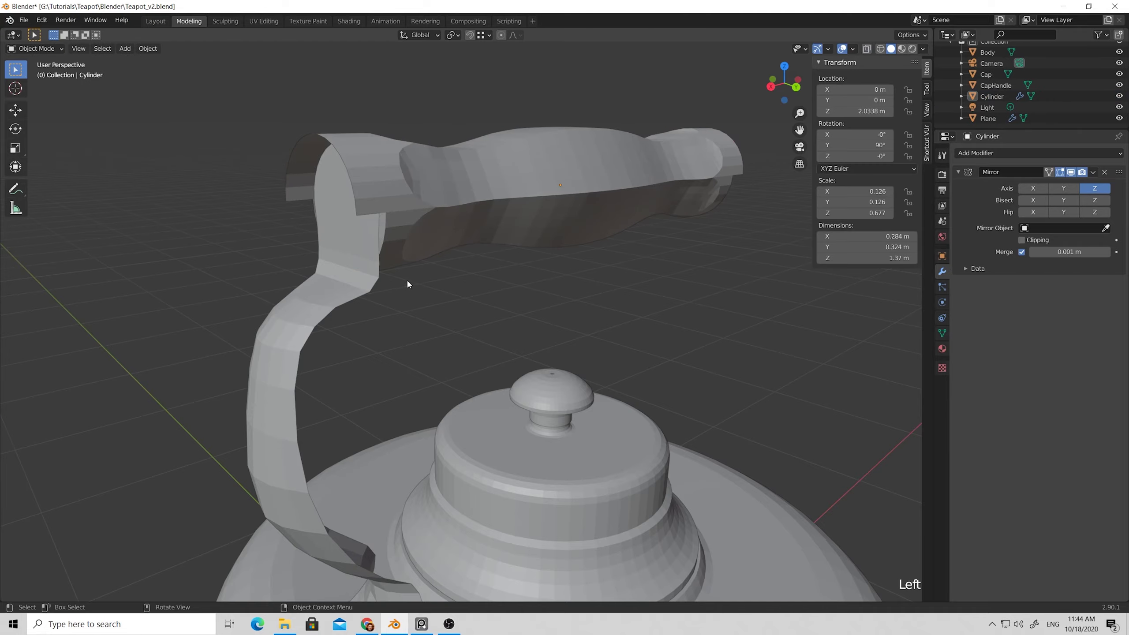
Mirror the bracket strip to the handle's other end by enabling the X axis alongside Y in its Mirror modifier.
{"action": "mouse_move", "coordinate": [411, 281]}
{"action": "middle_mouse_down"}
{"action": "mouse_move", "coordinate": [477, 270]}
{"action": "mouse_move", "coordinate": [449, 275]}
{"action": "mouse_move", "coordinate": [408, 252]}
{"action": "mouse_move", "coordinate": [365, 270]}
{"action": "mouse_move", "coordinate": [452, 276]}
{"action": "mouse_move", "coordinate": [416, 287]}
{"action": "mouse_move", "coordinate": [425, 294]}
{"action": "middle_mouse_up"}
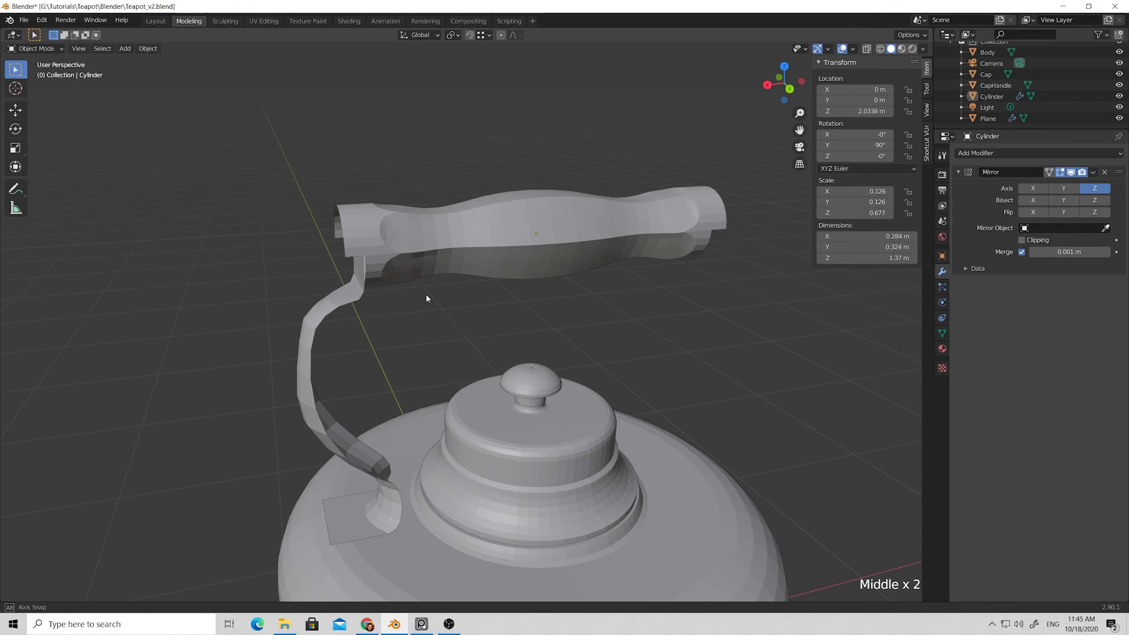
{"action": "scroll", "coordinate": [440, 302], "scroll_direction": "down", "scroll_amount": 1}
{"action": "left_click", "coordinate": [376, 323]}
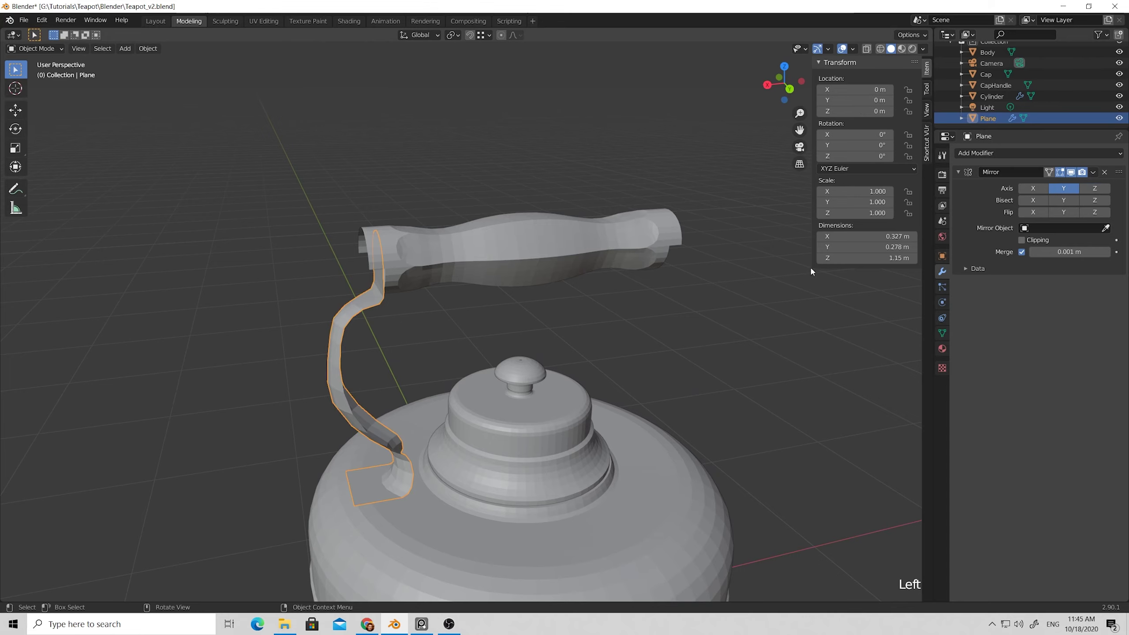
{"action": "left_click", "coordinate": [1095, 192]}
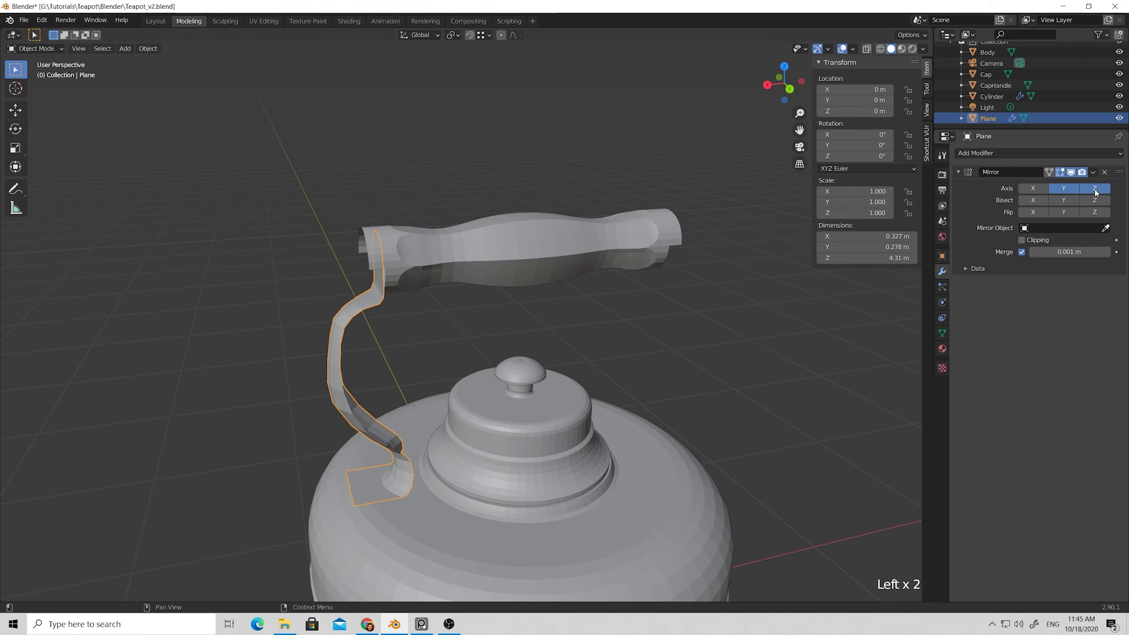
{"action": "left_click", "coordinate": [1032, 189]}
{"action": "middle_click_drag", "start_coordinate": [738, 289], "coordinate": [723, 269]}
{"action": "left_click", "coordinate": [721, 269]}
{"action": "scroll", "coordinate": [569, 306], "scroll_direction": "down", "scroll_amount": 3}
{"action": "middle_click_drag", "start_coordinate": [569, 306], "coordinate": [599, 294]}
{"action": "scroll", "coordinate": [513, 193], "scroll_direction": "up", "scroll_amount": 4}
{"action": "middle_click_drag", "start_coordinate": [513, 193], "coordinate": [623, 180]}
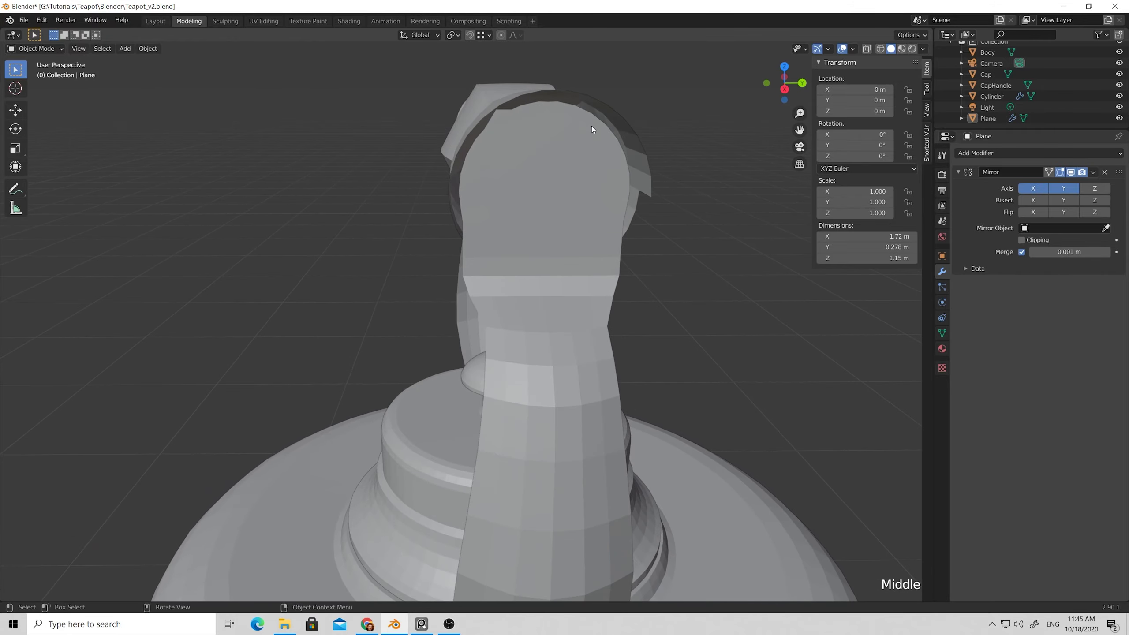
Examine the mirrored brackets around the handle, then inspect the bracket foot resting on the teapot body.
{"action": "scroll", "coordinate": [556, 165], "scroll_direction": "down", "scroll_amount": 3}
{"action": "middle_click_drag", "start_coordinate": [555, 166], "coordinate": [379, 222]}
{"action": "scroll", "coordinate": [459, 306], "scroll_direction": "down", "scroll_amount": 4}
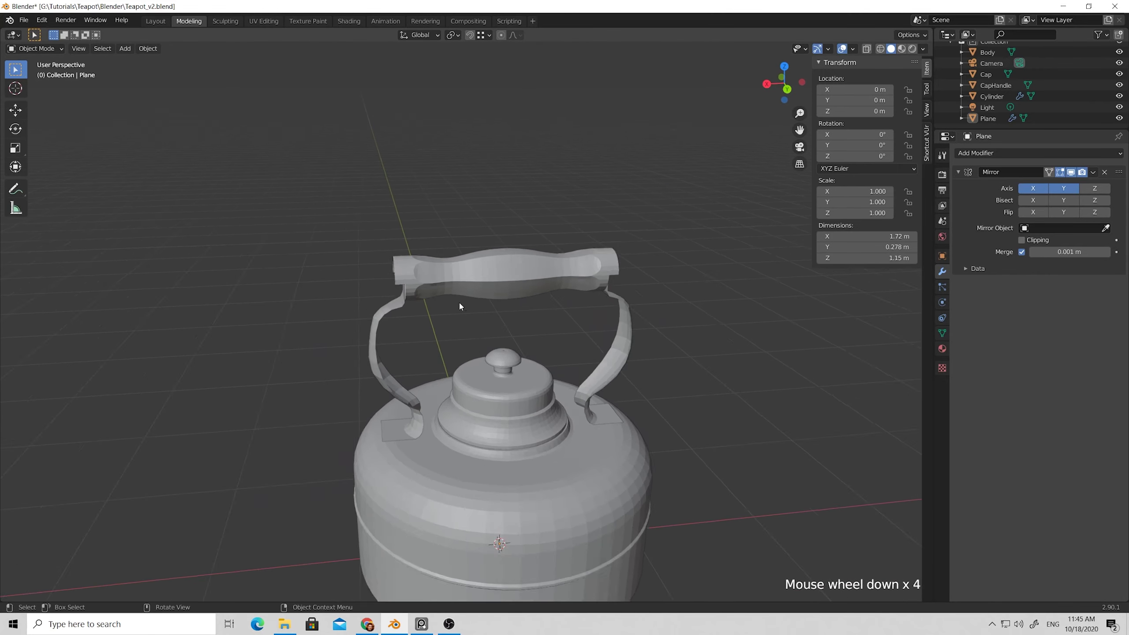
{"action": "scroll", "coordinate": [460, 306], "scroll_direction": "down", "scroll_amount": 1}
{"action": "middle_click_drag", "start_coordinate": [526, 324], "coordinate": [536, 224], "text": "shift"}
{"action": "scroll", "coordinate": [430, 333], "scroll_direction": "down", "scroll_amount": 4}
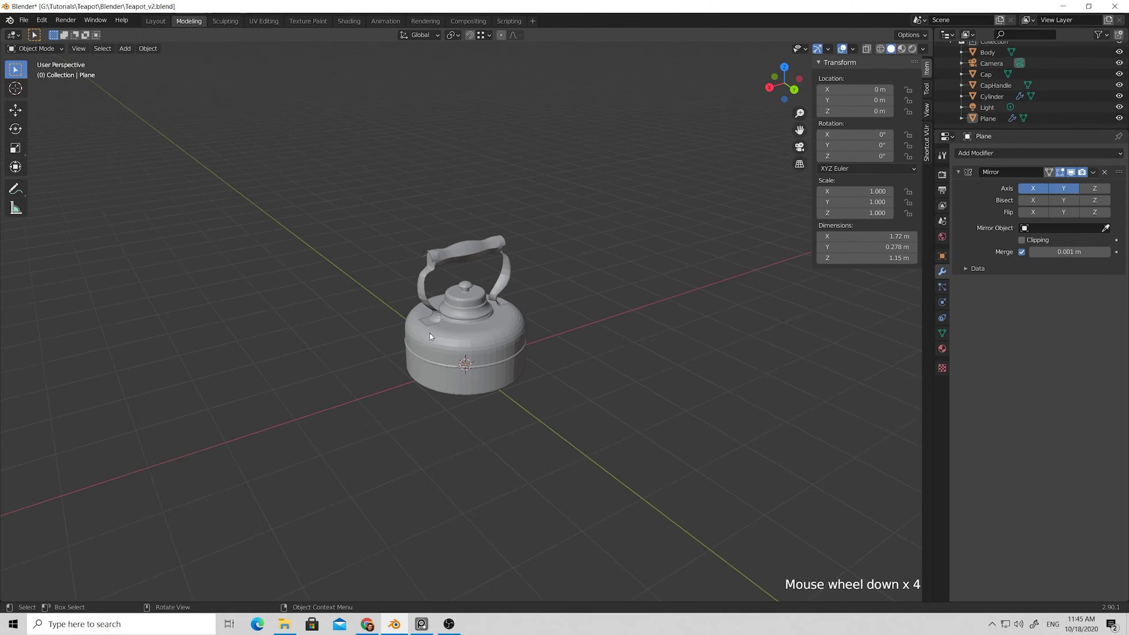
{"action": "scroll", "coordinate": [360, 312], "scroll_direction": "up", "scroll_amount": 10}
{"action": "middle_click_drag", "start_coordinate": [360, 311], "coordinate": [336, 367]}
In the bracket's mesh, move the foot's outer corner vertex outward in the XY plane to about X 0.707 m, Y 0.213 m.
{"action": "left_click", "coordinate": [335, 367]}
{"action": "key", "text": "Tab"}
{"action": "scroll", "coordinate": [342, 366], "scroll_direction": "down", "scroll_amount": 2}
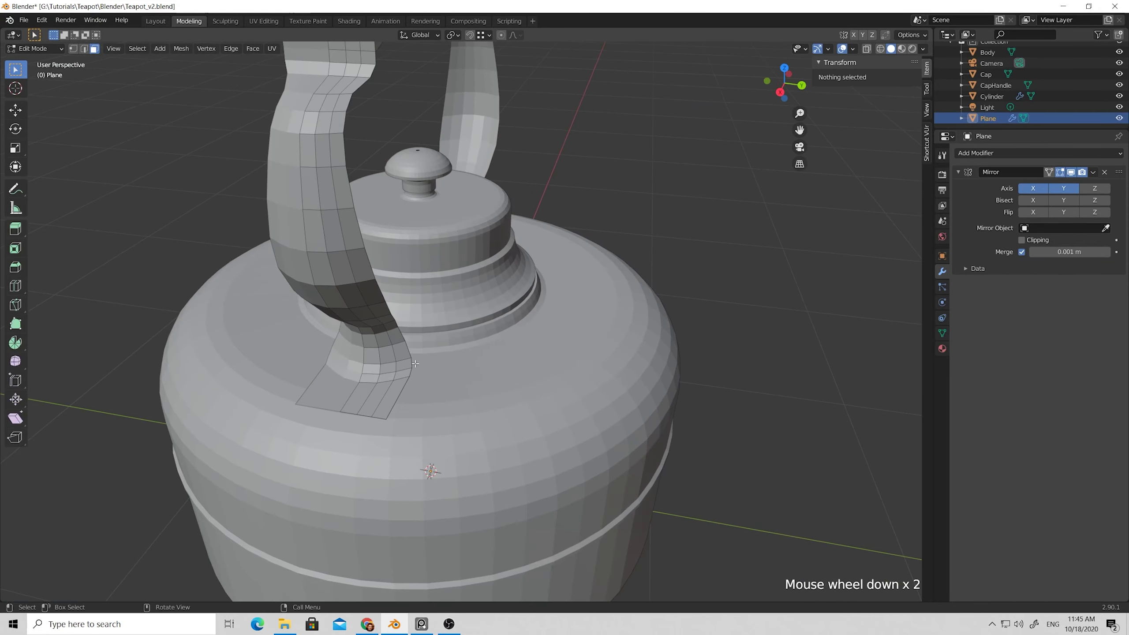
{"action": "middle_click_drag", "start_coordinate": [414, 364], "coordinate": [405, 408]}
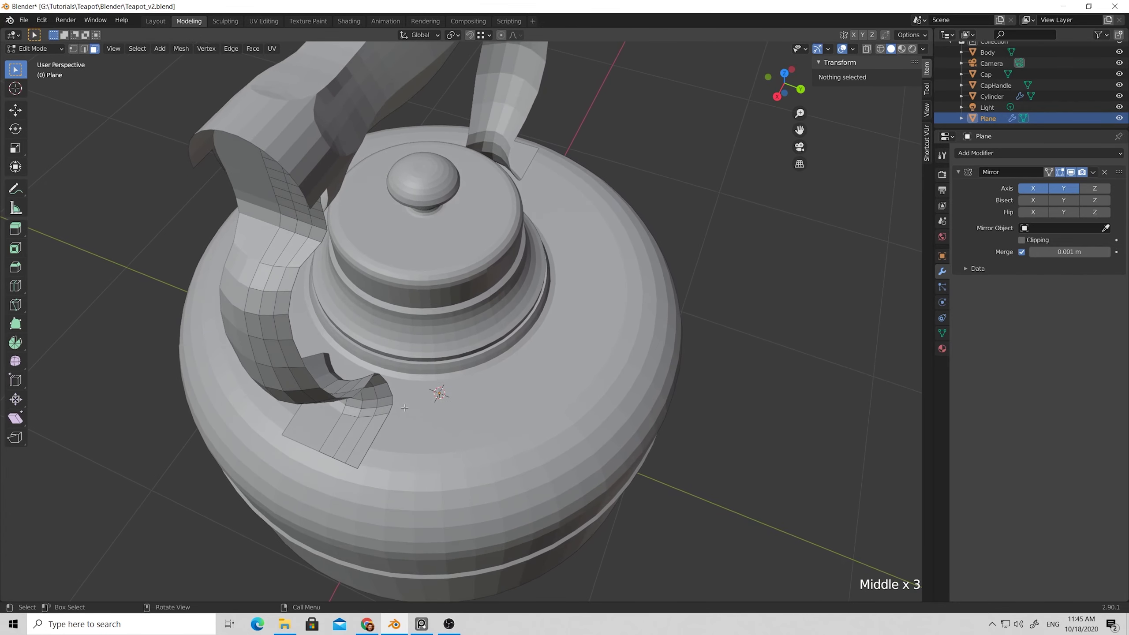
{"action": "scroll", "coordinate": [405, 408], "scroll_direction": "up", "scroll_amount": 2}
{"action": "middle_click_drag", "start_coordinate": [386, 448], "coordinate": [385, 333], "text": "shift"}
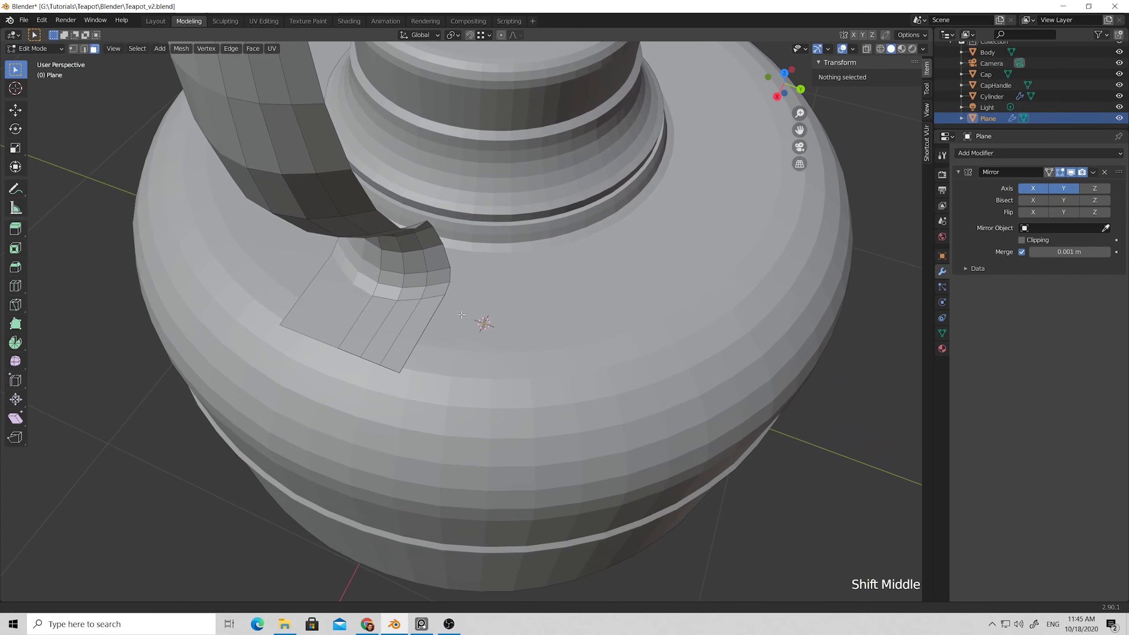
{"action": "key", "text": "1"}
{"action": "left_click", "coordinate": [404, 372]}
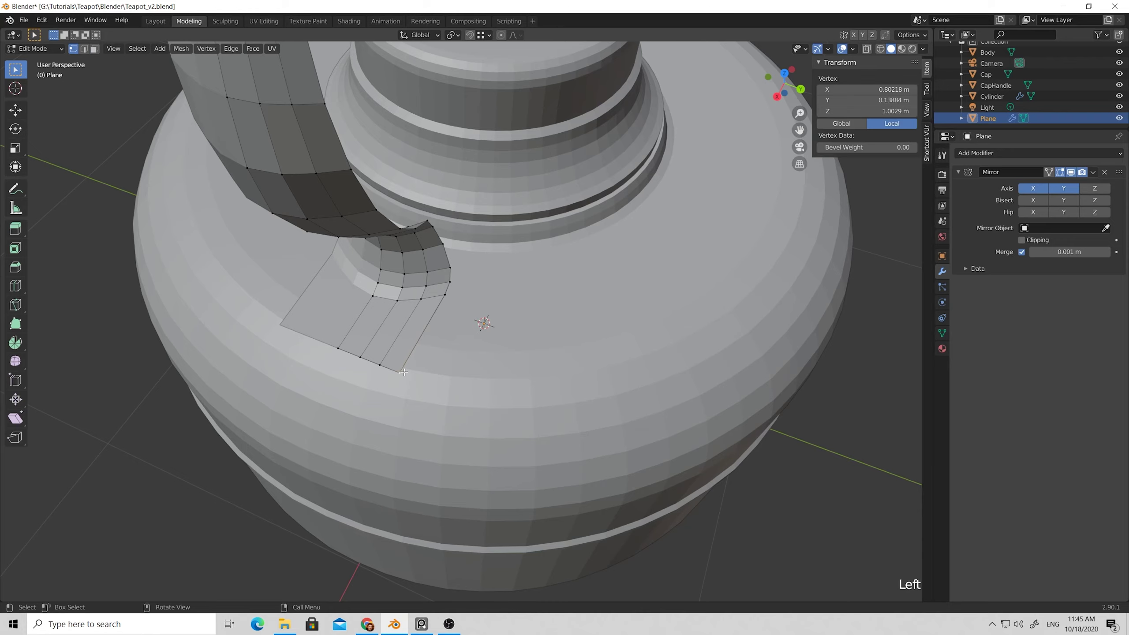
{"action": "key", "text": "g"}
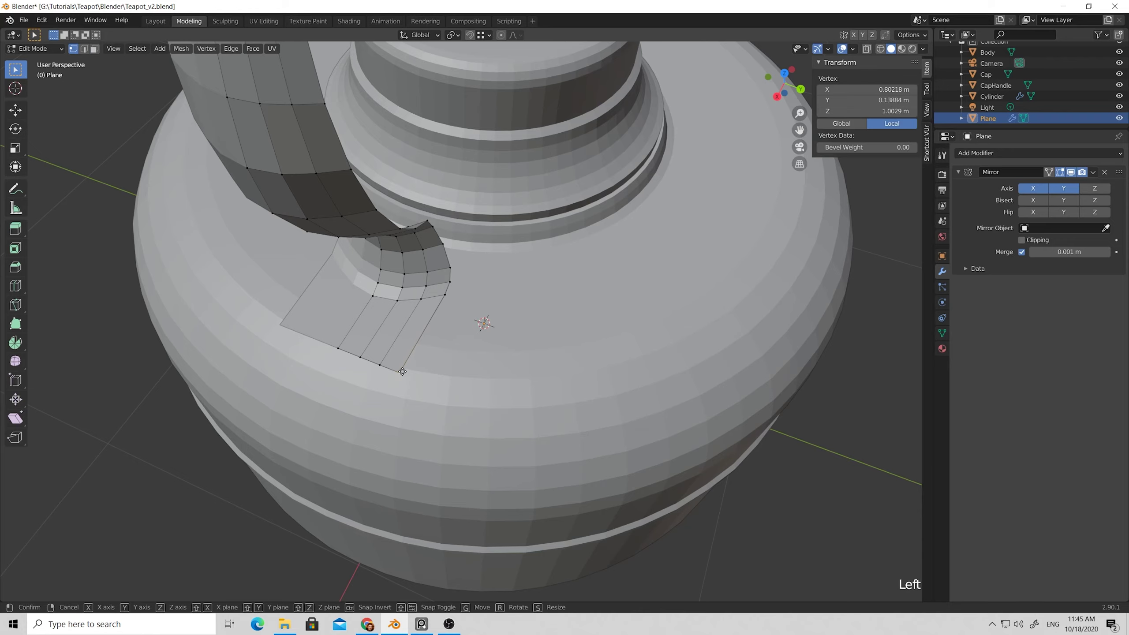
{"action": "key", "text": "shift+z"}
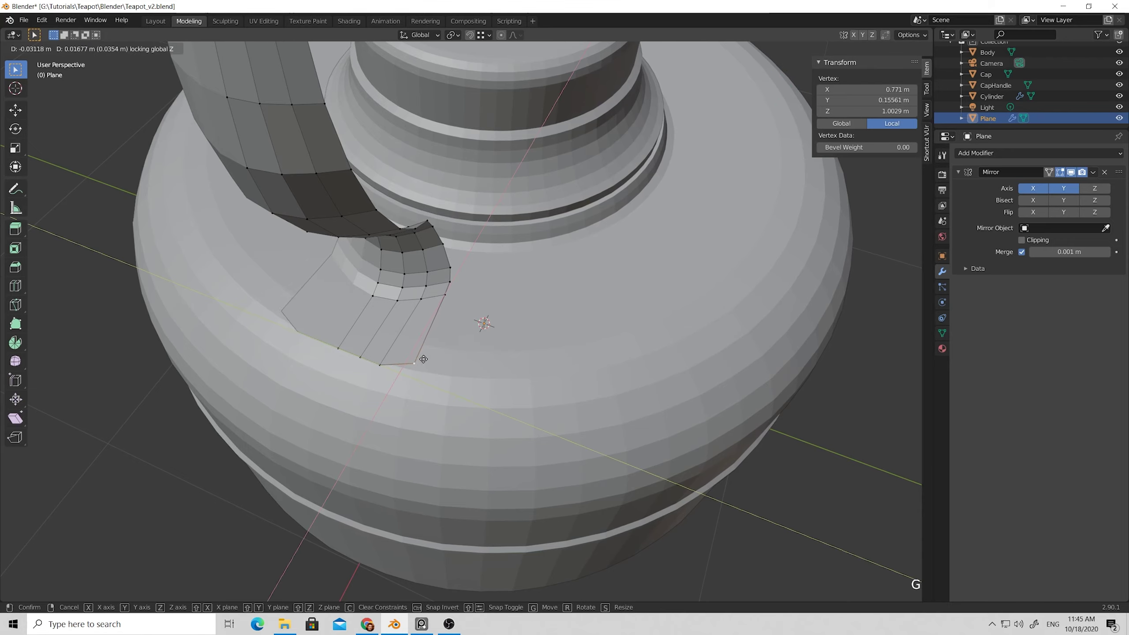
{"action": "left_click", "coordinate": [463, 345]}
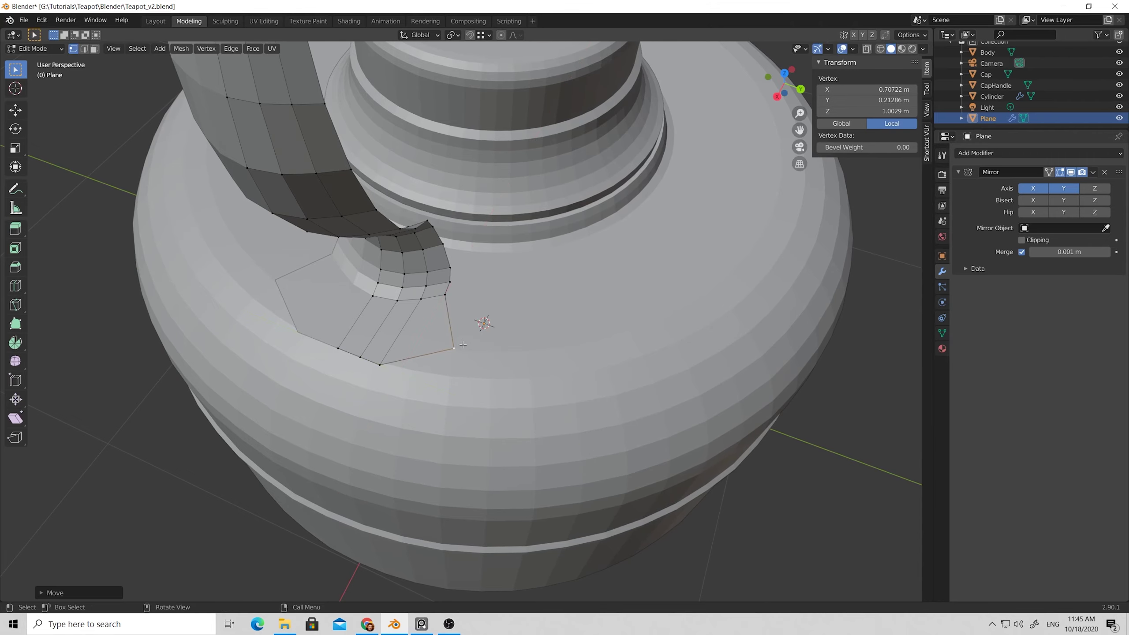
Move the rim vertex beside that corner in the XY plane to about X 0.76 m, Y 0.16 m.
{"action": "left_click", "coordinate": [380, 366]}
{"action": "key", "text": "g"}
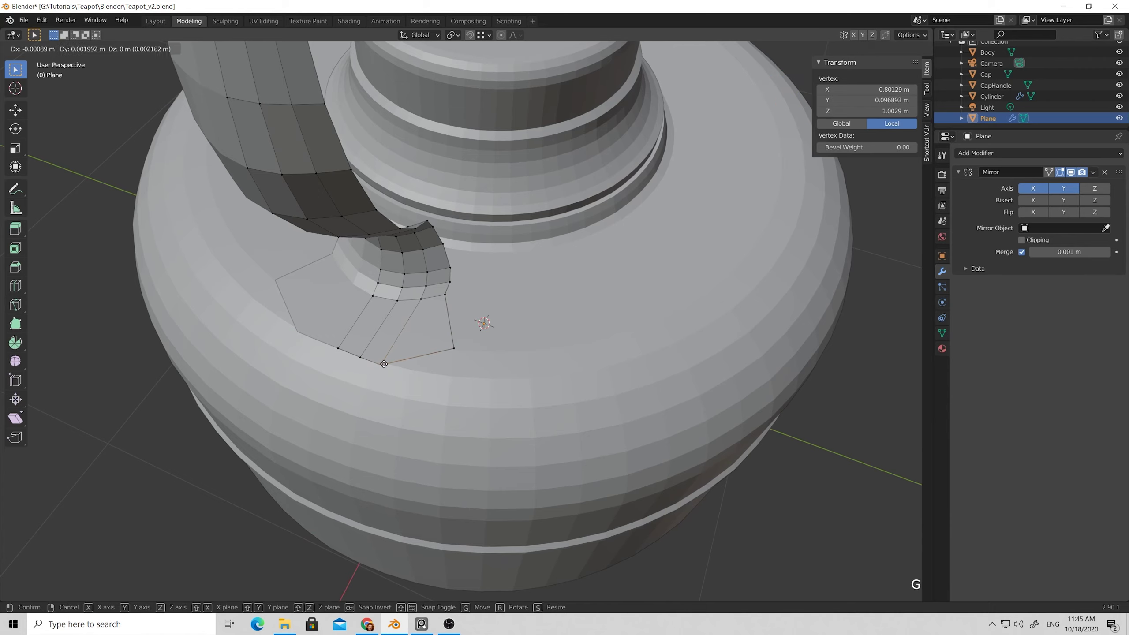
{"action": "key", "text": "shift+z"}
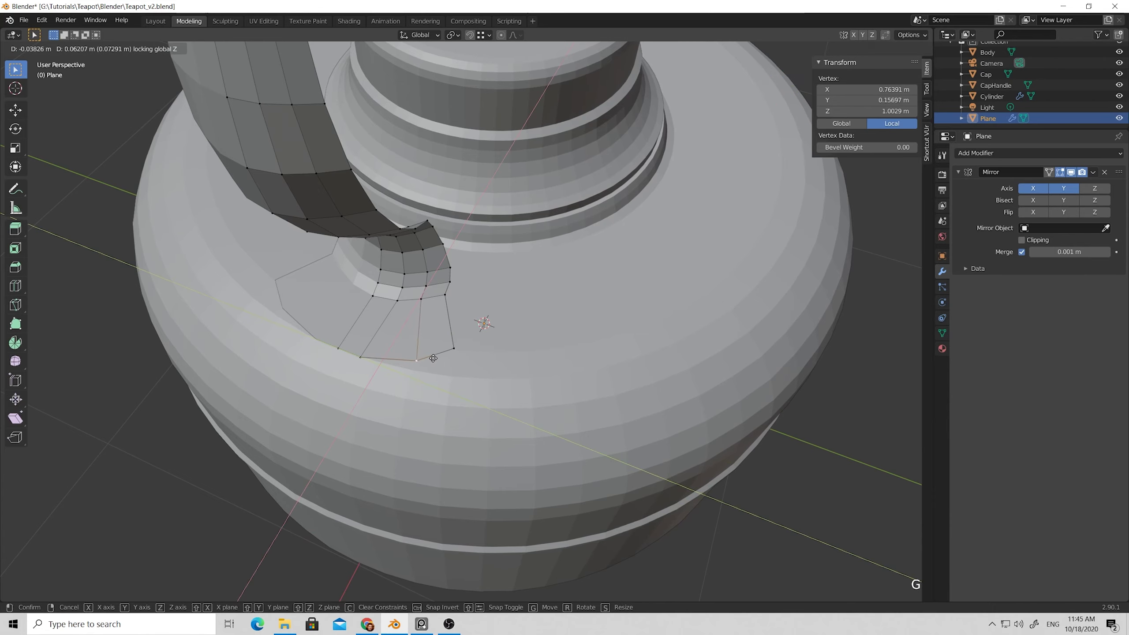
{"action": "left_click", "coordinate": [434, 361]}
Move the side vertex where the foot meets the bracket's curve in the XY plane to about X 0.586 m, Y 0.149 m.
{"action": "left_click", "coordinate": [362, 360]}
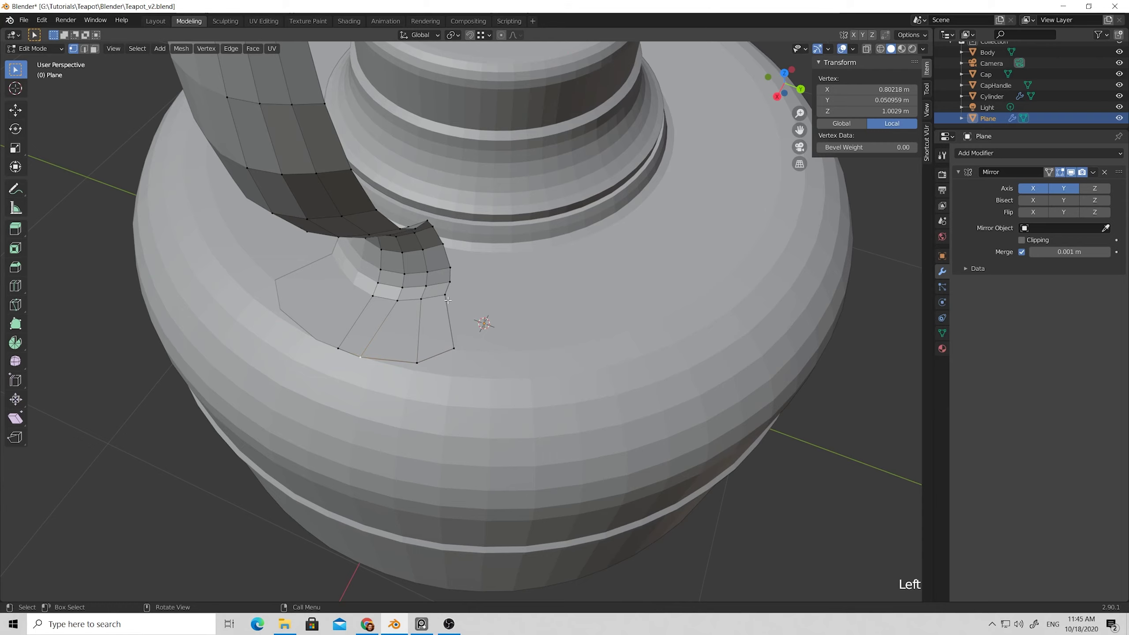
{"action": "key", "text": "g"}
{"action": "key", "text": "shift+z"}
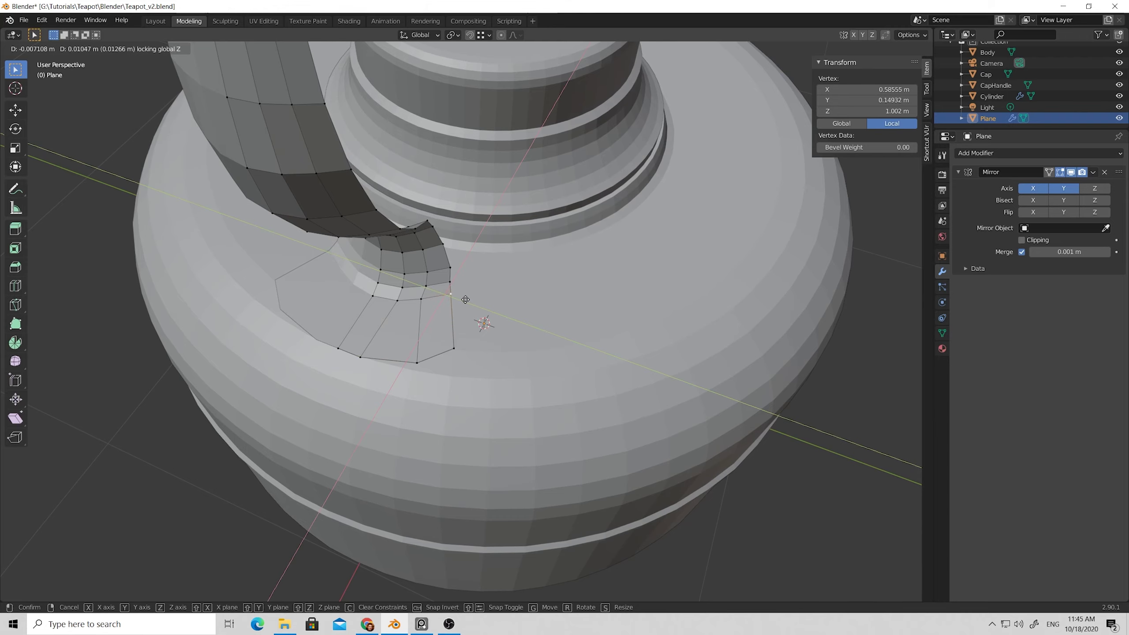
{"action": "left_click", "coordinate": [466, 300]}
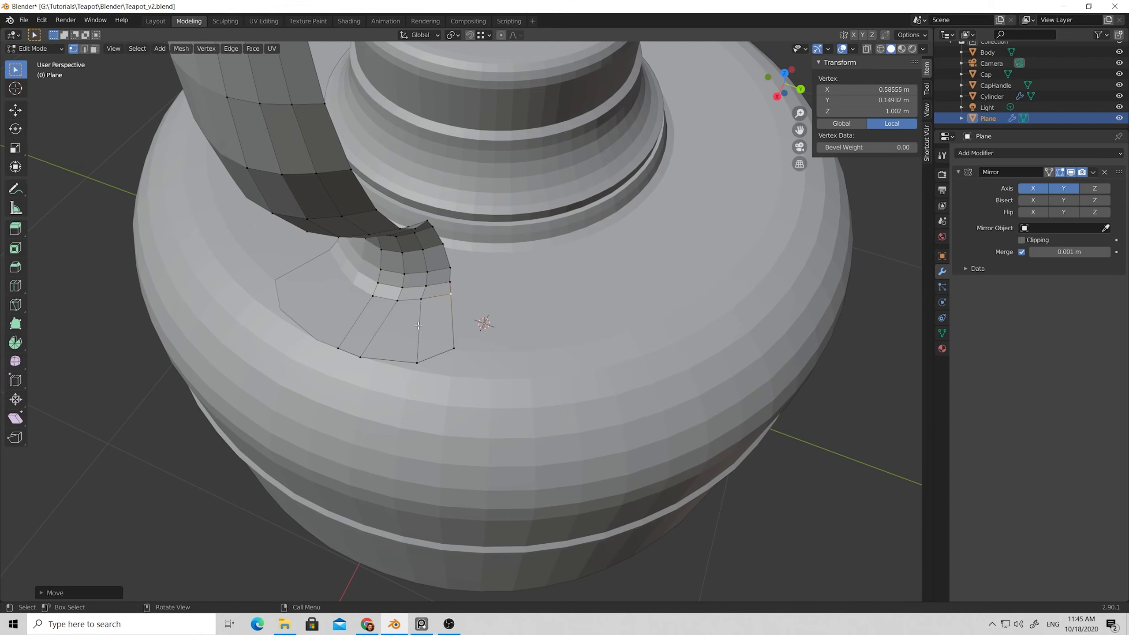
Add a centred loop cut across the faces of the bracket's flat foot.
{"action": "key", "text": "ctrl+r"}
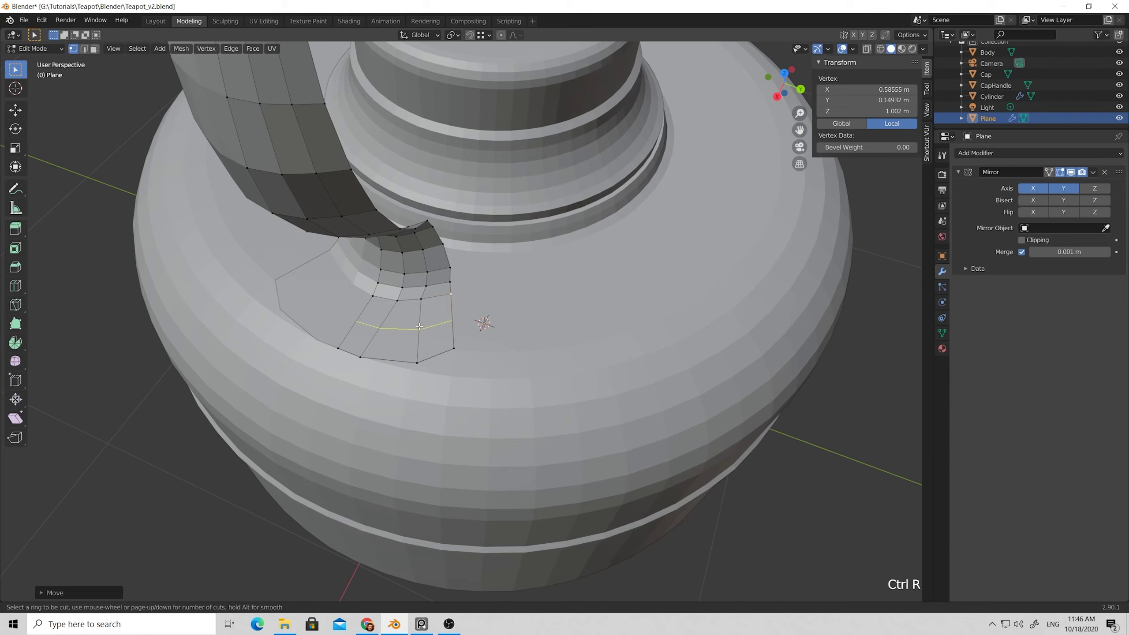
{"action": "left_click", "coordinate": [419, 326]}
{"action": "right_click", "coordinate": [422, 328]}
{"action": "right_click", "coordinate": [440, 330]}
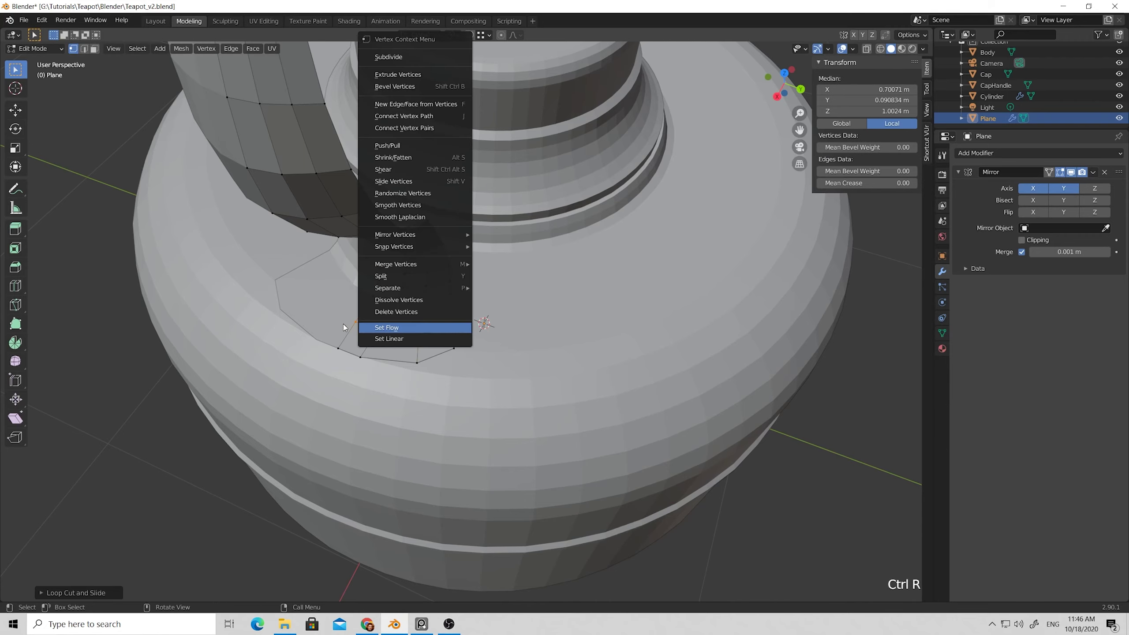
{"action": "left_click", "coordinate": [475, 319]}
Pull the foot's outer corner vertex inward in the XY plane to about X 0.713 m, Y 0.195 m to round the outline.
{"action": "left_click", "coordinate": [452, 319]}
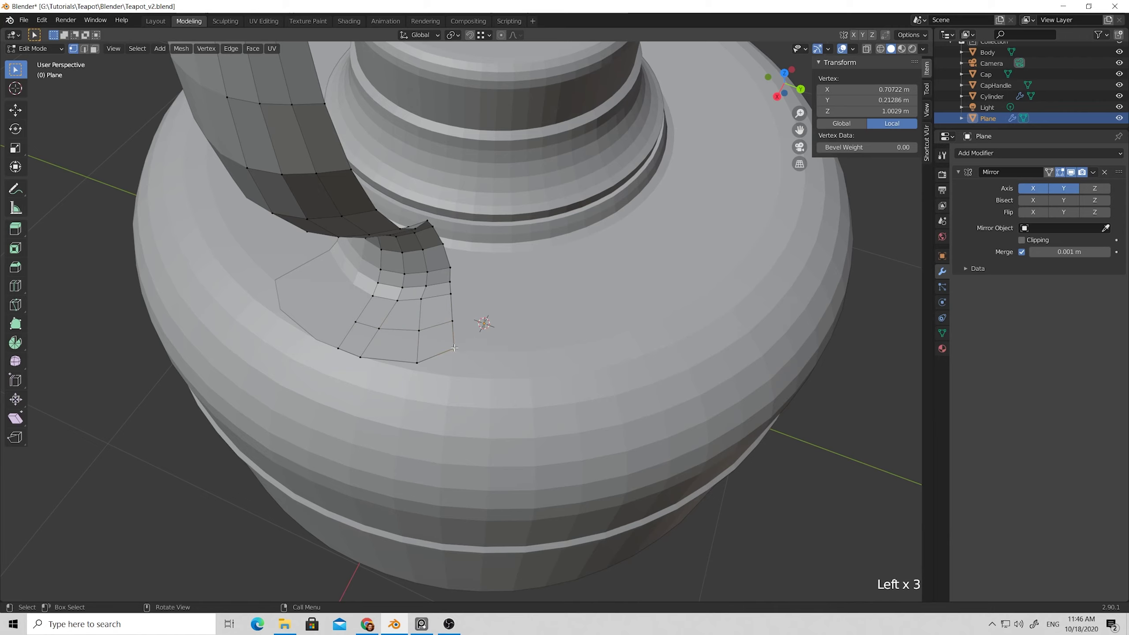
{"action": "key", "text": "g"}
{"action": "key", "text": "shift+z"}
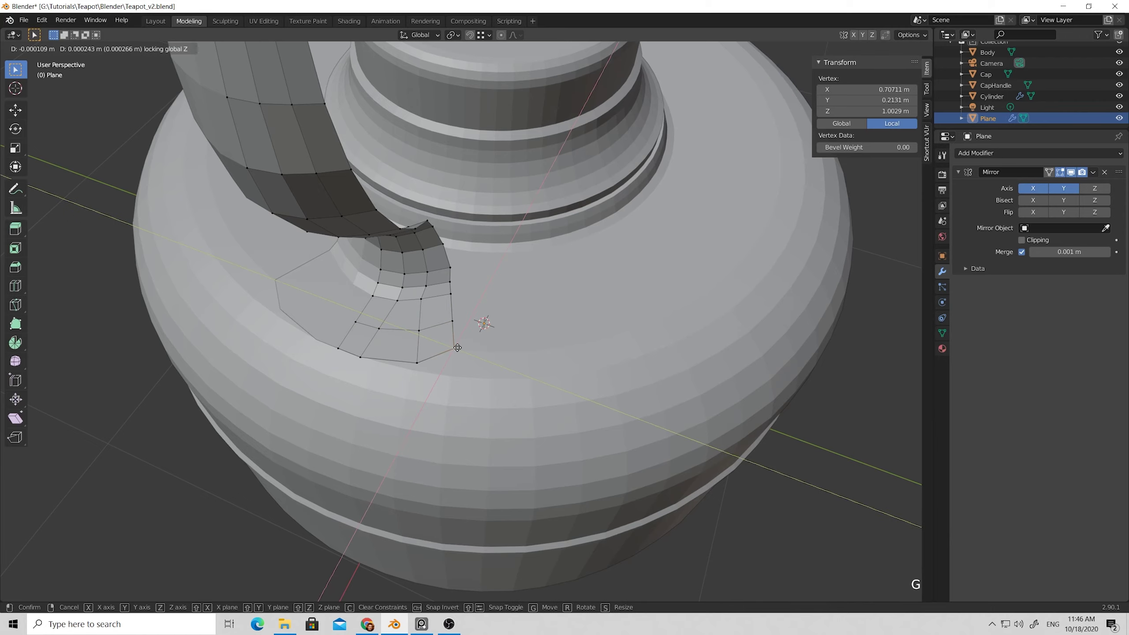
{"action": "left_click", "coordinate": [448, 347]}
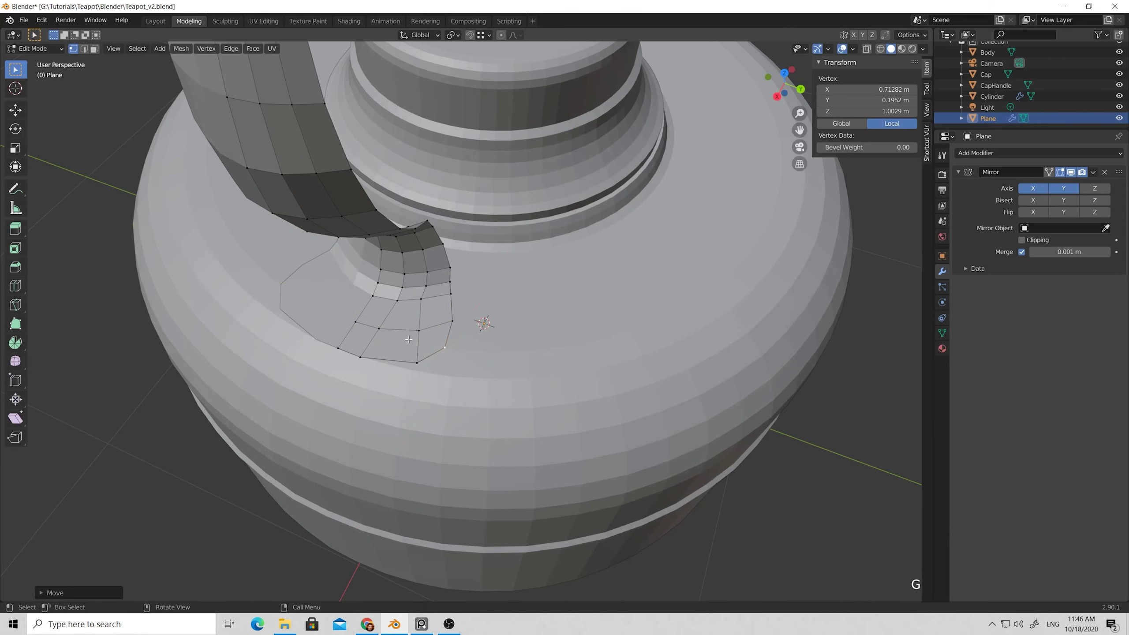
Knife-cut an extra lengthwise edge through the foot and move its rim vertex in the XY plane to about X 0.789 m, Y 0.109 m.
{"action": "key", "text": "k"}
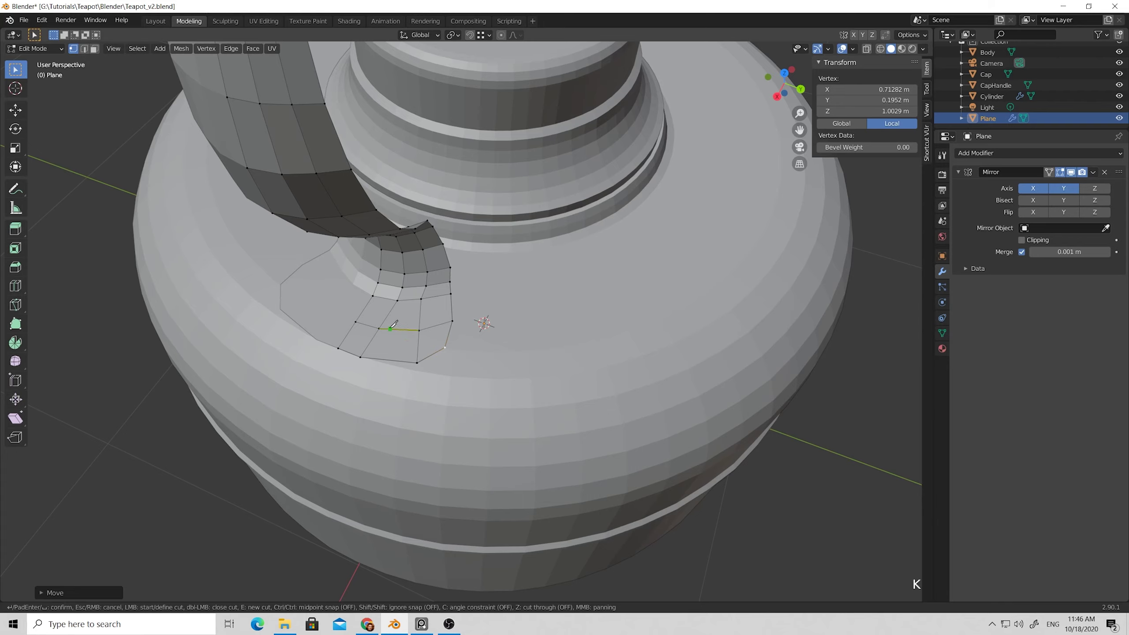
{"action": "key", "text": "Return"}
{"action": "left_click", "coordinate": [405, 357]}
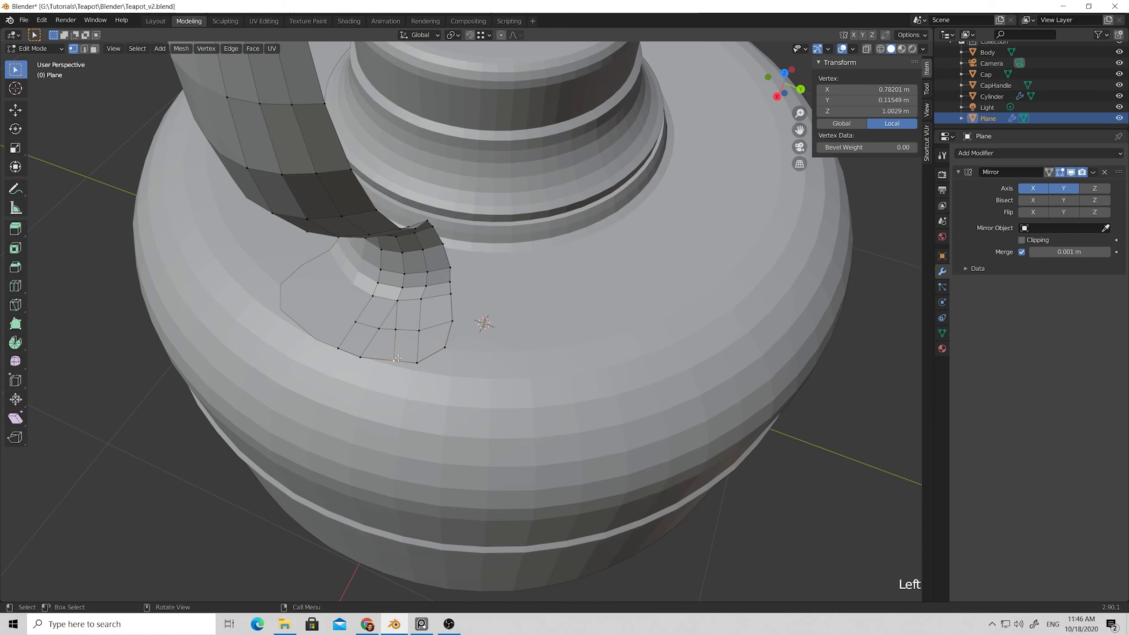
{"action": "key", "text": "g"}
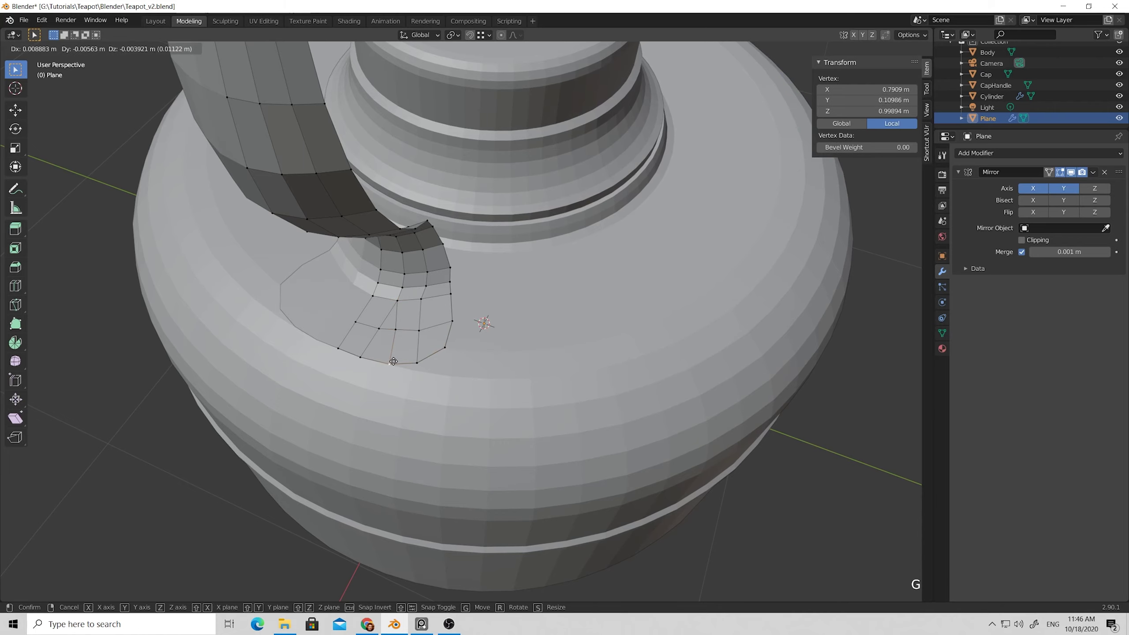
{"action": "key", "text": "shift+z"}
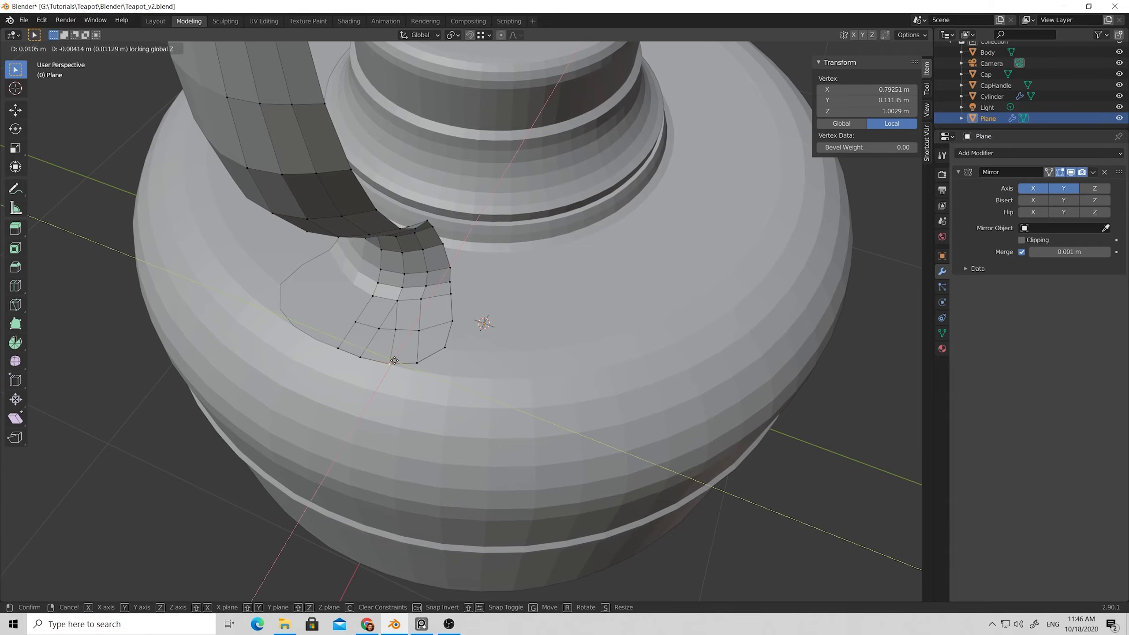
{"action": "left_click", "coordinate": [394, 359]}
Apply Set Flow to the lengthwise edges where the bracket curves into the foot, then return to Object Mode.
{"action": "middle_click_drag", "start_coordinate": [393, 359], "coordinate": [434, 358]}
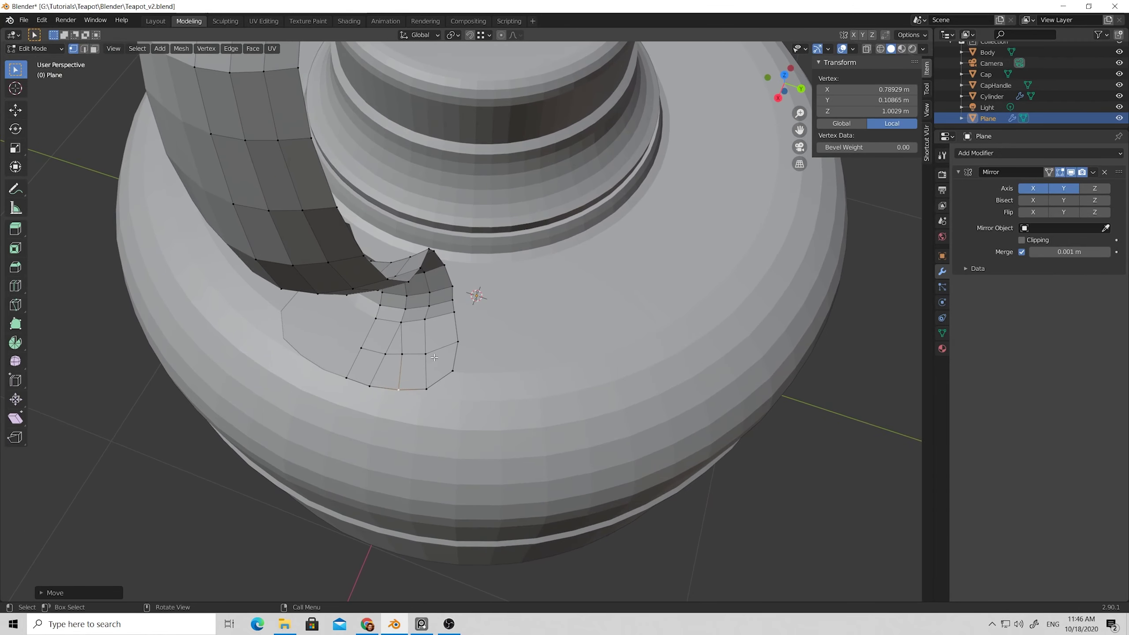
{"action": "left_click", "coordinate": [426, 319]}
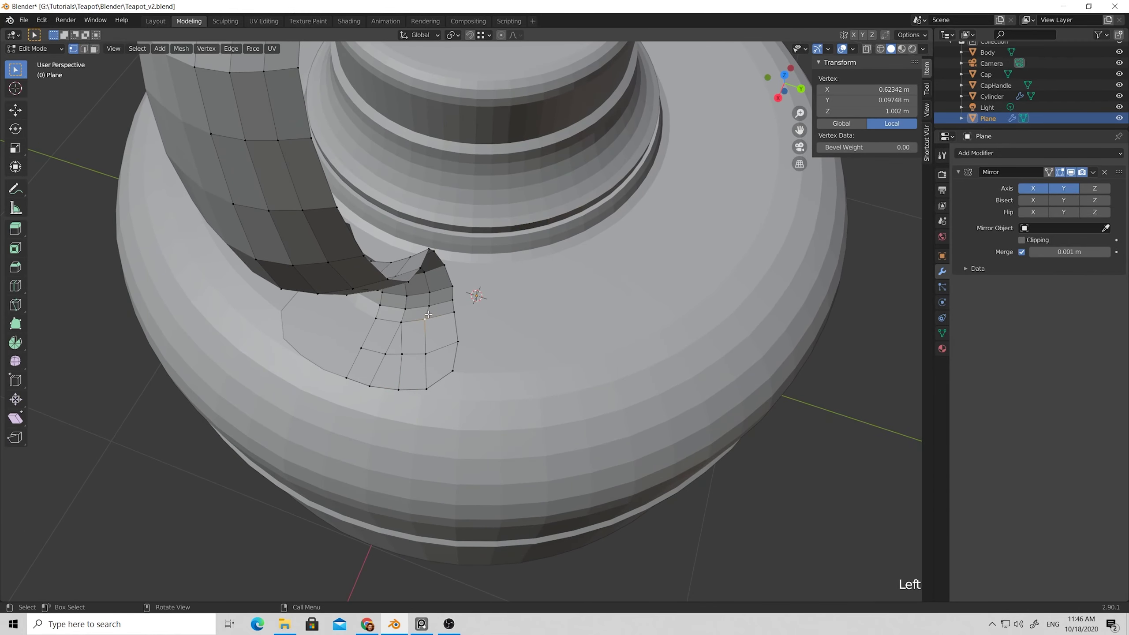
{"action": "key", "text": "2"}
{"action": "left_click", "coordinate": [428, 315]}
{"action": "left_click", "coordinate": [431, 310], "text": "ctrl"}
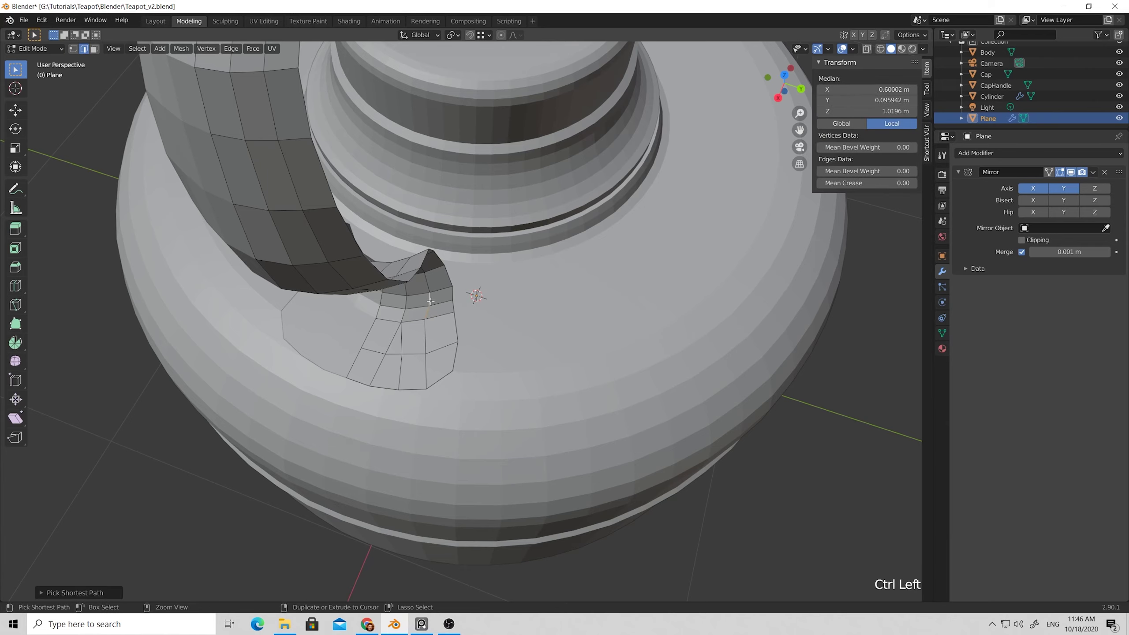
{"action": "right_click", "coordinate": [432, 305]}
{"action": "right_click_drag", "start_coordinate": [431, 305], "coordinate": [394, 378]}
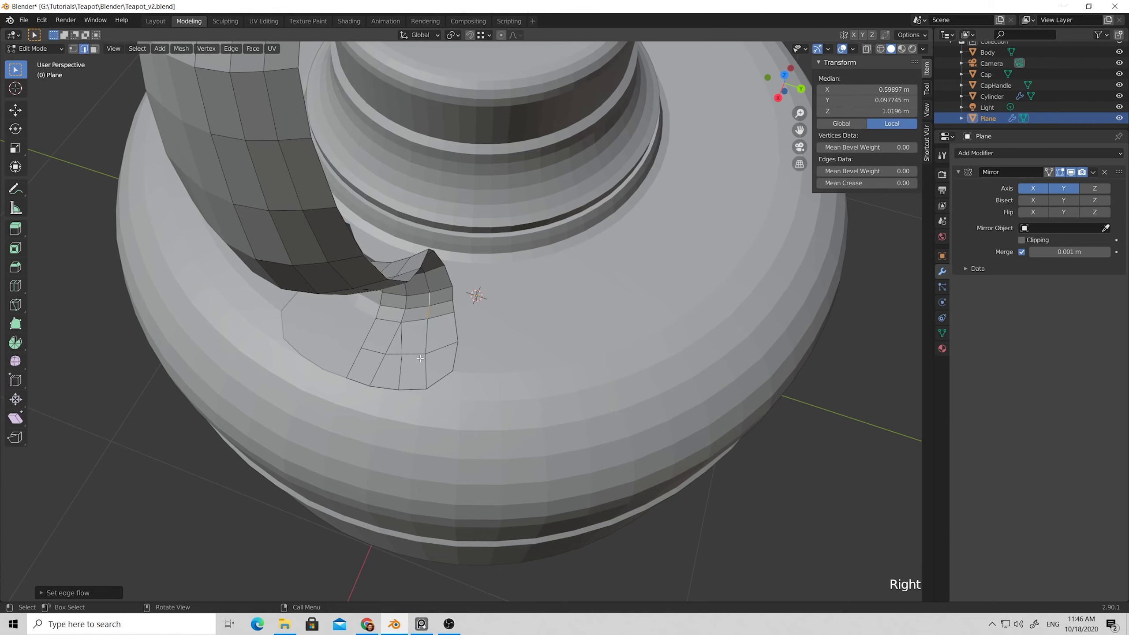
{"action": "middle_click_drag", "start_coordinate": [429, 327], "coordinate": [432, 197]}
{"action": "left_click", "coordinate": [509, 356]}
{"action": "key", "text": "Tab"}
Add a Solidify modifier to the bracket Plane after its Mirror modifier.
{"action": "left_click", "coordinate": [250, 301]}
{"action": "scroll", "coordinate": [314, 332], "scroll_direction": "down", "scroll_amount": 4}
{"action": "scroll", "coordinate": [432, 197], "scroll_direction": "up", "scroll_amount": 3}
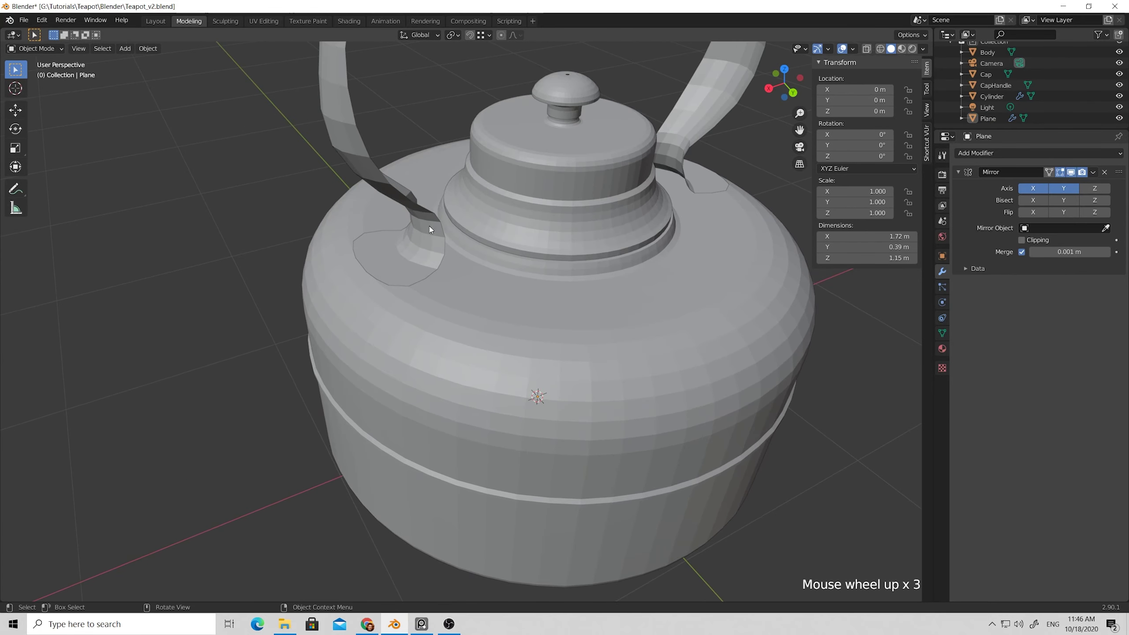
{"action": "left_click", "coordinate": [429, 226]}
{"action": "left_click", "coordinate": [959, 172]}
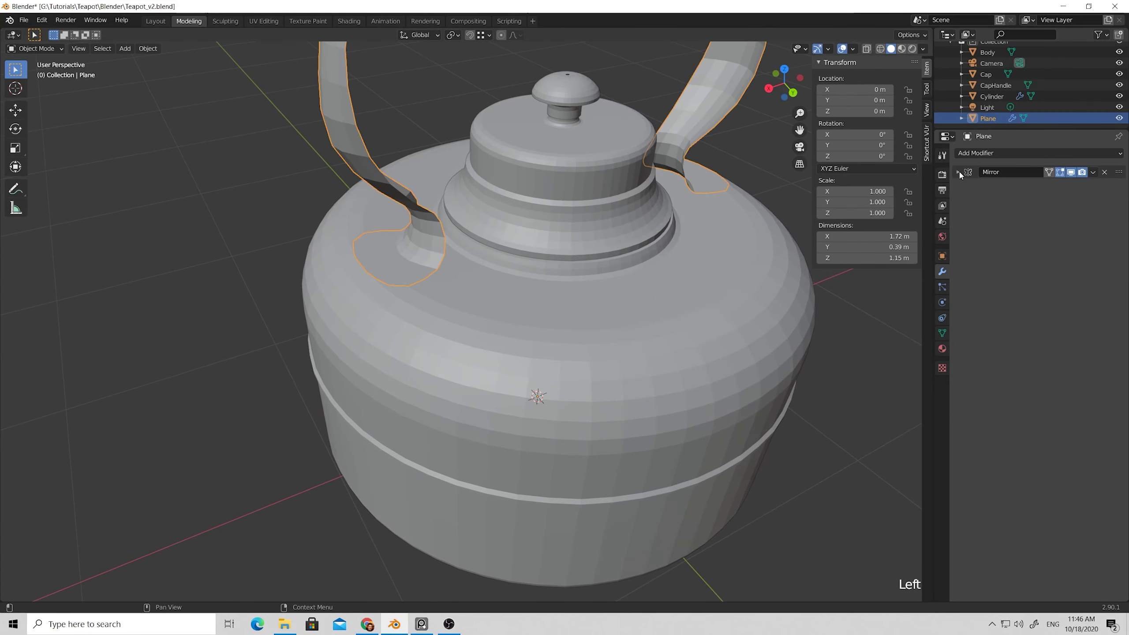
{"action": "left_click", "coordinate": [1058, 152]}
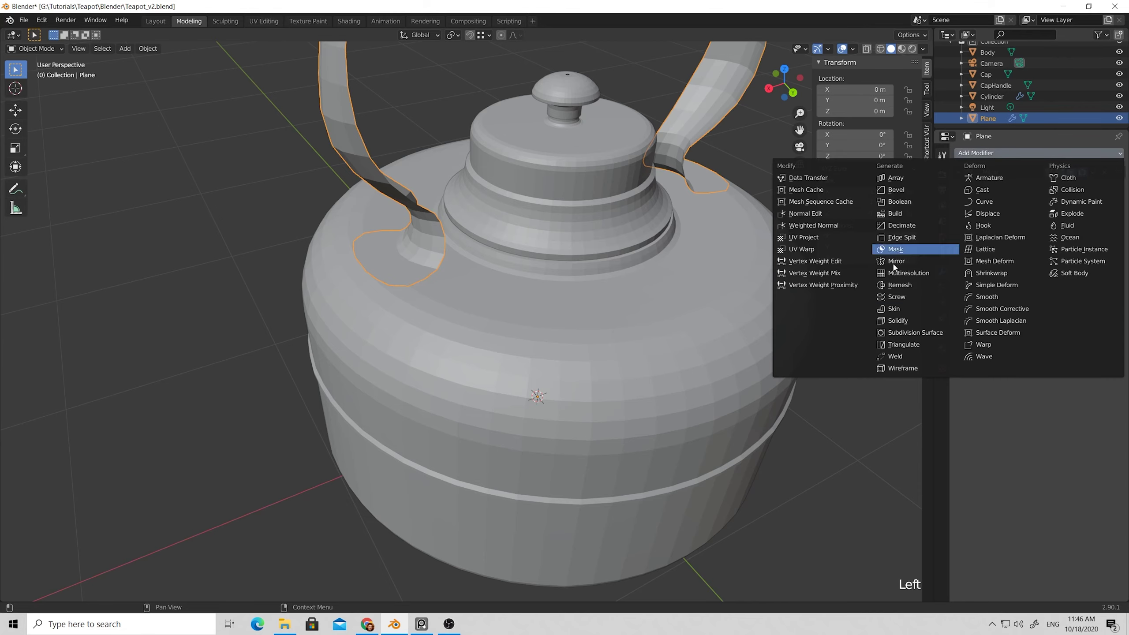
{"action": "left_click", "coordinate": [897, 321]}
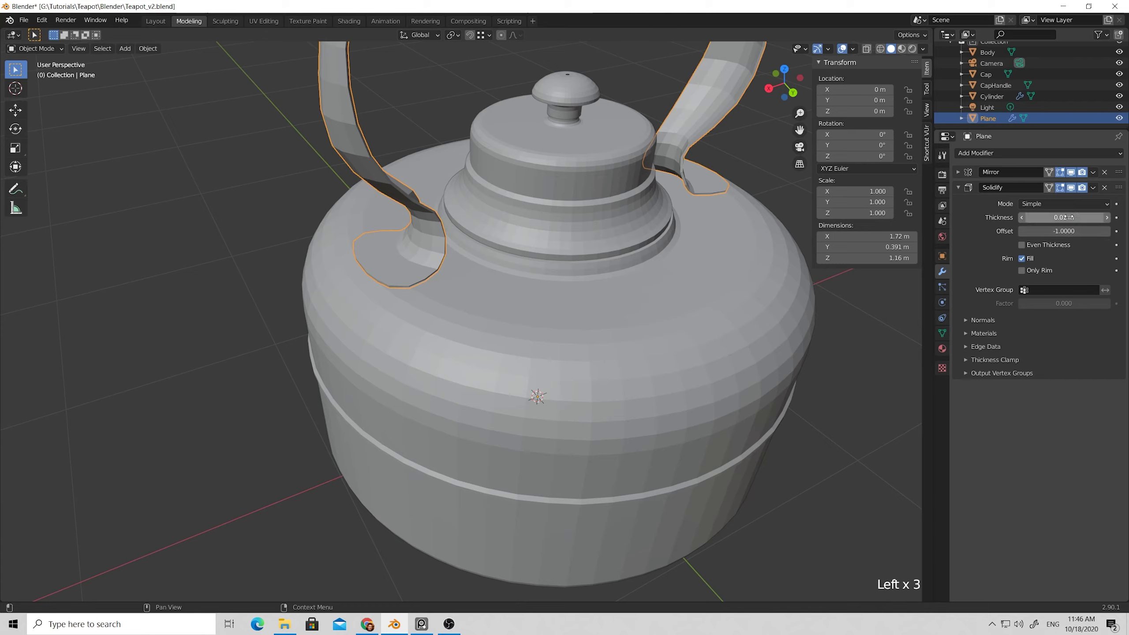
Set the Solidify modifier's thickness to -0.015 m.
{"action": "left_click", "coordinate": [1057, 232]}
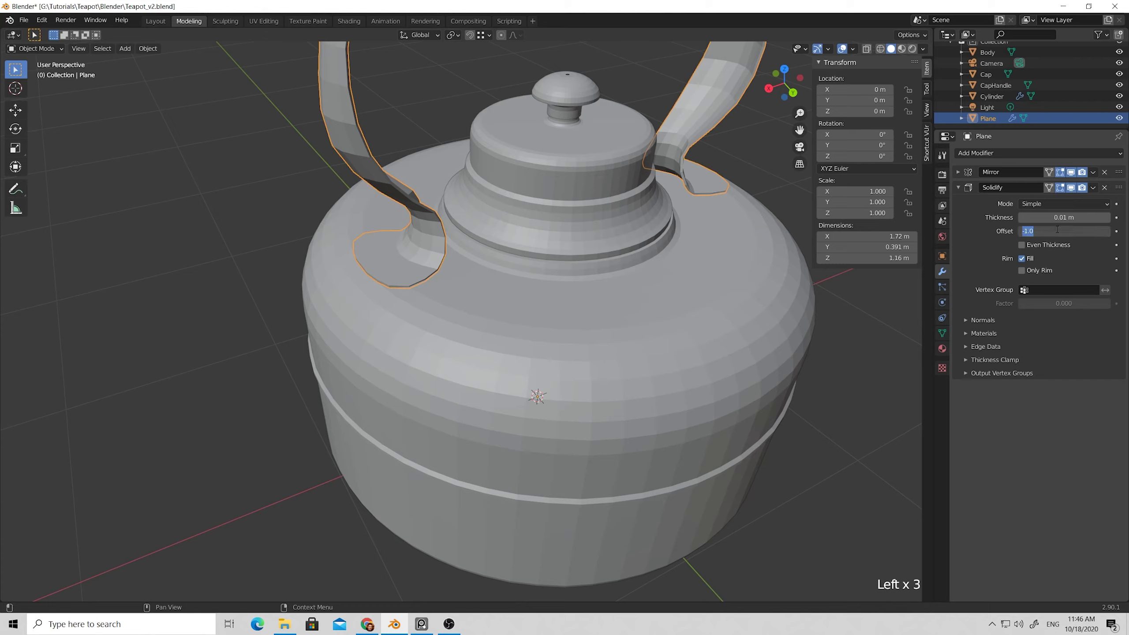
{"action": "left_click", "coordinate": [1069, 217]}
{"action": "left_click", "coordinate": [1054, 217]}
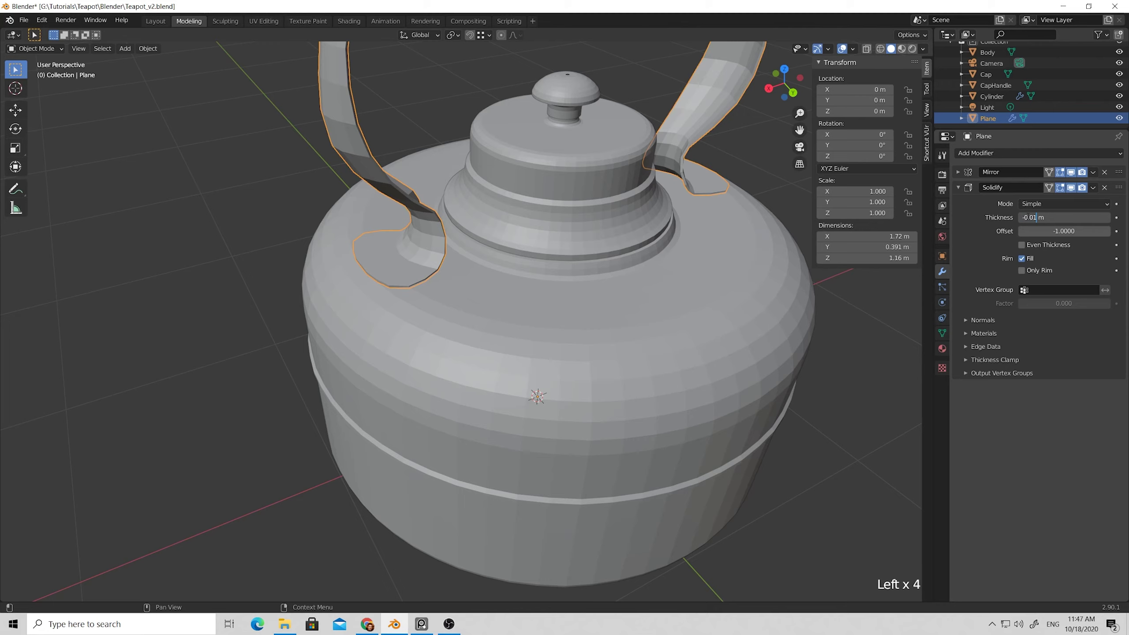
{"action": "type", "text": "5"}
{"action": "key", "text": "Return"}
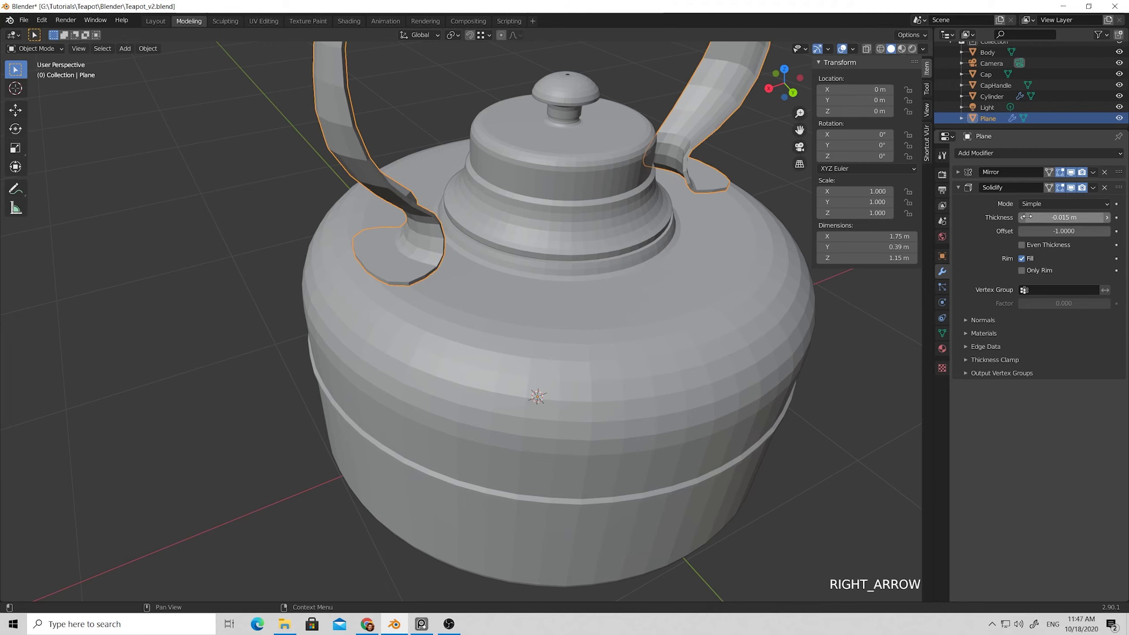
Set the bracket's Solidify thickness to -0.02 m and collapse the modifier's settings.
{"action": "left_click", "coordinate": [1070, 216]}
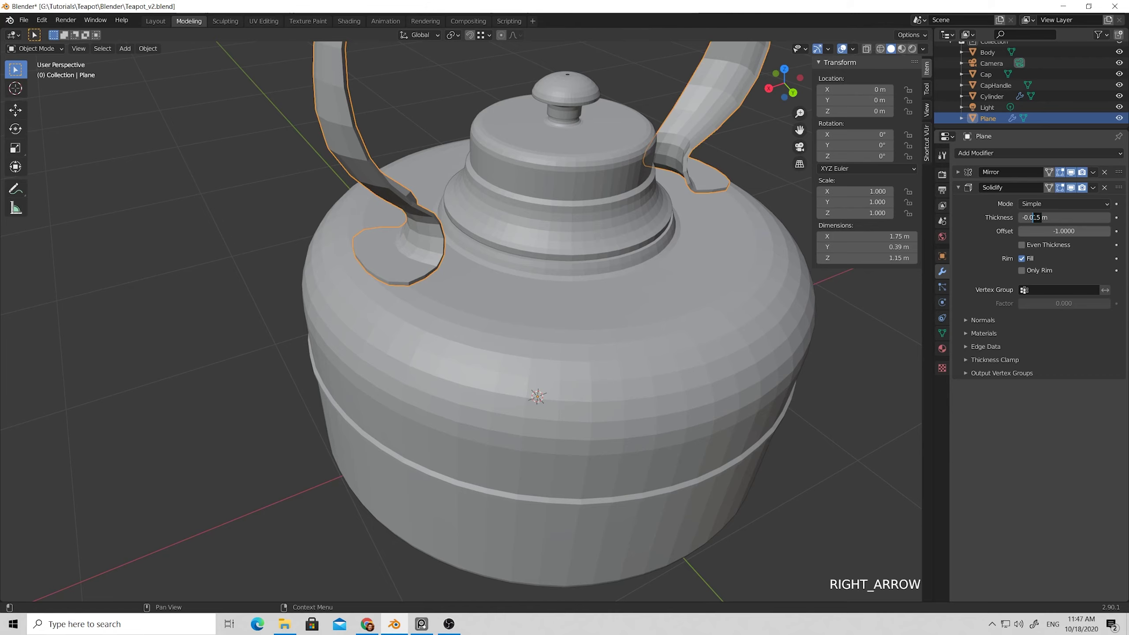
{"action": "key", "text": "Return"}
{"action": "left_click", "coordinate": [239, 273]}
{"action": "scroll", "coordinate": [307, 303], "scroll_direction": "down", "scroll_amount": 3}
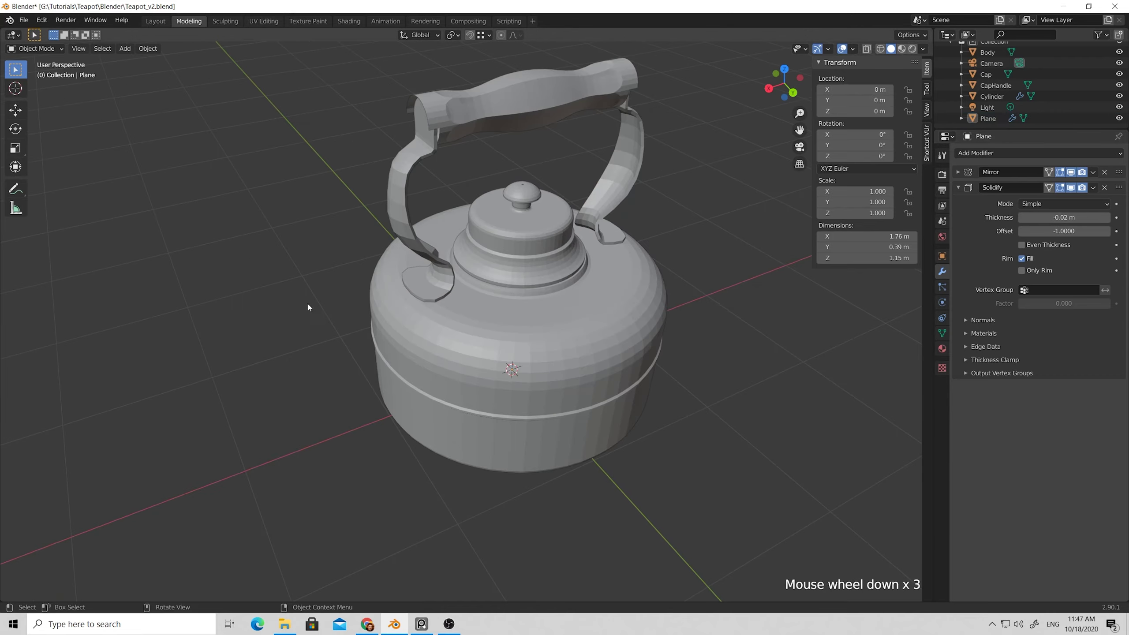
{"action": "middle_click_drag", "start_coordinate": [308, 306], "coordinate": [459, 274]}
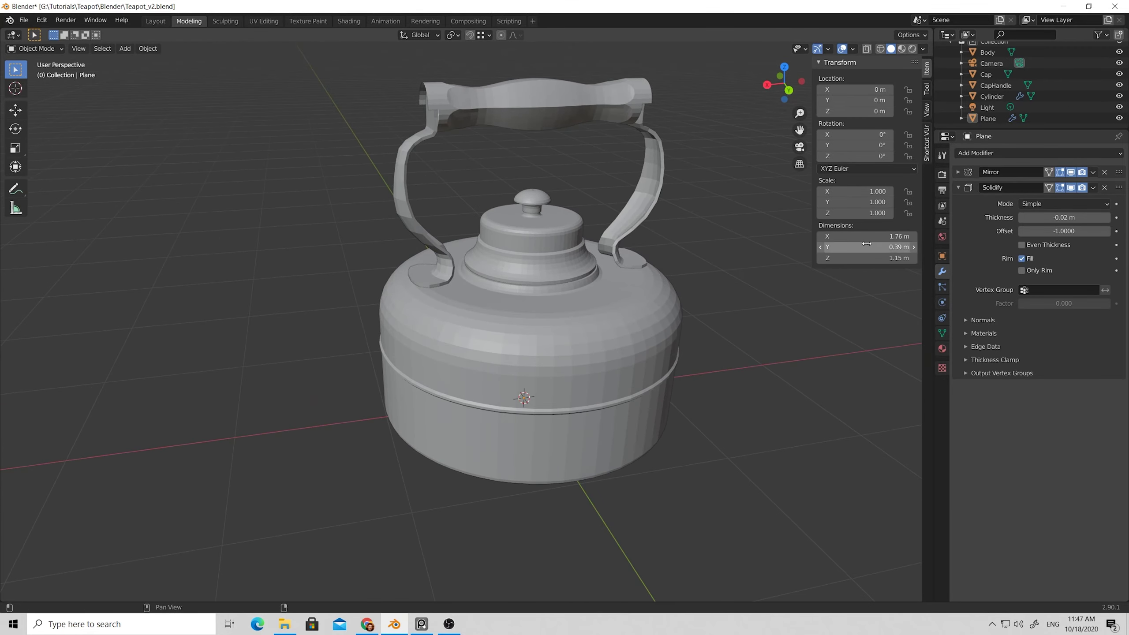
{"action": "left_click", "coordinate": [959, 187]}
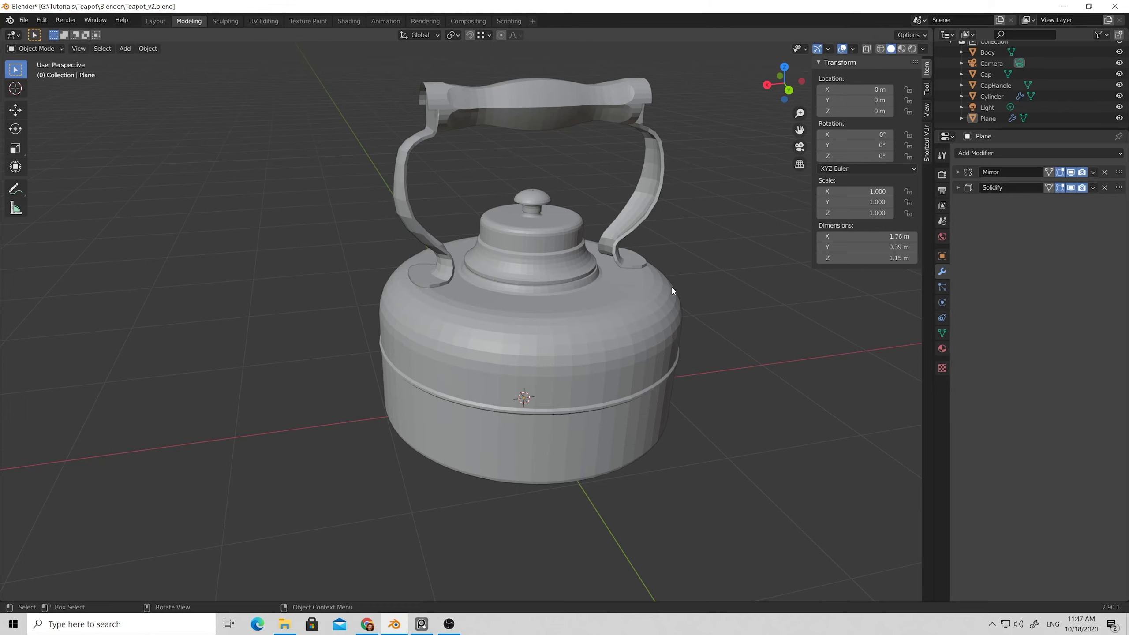
{"action": "middle_click_drag", "start_coordinate": [707, 288], "coordinate": [746, 288]}
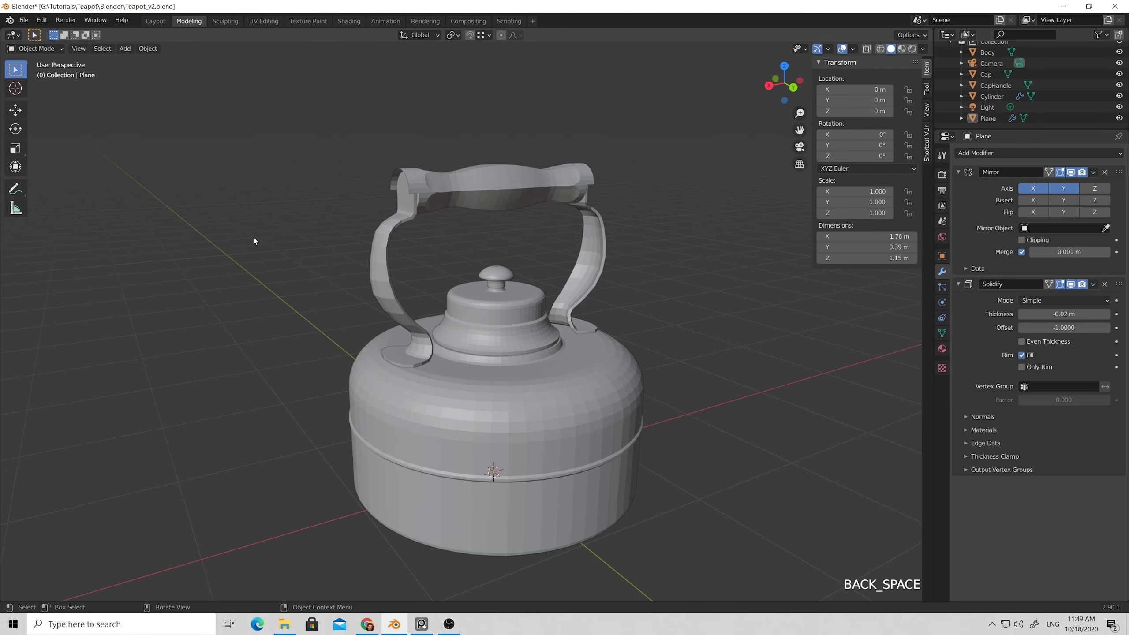
Set the thickness of the bracket's Solidify modifier to -0.013 m.
{"action": "scroll", "coordinate": [373, 231], "scroll_direction": "up", "scroll_amount": 4}
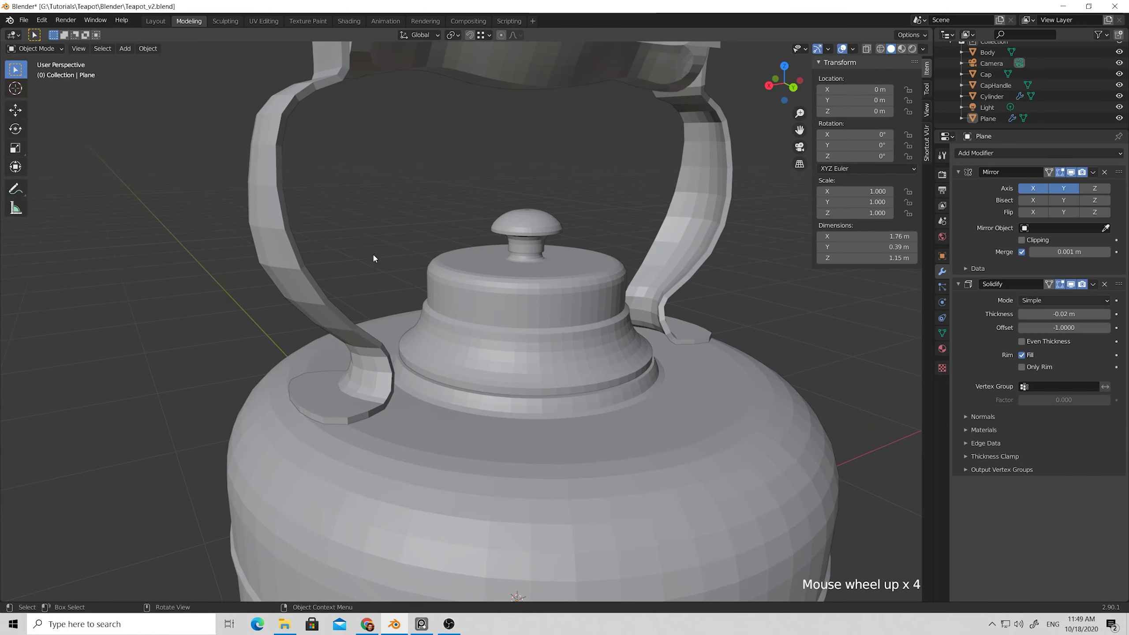
{"action": "middle_click_drag", "start_coordinate": [374, 258], "coordinate": [335, 262]}
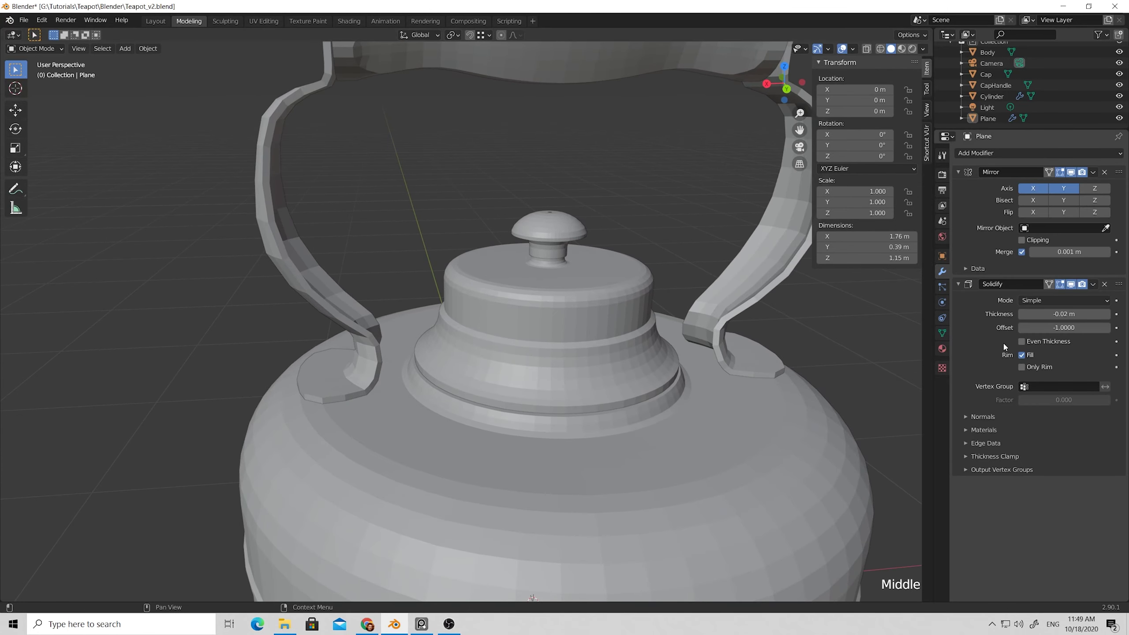
{"action": "left_click", "coordinate": [1065, 313]}
{"action": "key", "text": "Return"}
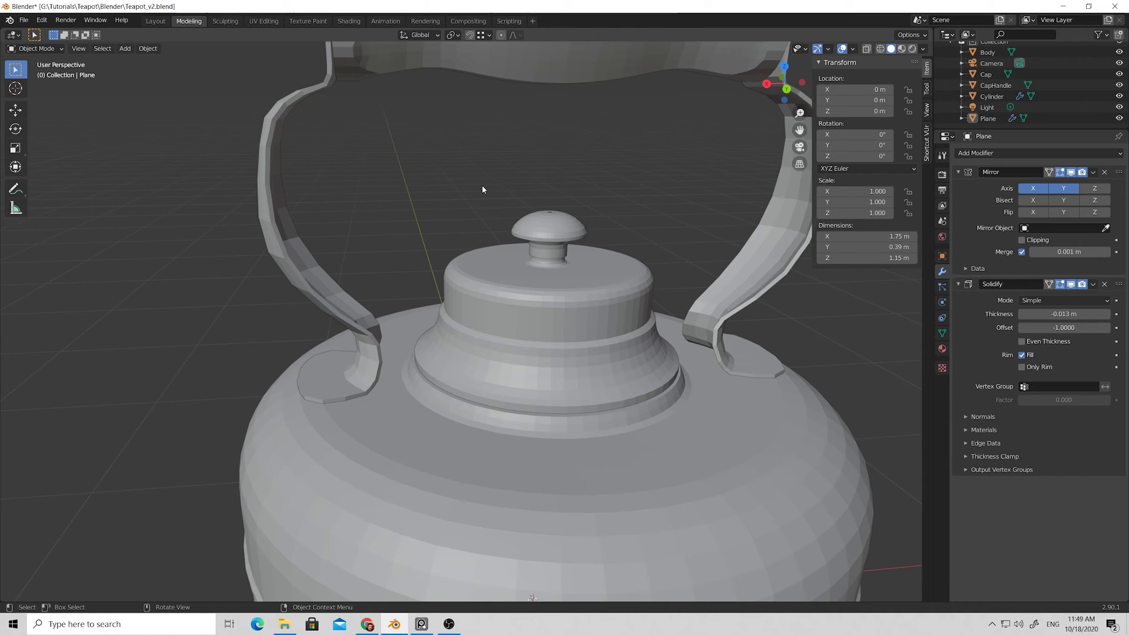
{"action": "middle_click_drag", "start_coordinate": [483, 189], "coordinate": [524, 192]}
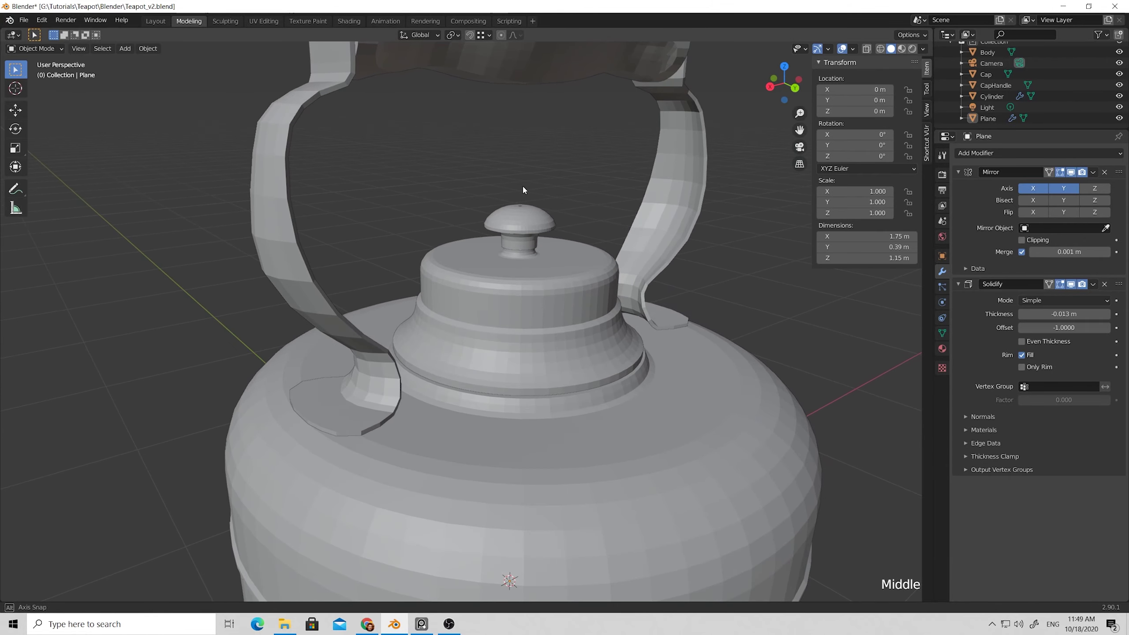
Turn off the viewport display of the bracket's Solidify modifier and enter Edit Mode on the bracket.
{"action": "left_click", "coordinate": [274, 208]}
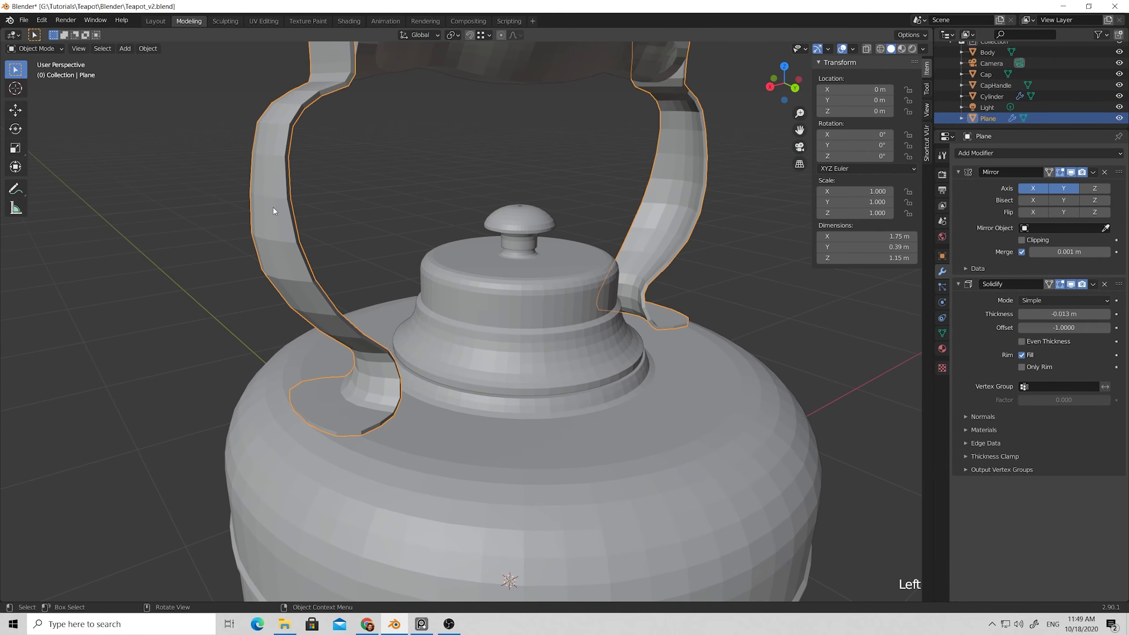
{"action": "left_click", "coordinate": [1071, 284]}
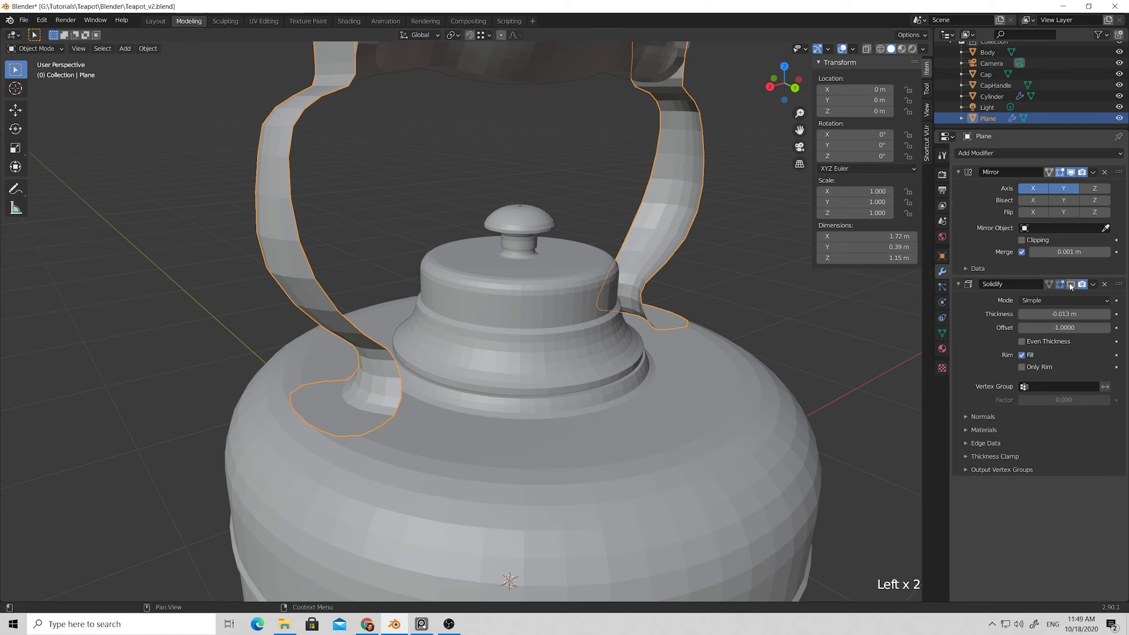
{"action": "middle_click_drag", "start_coordinate": [302, 245], "coordinate": [334, 250]}
{"action": "key", "text": "Tab"}
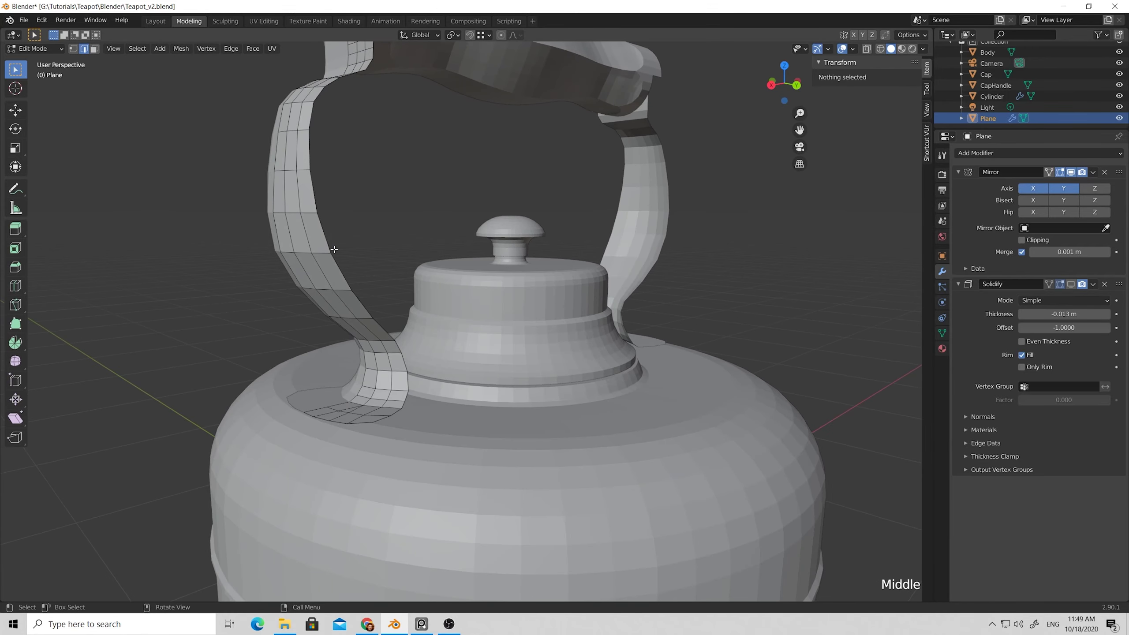
{"action": "key", "text": "ctrl+r"}
{"action": "left_click", "coordinate": [334, 268]}
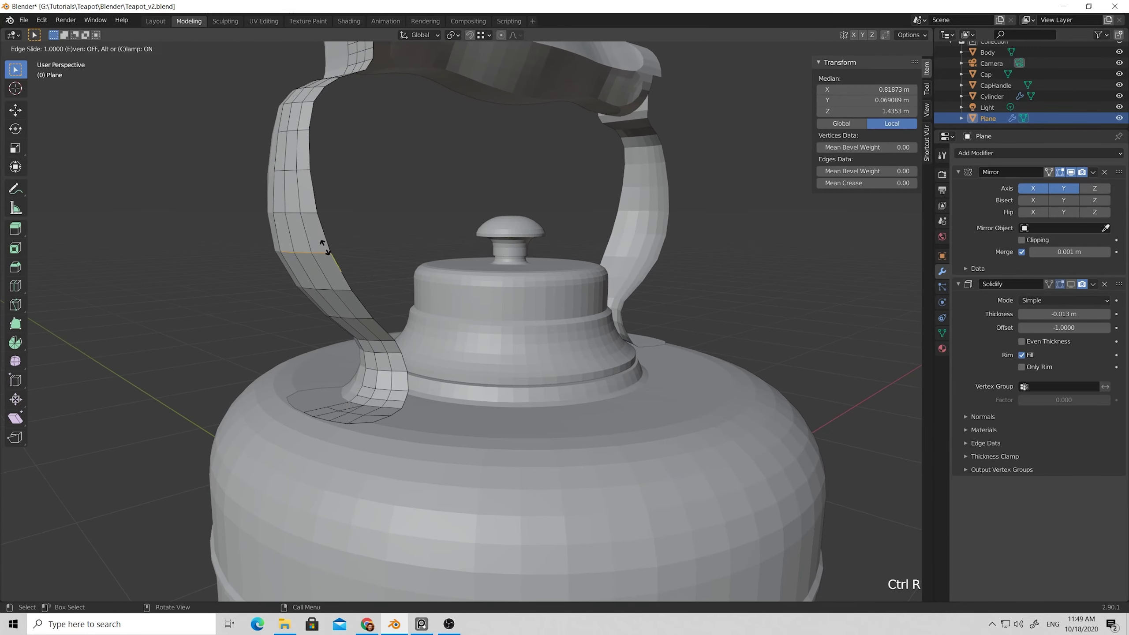
{"action": "left_click", "coordinate": [332, 266]}
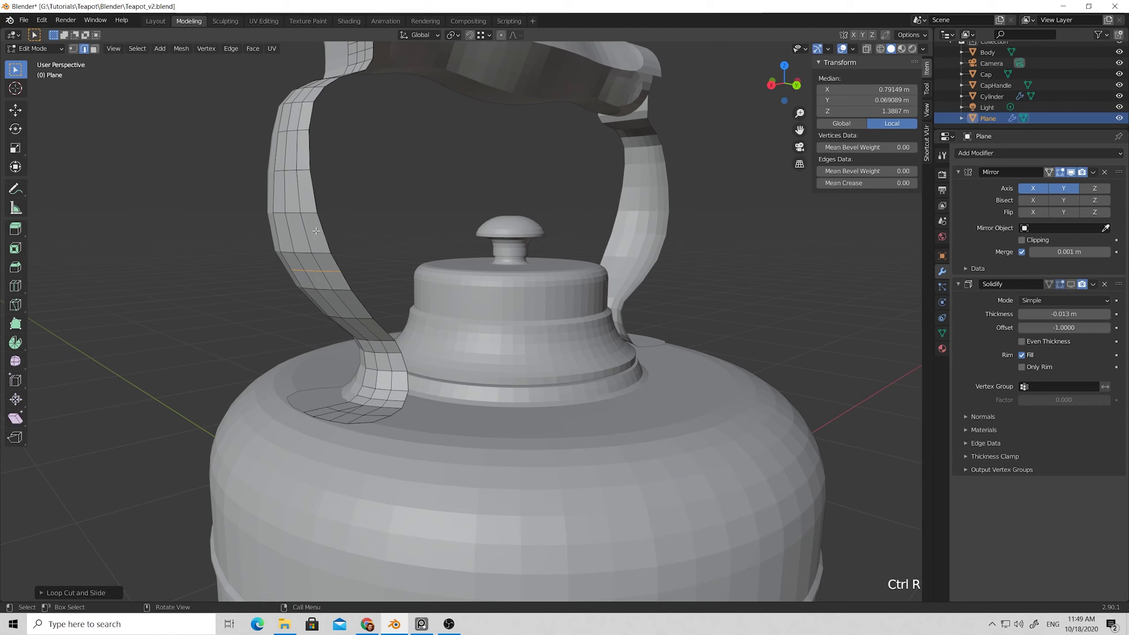
{"action": "key", "text": "ctrl+r"}
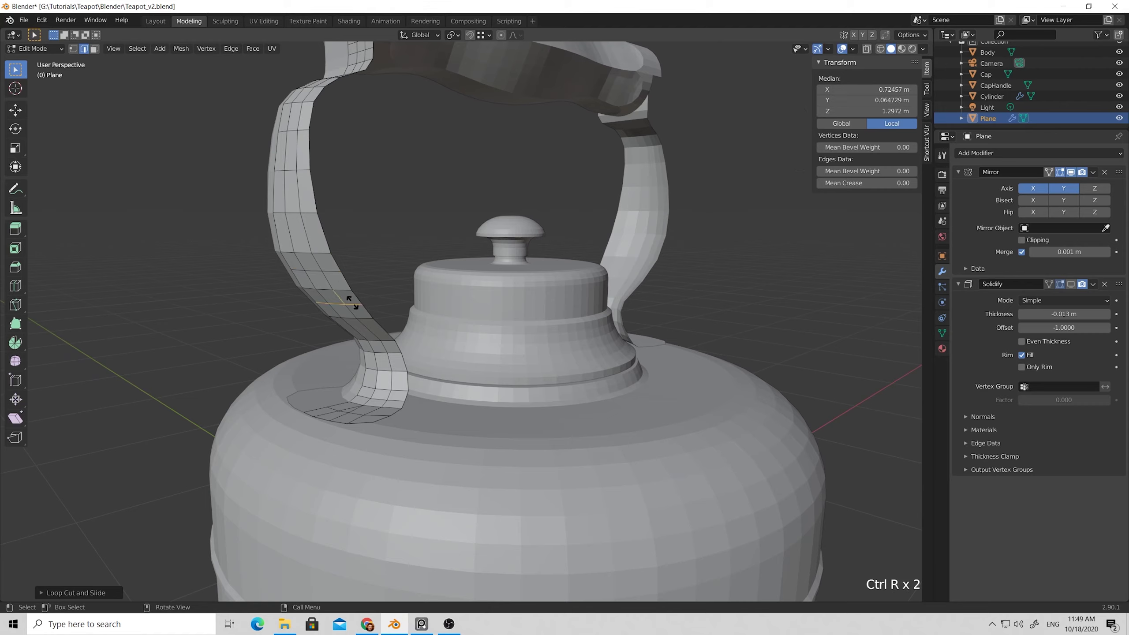
{"action": "left_click", "coordinate": [356, 309]}
{"action": "left_click", "coordinate": [378, 299]}
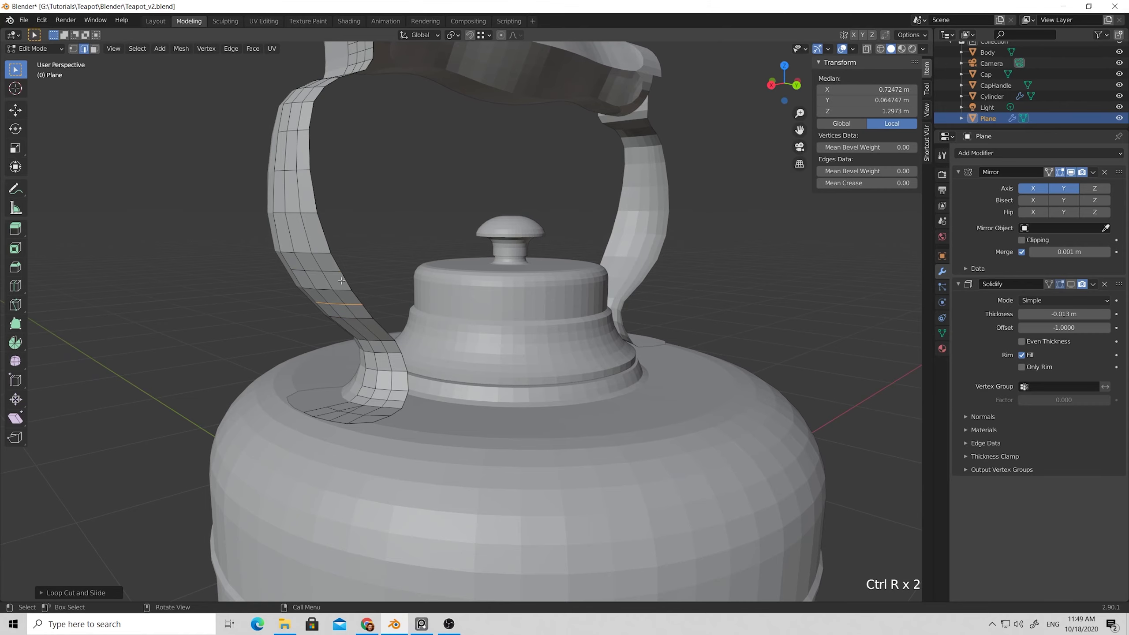
{"action": "key", "text": "ctrl+z"}
{"action": "key", "text": "ctrl+z"}
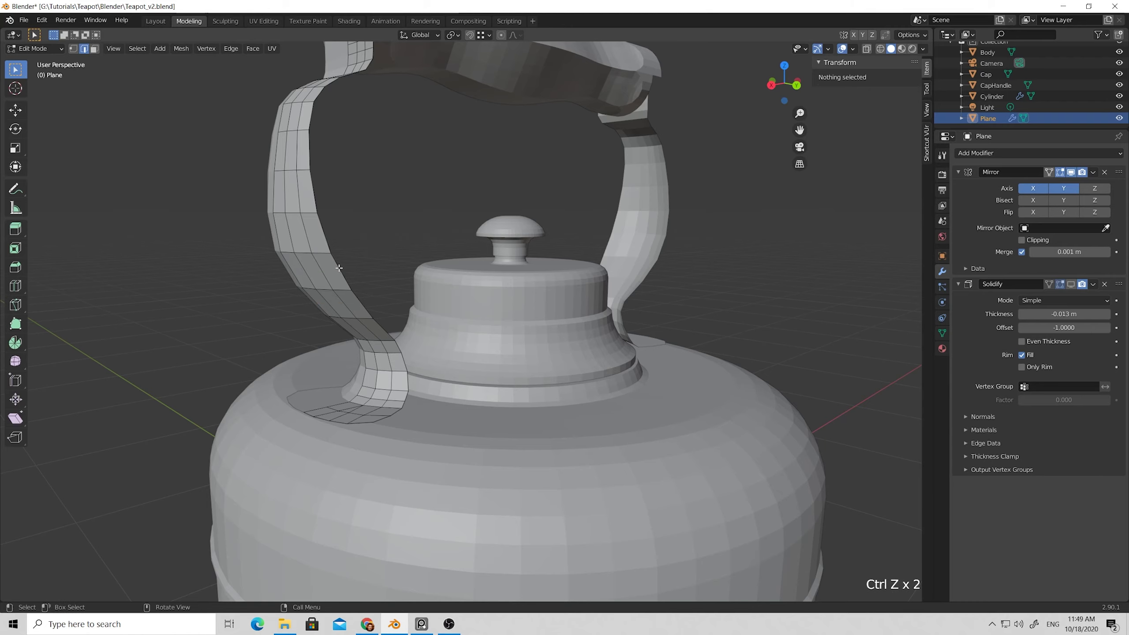
Select the chain of border edges along one side of the bracket, from its upper bend down to just above the foot.
{"action": "left_click", "coordinate": [338, 268]}
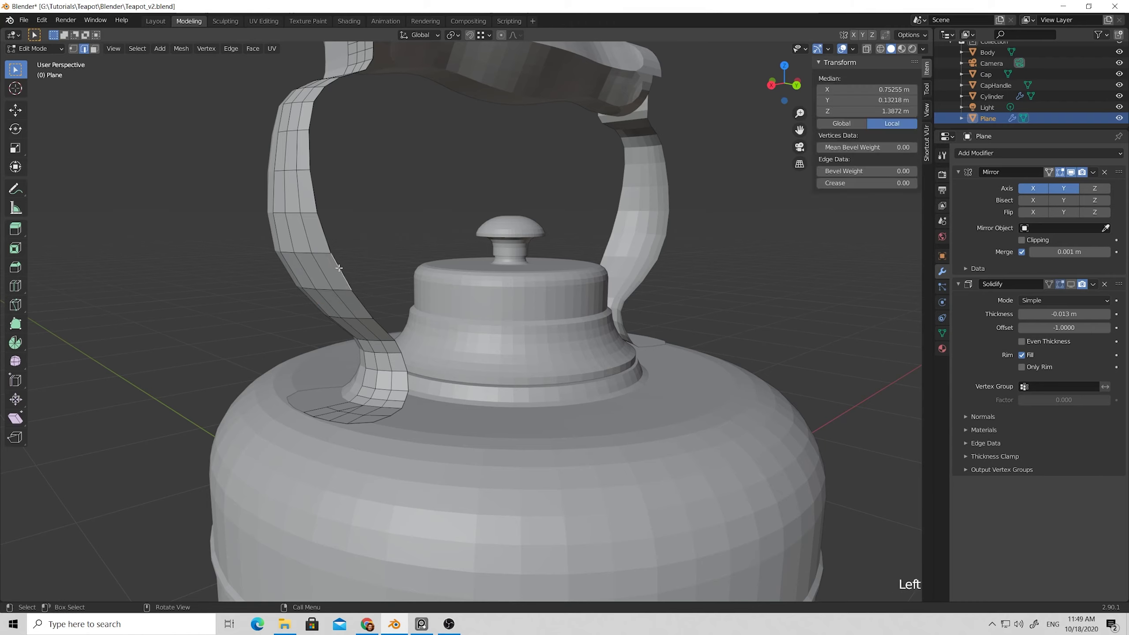
{"action": "left_click", "coordinate": [327, 253], "text": "ctrl"}
{"action": "left_click", "coordinate": [315, 164], "text": "ctrl"}
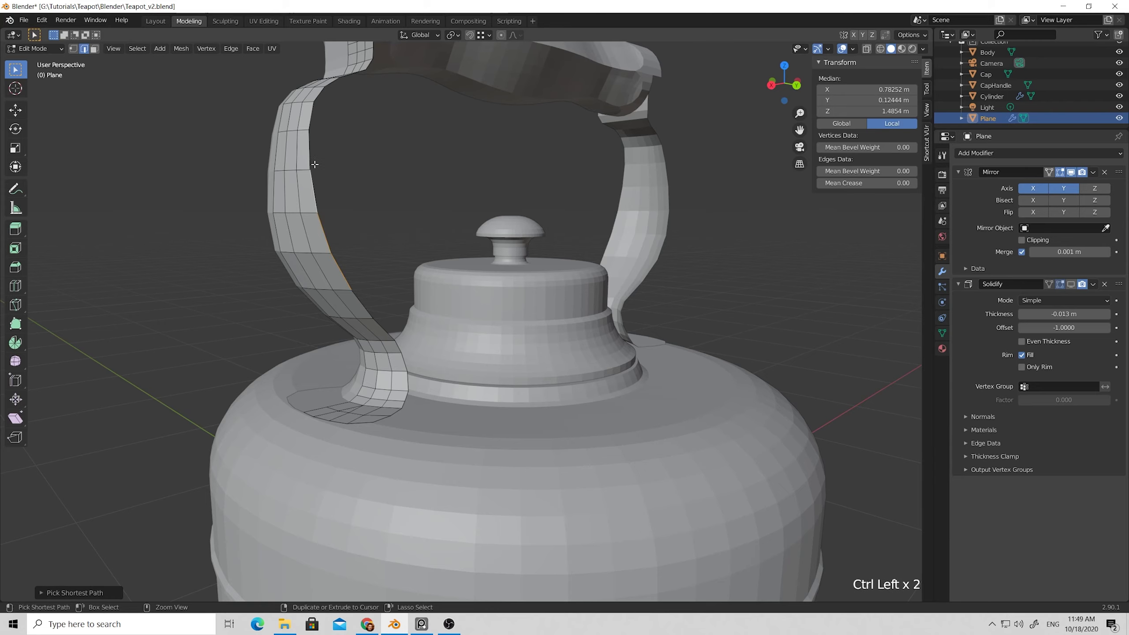
{"action": "left_click", "coordinate": [313, 117], "text": "ctrl"}
{"action": "middle_click_drag", "start_coordinate": [314, 118], "coordinate": [336, 157]}
{"action": "left_click", "coordinate": [313, 159], "text": "ctrl"}
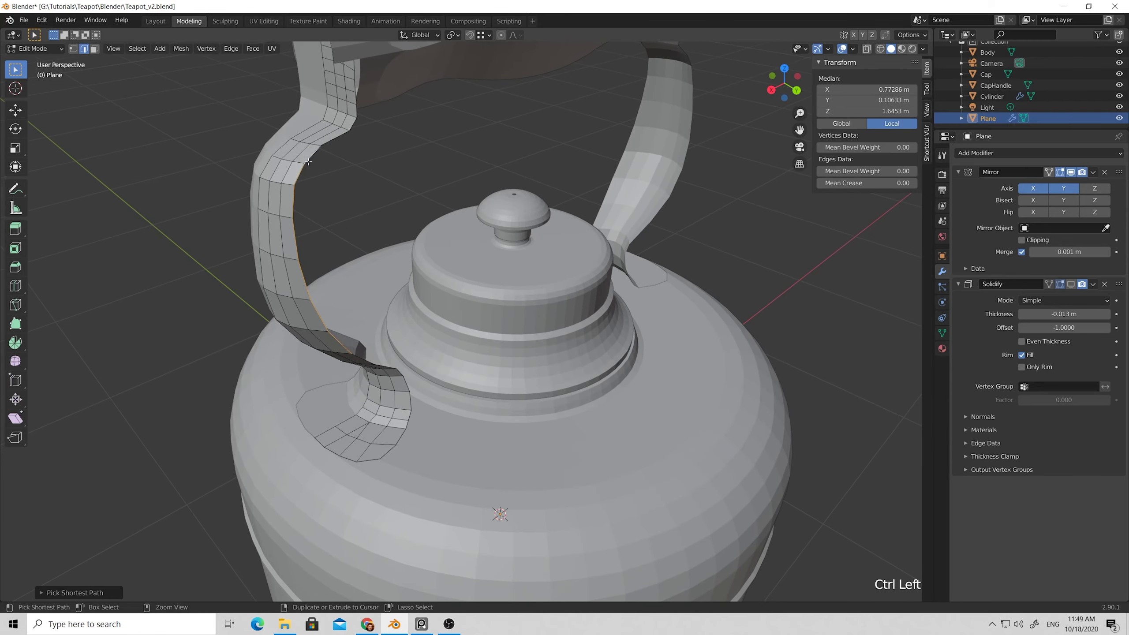
{"action": "left_click", "coordinate": [313, 159], "text": "ctrl"}
{"action": "middle_click_drag", "start_coordinate": [313, 160], "coordinate": [343, 240]}
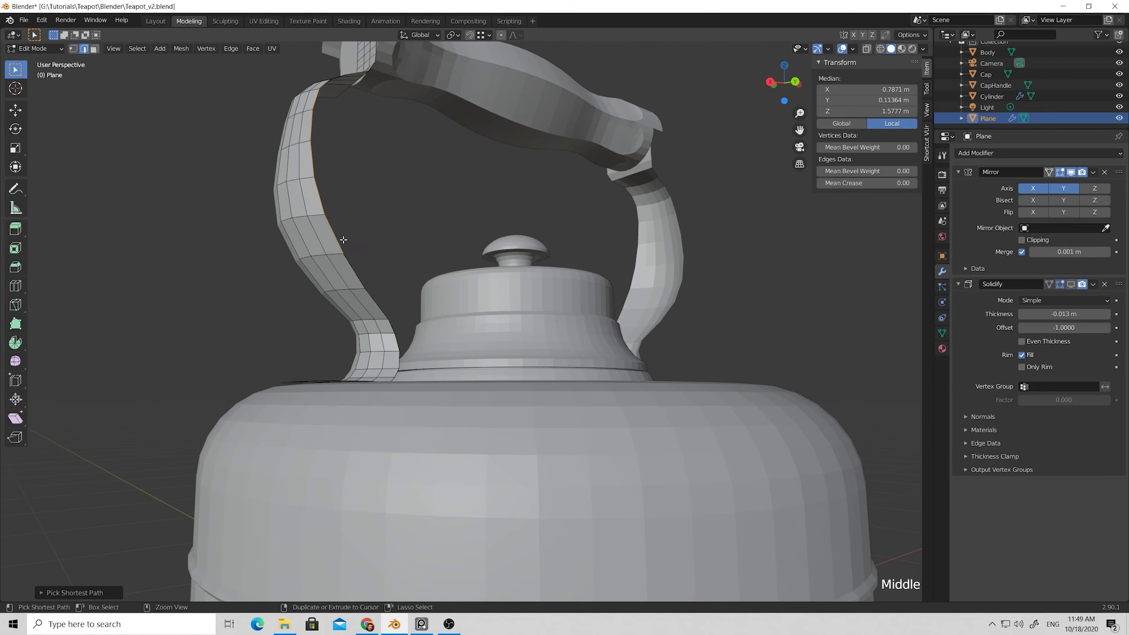
{"action": "left_click", "coordinate": [371, 292], "text": "ctrl"}
{"action": "left_click", "coordinate": [356, 272], "text": "ctrl"}
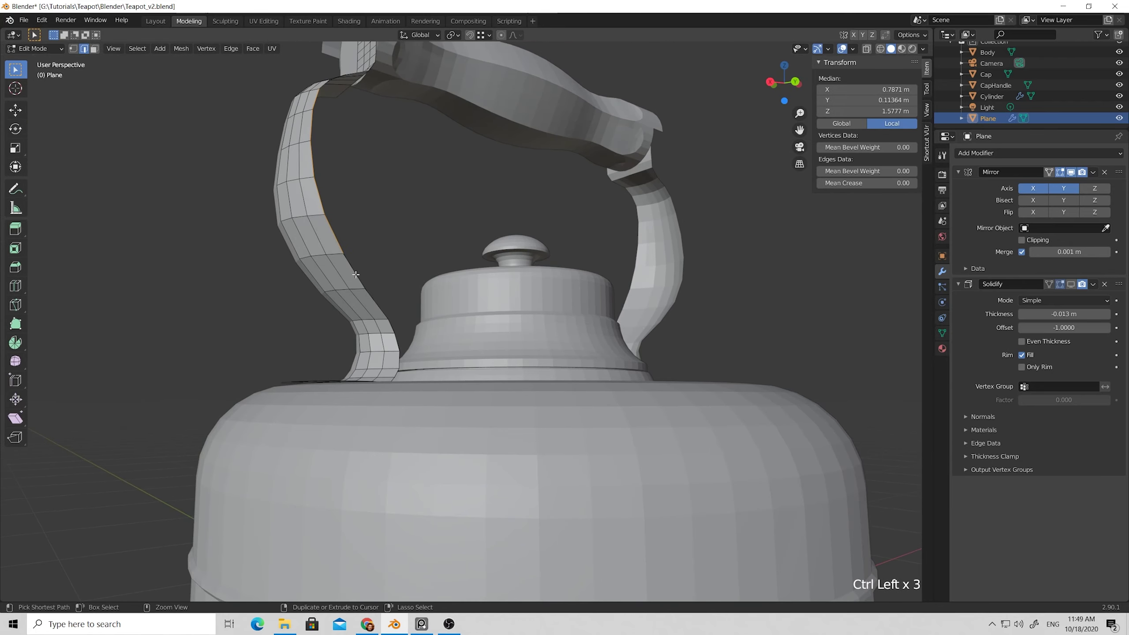
{"action": "left_click", "coordinate": [355, 275], "text": "ctrl"}
{"action": "left_click", "coordinate": [355, 274], "text": "shift"}
{"action": "left_click", "coordinate": [372, 296], "text": "shift"}
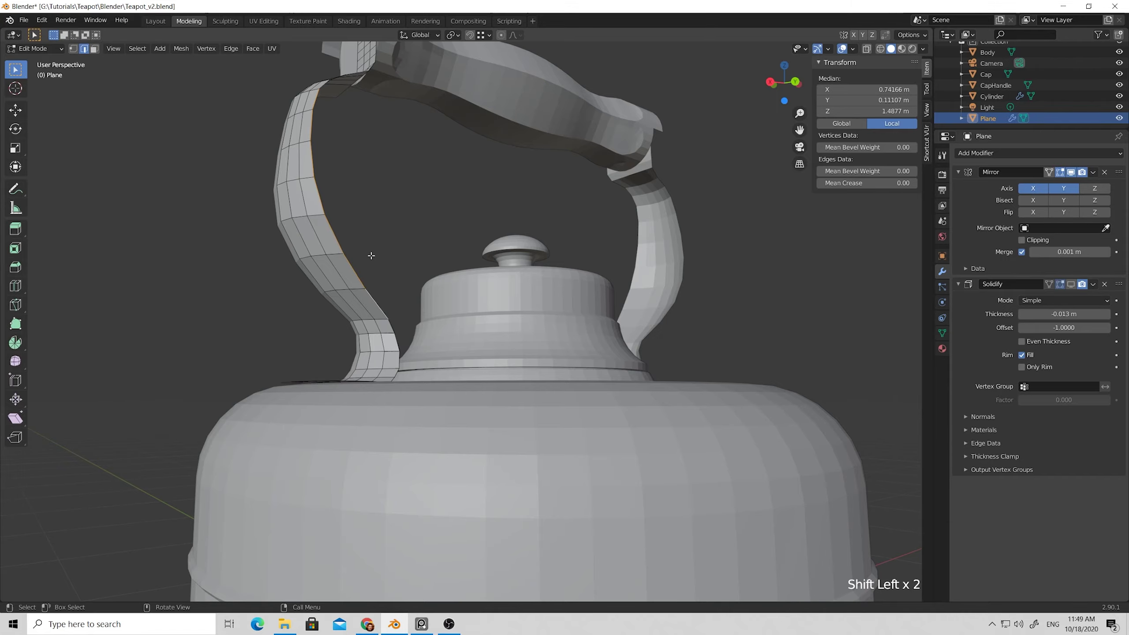
{"action": "mouse_move", "coordinate": [371, 255]}
{"action": "middle_mouse_down"}
{"action": "mouse_move", "coordinate": [385, 311]}
{"action": "mouse_move", "coordinate": [354, 270]}
{"action": "middle_mouse_up"}
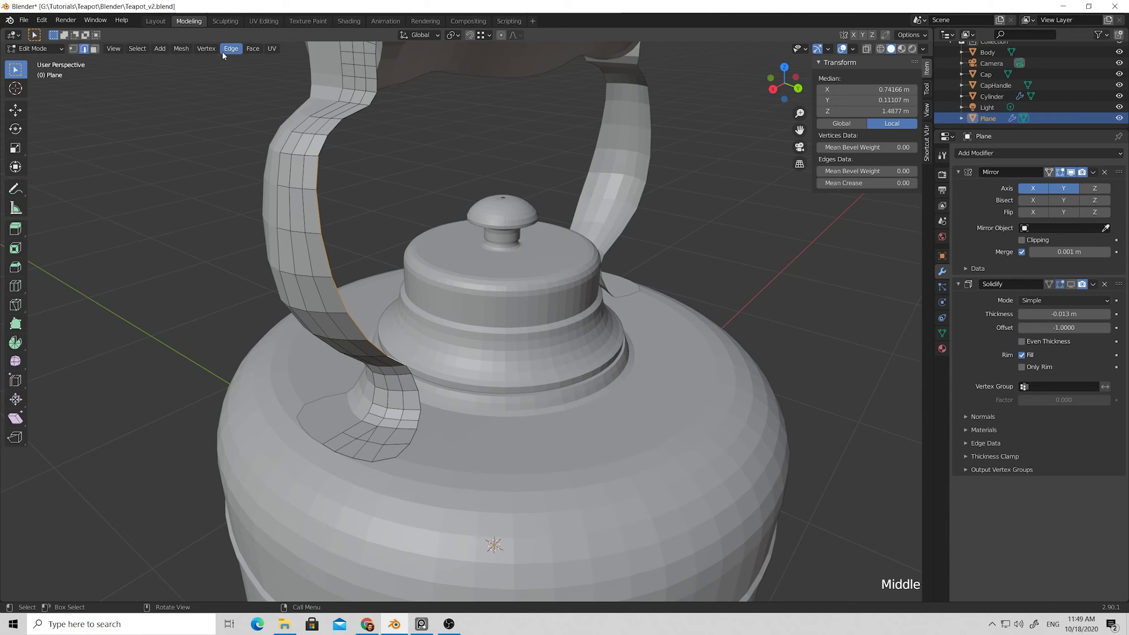
Extend the border selection to edge rings across the bracket, subdivide those lengthwise edges and clear the selection.
{"action": "left_click", "coordinate": [137, 49]}
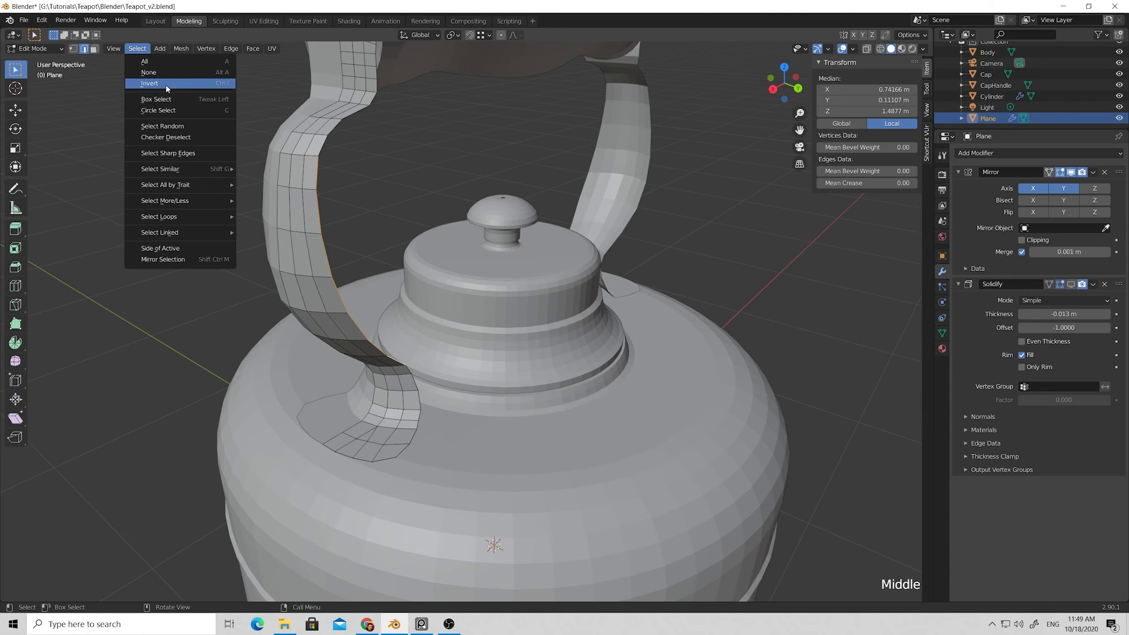
{"action": "mouse_move", "coordinate": [226, 217]}
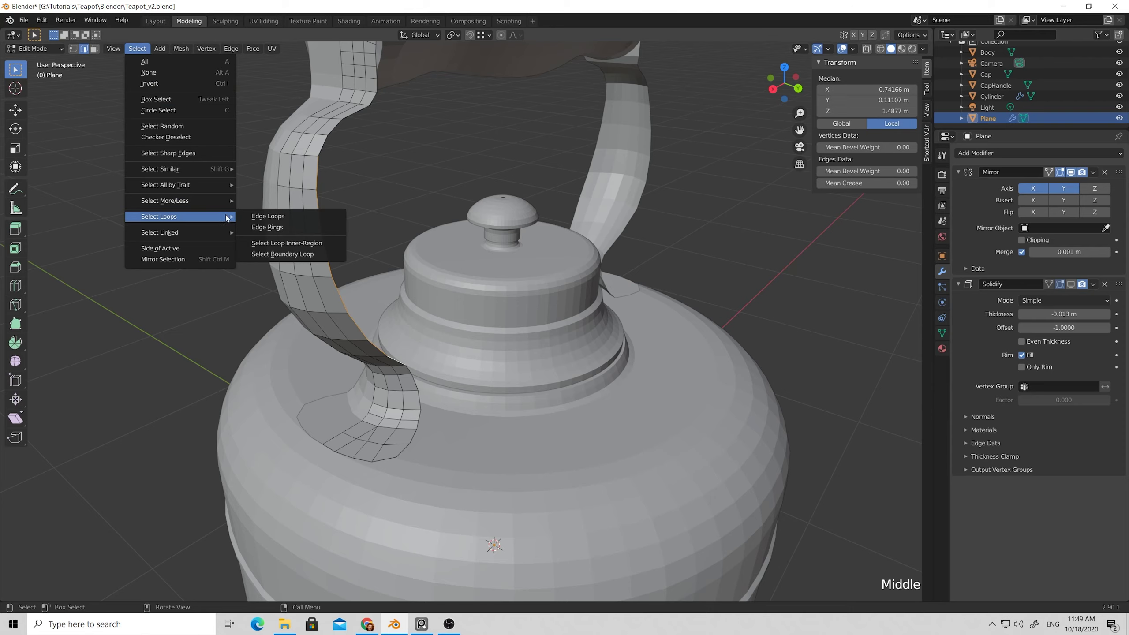
{"action": "left_click", "coordinate": [267, 227]}
{"action": "middle_click_drag", "start_coordinate": [308, 236], "coordinate": [230, 109]}
{"action": "left_click", "coordinate": [239, 53]}
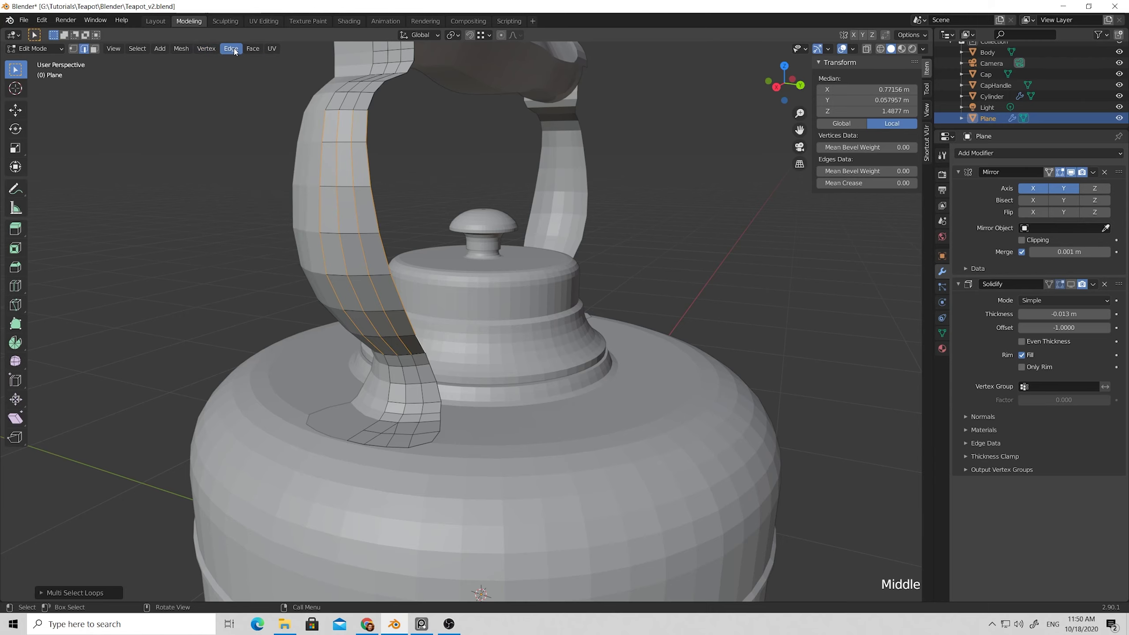
{"action": "left_click", "coordinate": [231, 49]}
{"action": "left_click", "coordinate": [247, 108]}
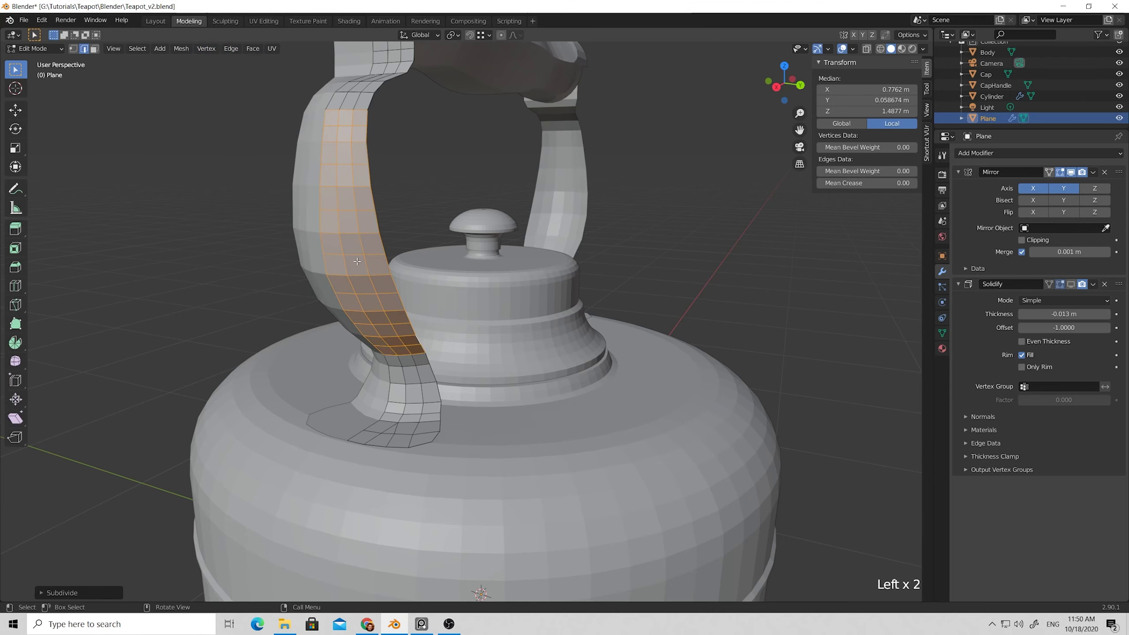
{"action": "left_click", "coordinate": [395, 181]}
Select the new crosswise edge loops along the bracket's curve and apply Set Flow to them twice.
{"action": "middle_click_drag", "start_coordinate": [396, 182], "coordinate": [307, 177]}
{"action": "left_click", "coordinate": [300, 174]}
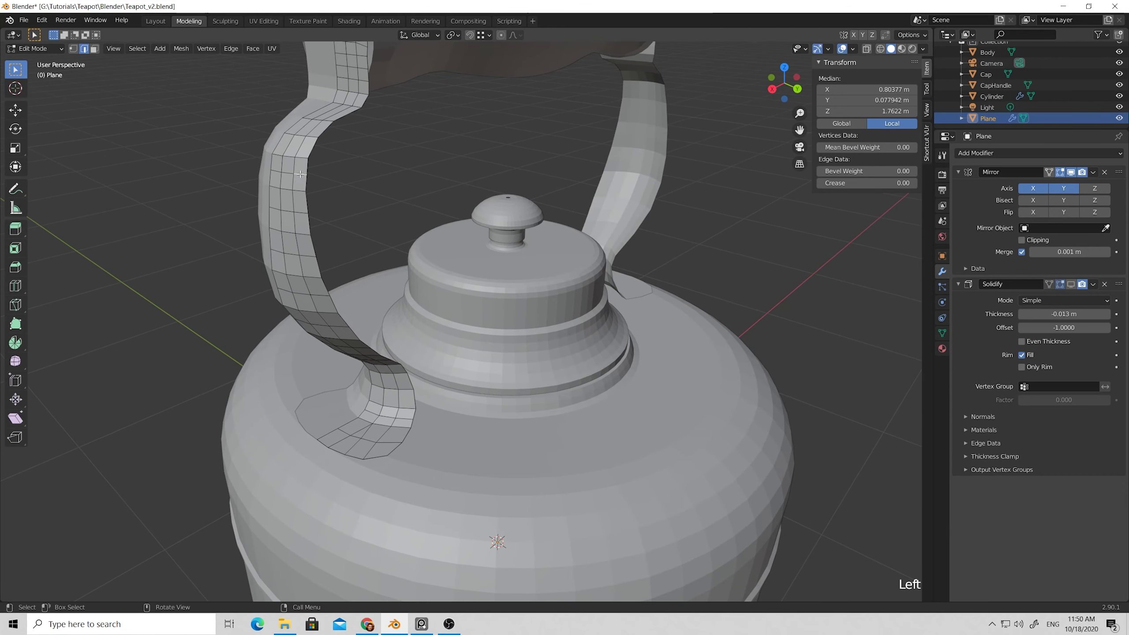
{"action": "left_click", "coordinate": [301, 174], "text": "alt"}
{"action": "left_click", "coordinate": [301, 213], "text": "alt+shift"}
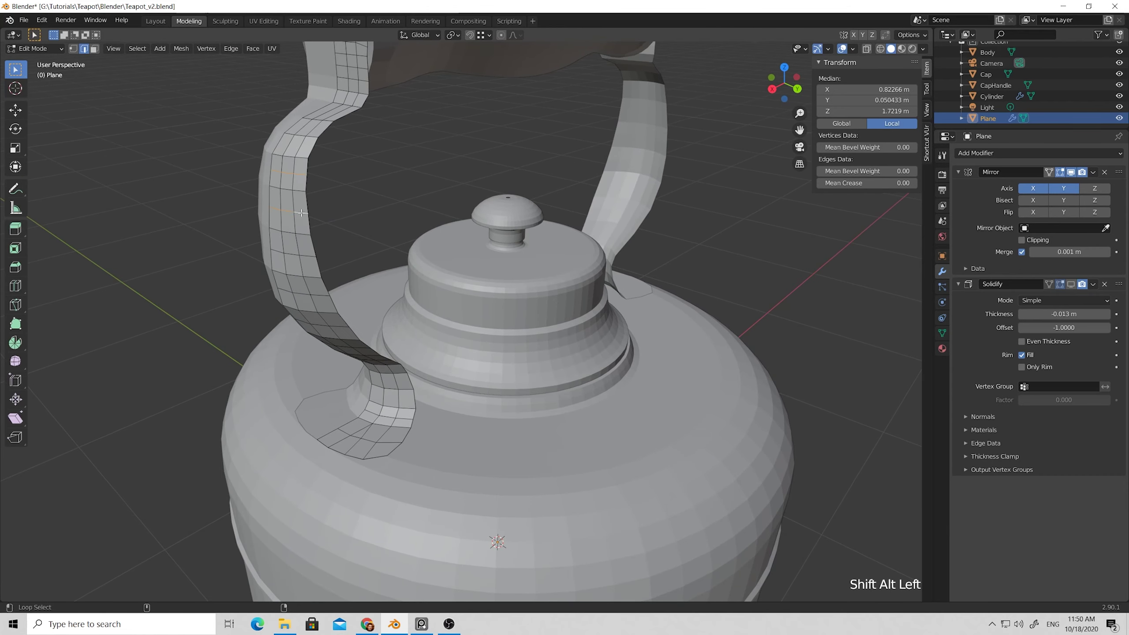
{"action": "left_click", "coordinate": [306, 255], "text": "alt+shift"}
{"action": "left_click", "coordinate": [323, 293], "text": "alt+shift"}
{"action": "left_click", "coordinate": [344, 322], "text": "alt+shift"}
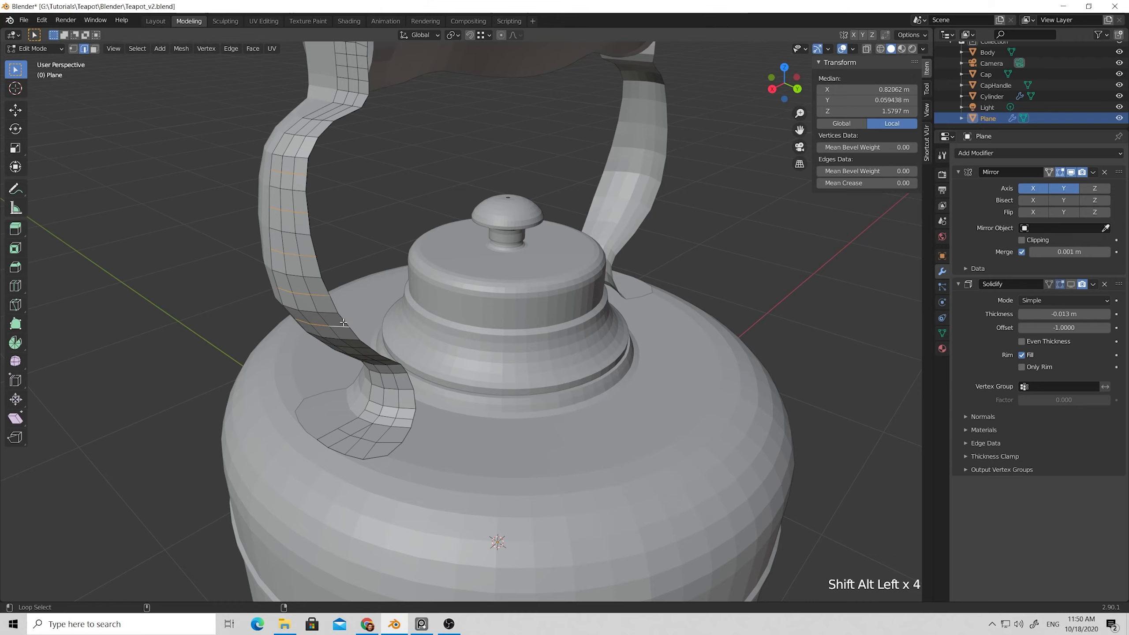
{"action": "middle_click_drag", "start_coordinate": [344, 322], "coordinate": [361, 303]}
{"action": "left_click", "coordinate": [362, 302], "text": "alt+shift"}
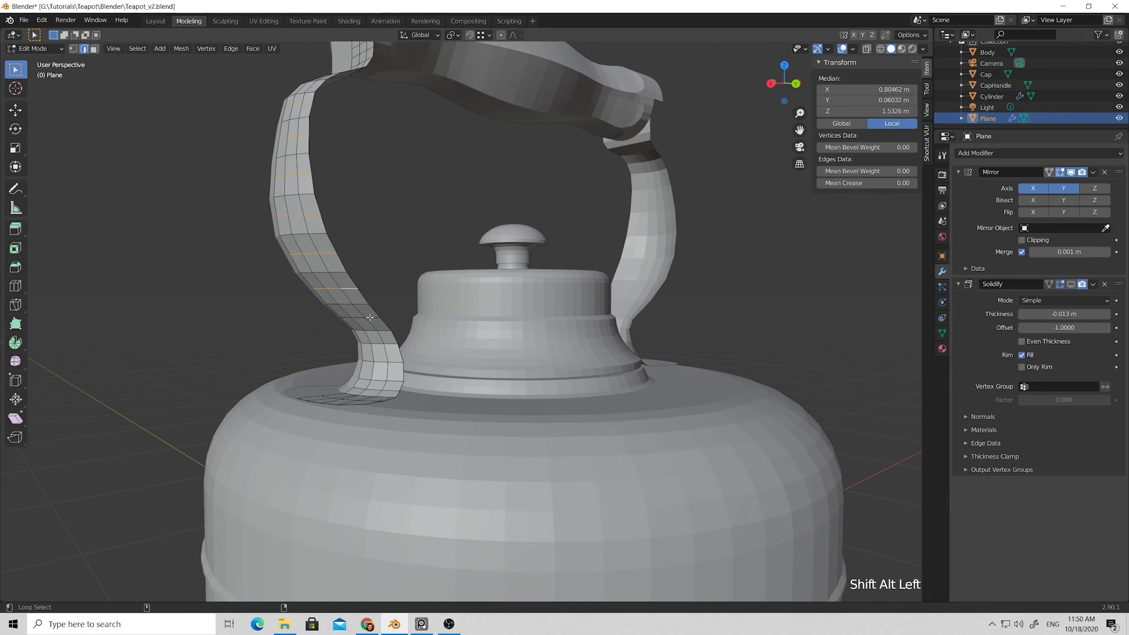
{"action": "left_click", "coordinate": [370, 317], "text": "alt+shift"}
{"action": "right_click", "coordinate": [305, 318]}
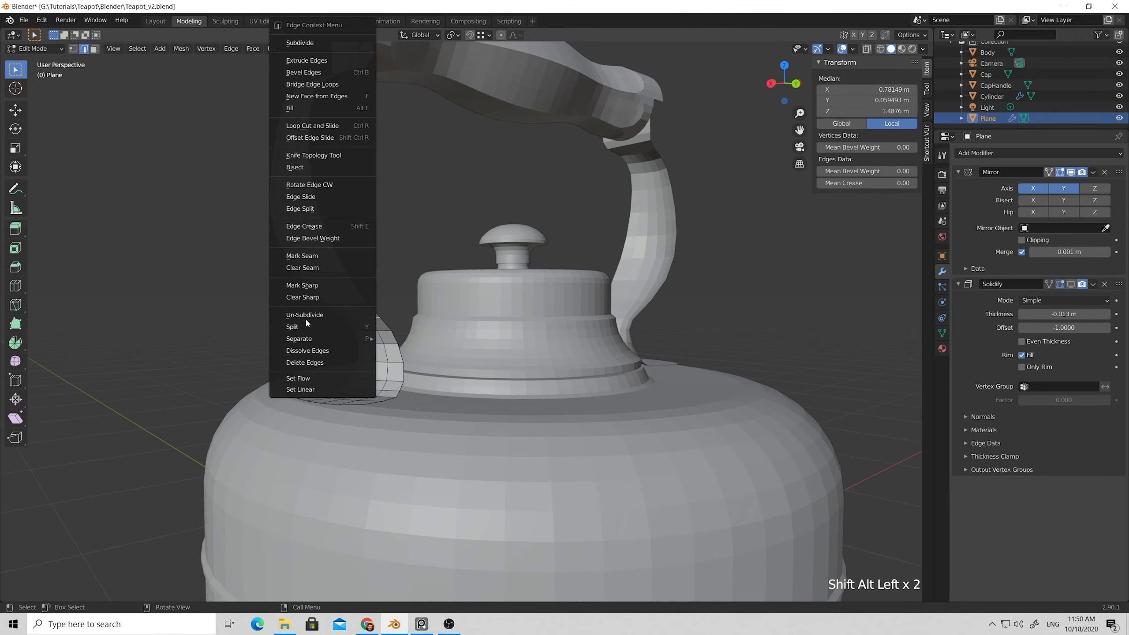
{"action": "left_click", "coordinate": [309, 378]}
{"action": "right_click", "coordinate": [353, 258]}
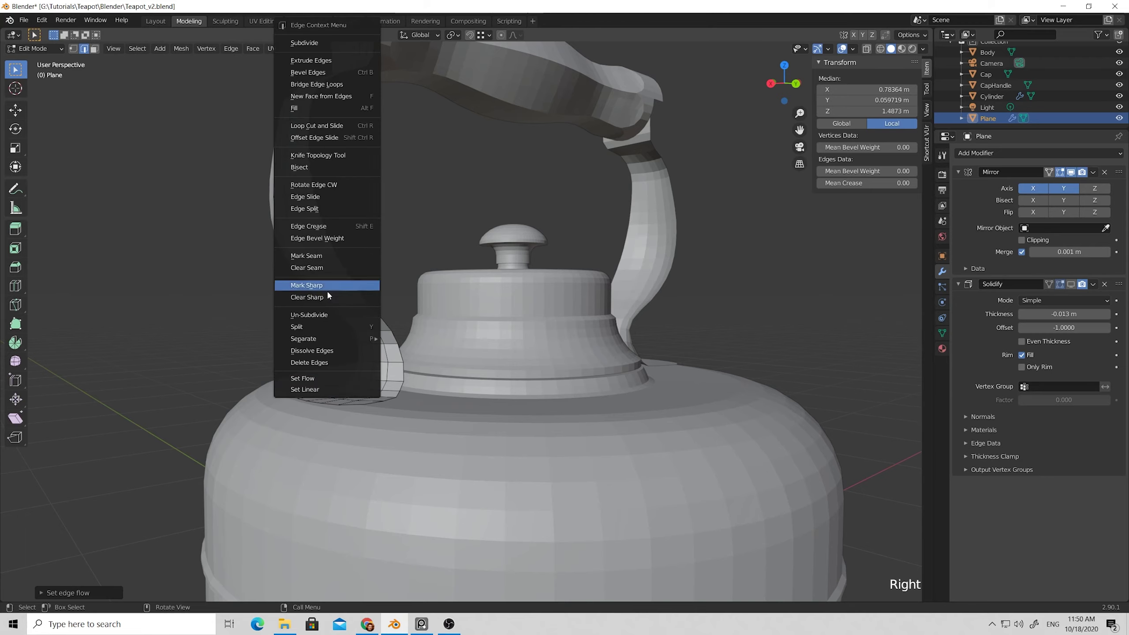
{"action": "left_click", "coordinate": [329, 378]}
{"action": "middle_click_drag", "start_coordinate": [366, 217], "coordinate": [300, 192]}
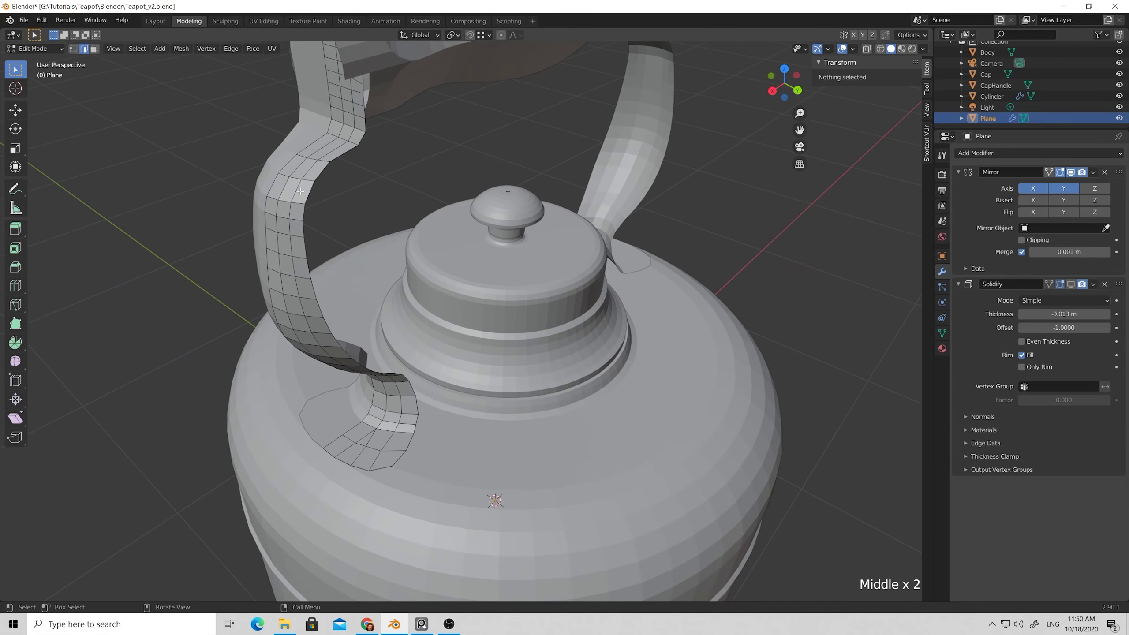
Add a loop cut across the bracket's upper bend, select the neighbouring crosswise loops there, apply Set Flow and clear the selection.
{"action": "key", "text": "ctrl+r"}
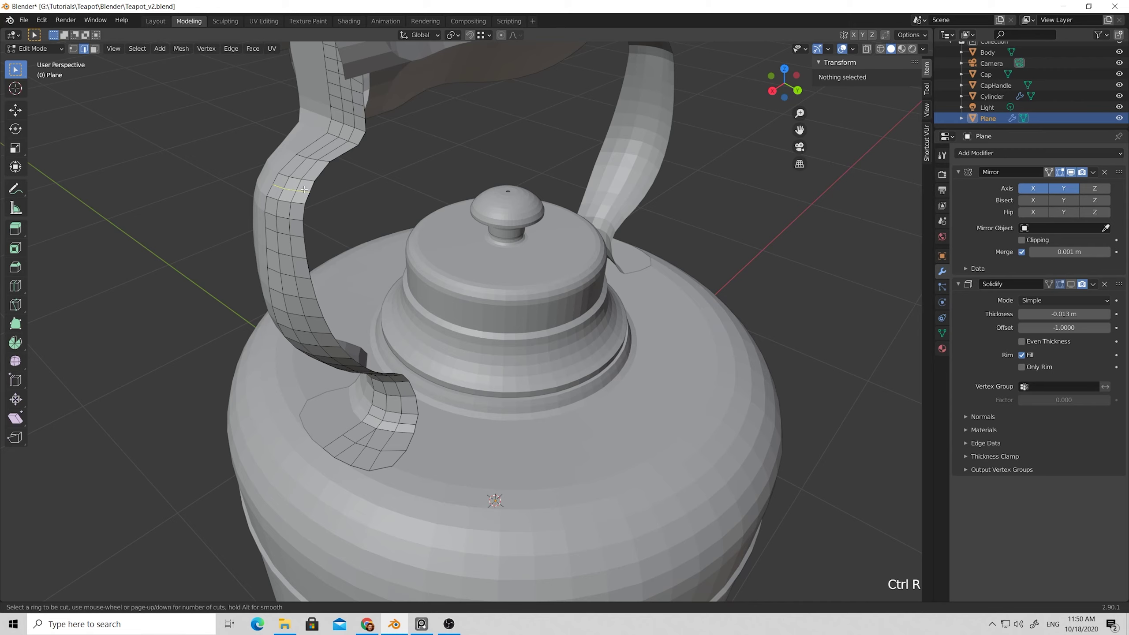
{"action": "left_click", "coordinate": [304, 188]}
{"action": "left_click", "coordinate": [304, 187]}
{"action": "key", "text": "ctrl+r"}
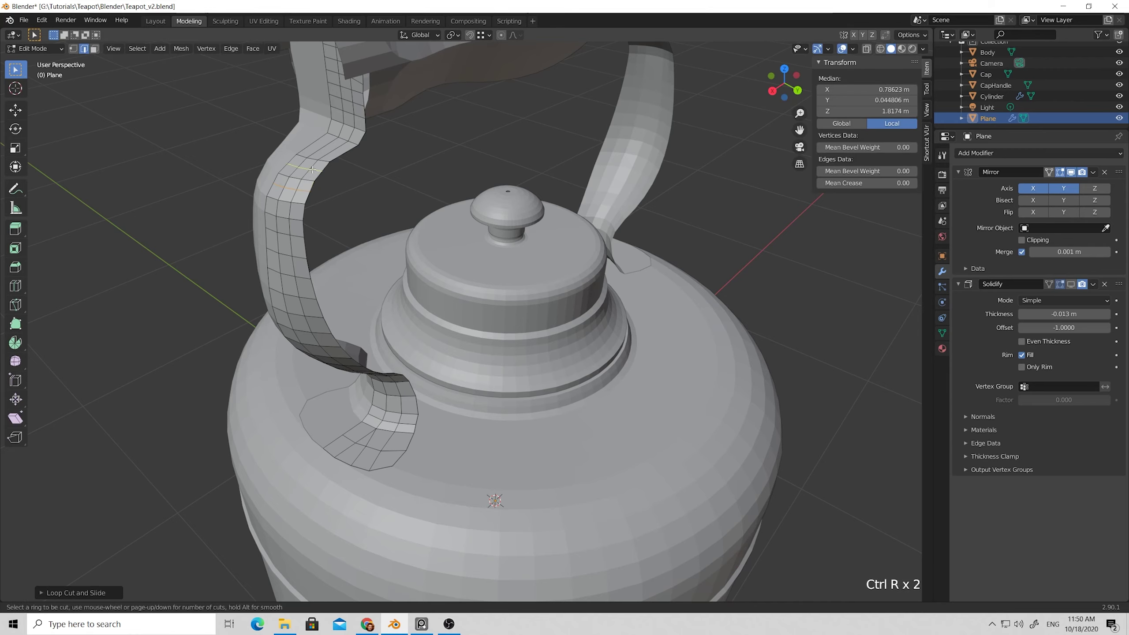
{"action": "left_click", "coordinate": [300, 191], "text": "alt+shift"}
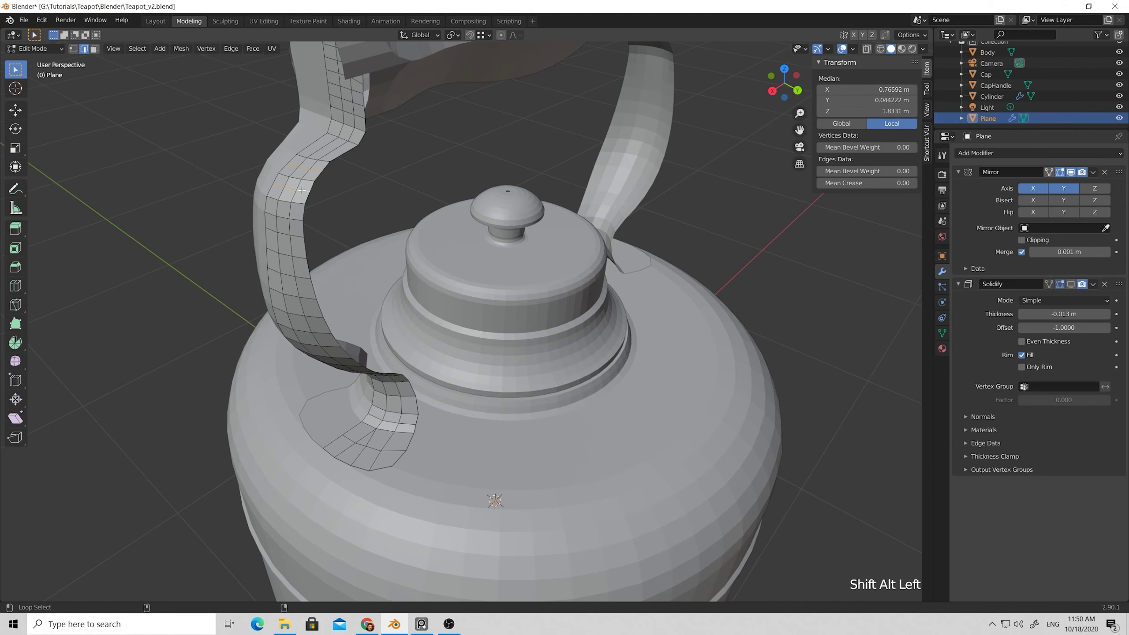
{"action": "right_click", "coordinate": [268, 378]}
{"action": "right_click", "coordinate": [272, 378]}
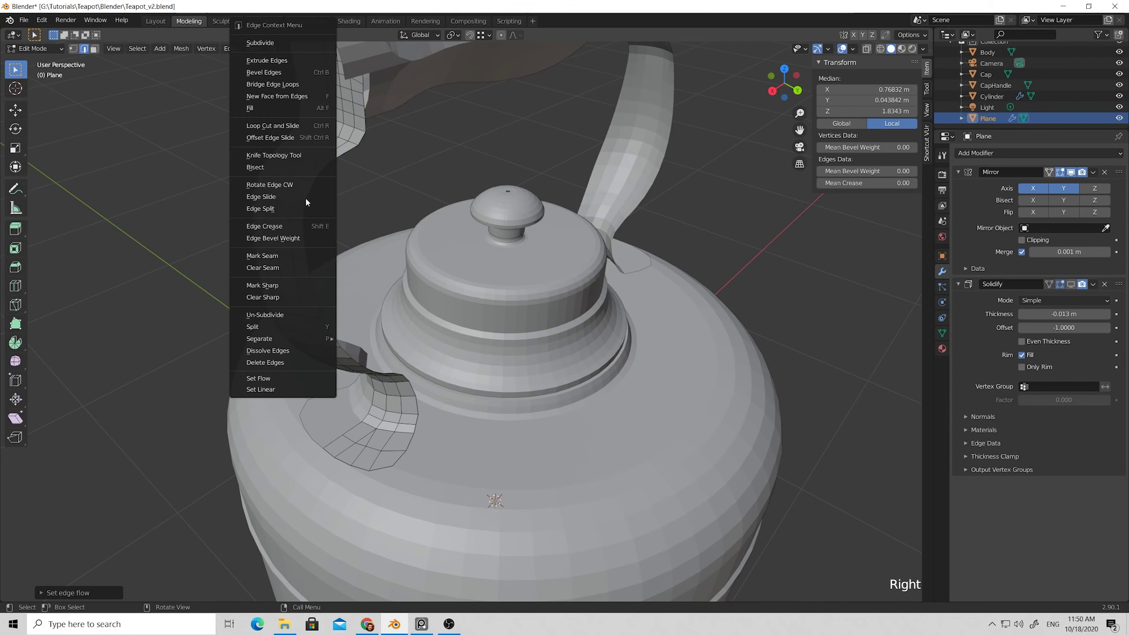
{"action": "right_click", "coordinate": [266, 379]}
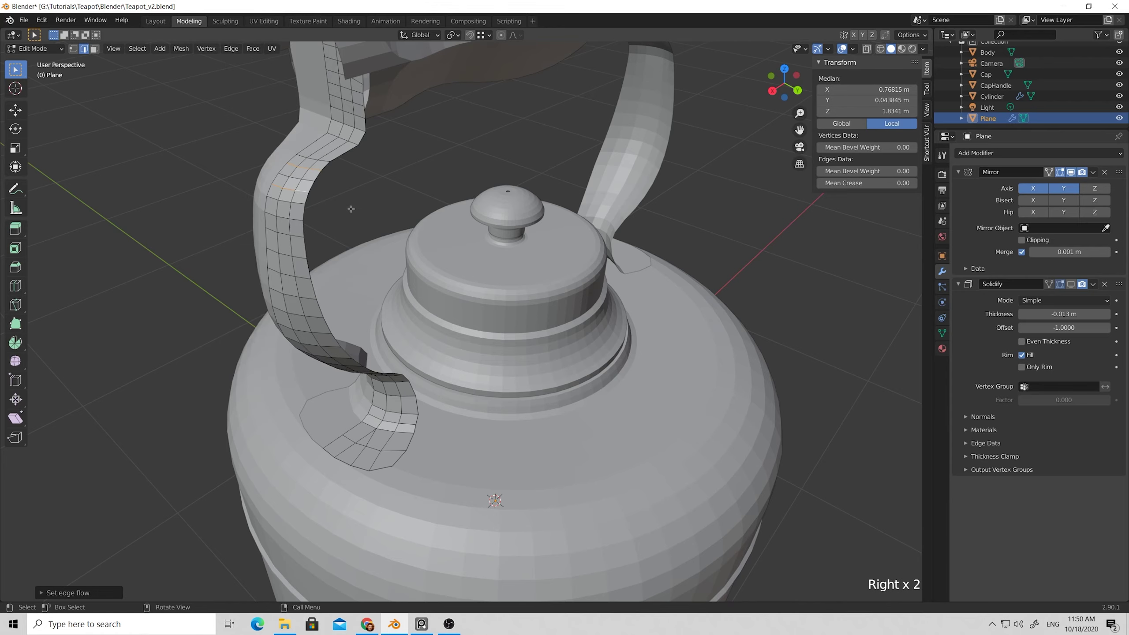
{"action": "left_click", "coordinate": [353, 153]}
{"action": "middle_click_drag", "start_coordinate": [353, 153], "coordinate": [335, 132]}
{"action": "key", "text": "shift+r"}
{"action": "left_click", "coordinate": [358, 149]}
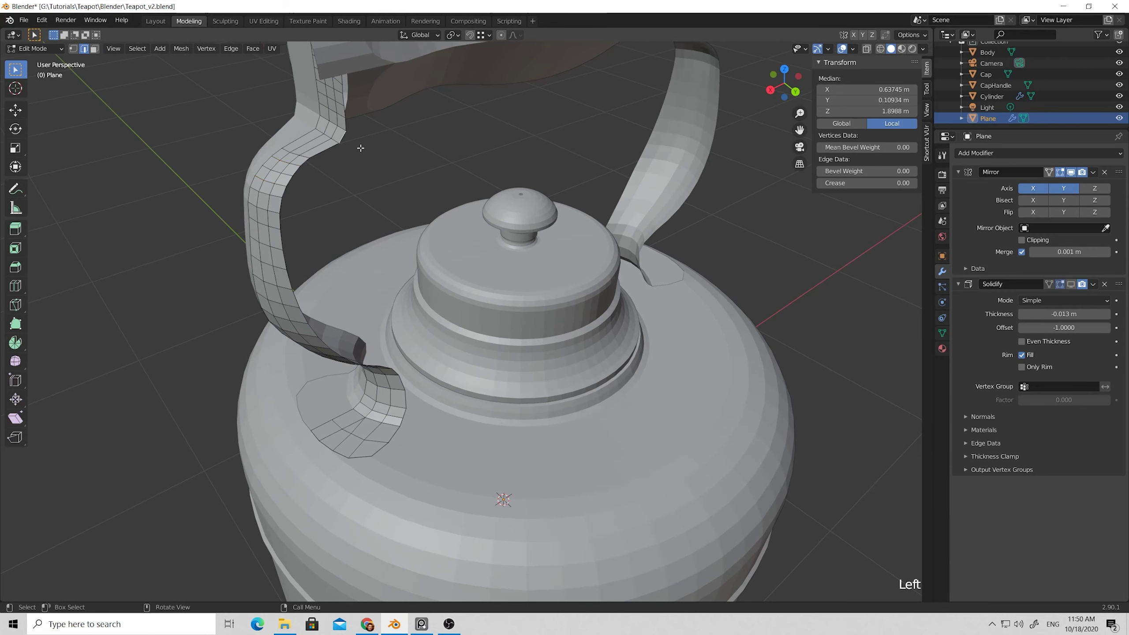
{"action": "key", "text": "ctrl+z"}
{"action": "key", "text": "ctrl+z"}
{"action": "left_click", "coordinate": [356, 155]}
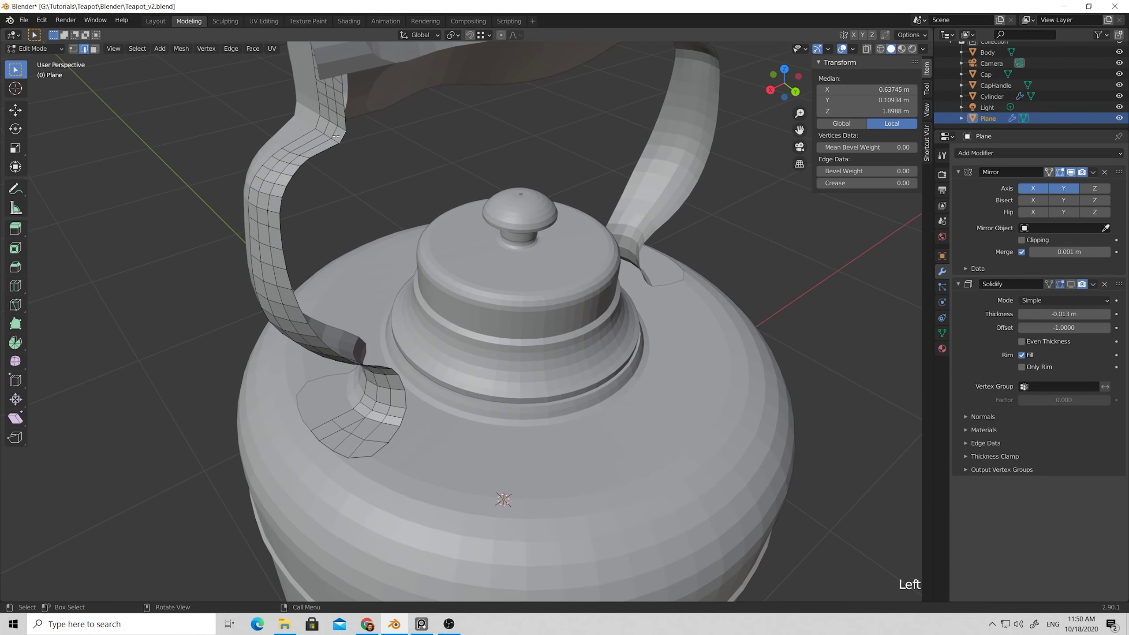
Add a centred loop cut at the bracket's sharp inner corner near the handle, apply Set Flow to it and clear the selection.
{"action": "key", "text": "ctrl+r"}
{"action": "left_click", "coordinate": [346, 137]}
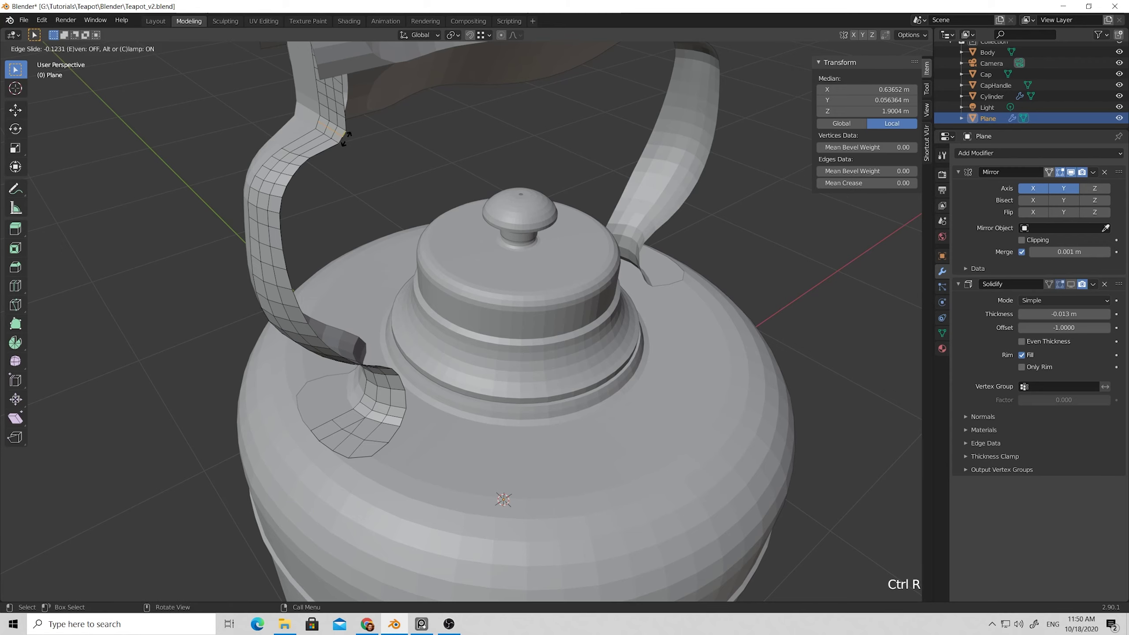
{"action": "right_click", "coordinate": [346, 139]}
{"action": "right_click", "coordinate": [346, 139]}
{"action": "left_click", "coordinate": [304, 127]}
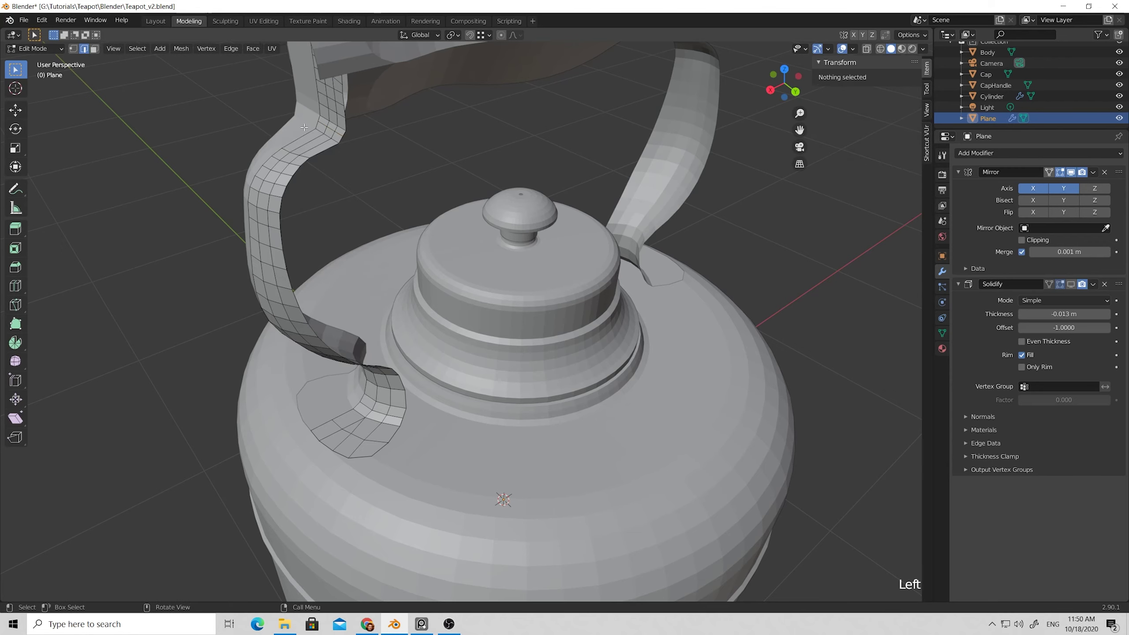
{"action": "left_click", "coordinate": [342, 136], "text": "alt+shift"}
{"action": "right_click", "coordinate": [311, 269]}
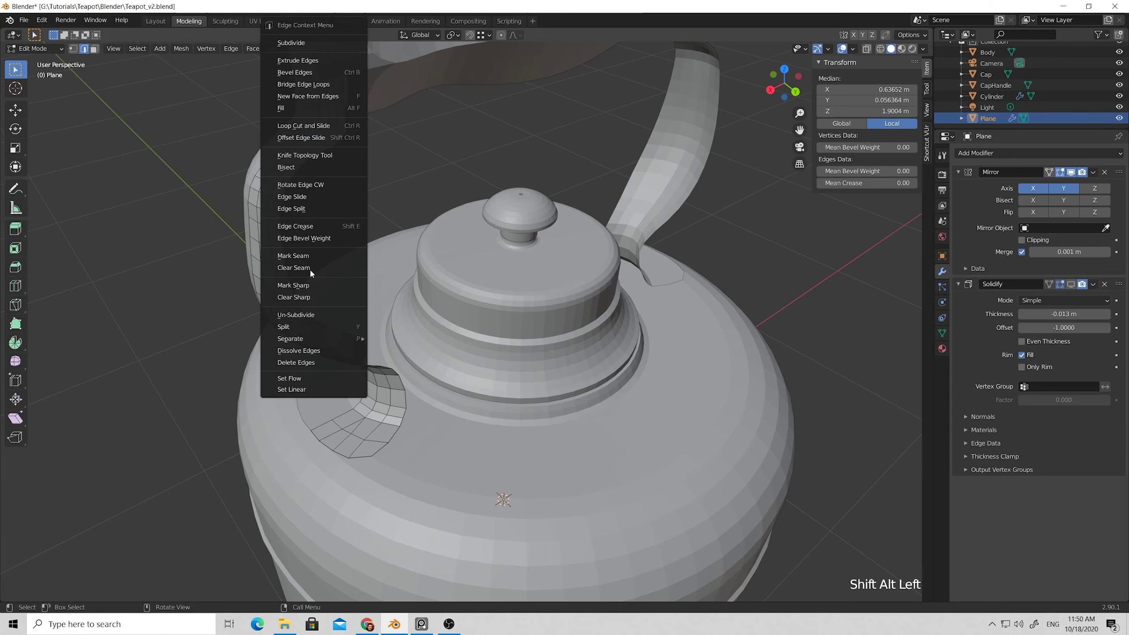
{"action": "left_click", "coordinate": [301, 377]}
{"action": "left_click", "coordinate": [360, 178]}
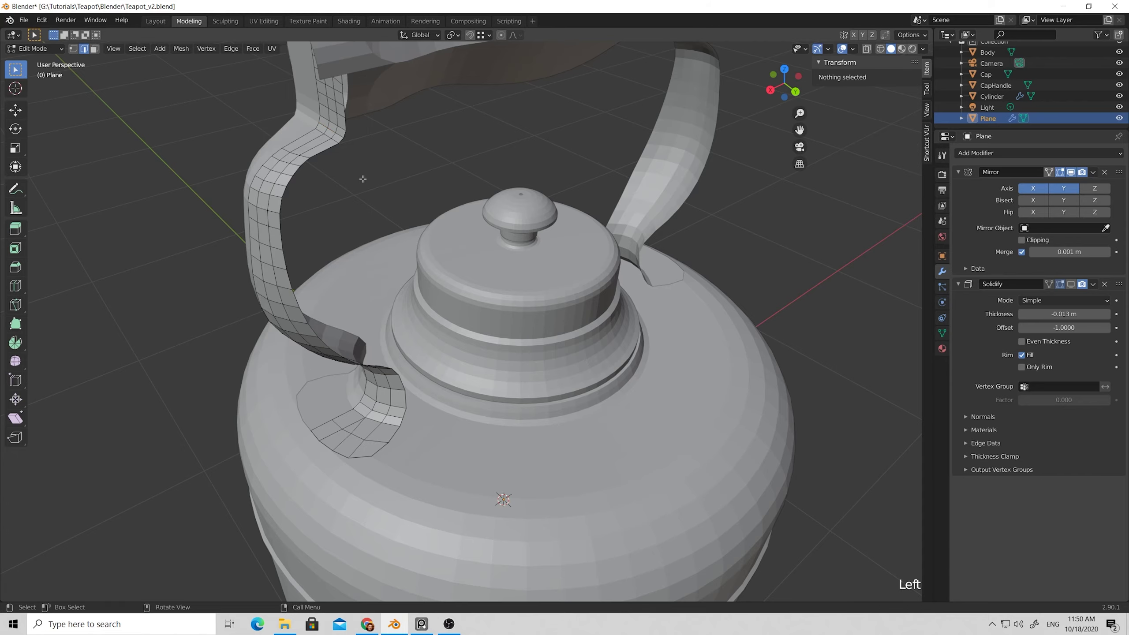
Add a centred crosswise loop cut in the flared section just above the bracket's foot.
{"action": "scroll", "coordinate": [361, 178], "scroll_direction": "down", "scroll_amount": 2}
{"action": "middle_click_drag", "start_coordinate": [361, 178], "coordinate": [413, 138]}
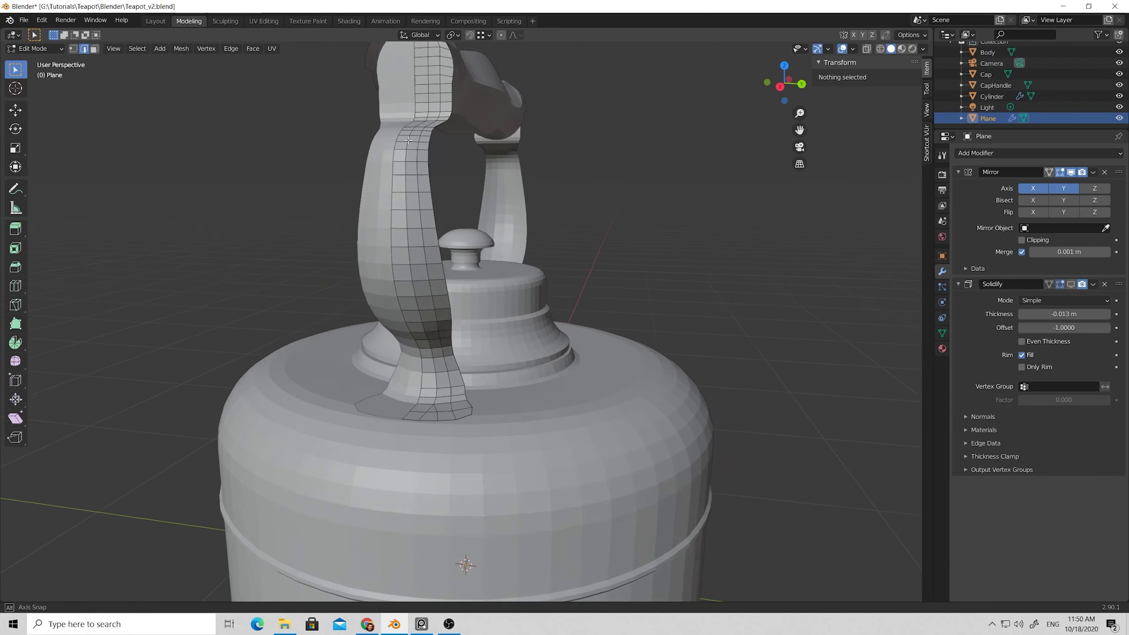
{"action": "scroll", "coordinate": [466, 416], "scroll_direction": "up", "scroll_amount": 3}
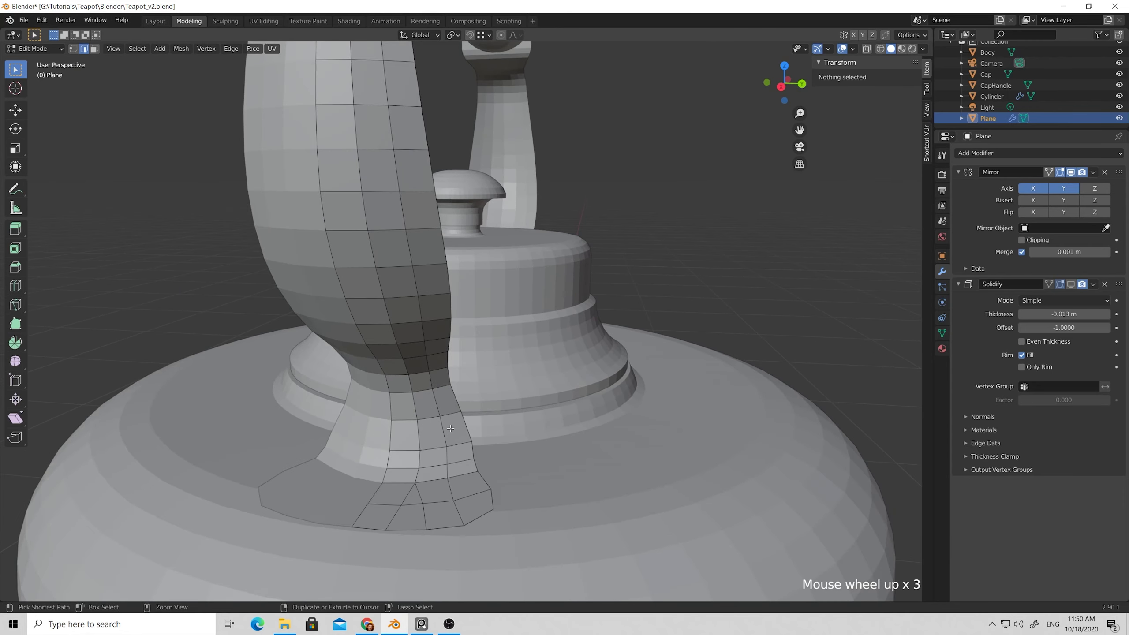
{"action": "key", "text": "ctrl+r"}
{"action": "left_click", "coordinate": [456, 429]}
{"action": "right_click", "coordinate": [466, 429]}
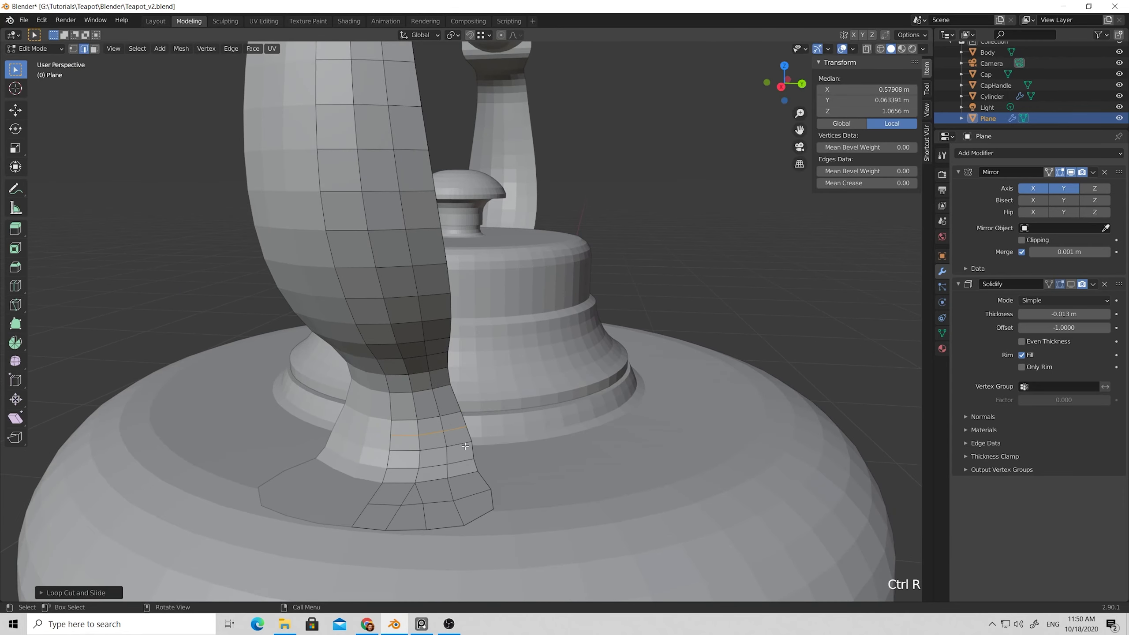
{"action": "left_click", "coordinate": [462, 442], "text": "ctrl"}
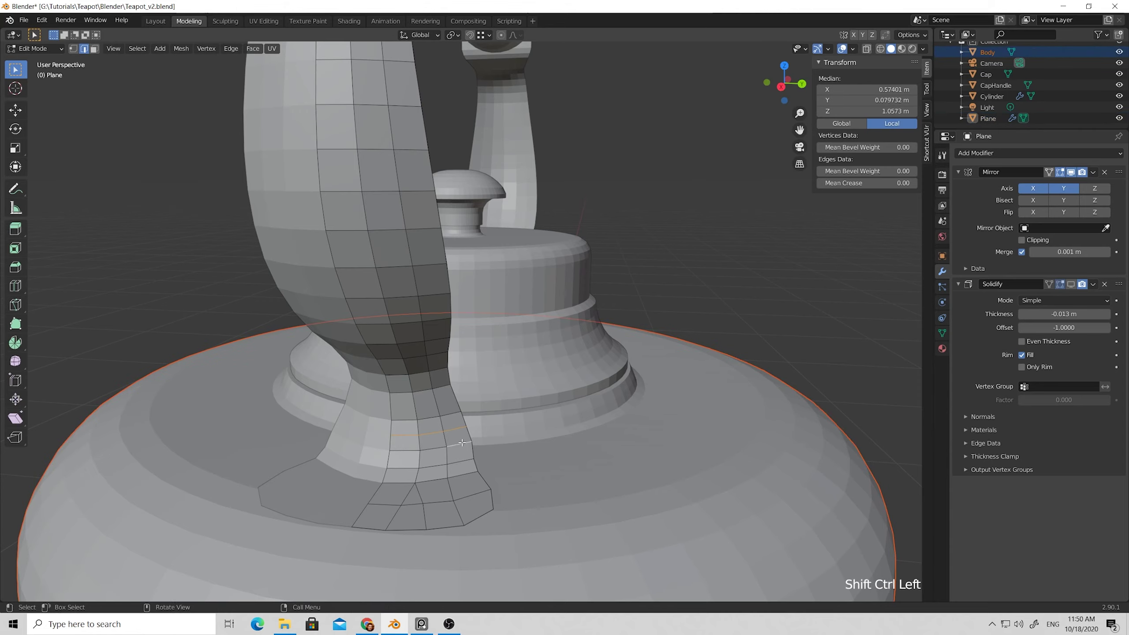
{"action": "left_click", "coordinate": [462, 442], "text": "ctrl+shift"}
{"action": "left_click", "coordinate": [734, 253]}
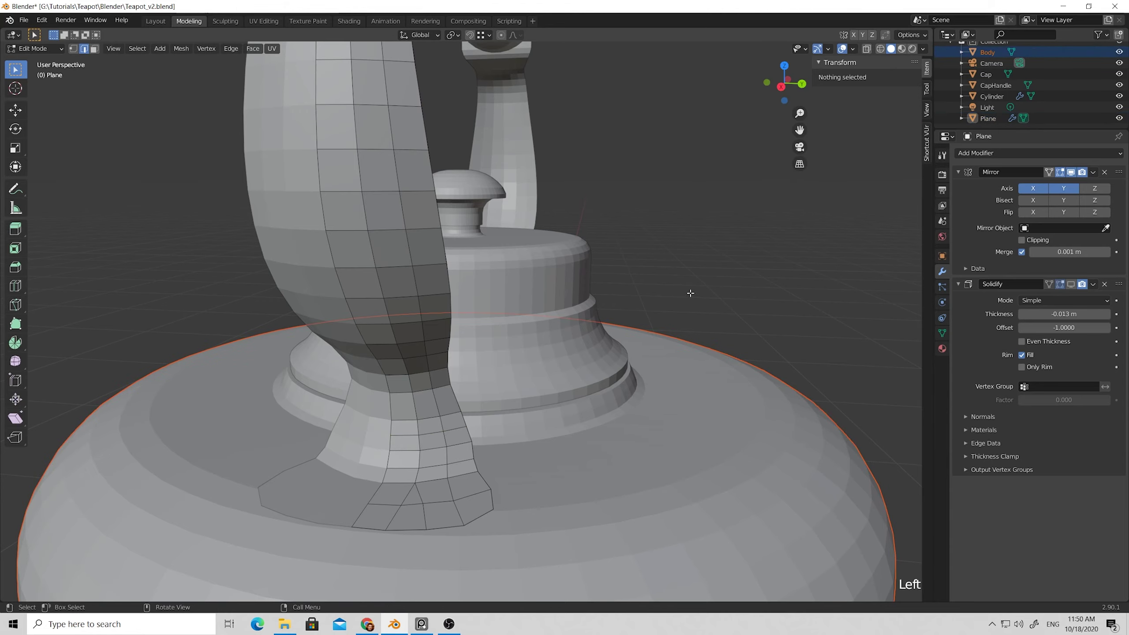
{"action": "key", "text": "Tab"}
{"action": "left_click", "coordinate": [693, 265]}
{"action": "left_click", "coordinate": [439, 416]}
{"action": "key", "text": "Tab"}
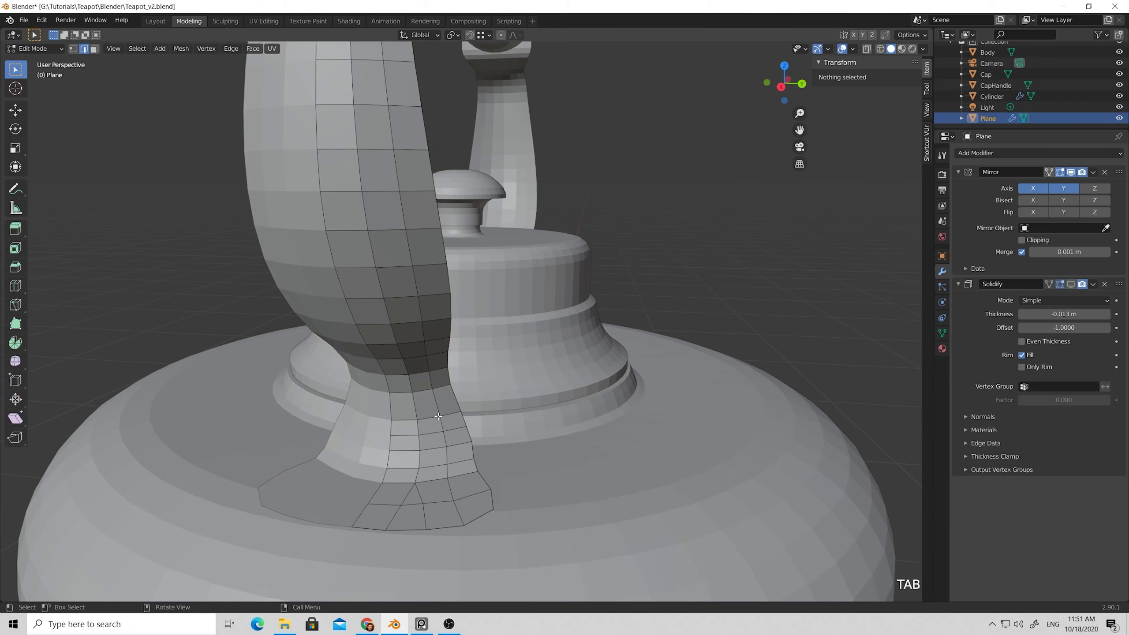
{"action": "left_click", "coordinate": [460, 441]}
{"action": "left_click", "coordinate": [458, 444], "text": "ctrl+shift"}
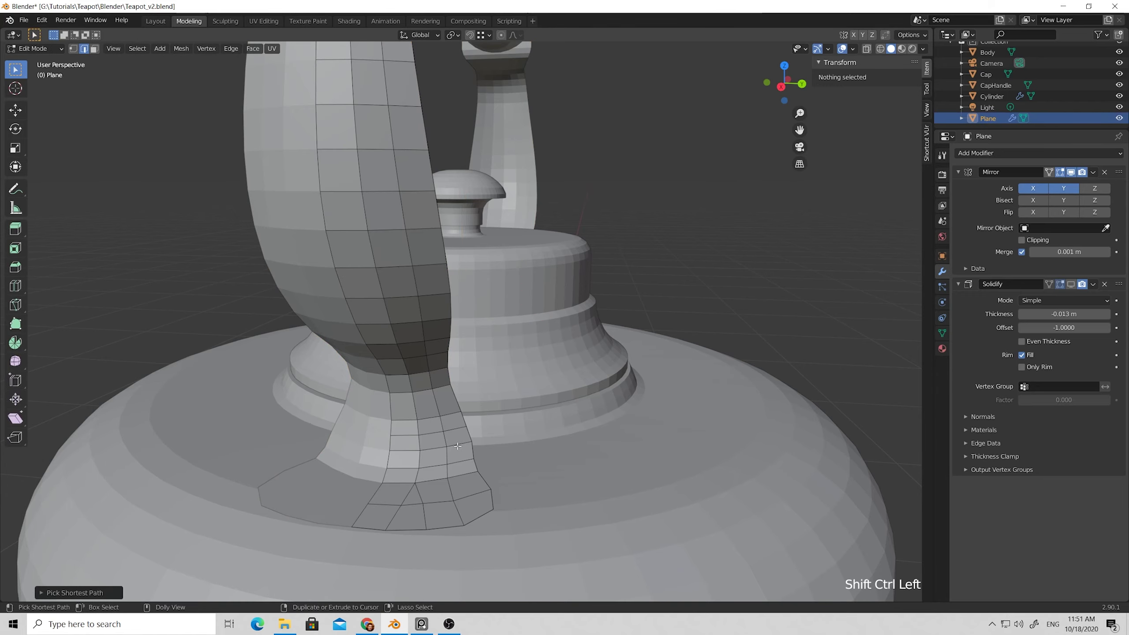
Select the two neighbouring crosswise edge loops in the flare above the bracket's foot and apply Set Flow to them twice.
{"action": "left_click", "coordinate": [458, 445], "text": "alt+shift"}
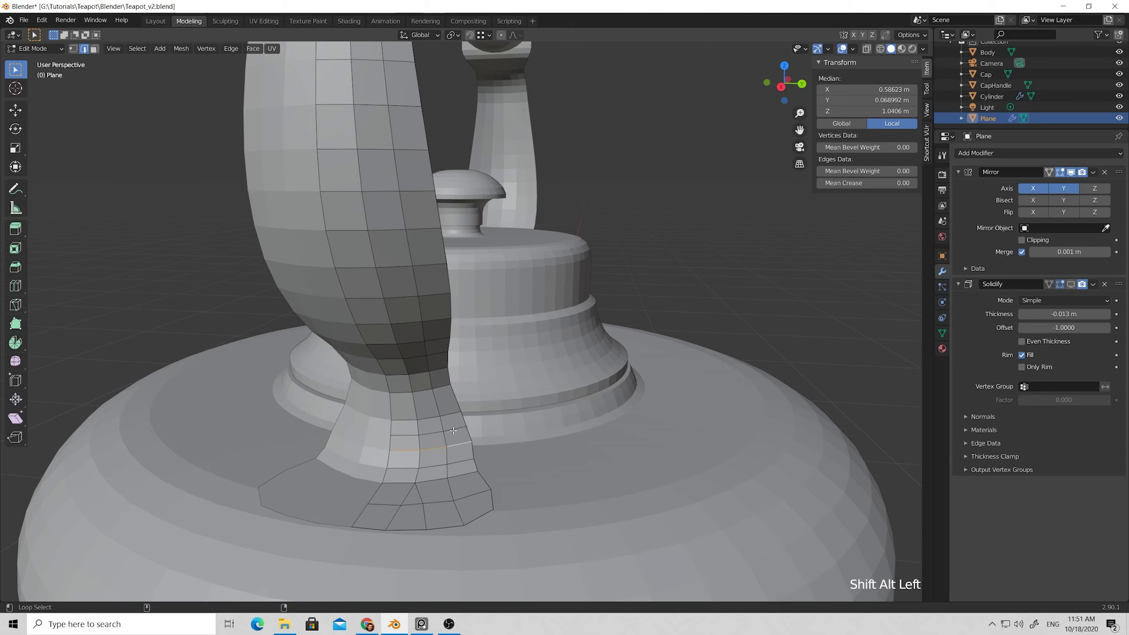
{"action": "left_click", "coordinate": [453, 431], "text": "alt+shift"}
{"action": "right_click", "coordinate": [432, 431]}
{"action": "left_click", "coordinate": [432, 430]}
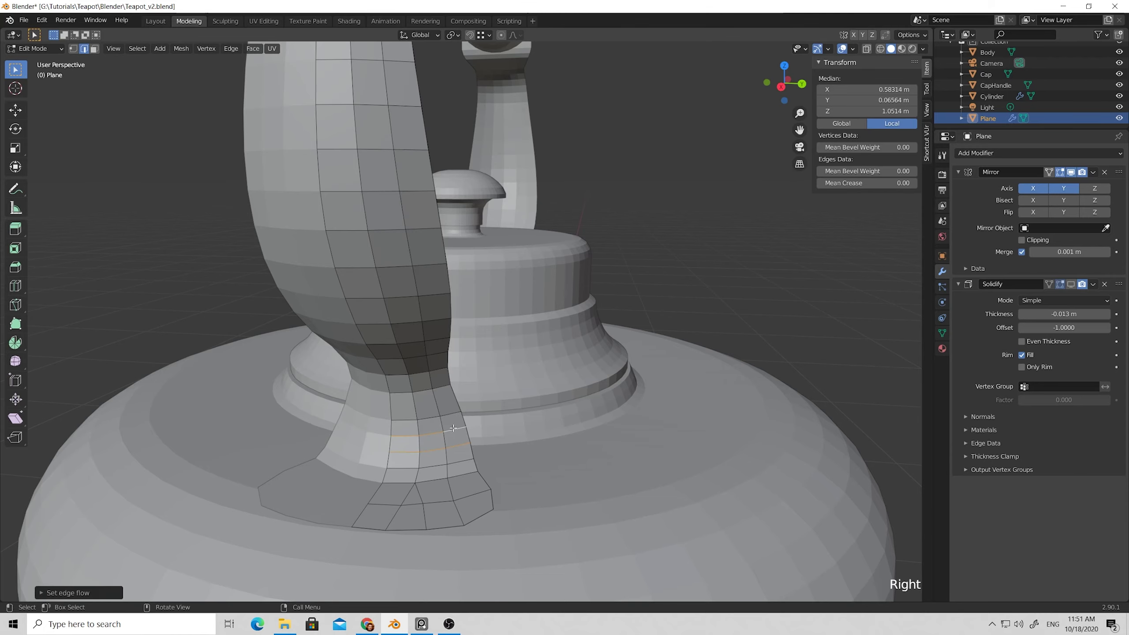
{"action": "right_click", "coordinate": [455, 431]}
{"action": "right_click", "coordinate": [419, 430]}
Return to Object Mode and turn the viewport display of the bracket's Solidify modifier back on.
{"action": "scroll", "coordinate": [708, 292], "scroll_direction": "up", "scroll_amount": 5}
{"action": "key", "text": "Tab"}
{"action": "scroll", "coordinate": [414, 378], "scroll_direction": "down", "scroll_amount": 3}
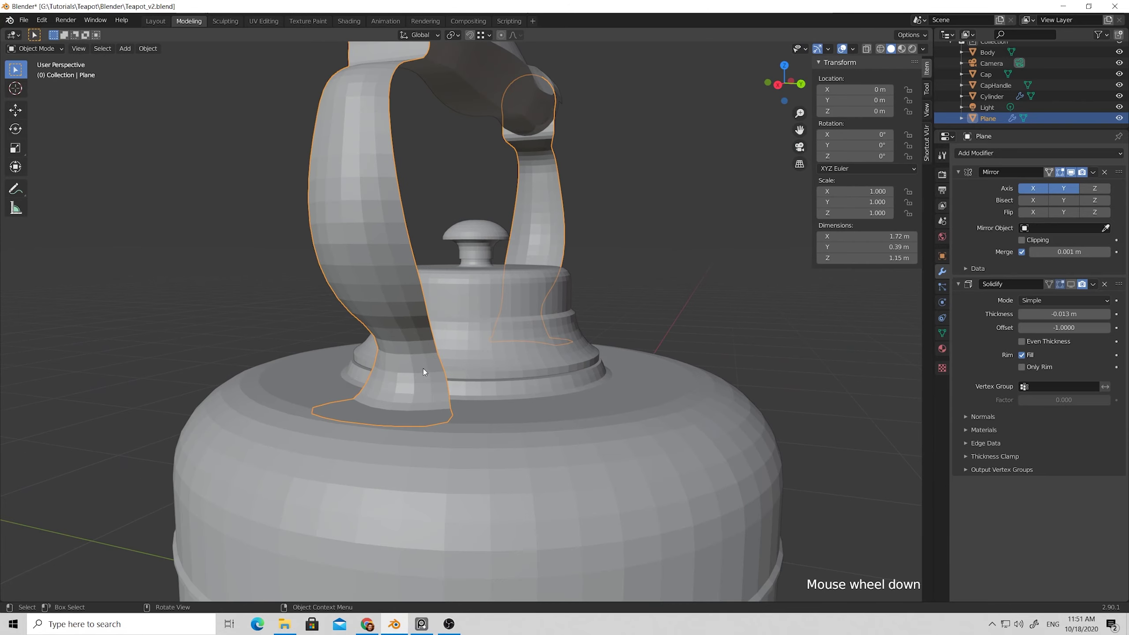
{"action": "left_click", "coordinate": [1072, 284]}
{"action": "middle_click_drag", "start_coordinate": [713, 249], "coordinate": [676, 278]}
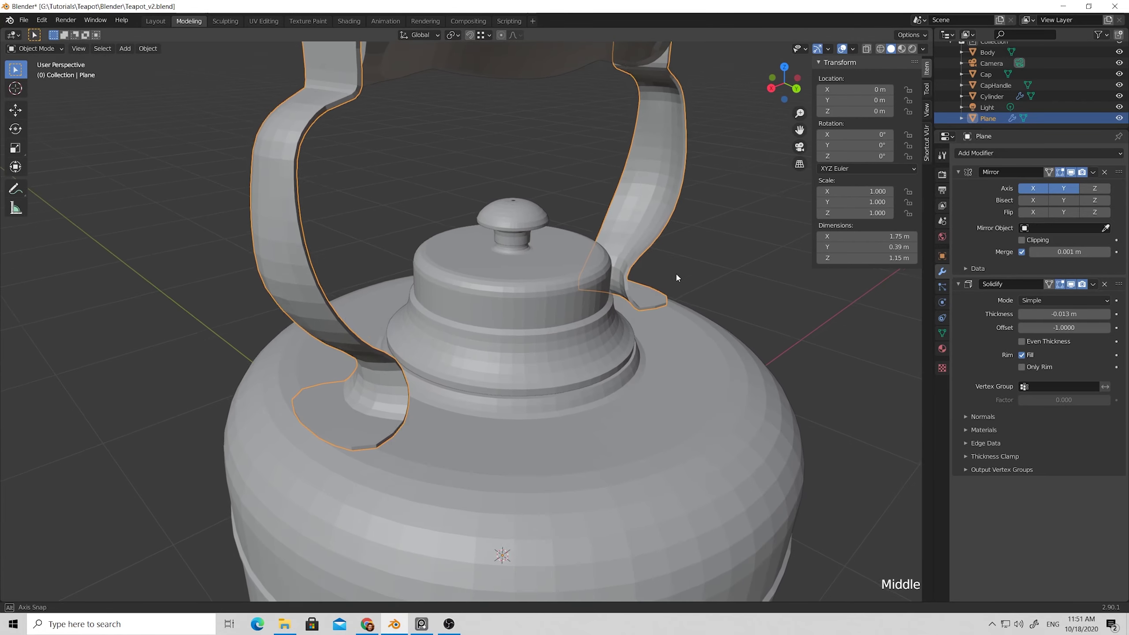